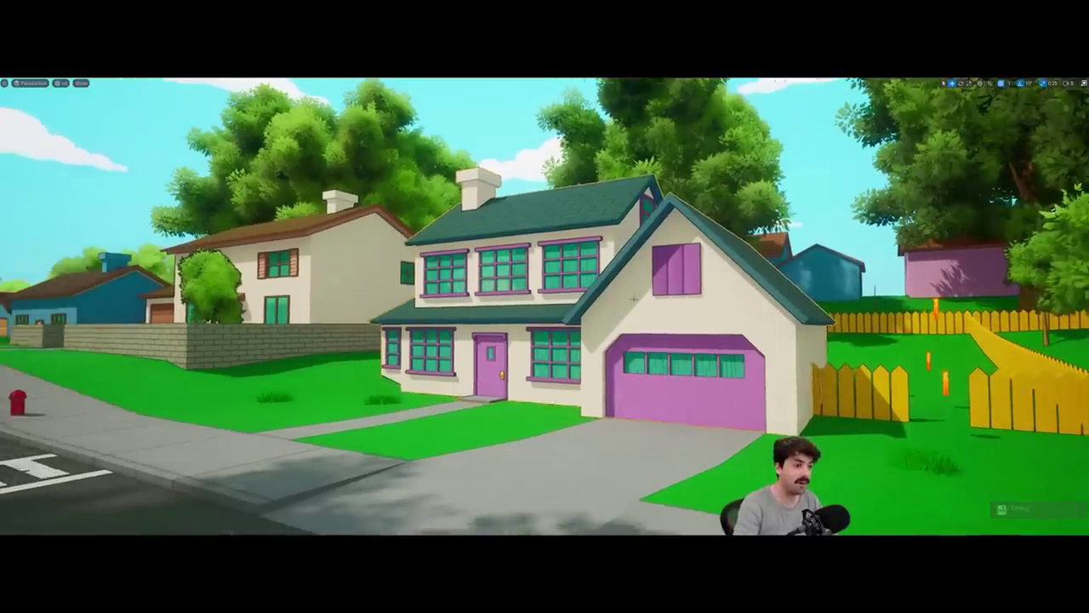
{"action": "left_click", "coordinate": [596, 323]}
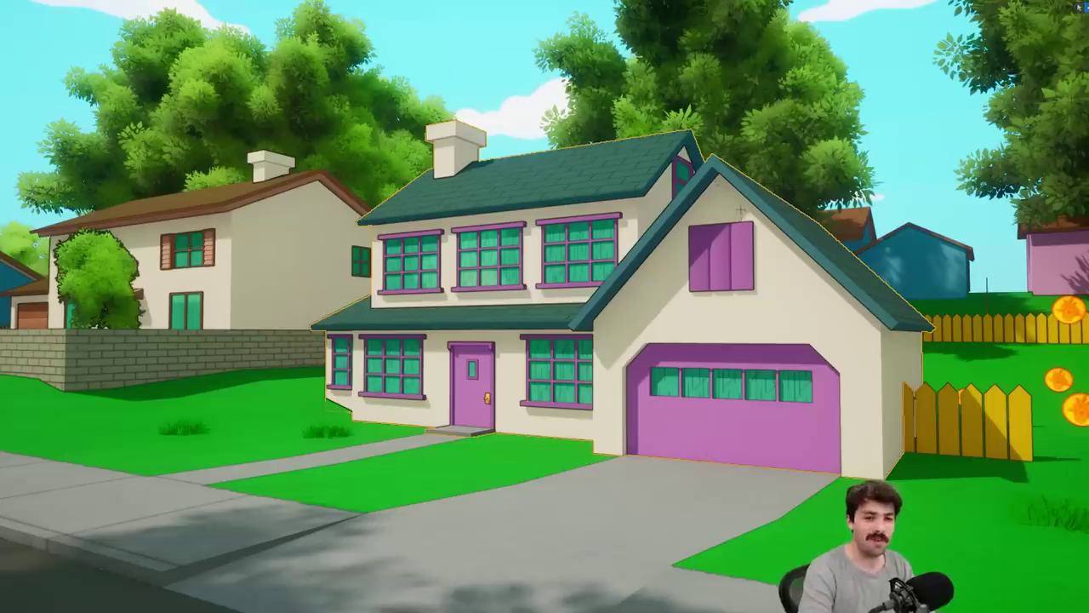
{"action": "right_click_drag", "start_coordinate": [738, 209], "coordinate": [733, 246]}
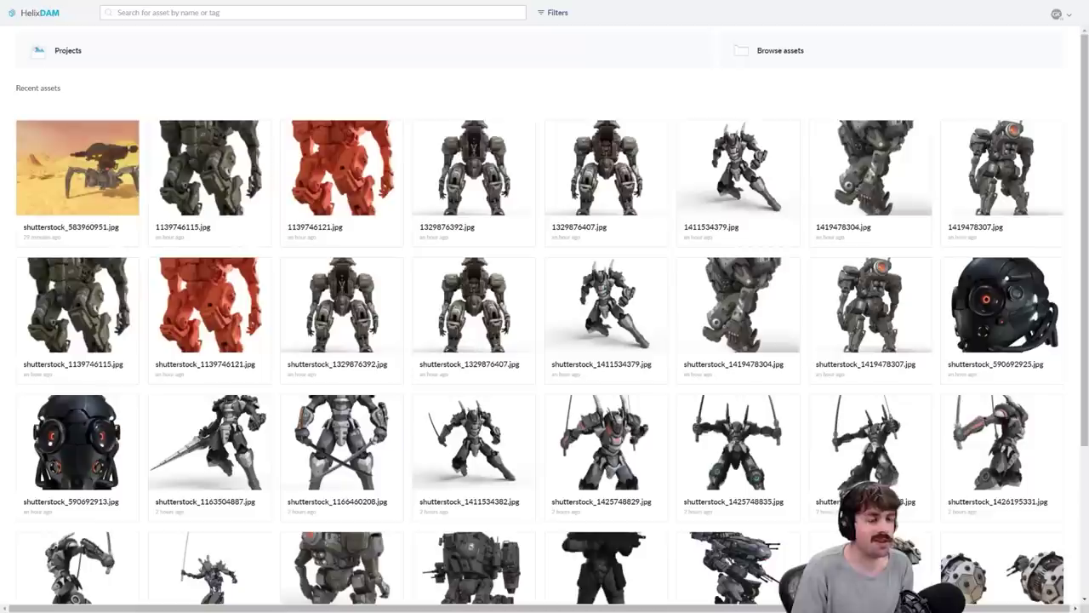
In Helix DAM, upload the seven cyborggirl JPG images to the CyborgGirl collection of the Helix DAM Beta project.
{"action": "left_click", "coordinate": [76, 58]}
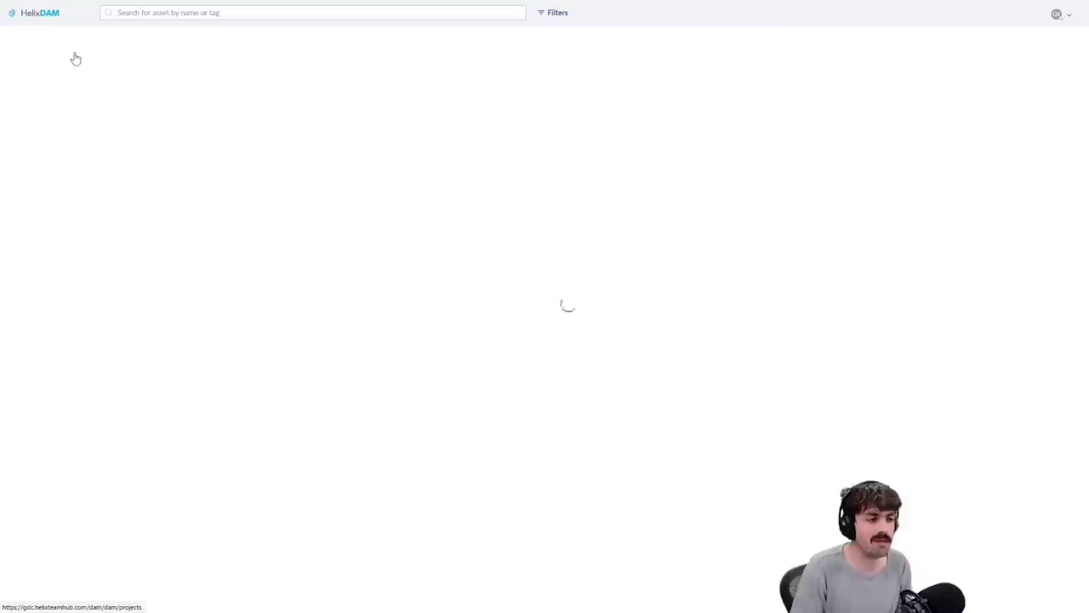
{"action": "left_click", "coordinate": [163, 204]}
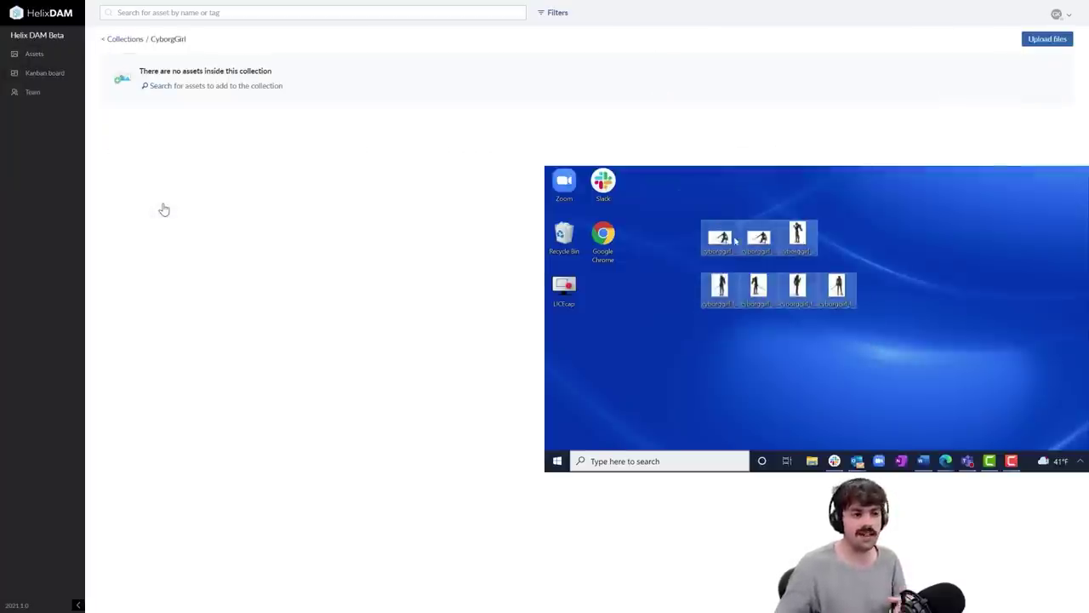
{"action": "left_click_drag", "start_coordinate": [735, 240], "coordinate": [255, 148]}
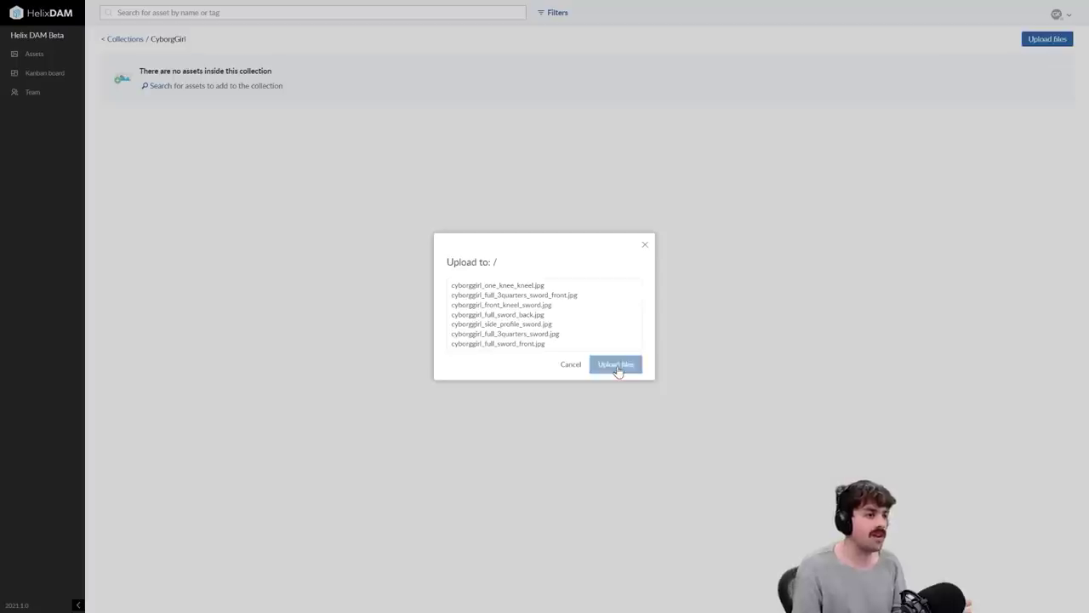
{"action": "left_click", "coordinate": [616, 364]}
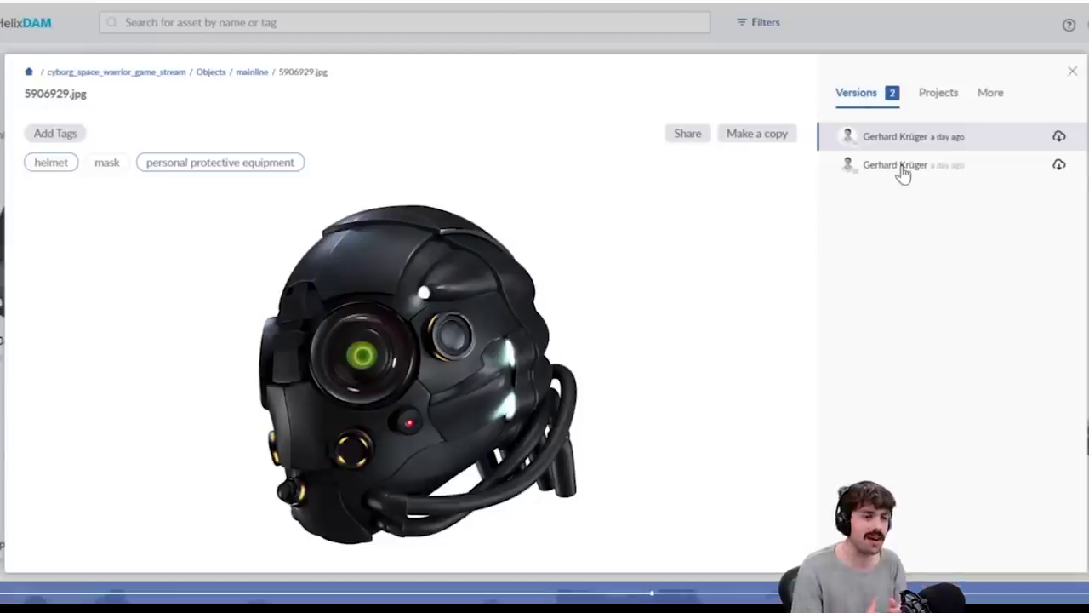
Compare the two versions of 5906929.jpg and look through its associated projects.
{"action": "left_click", "coordinate": [899, 170]}
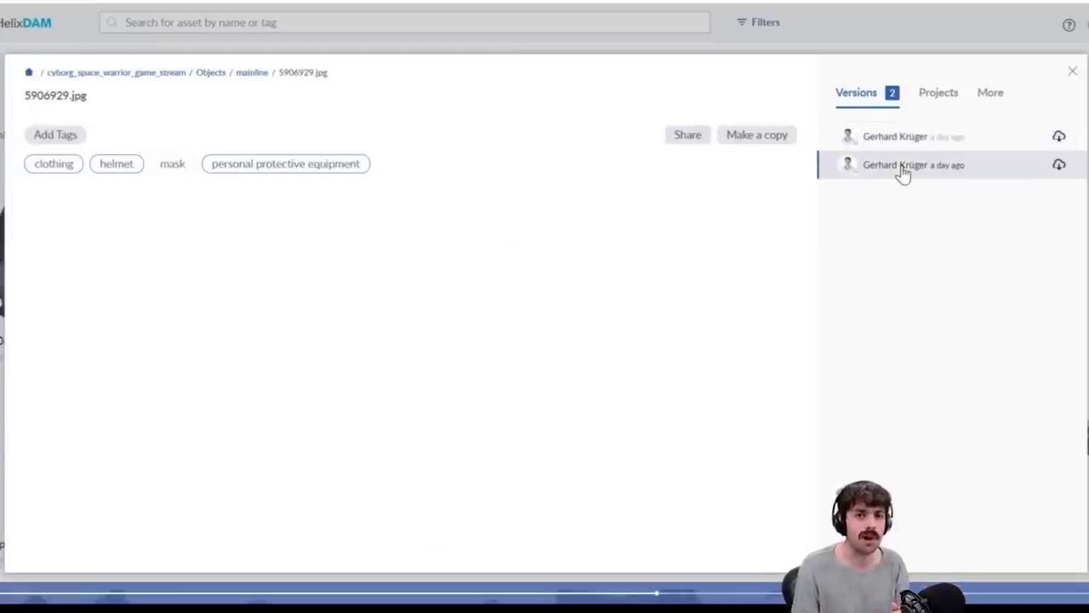
{"action": "left_click", "coordinate": [902, 140]}
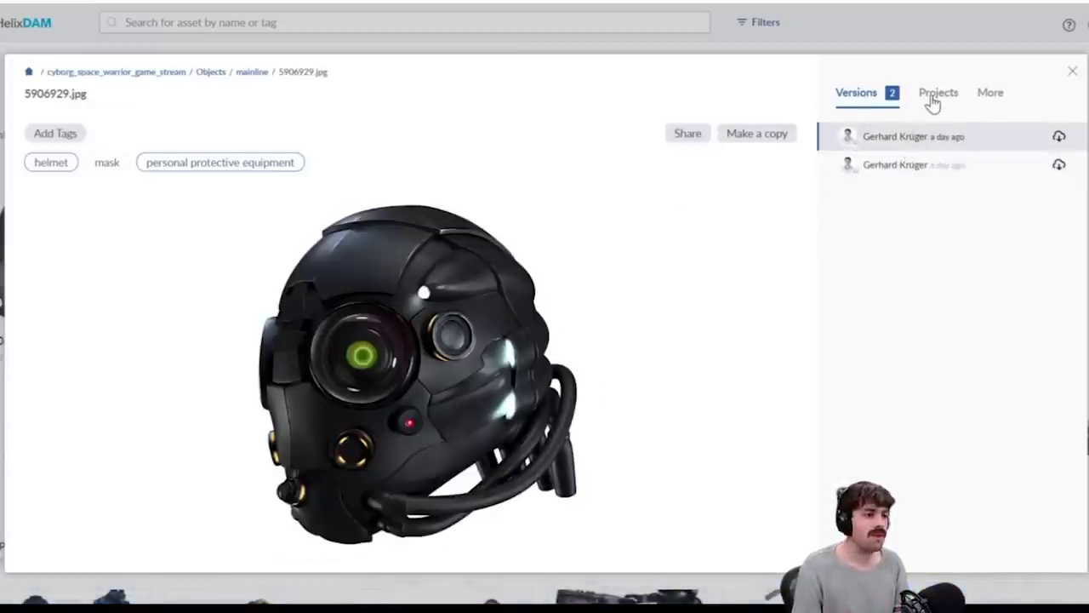
{"action": "left_click", "coordinate": [936, 94]}
{"action": "left_click", "coordinate": [929, 146]}
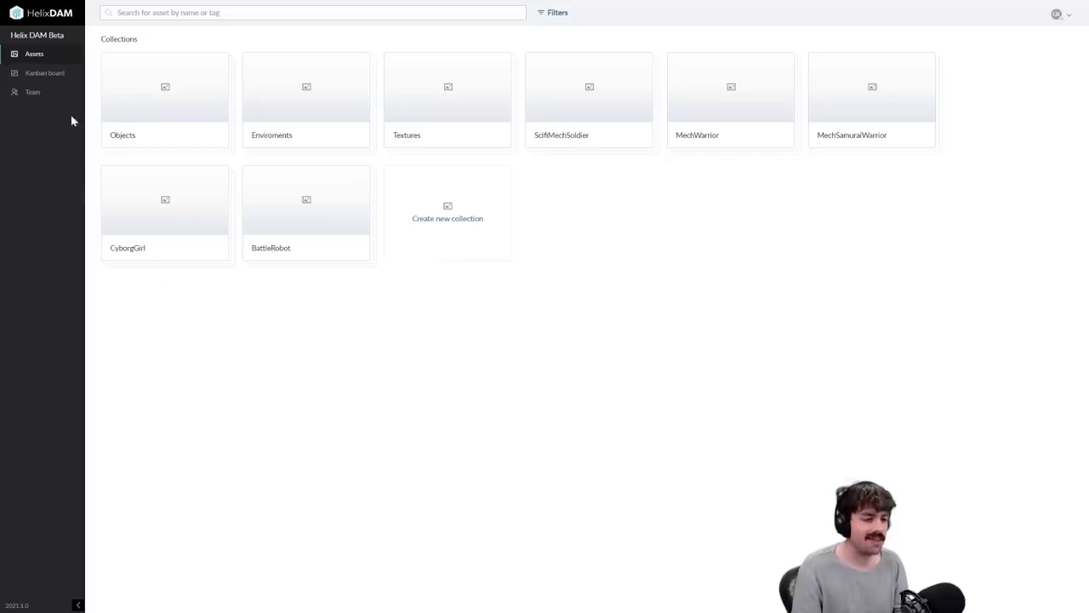
{"action": "left_click", "coordinate": [33, 112]}
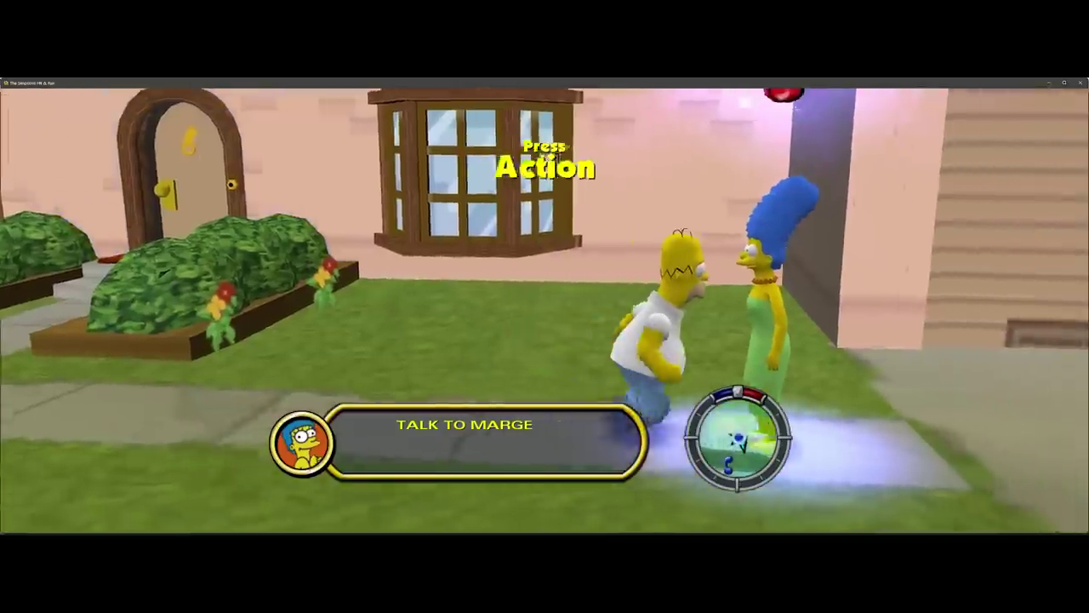
{"action": "key", "text": "e"}
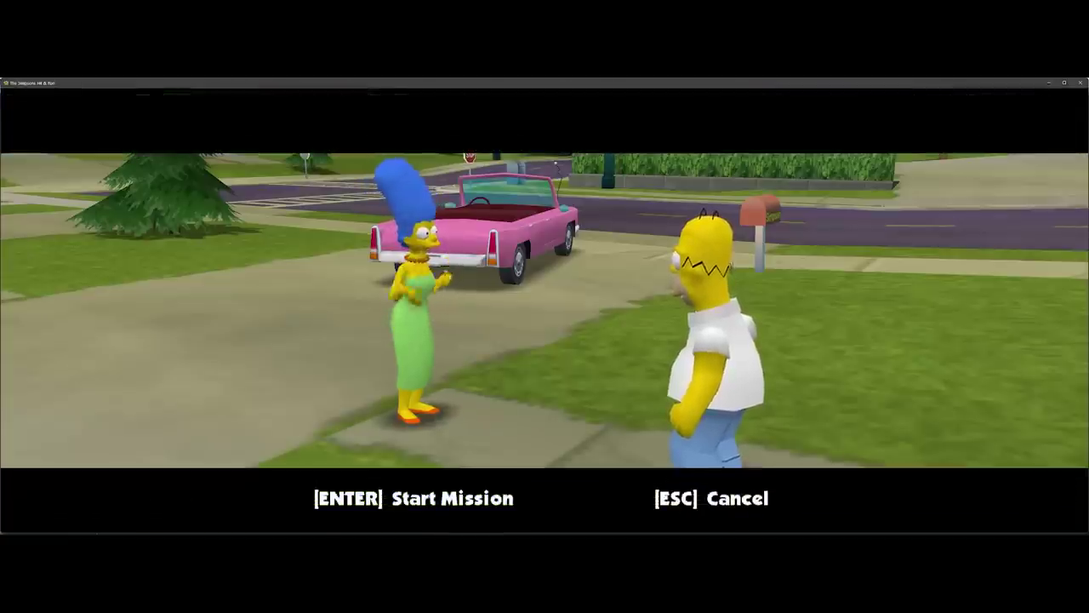
{"action": "key", "text": "Return"}
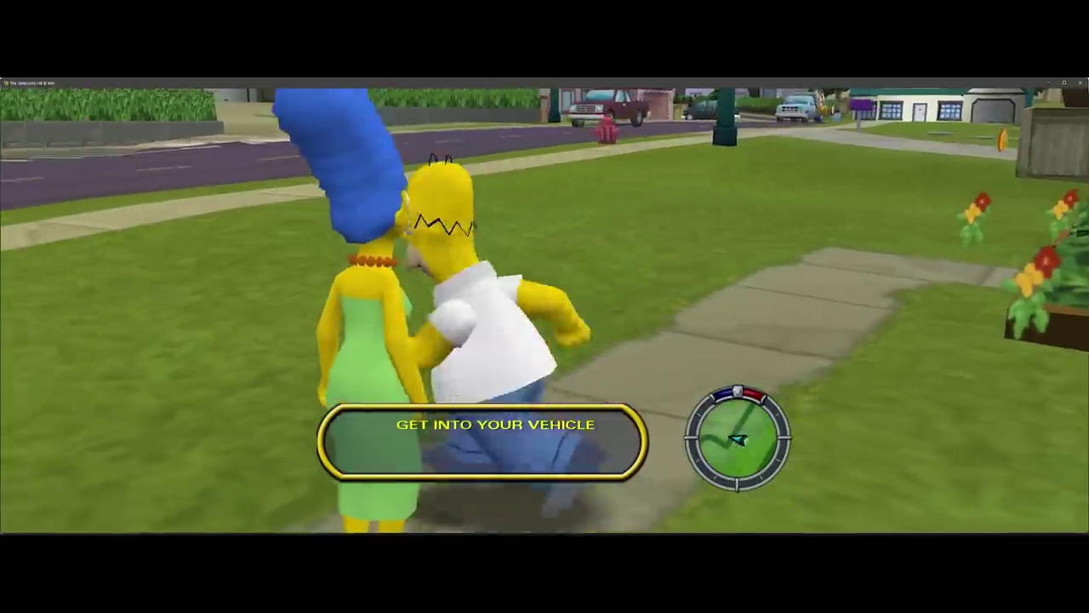
{"action": "key", "text": "w"}
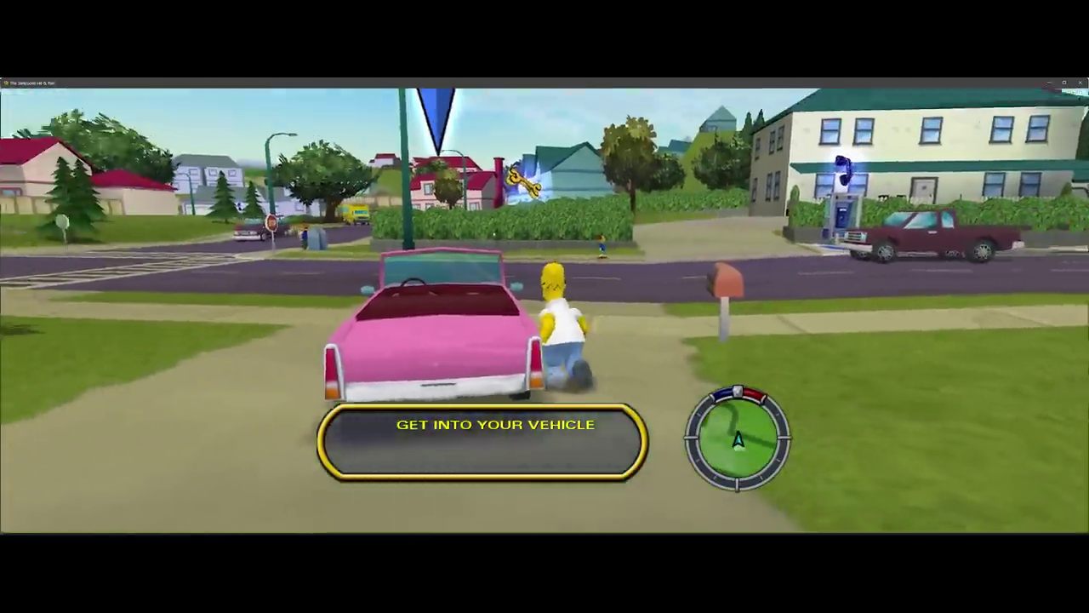
{"action": "key", "text": "e"}
{"action": "key", "text": "w"}
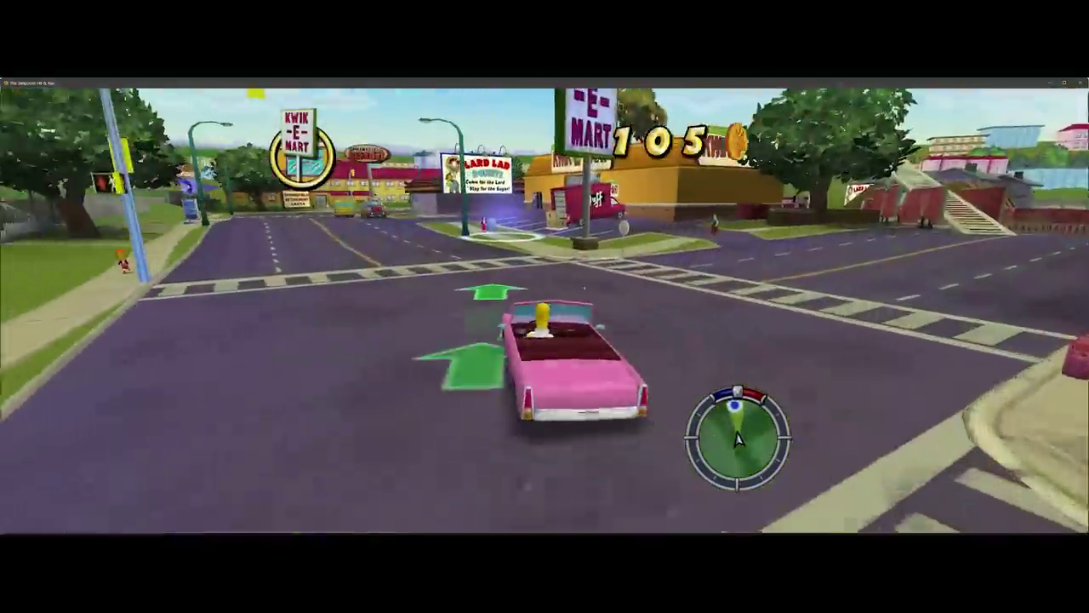
{"action": "key", "text": "w"}
{"action": "key", "text": "d"}
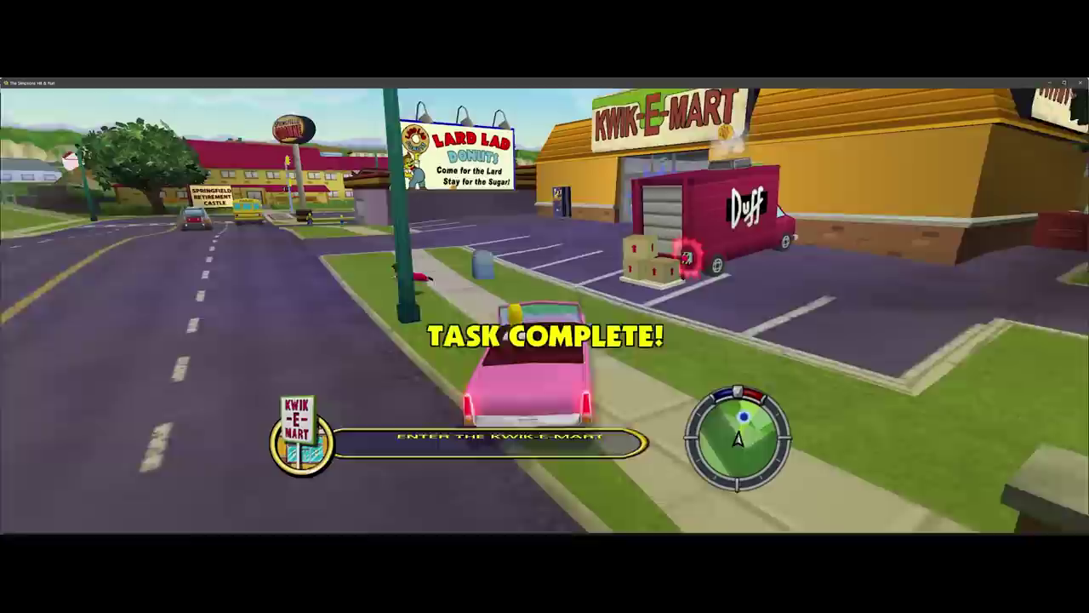
{"action": "key", "text": "space"}
{"action": "key", "text": "e"}
{"action": "key", "text": "w"}
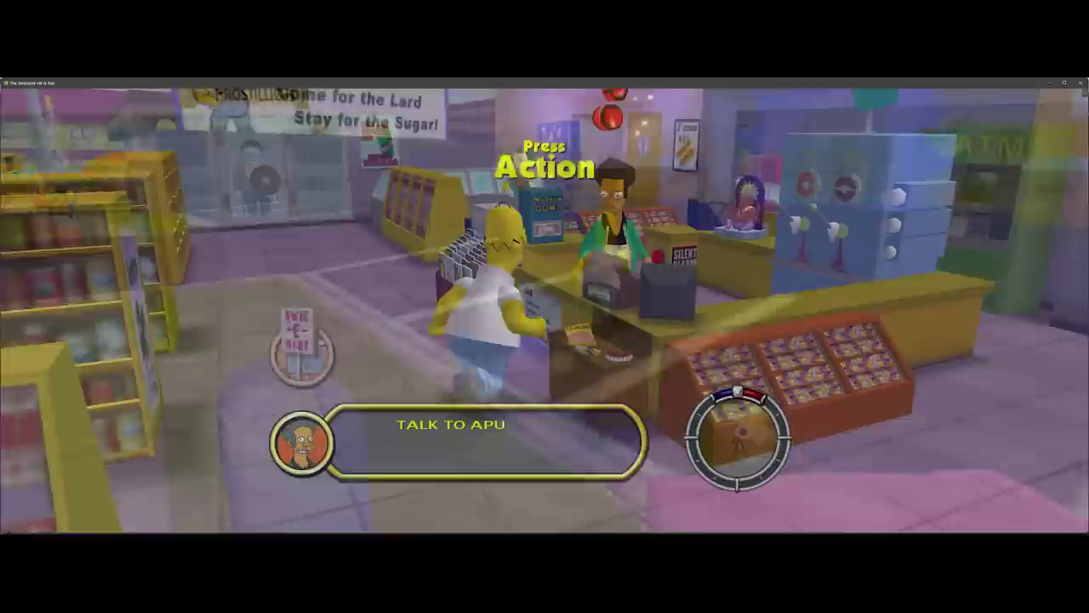
{"action": "key", "text": "e"}
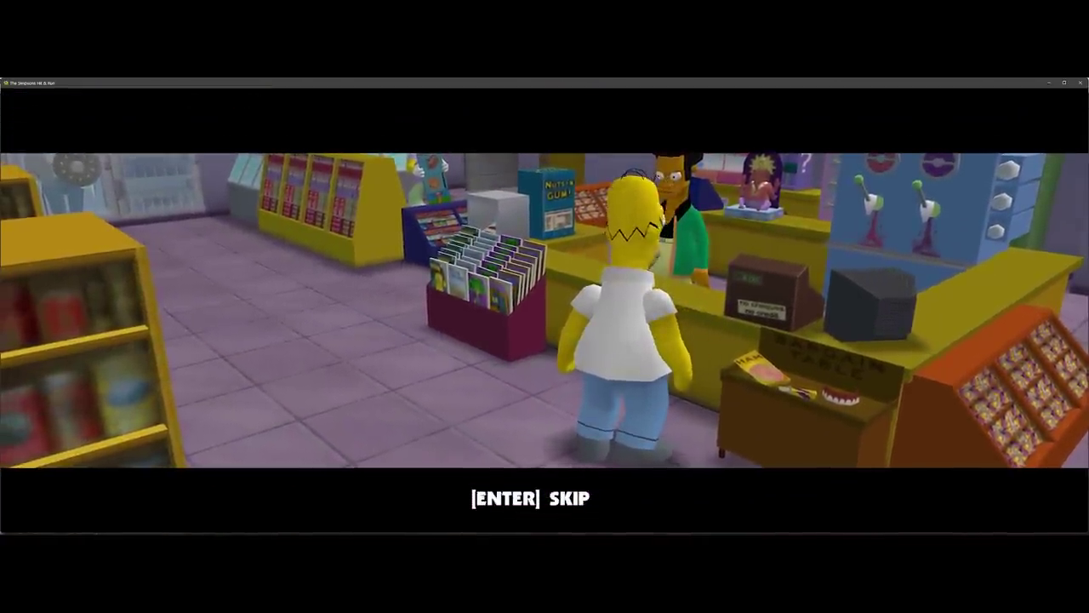
{"action": "key", "text": "Return"}
{"action": "key", "text": "w"}
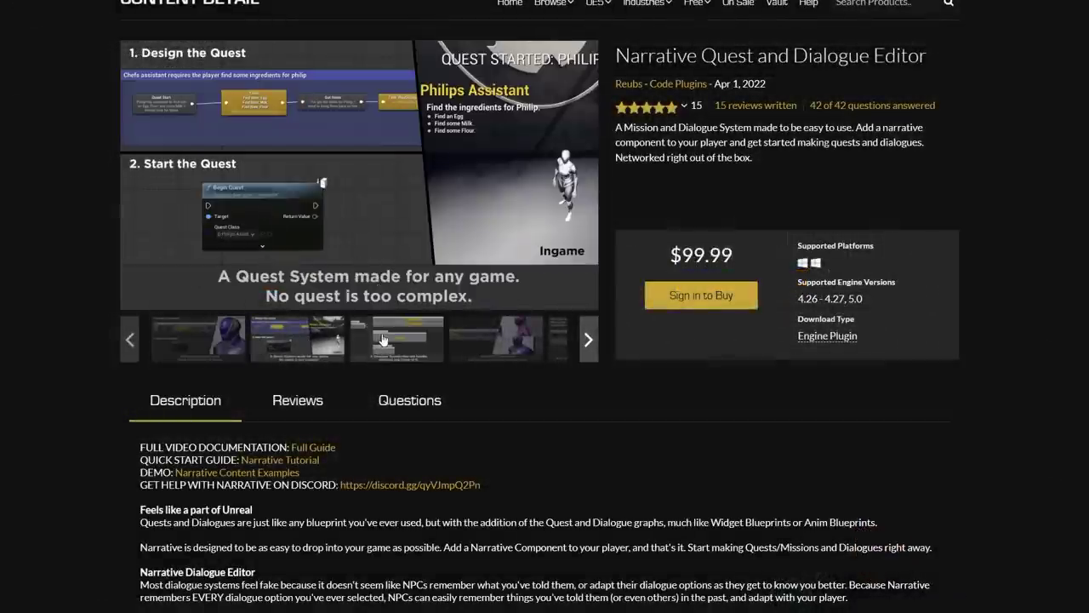
Browse the Narrative Quest and Dialogue Editor preview images and review the whole Q_TheColaCaper quest graph in Unreal Editor.
{"action": "left_click", "coordinate": [383, 341]}
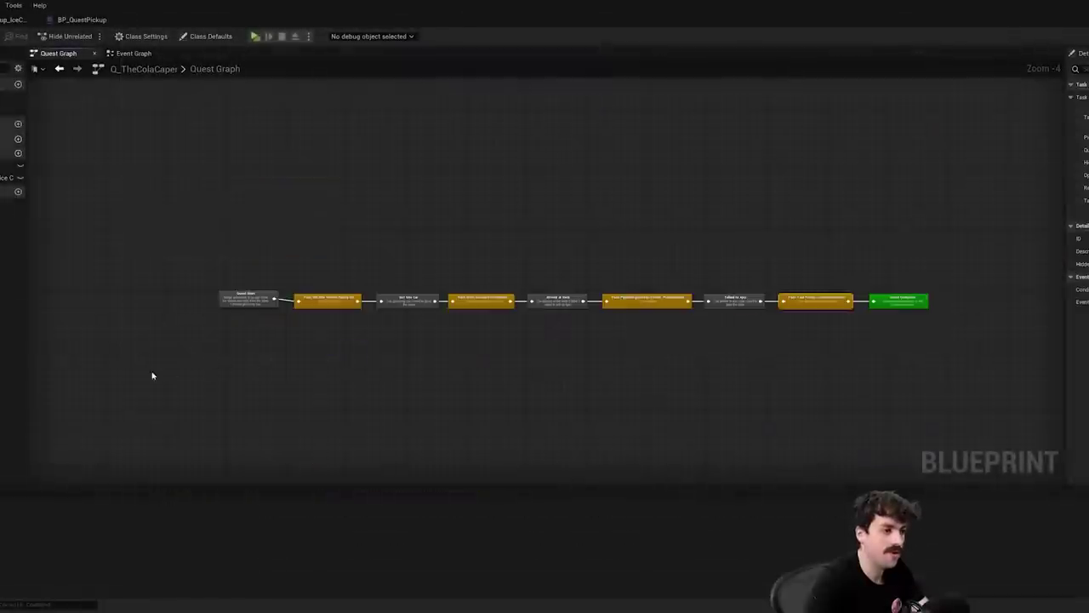
{"action": "left_click_drag", "start_coordinate": [153, 376], "coordinate": [975, 209]}
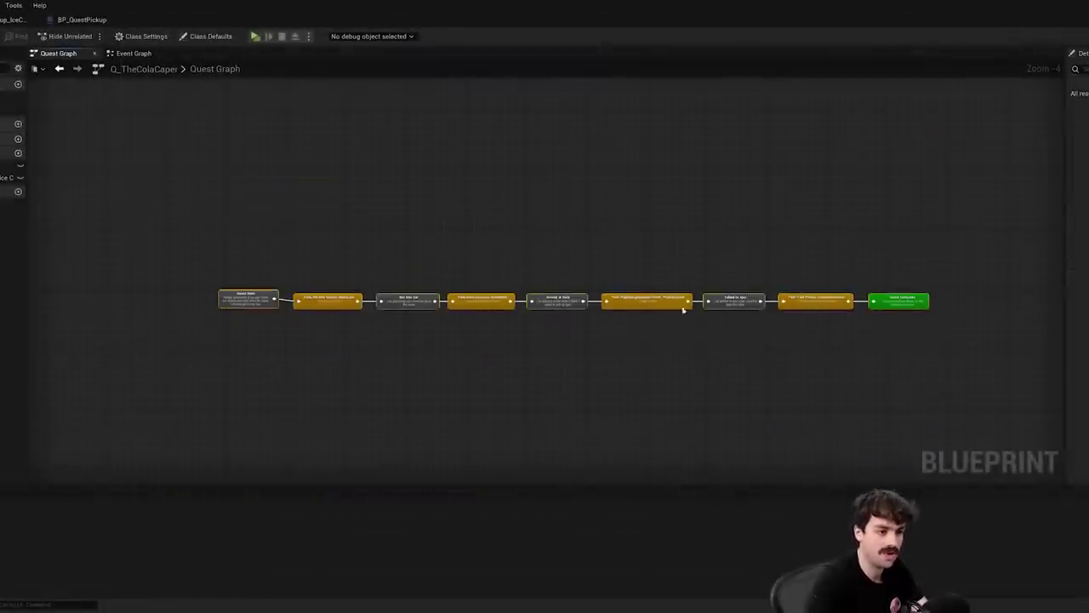
{"action": "scroll", "coordinate": [681, 314], "scroll_direction": "up", "scroll_amount": 1}
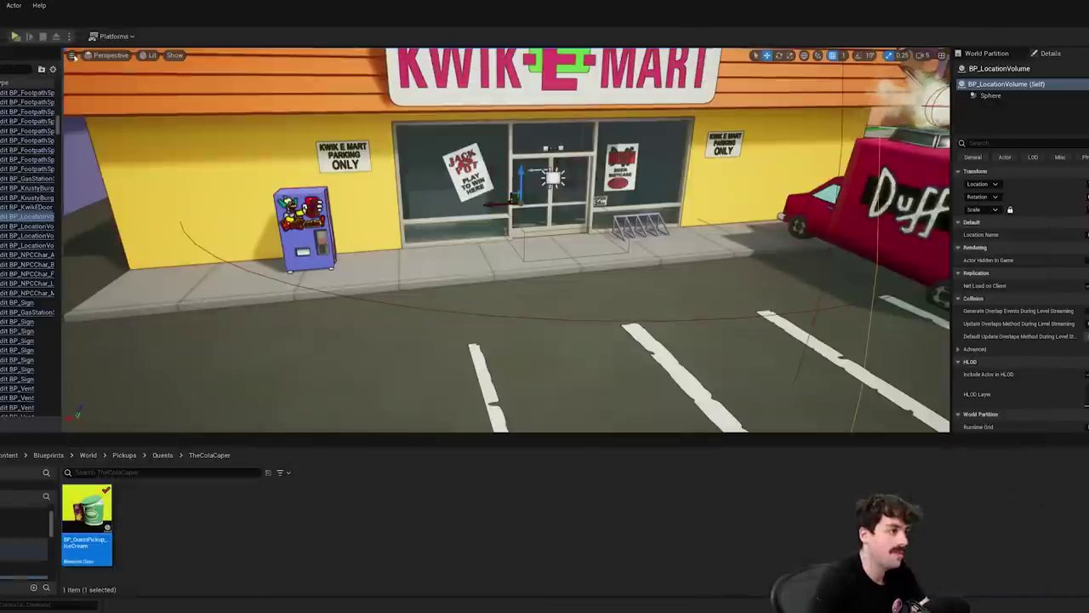
Inspect the BP_LocationVolume around the Kwik-E-Mart entrance in the level, from the parking lot up to the doors.
{"action": "left_click", "coordinate": [73, 55]}
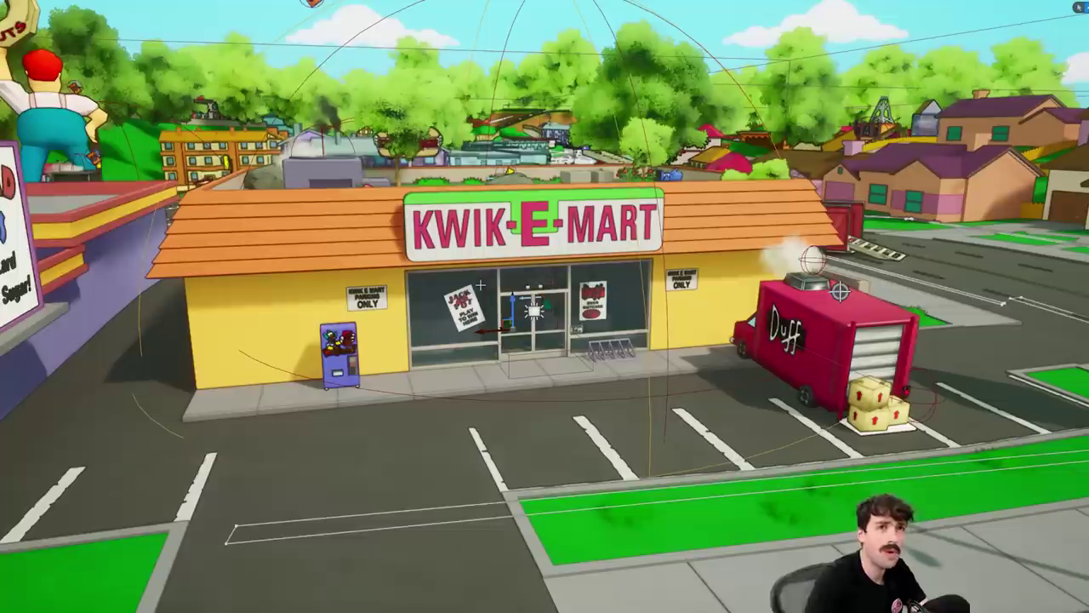
{"action": "scroll", "coordinate": [488, 254], "scroll_direction": "down", "scroll_amount": 3}
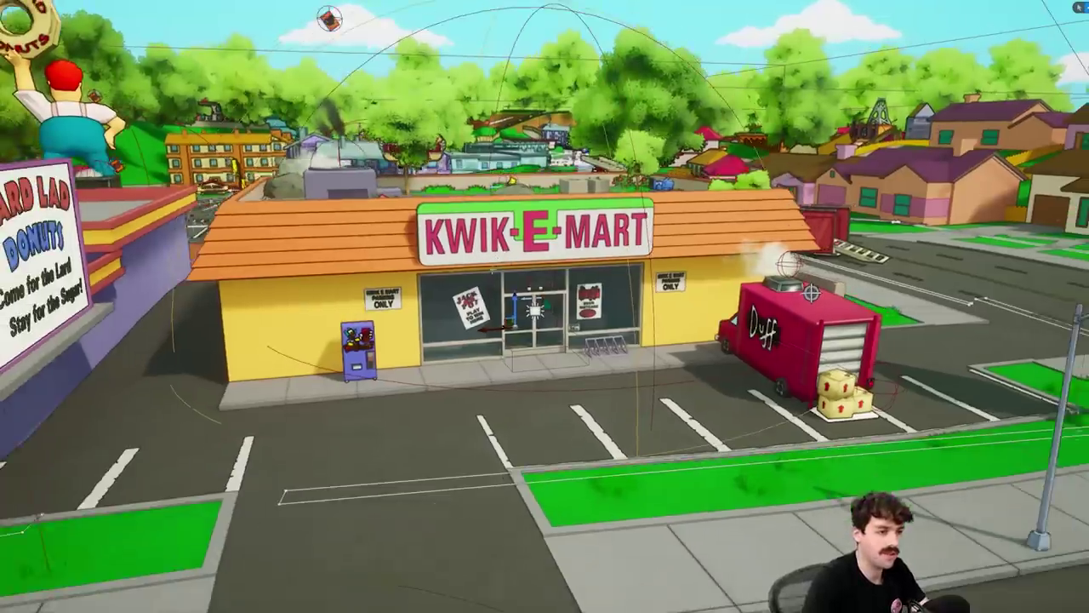
{"action": "middle_click_drag", "start_coordinate": [488, 254], "coordinate": [478, 178]}
{"action": "right_click_drag", "start_coordinate": [545, 306], "coordinate": [558, 404]}
{"action": "key", "text": "w"}
{"action": "right_click_drag", "start_coordinate": [544, 307], "coordinate": [559, 365]}
{"action": "scroll", "coordinate": [558, 365], "scroll_direction": "up", "scroll_amount": 3}
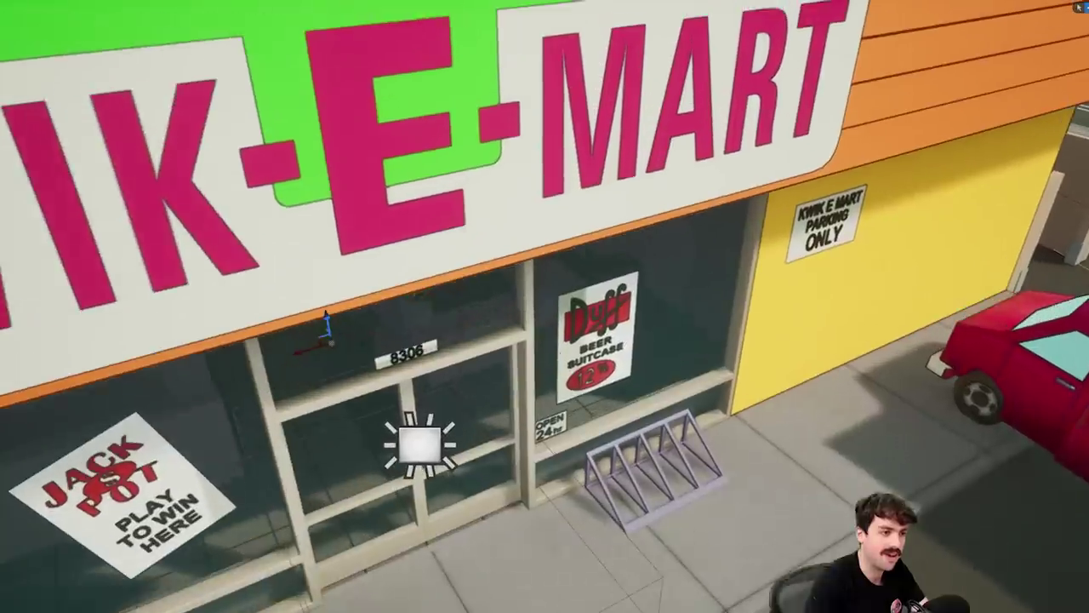
{"action": "scroll", "coordinate": [551, 359], "scroll_direction": "down", "scroll_amount": 8}
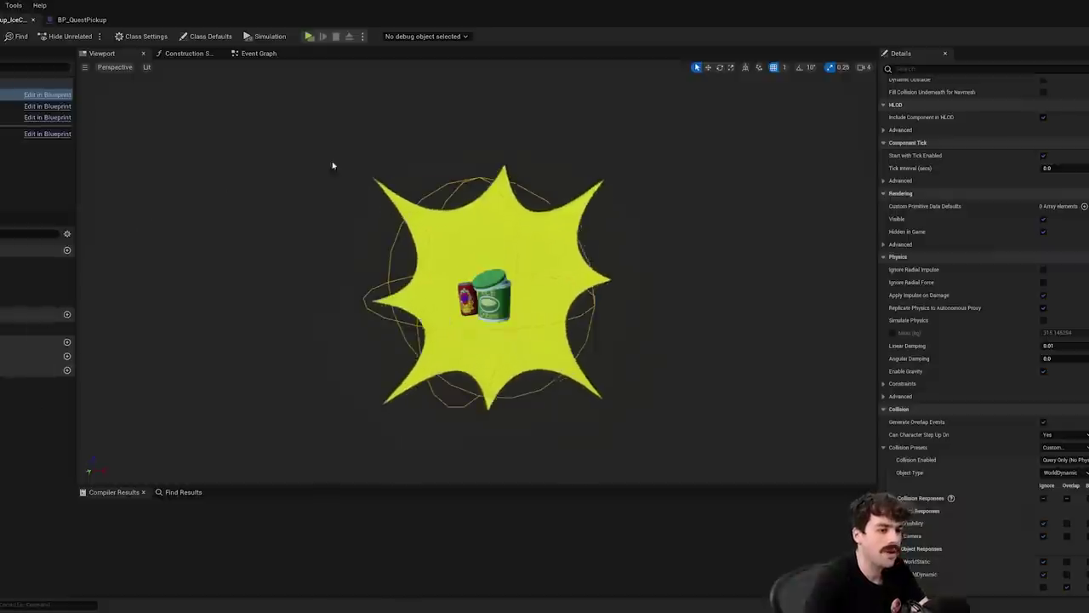
Check the cola and ice cream quest pickup blueprint and nudge the Quest Complete node in the Q_TheColaCaper quest graph.
{"action": "scroll", "coordinate": [651, 253], "scroll_direction": "down", "scroll_amount": 3}
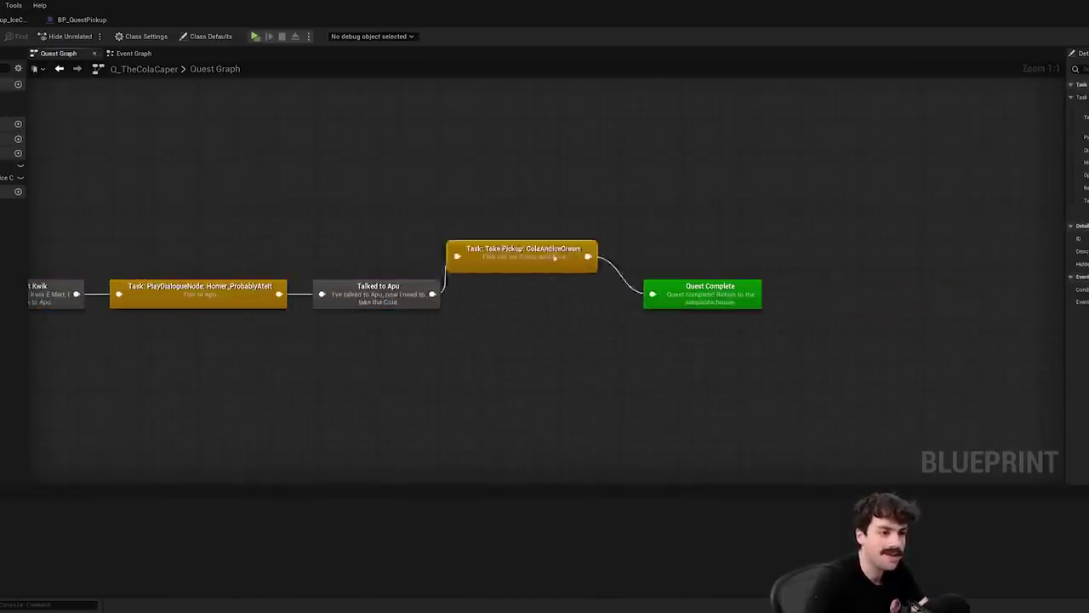
{"action": "mouse_move", "coordinate": [719, 301]}
{"action": "left_mouse_down"}
{"action": "mouse_move", "coordinate": [738, 282]}
{"action": "mouse_move", "coordinate": [712, 301]}
{"action": "left_mouse_up"}
{"action": "left_click", "coordinate": [378, 217]}
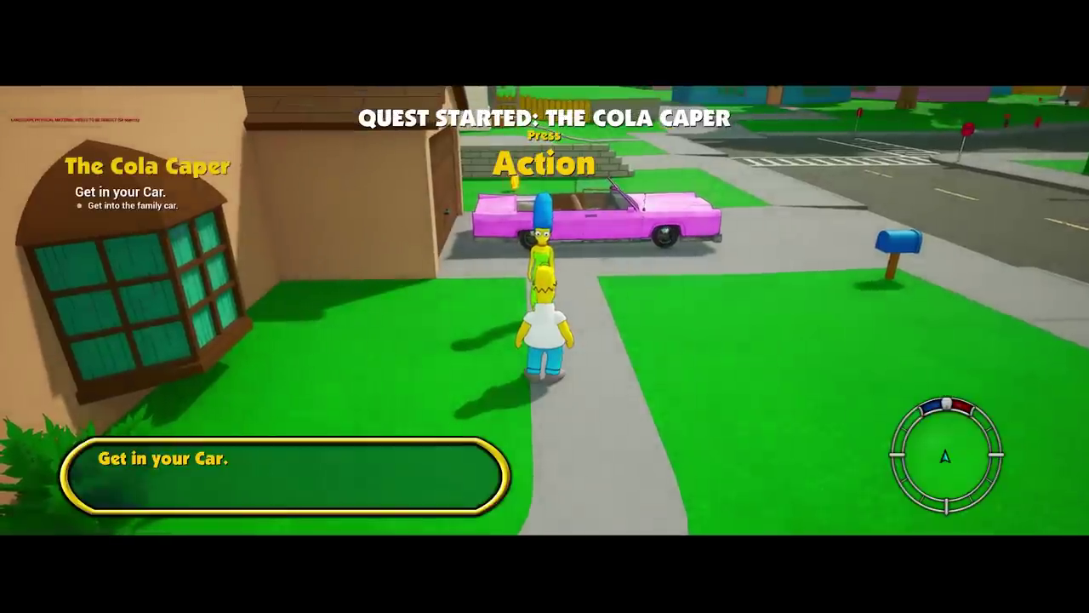
Playtest the start of The Cola Caper quest by getting into the family car and pulling out of the driveway.
{"action": "key", "text": "w"}
{"action": "key", "text": "d"}
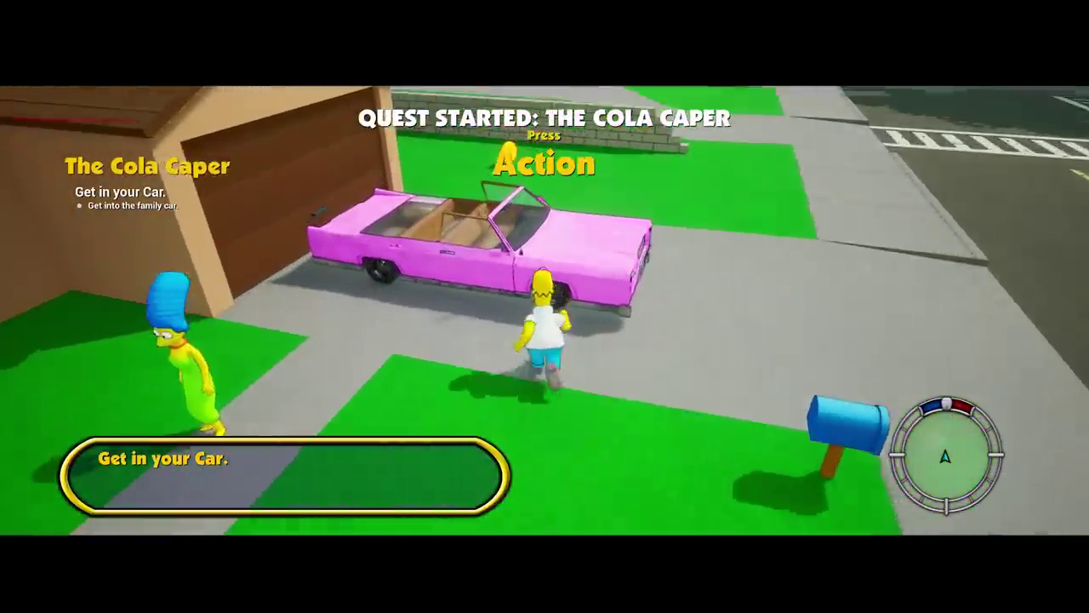
{"action": "key", "text": "e"}
{"action": "key", "text": "w"}
{"action": "key", "text": "a"}
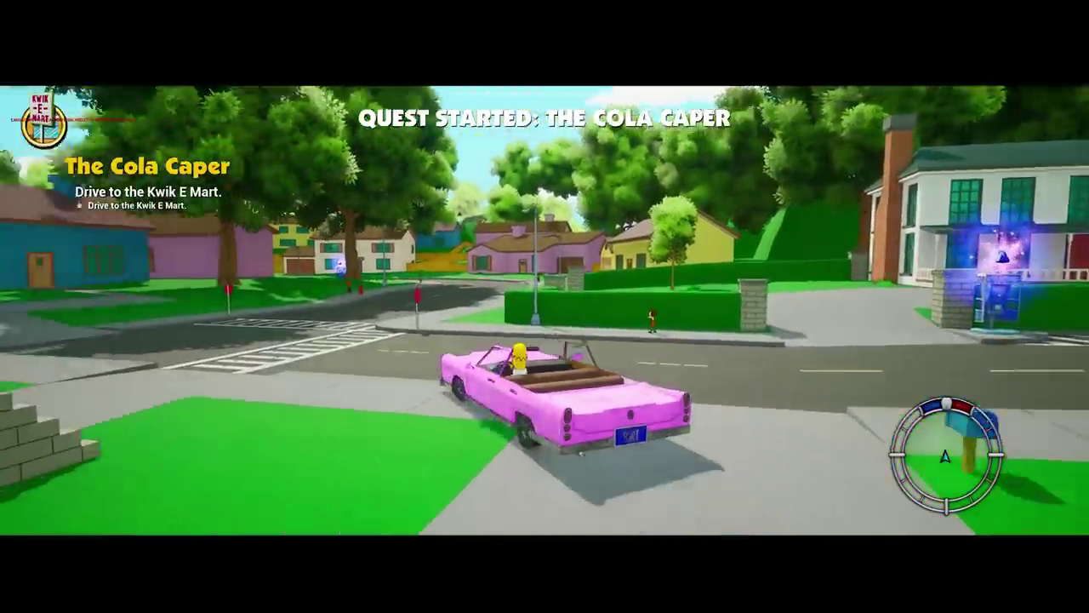
Playtest the drive through the neighbourhood to the Kwik-E-Mart and get out of the car in its parking lot.
{"action": "key", "text": "w"}
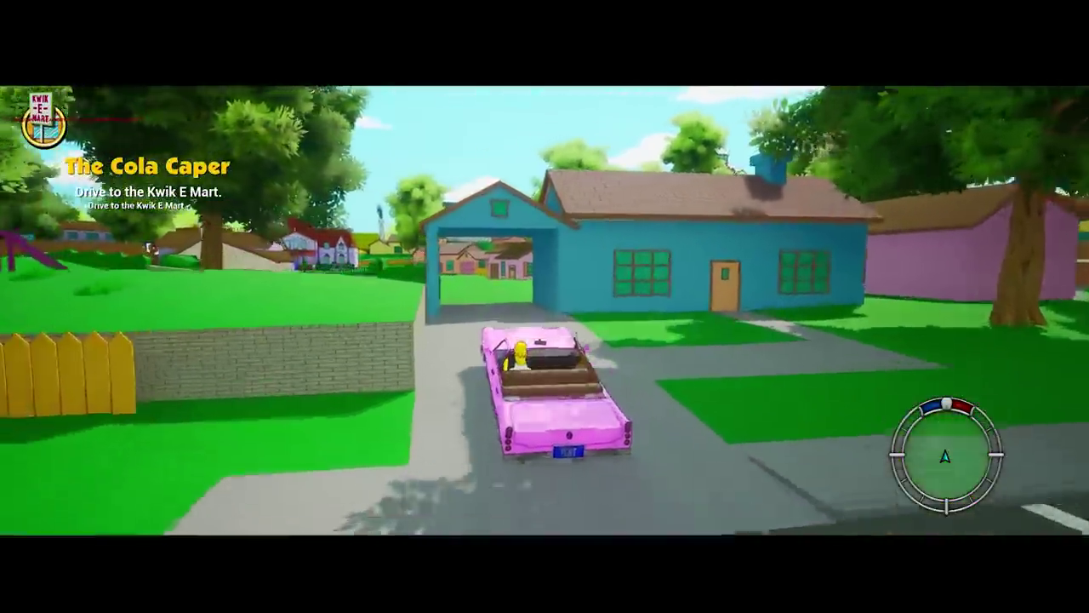
{"action": "key", "text": "w"}
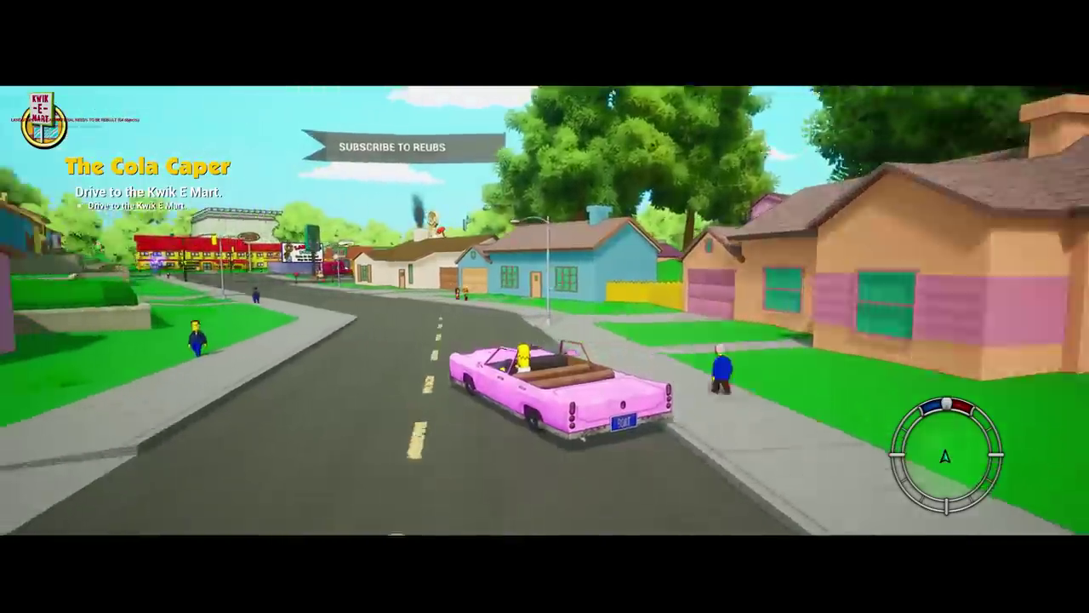
{"action": "key", "text": "w"}
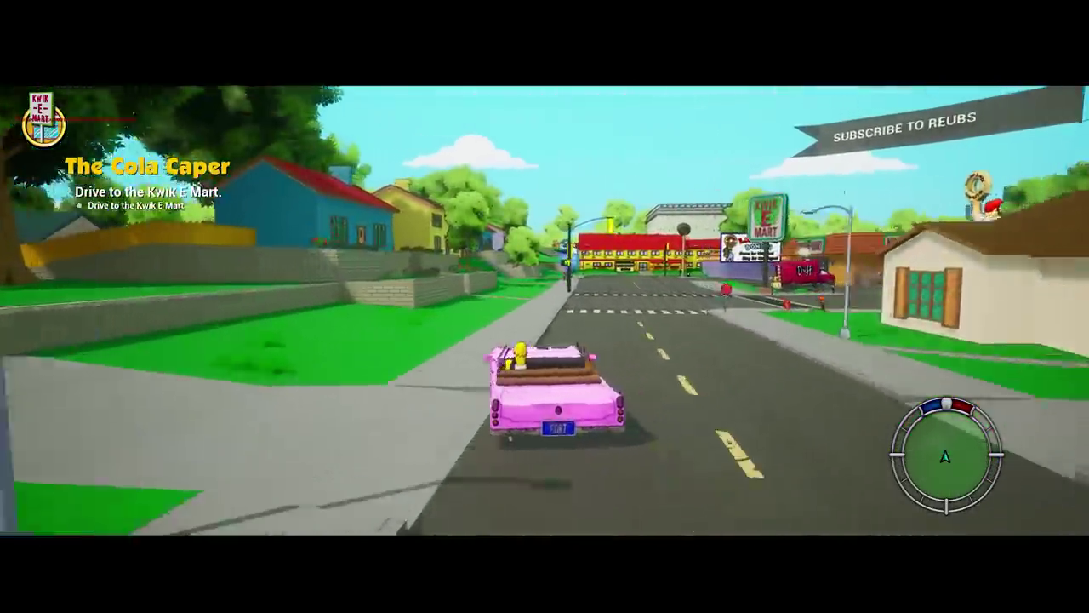
{"action": "key", "text": "w"}
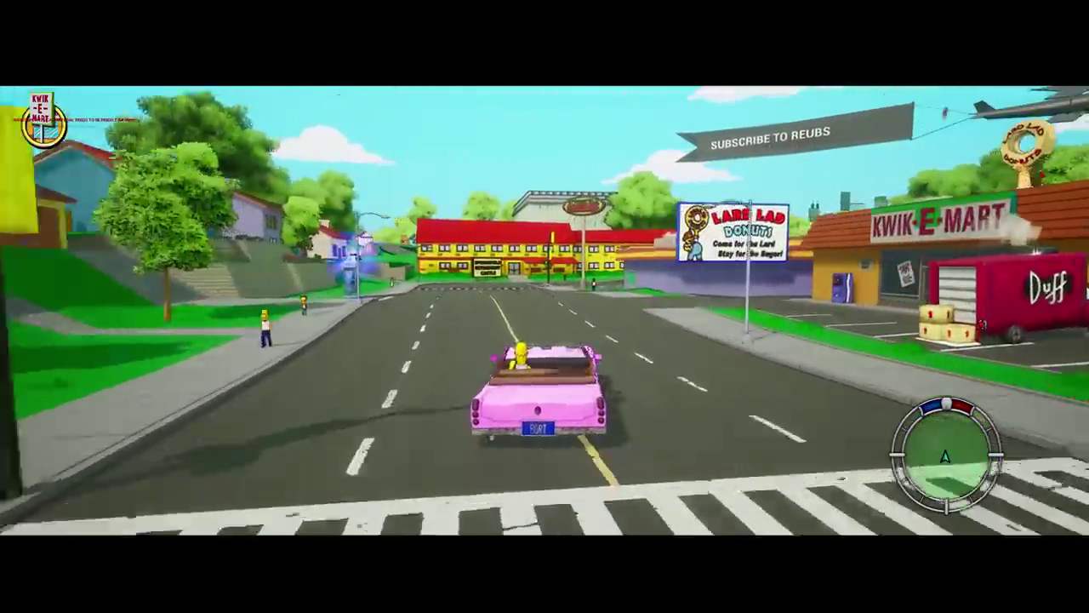
{"action": "key", "text": "w"}
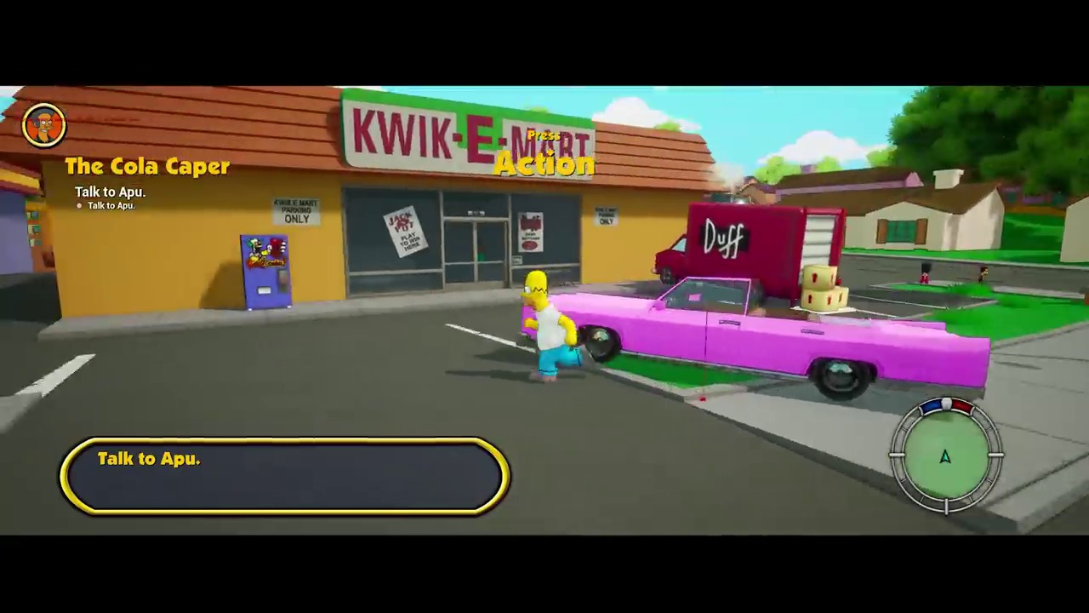
Run through the Kwik-E-Mart doors and talk to Apu at the counter to test the dialogue task.
{"action": "key", "text": "w"}
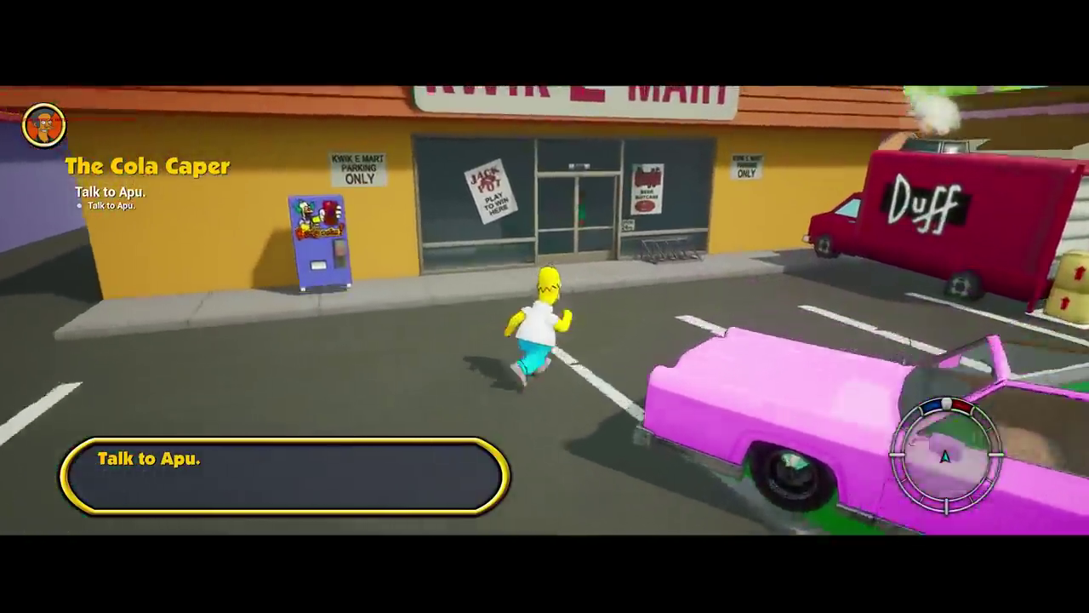
{"action": "key", "text": "w"}
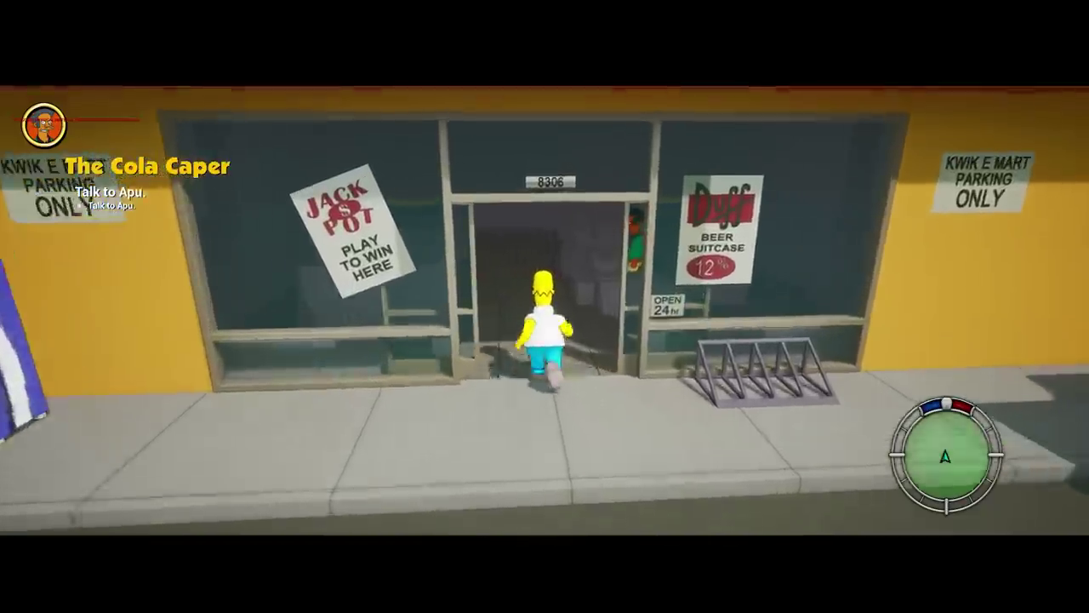
{"action": "key", "text": "w"}
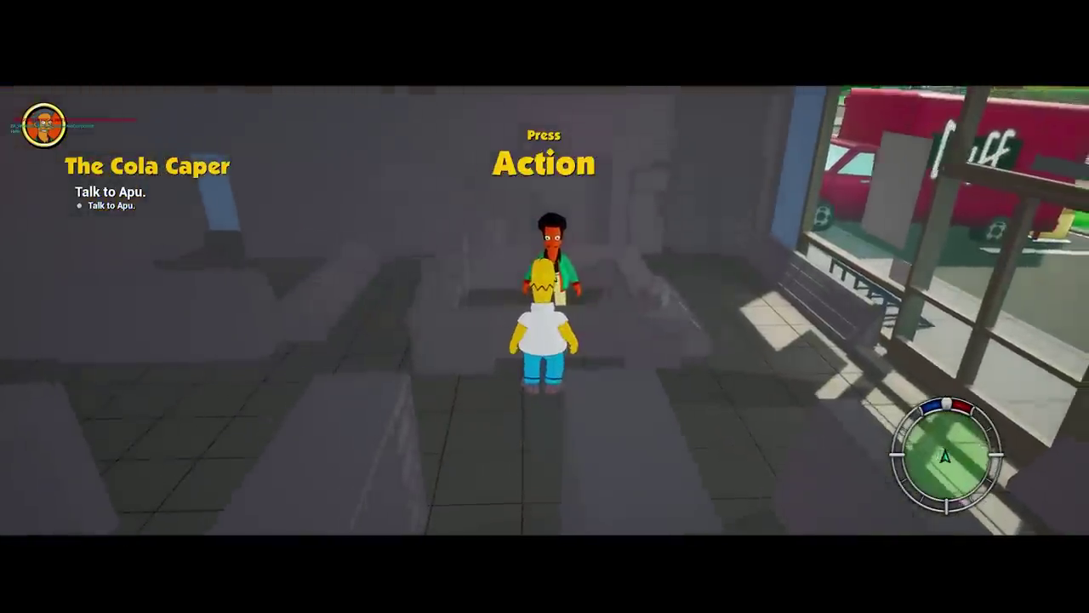
{"action": "key", "text": "e"}
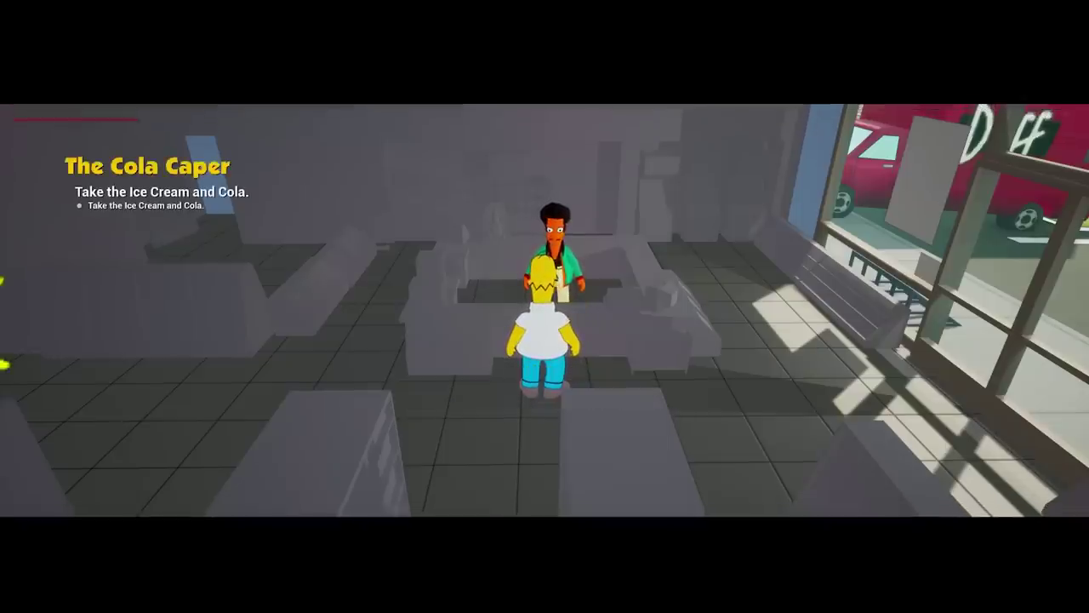
Collect the ice cream and cola pickup inside the Kwik-E-Mart to test the final quest task.
{"action": "key", "text": "a"}
{"action": "key", "text": "w"}
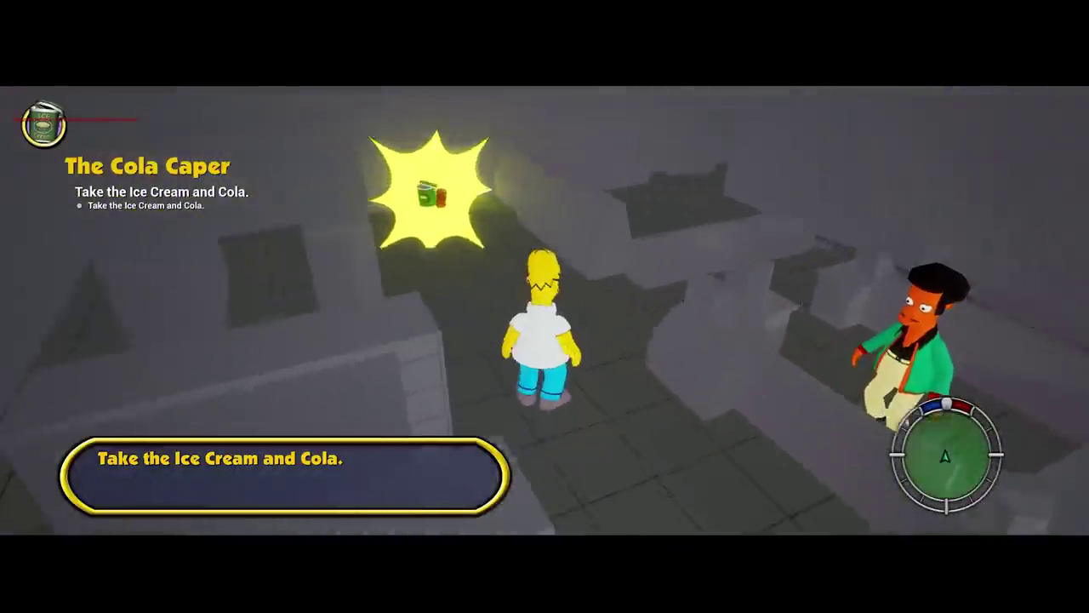
{"action": "key", "text": "w"}
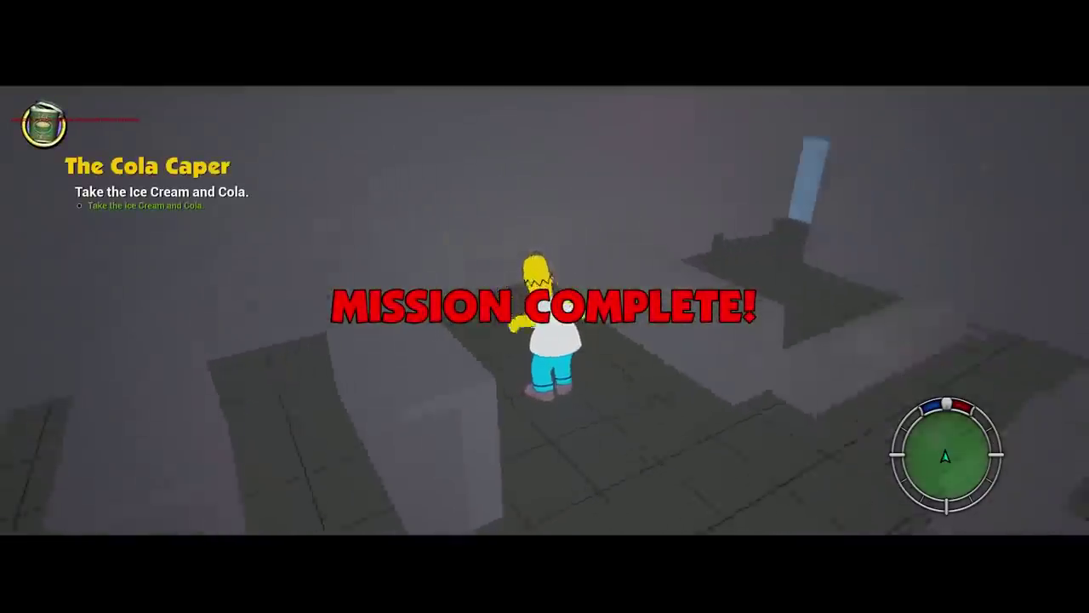
Walk Homer out of the Kwik-E-Mart and across the parking lot past the parked car.
{"action": "key", "text": "w"}
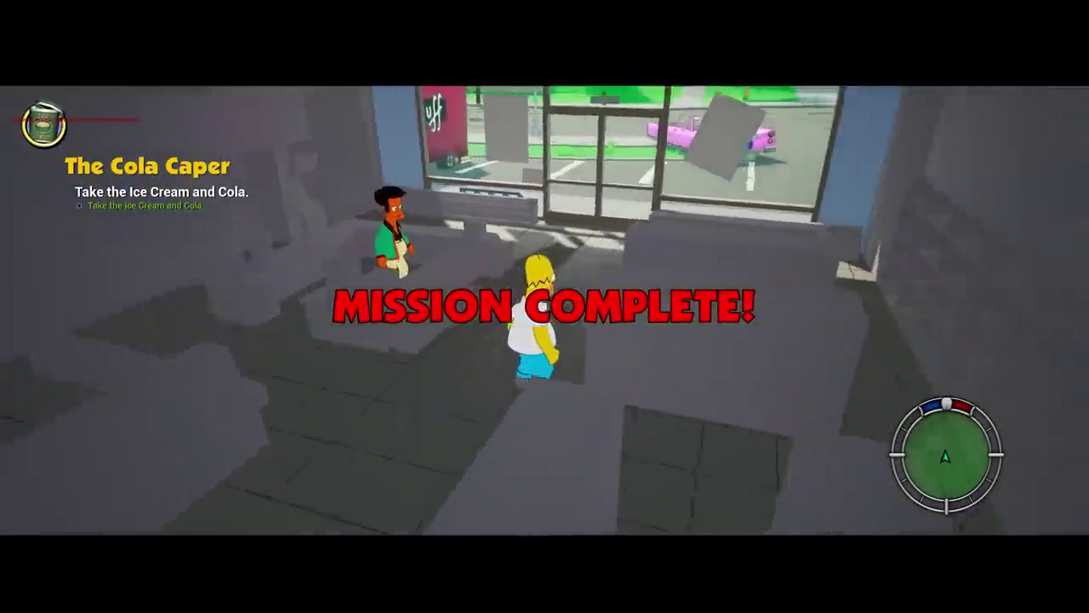
{"action": "key", "text": "w"}
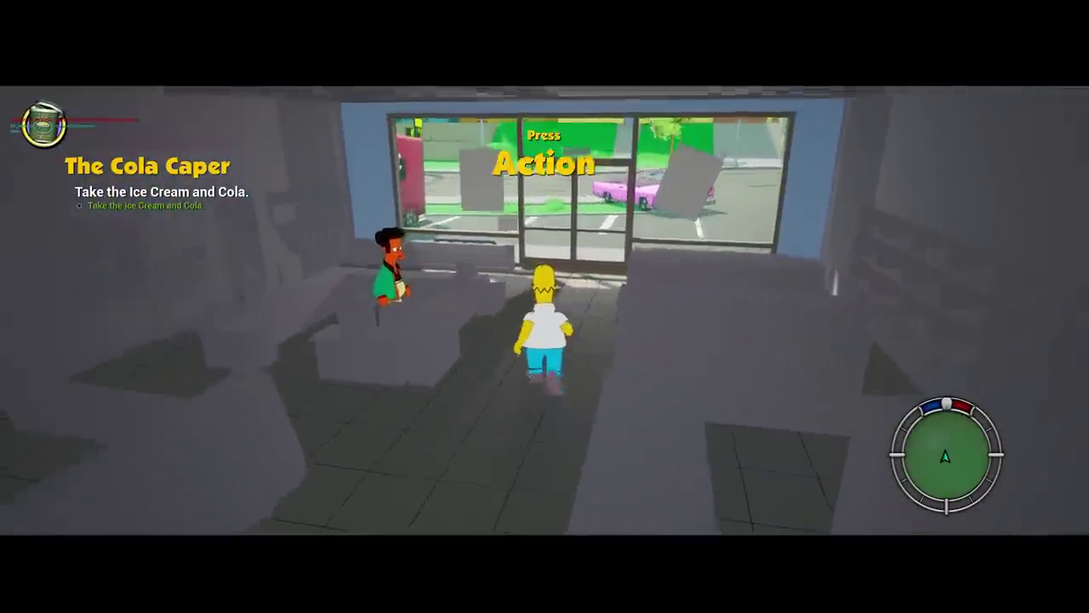
{"action": "key", "text": "w"}
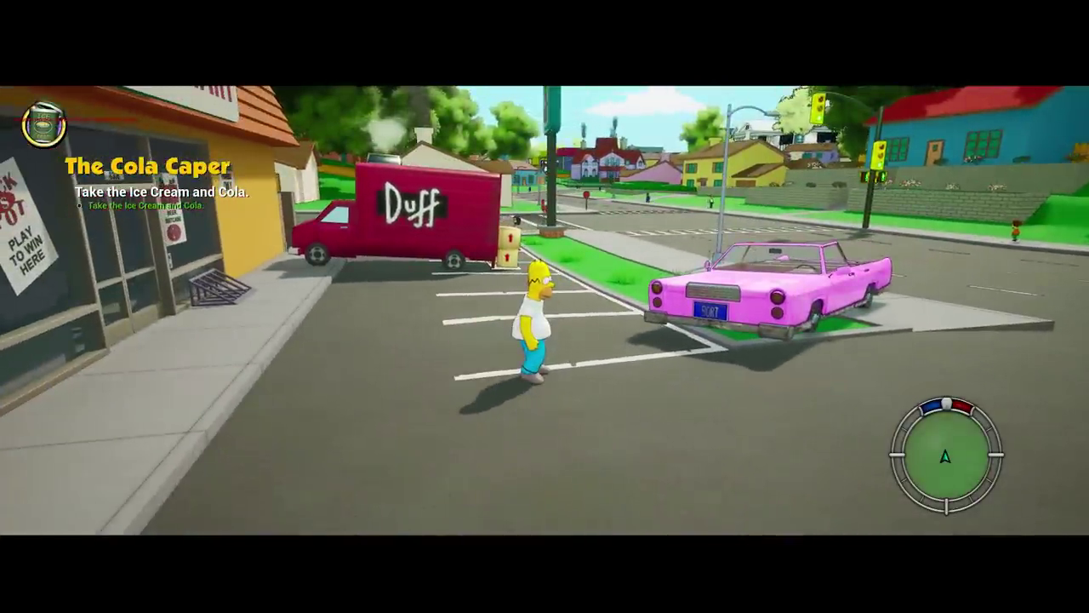
{"action": "key", "text": "s"}
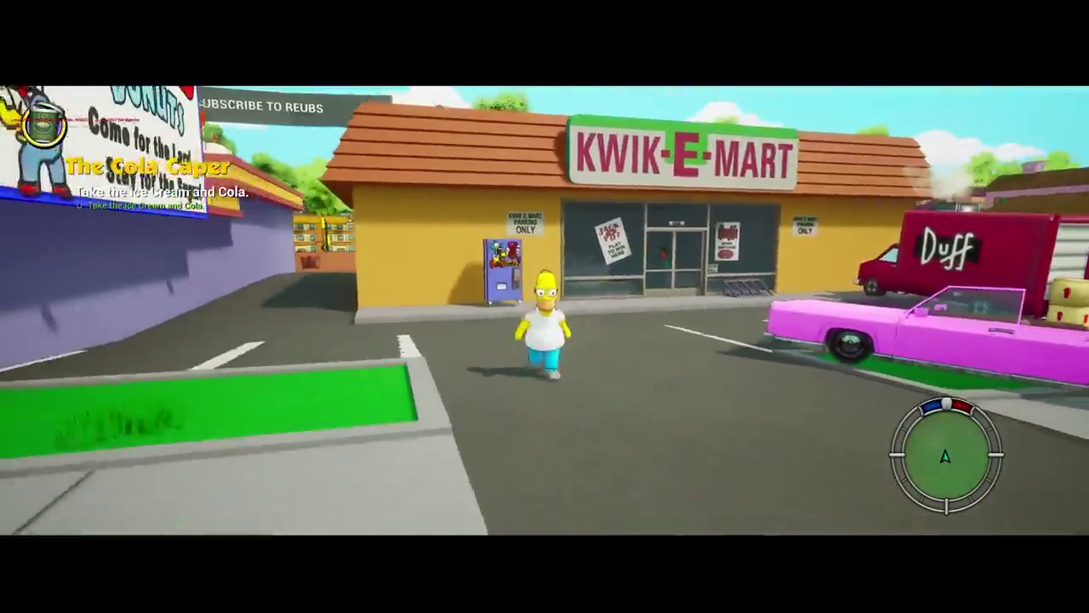
{"action": "key", "text": "s"}
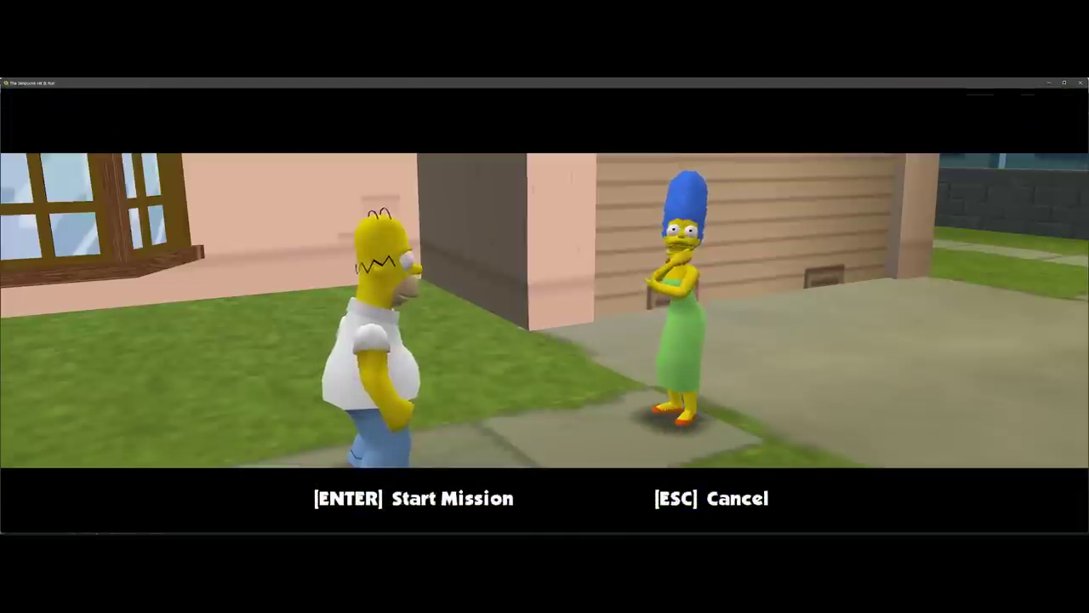
Switch to the original The Simpsons Hit & Run, start Marge's mission and run for the science project on the lawn.
{"action": "key", "text": "Return"}
{"action": "key", "text": "Return"}
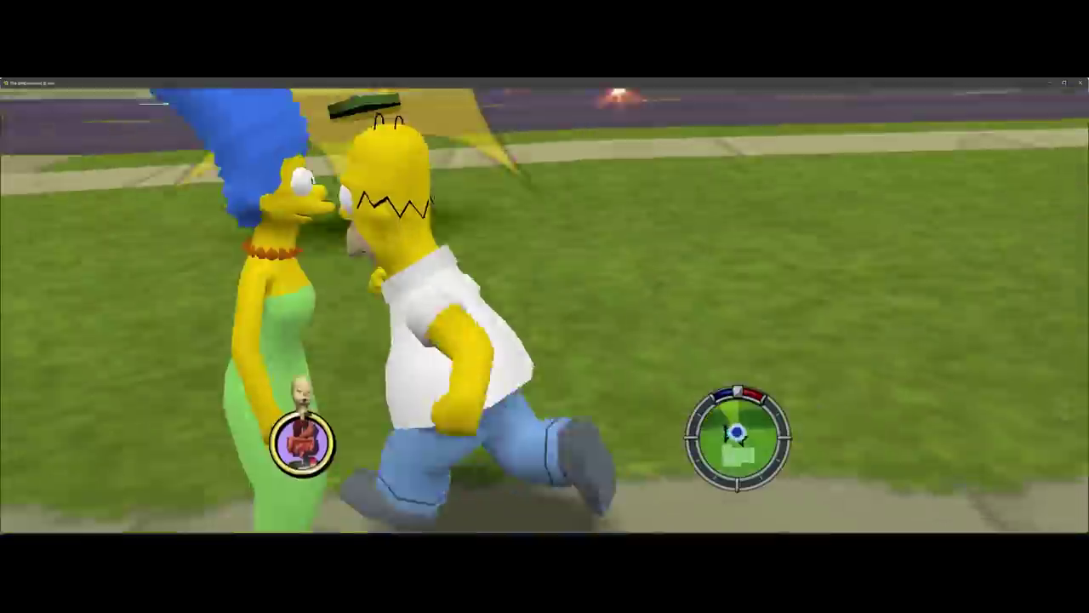
{"action": "key", "text": "w"}
{"action": "key", "text": "space"}
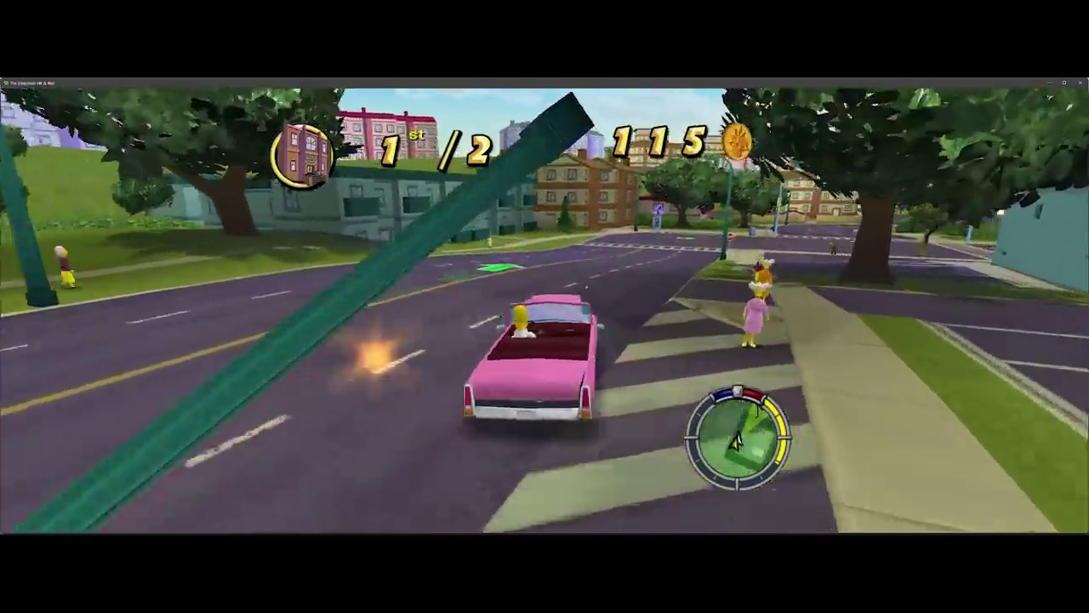
Finish the race to Springfield Elementary and play the conversation with Lisa in the school hallway.
{"action": "key", "text": "d"}
{"action": "key", "text": "w"}
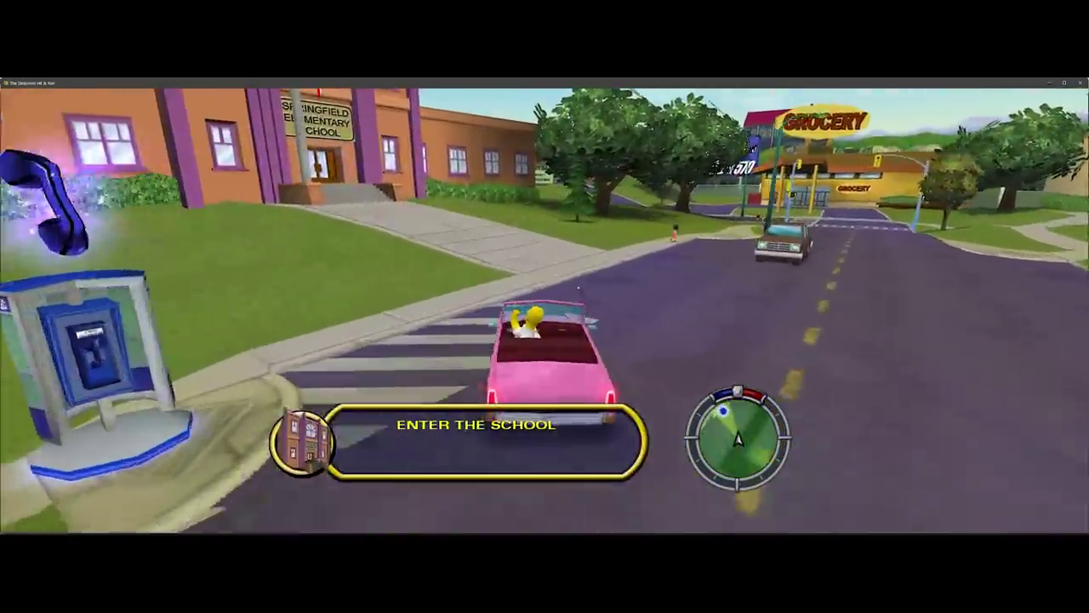
{"action": "key", "text": "w"}
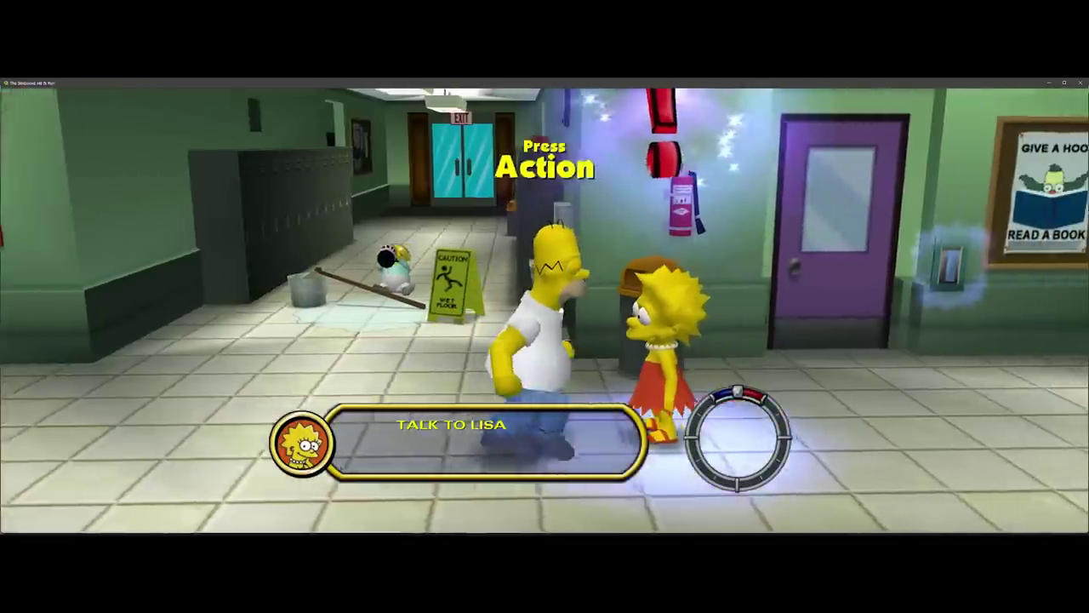
{"action": "key", "text": "e"}
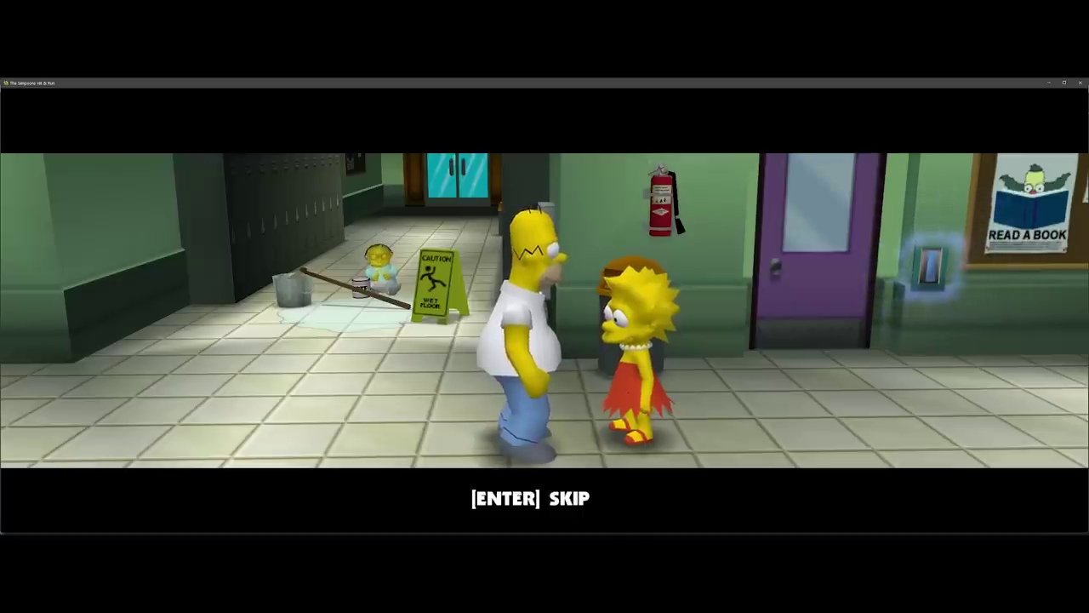
{"action": "key", "text": "Return"}
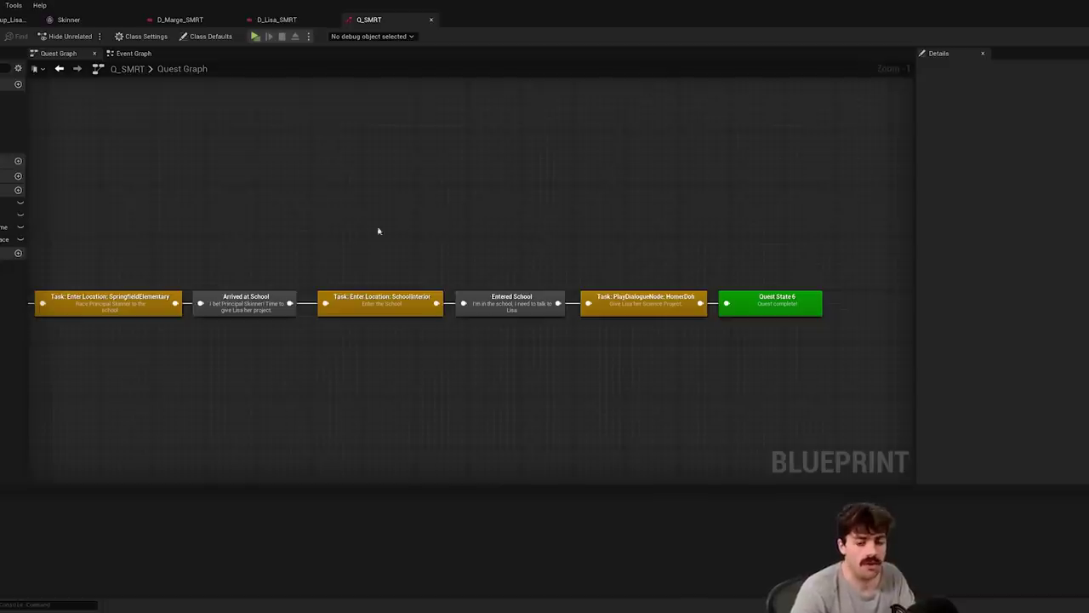
Switch to Unreal Editor and review the Q_SMRT quest graph from Quest Start through the pickup, race and school tasks.
{"action": "right_click_drag", "start_coordinate": [371, 230], "coordinate": [604, 266]}
{"action": "scroll", "coordinate": [534, 218], "scroll_direction": "down", "scroll_amount": 1}
{"action": "right_click_drag", "start_coordinate": [295, 218], "coordinate": [480, 181]}
{"action": "left_click_drag", "start_coordinate": [165, 357], "coordinate": [792, 220]}
{"action": "left_click", "coordinate": [247, 321]}
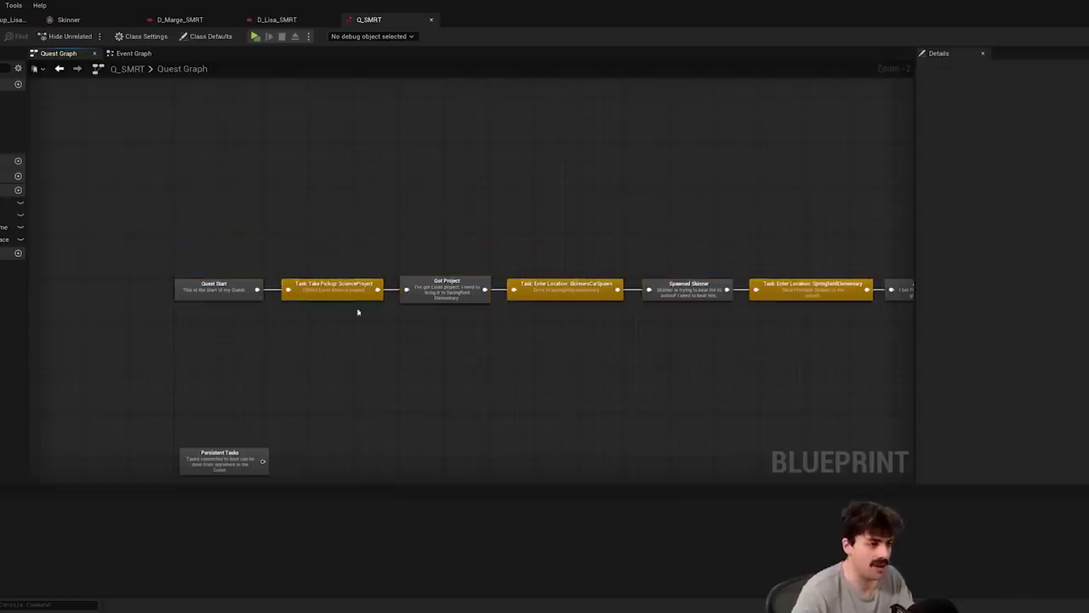
{"action": "right_click_drag", "start_coordinate": [496, 298], "coordinate": [340, 286]}
{"action": "double_click", "coordinate": [341, 287]}
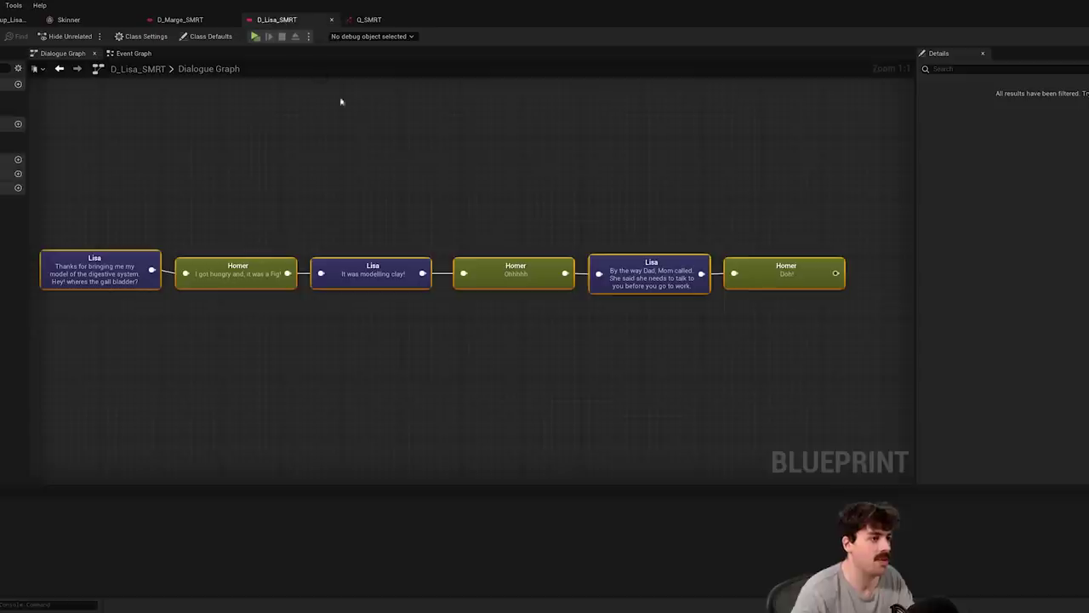
Review the Homer conversations in the D_Lisa_SMRT and D_Marge_SMRT dialogue graphs.
{"action": "left_click_drag", "start_coordinate": [64, 360], "coordinate": [863, 126]}
{"action": "scroll", "coordinate": [547, 202], "scroll_direction": "down", "scroll_amount": 1}
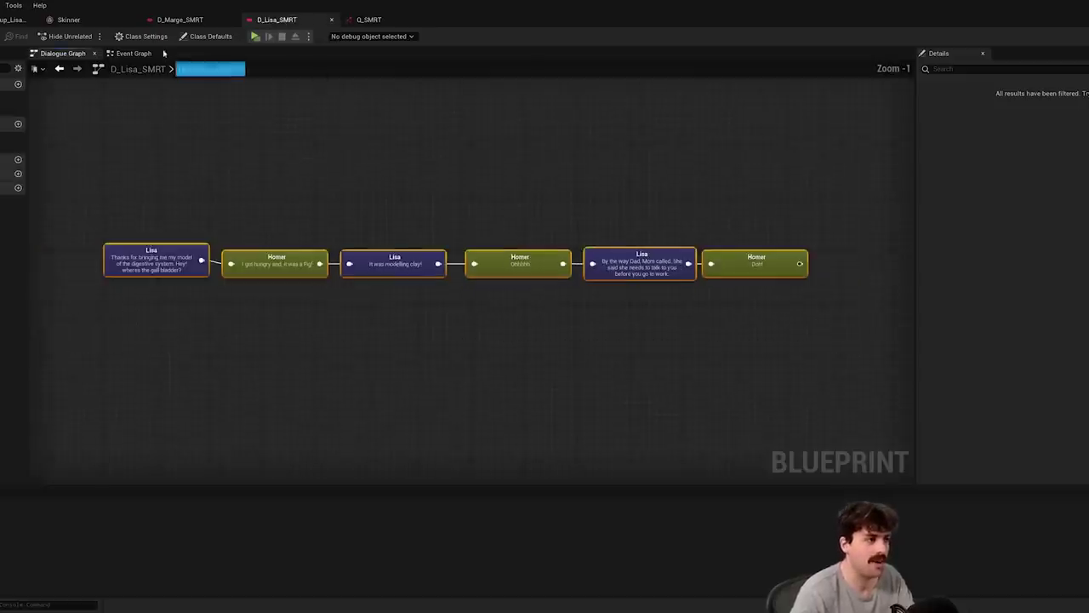
{"action": "left_click", "coordinate": [179, 19]}
{"action": "left_click_drag", "start_coordinate": [102, 311], "coordinate": [753, 160]}
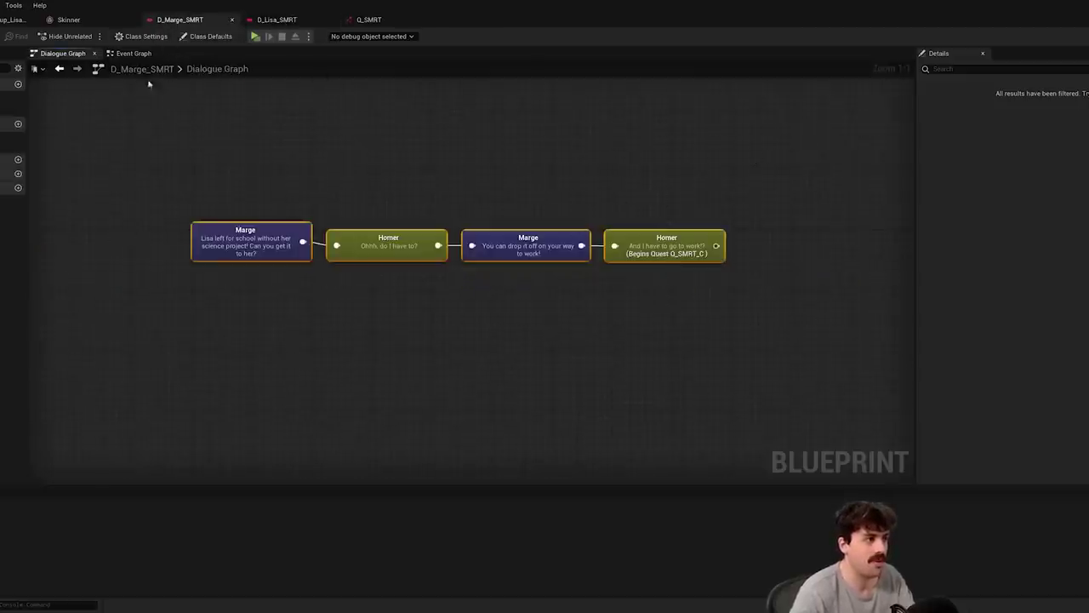
Inspect the Skinner character mesh in its preview viewport.
{"action": "left_click", "coordinate": [68, 18]}
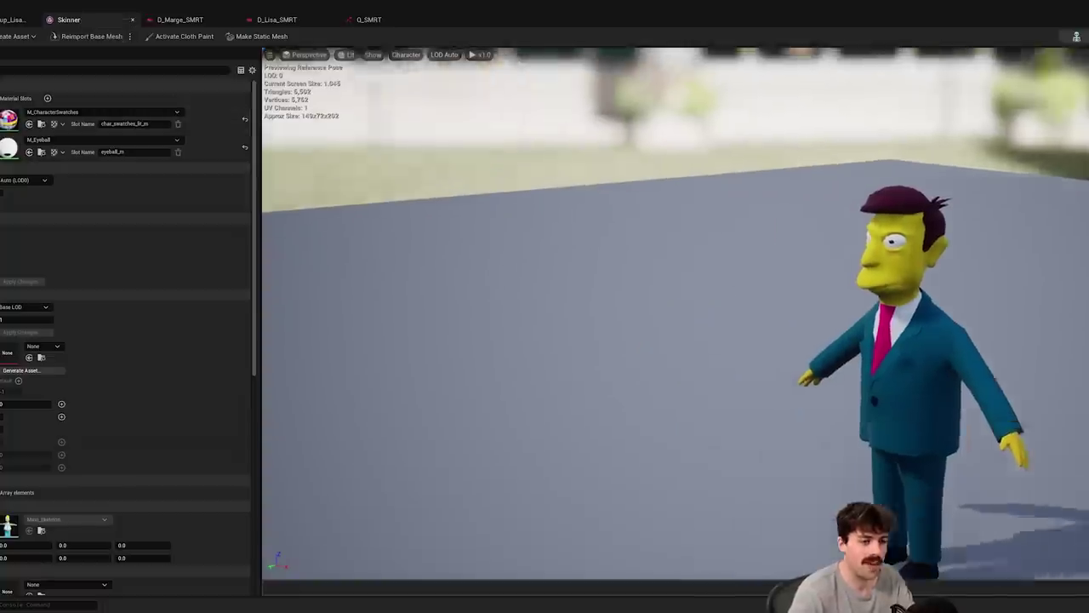
{"action": "middle_click_drag", "start_coordinate": [954, 184], "coordinate": [691, 132]}
{"action": "left_click_drag", "start_coordinate": [724, 267], "coordinate": [715, 274]}
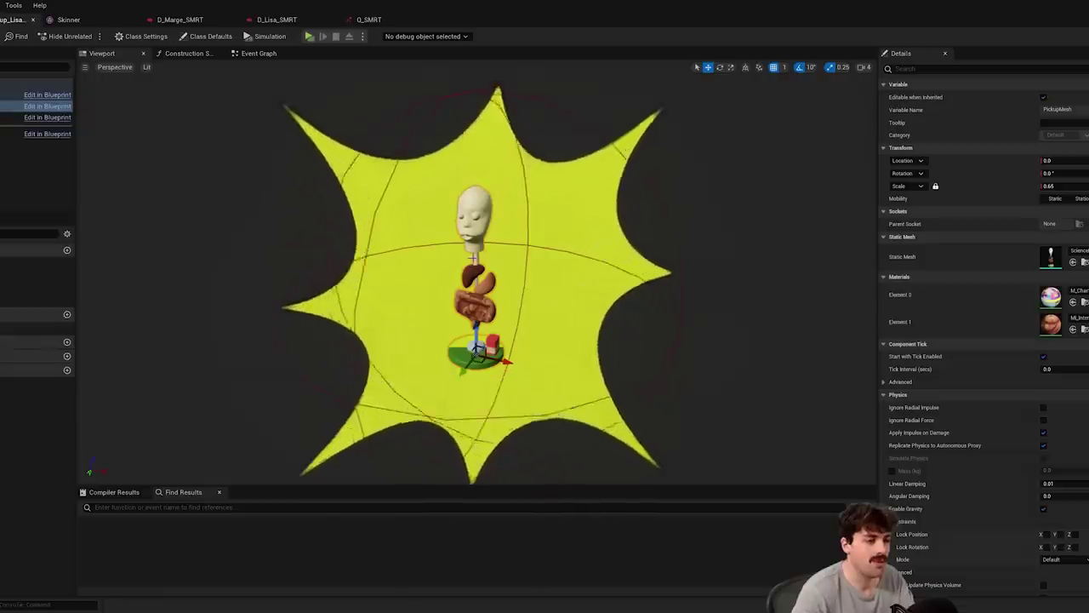
Examine Lisa's science project pickup blueprint with its yellow starburst, both close up and from farther away.
{"action": "scroll", "coordinate": [508, 235], "scroll_direction": "down", "scroll_amount": 5}
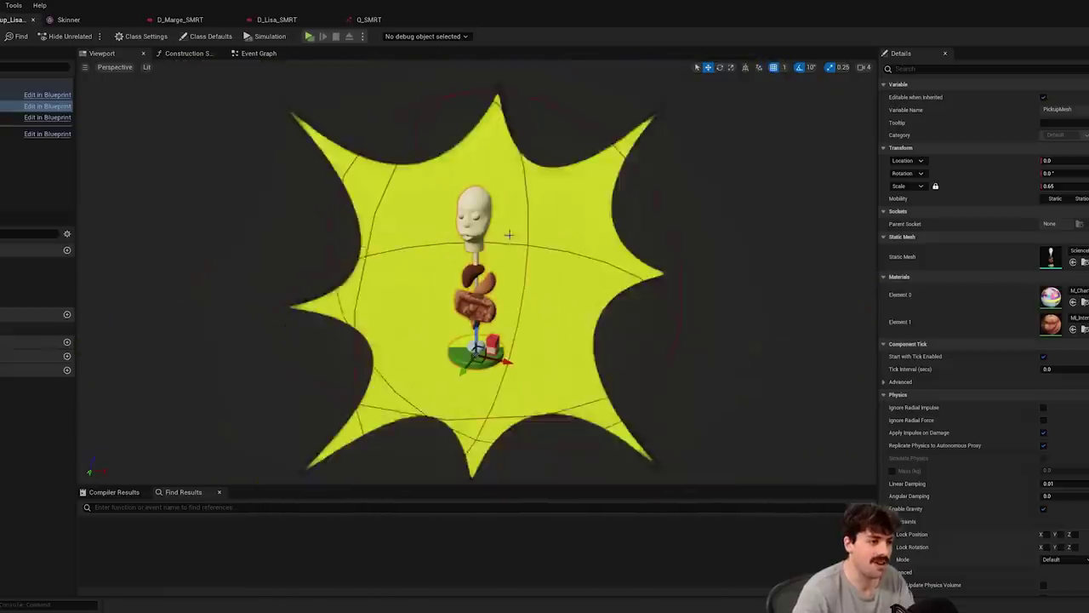
{"action": "mouse_move", "coordinate": [471, 271]}
{"action": "right_mouse_down"}
{"action": "mouse_move", "coordinate": [471, 223]}
{"action": "mouse_move", "coordinate": [471, 313]}
{"action": "mouse_move", "coordinate": [474, 282]}
{"action": "mouse_move", "coordinate": [480, 288]}
{"action": "right_mouse_up"}
{"action": "scroll", "coordinate": [452, 288], "scroll_direction": "up", "scroll_amount": 2}
{"action": "scroll", "coordinate": [452, 287], "scroll_direction": "down", "scroll_amount": 2}
{"action": "scroll", "coordinate": [452, 288], "scroll_direction": "up", "scroll_amount": 2}
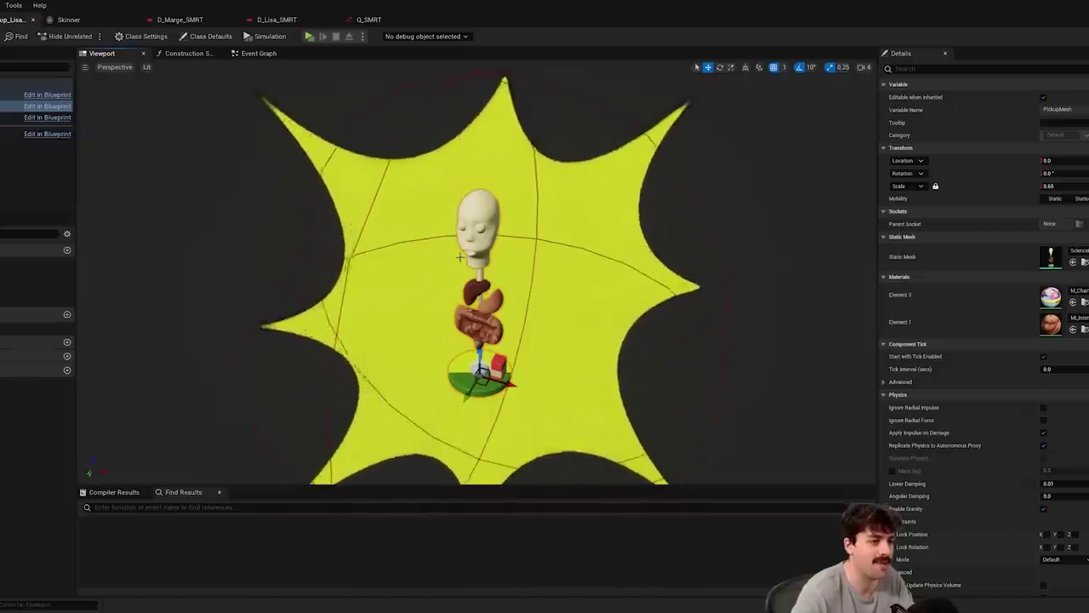
{"action": "scroll", "coordinate": [323, 238], "scroll_direction": "down", "scroll_amount": 2}
{"action": "scroll", "coordinate": [322, 238], "scroll_direction": "up", "scroll_amount": 2}
{"action": "scroll", "coordinate": [322, 237], "scroll_direction": "down", "scroll_amount": 2}
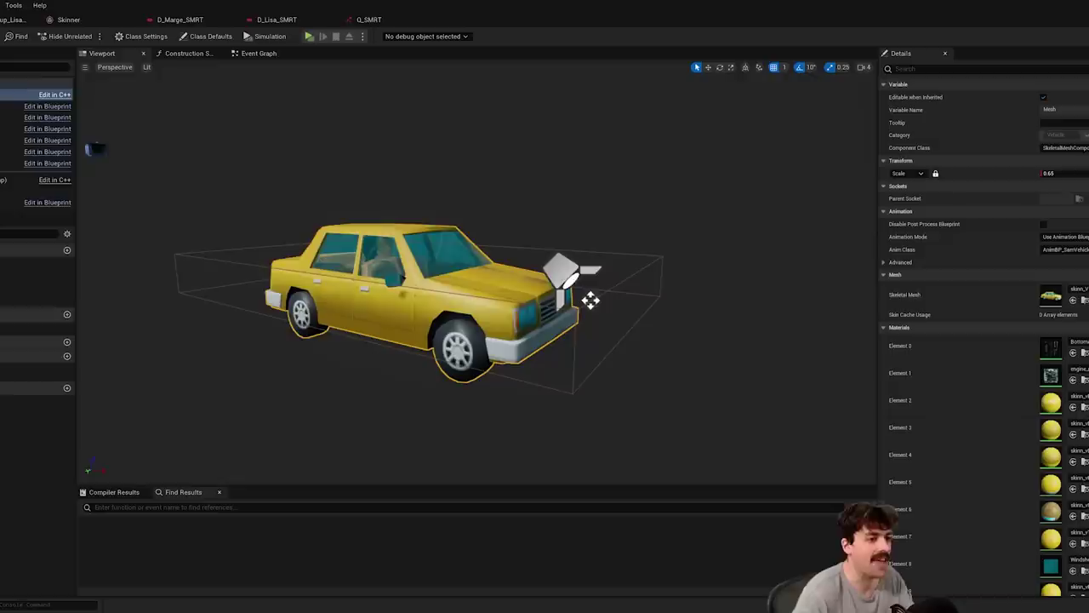
Inspect Skinner's yellow race car blueprint from the side, the front corner and close up at the grille.
{"action": "right_click_drag", "start_coordinate": [477, 272], "coordinate": [447, 299]}
{"action": "right_click_drag", "start_coordinate": [439, 337], "coordinate": [417, 342]}
{"action": "right_click_drag", "start_coordinate": [553, 313], "coordinate": [536, 299]}
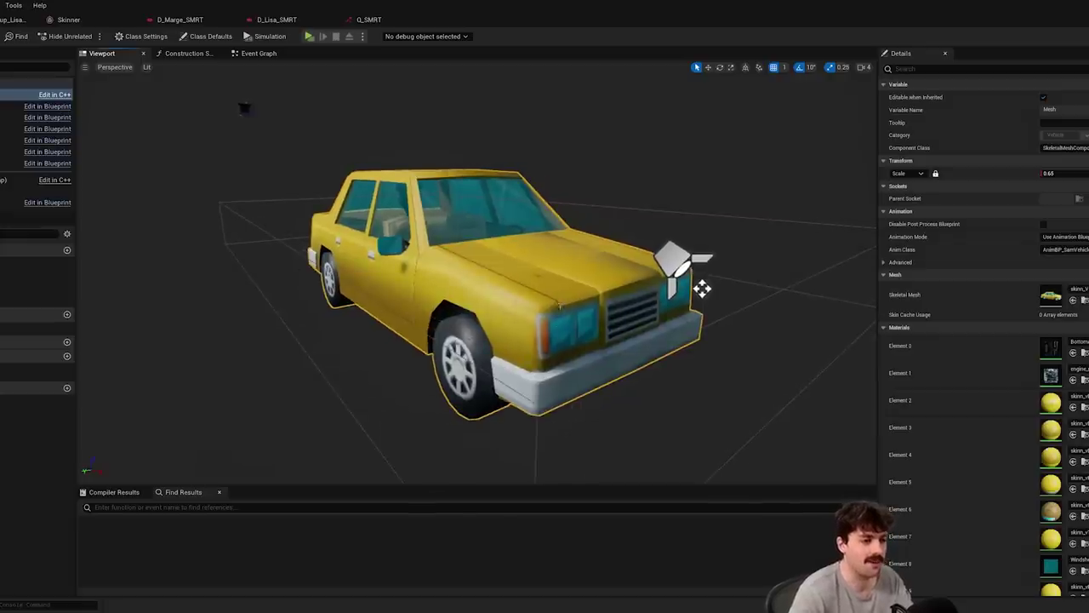
{"action": "left_click_drag", "start_coordinate": [559, 305], "coordinate": [506, 303]}
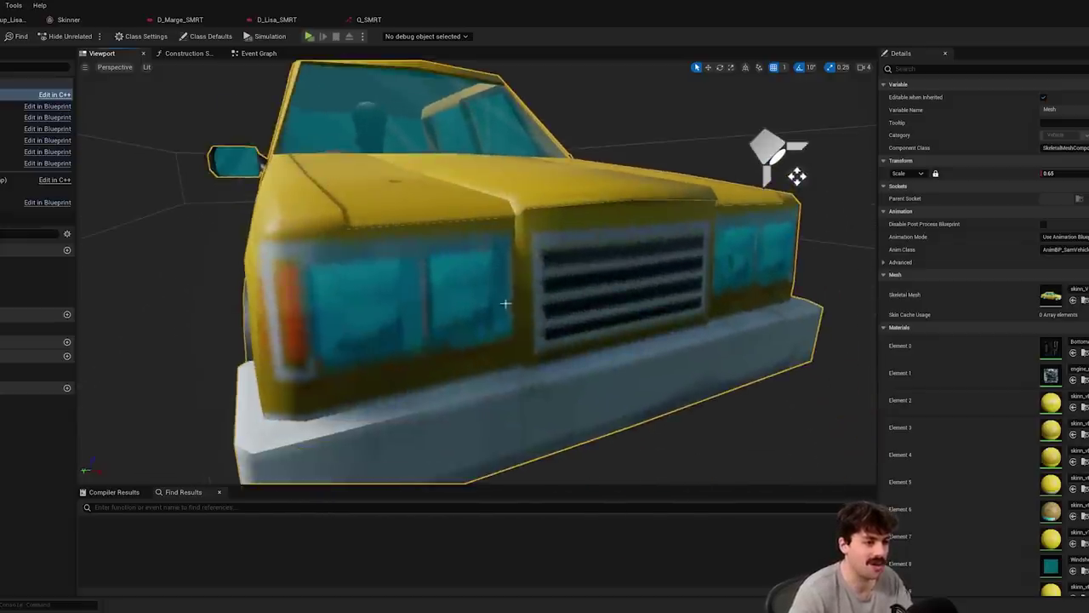
{"action": "scroll", "coordinate": [505, 283], "scroll_direction": "down", "scroll_amount": 4}
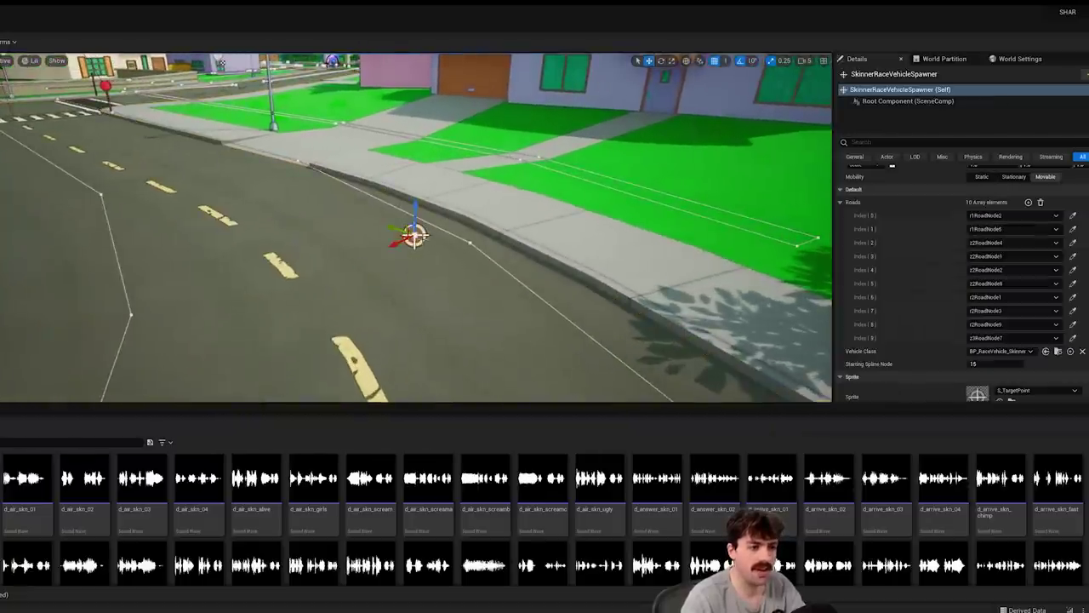
Examine the road splines along Skinner's race route, from the SkinnerRaceVehicleSpawner start point to the elementary school.
{"action": "mouse_move", "coordinate": [476, 255]}
{"action": "right_mouse_down"}
{"action": "mouse_move", "coordinate": [399, 264]}
{"action": "mouse_move", "coordinate": [476, 255]}
{"action": "right_mouse_up"}
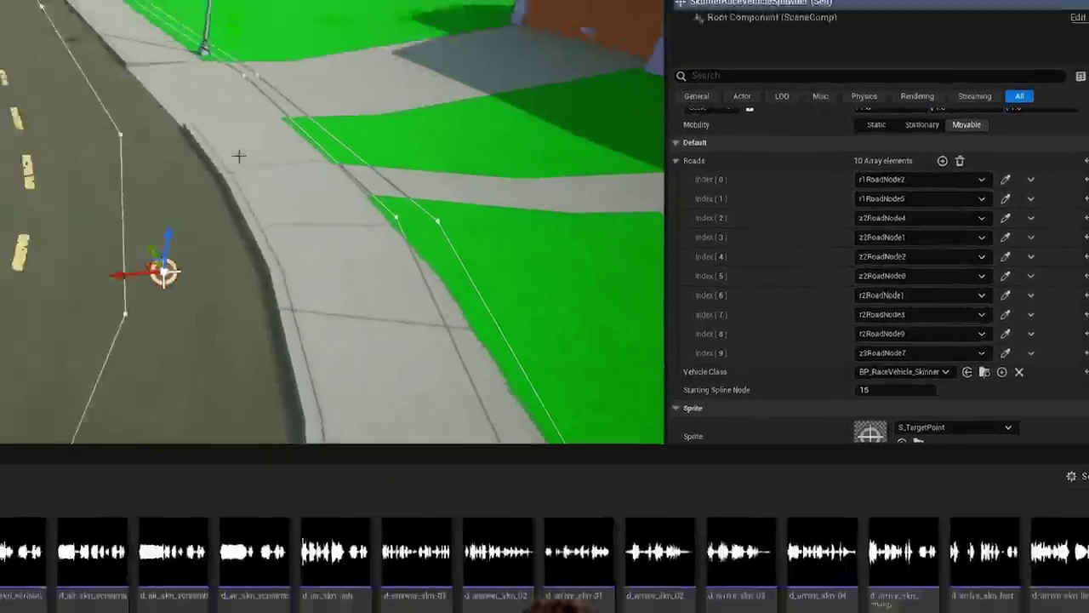
{"action": "right_click_drag", "start_coordinate": [530, 199], "coordinate": [587, 183]}
{"action": "key", "text": "w"}
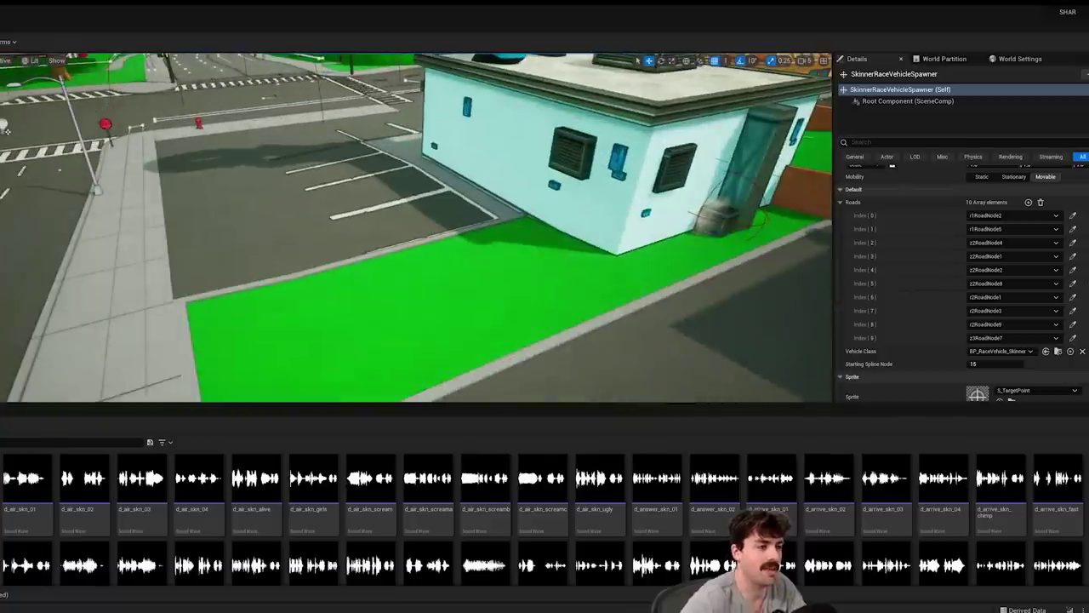
{"action": "key", "text": "w"}
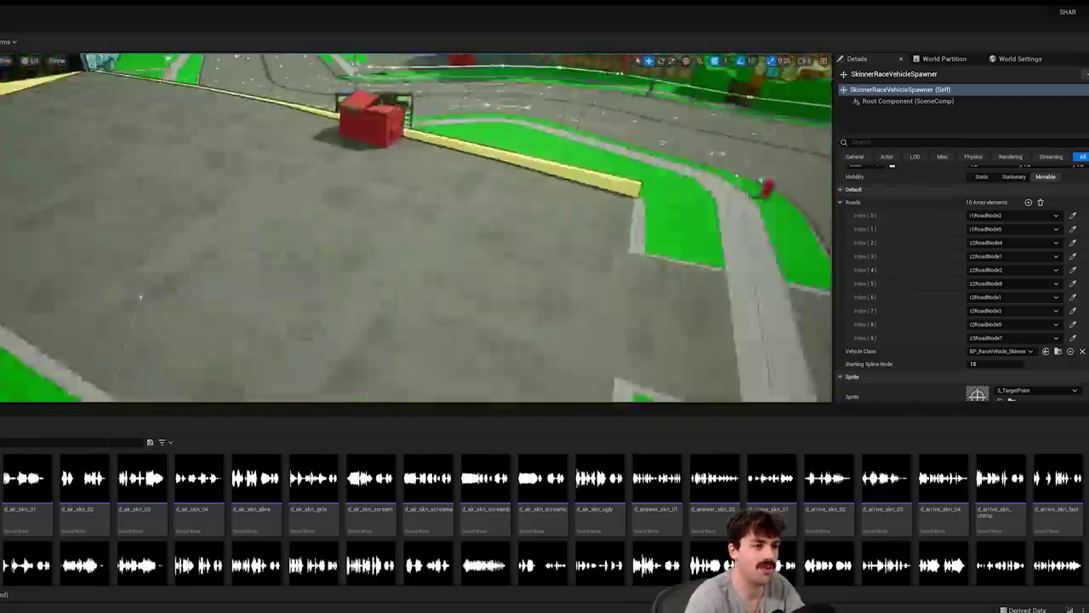
{"action": "key", "text": "w"}
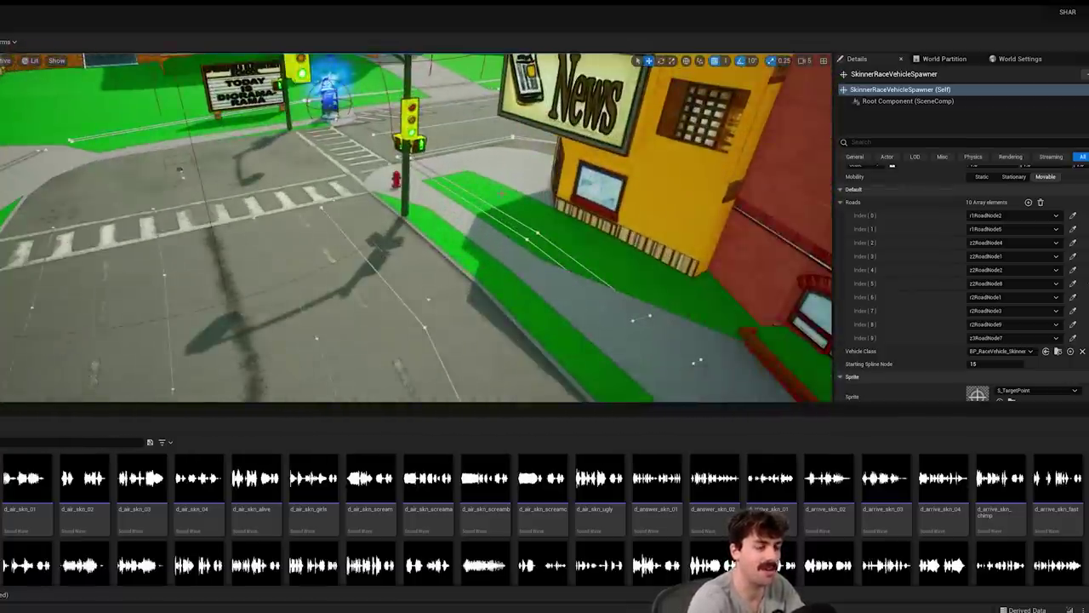
{"action": "key", "text": "s"}
{"action": "key", "text": "w"}
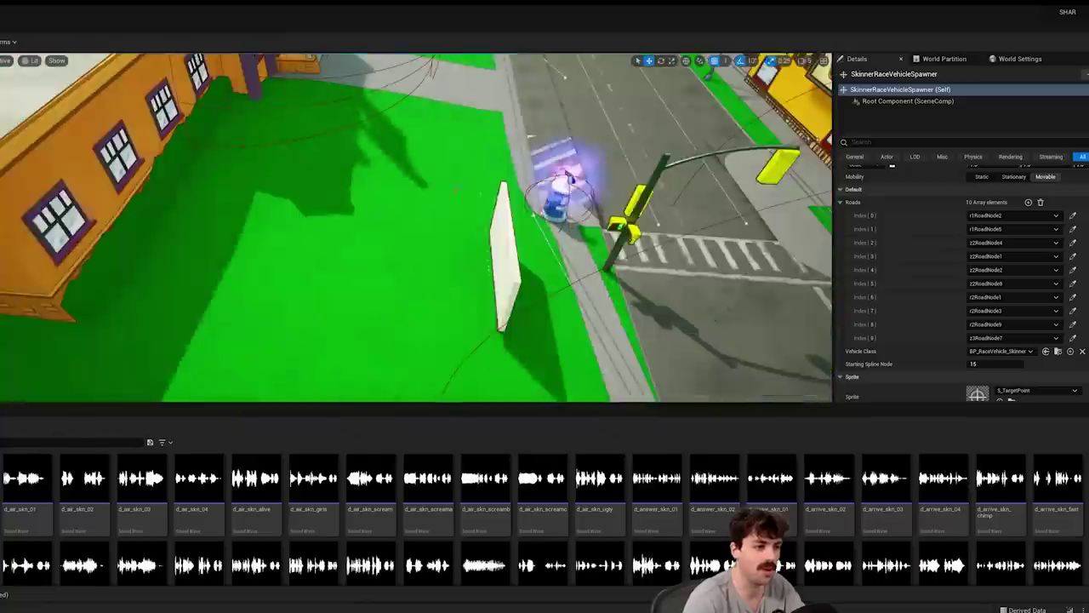
{"action": "key", "text": "s"}
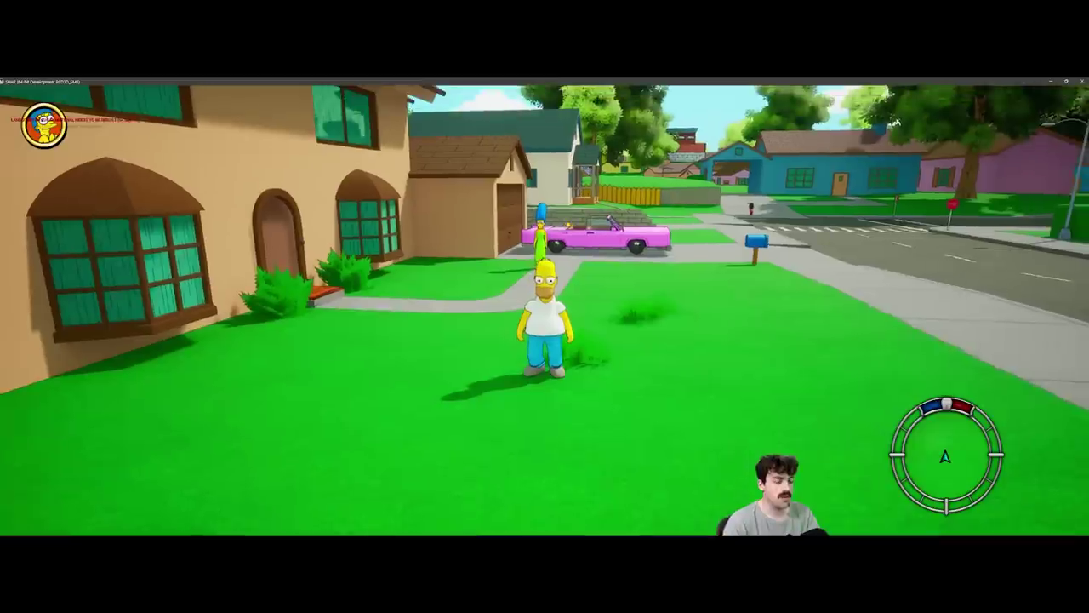
In the running game, start the S-M-R-T quest with Marge and collect Lisa's science project.
{"action": "key", "text": "w"}
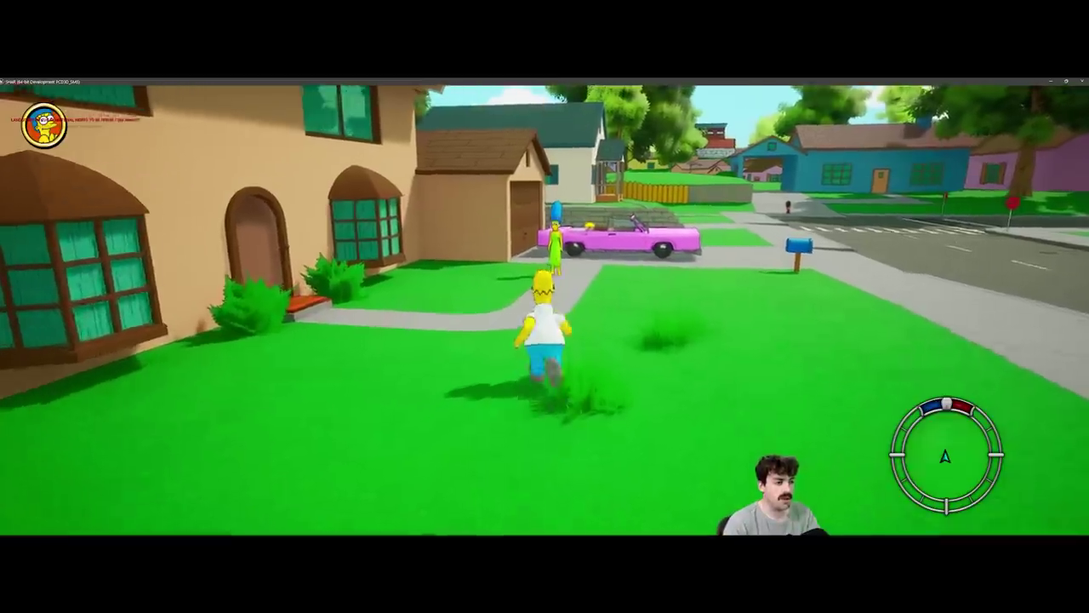
{"action": "key", "text": "e"}
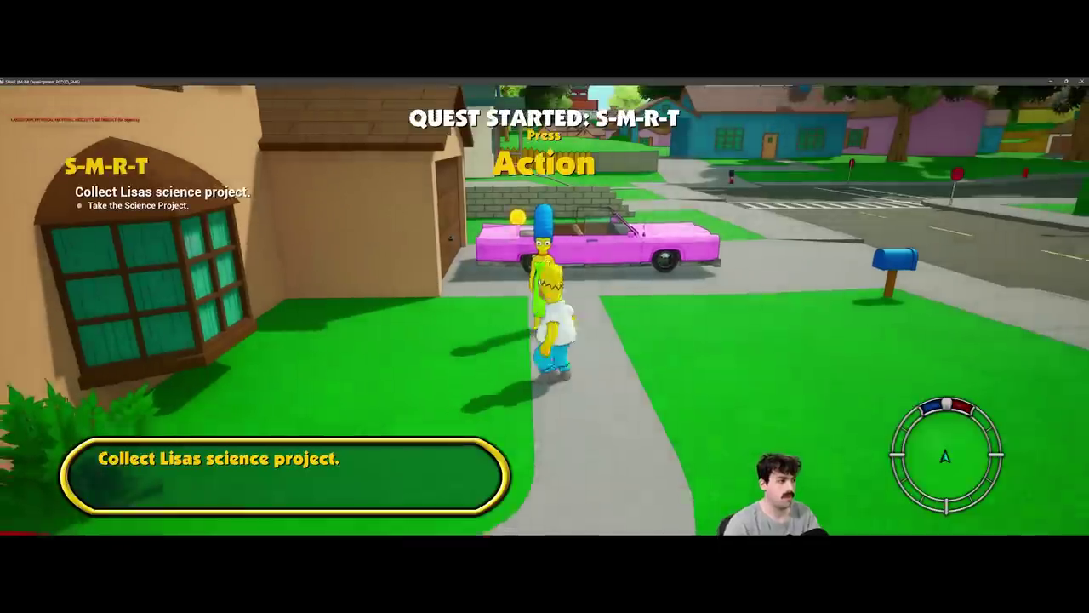
{"action": "key", "text": "w"}
{"action": "key", "text": "w"}
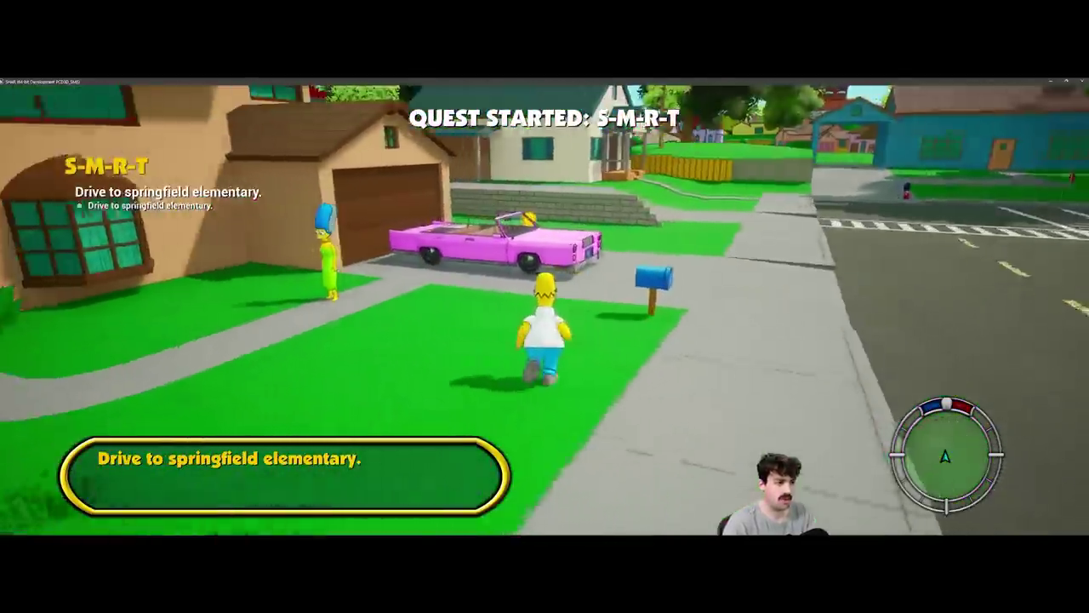
Get Homer into the pink convertible and drive through the neighbourhood in the race against Principal Skinner.
{"action": "key", "text": "e"}
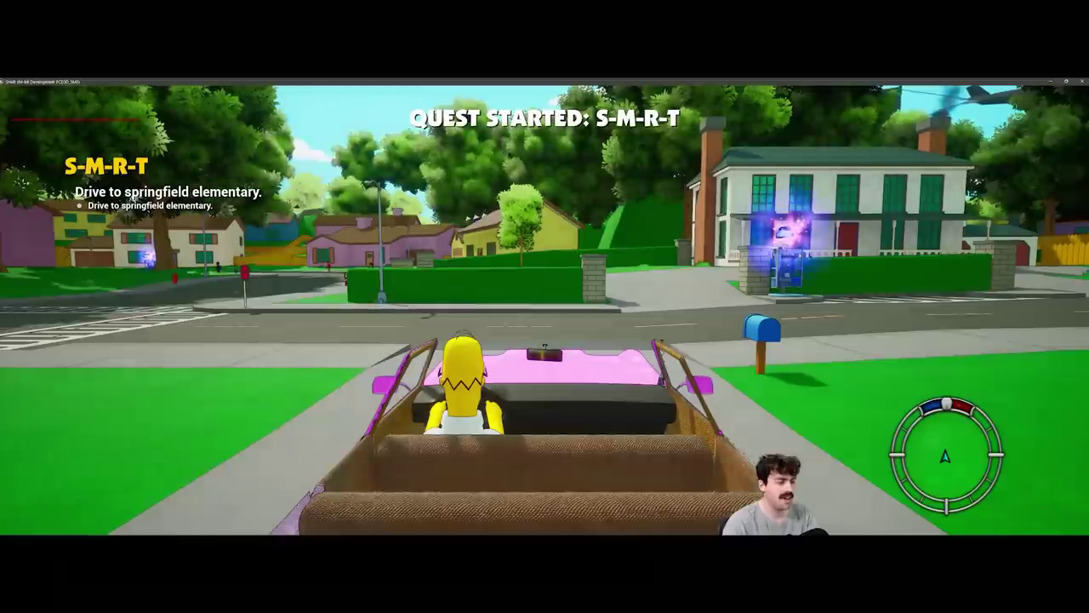
{"action": "key", "text": "w"}
{"action": "key", "text": "a"}
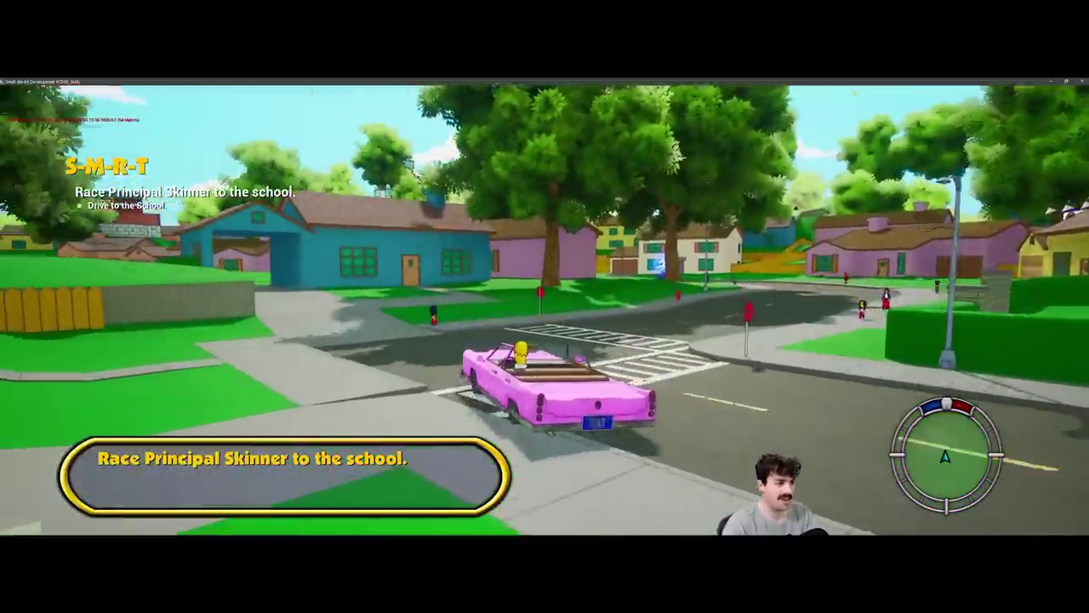
{"action": "key", "text": "w"}
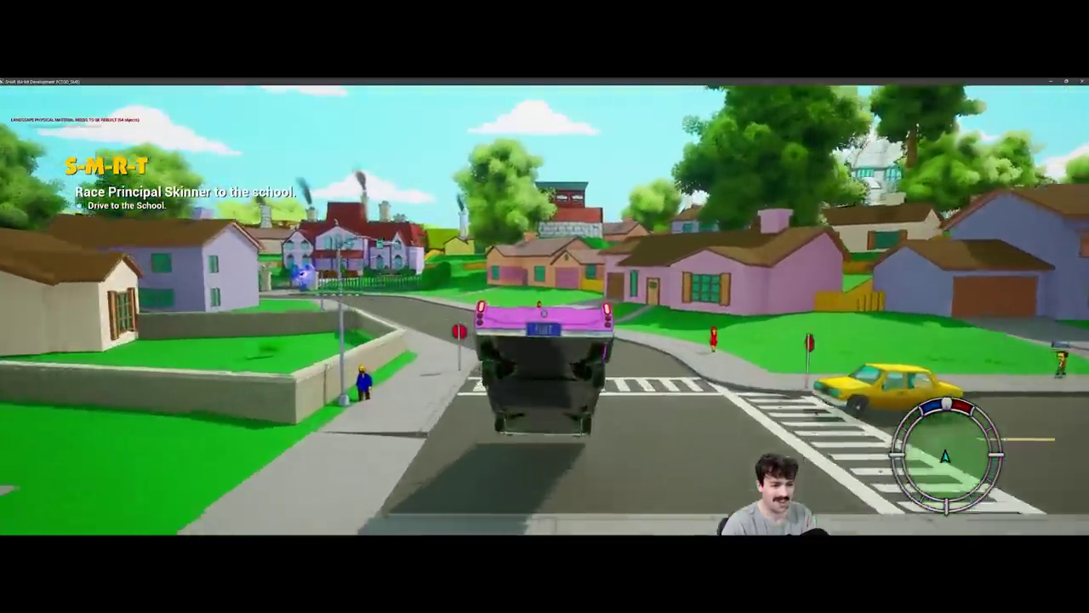
{"action": "key", "text": "a"}
{"action": "key", "text": "a"}
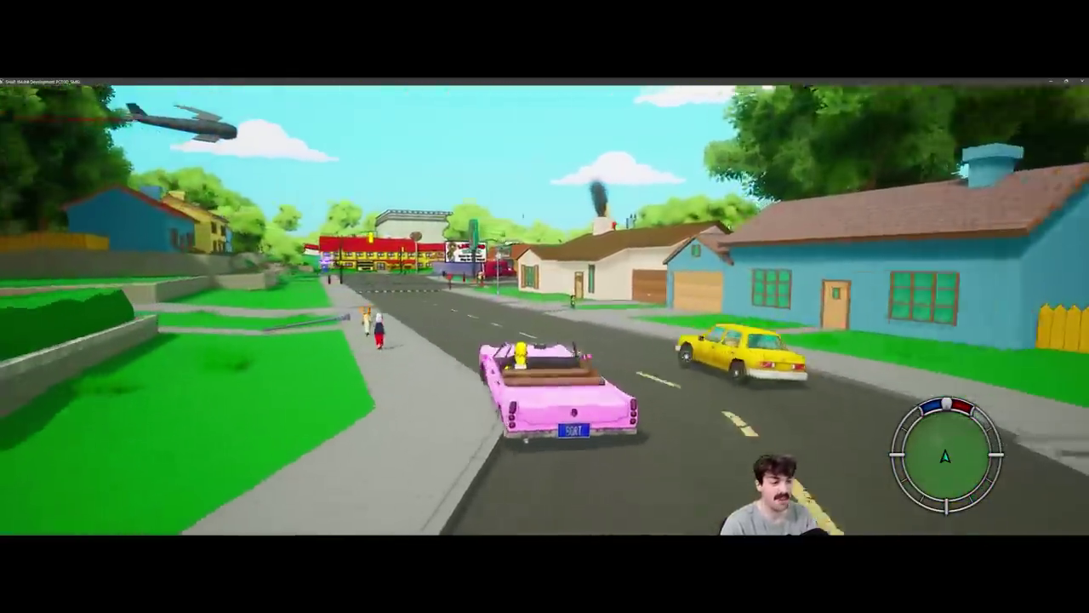
{"action": "key", "text": "a"}
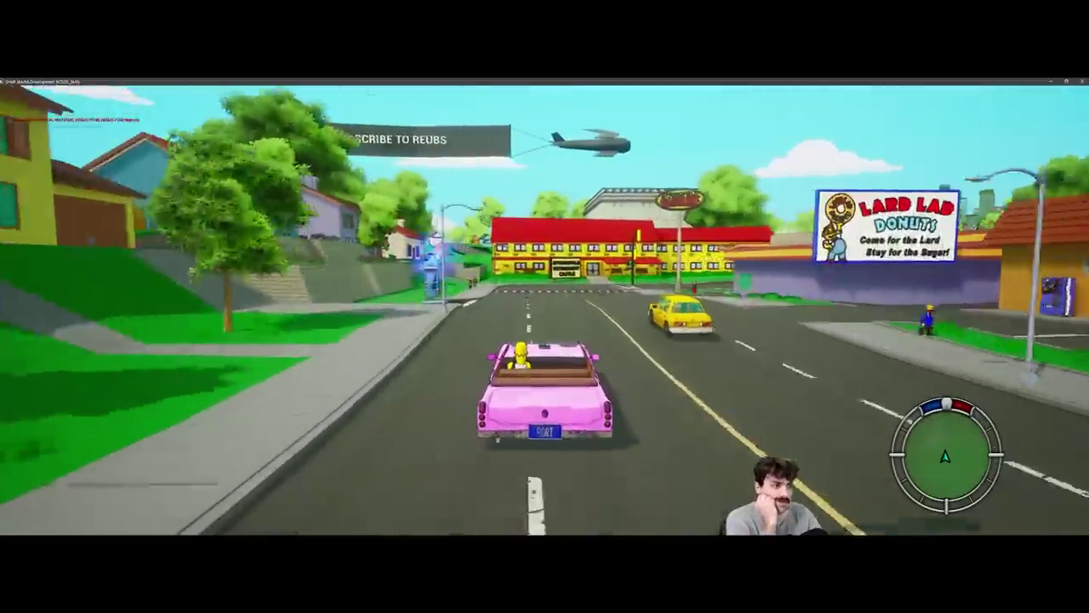
Race alongside Skinner's yellow car past the retirement castle, the church and Krusty Burger into the town centre.
{"action": "key", "text": "d"}
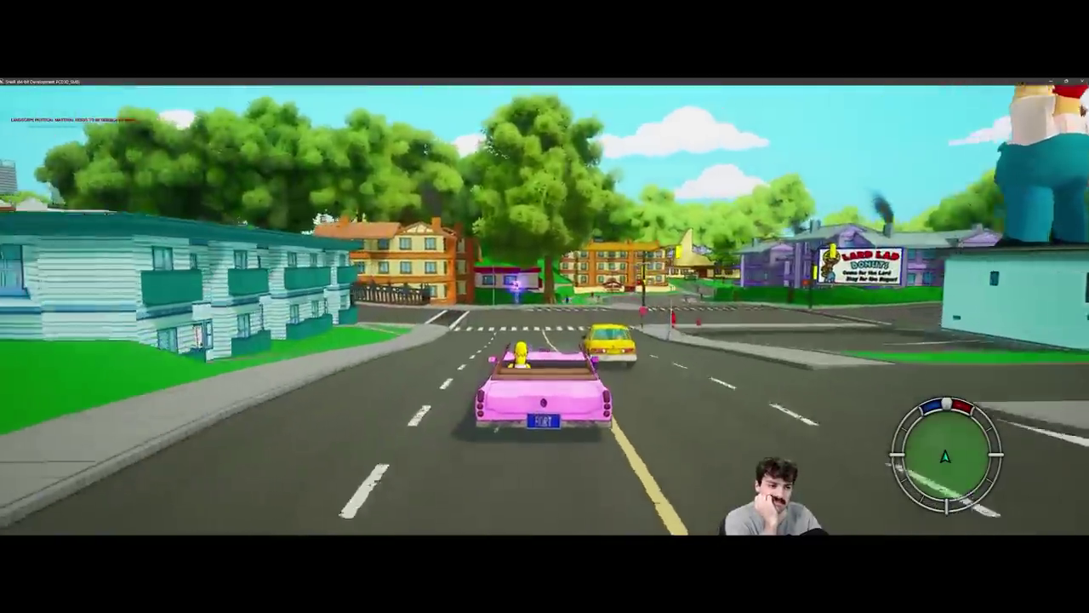
{"action": "key", "text": "d"}
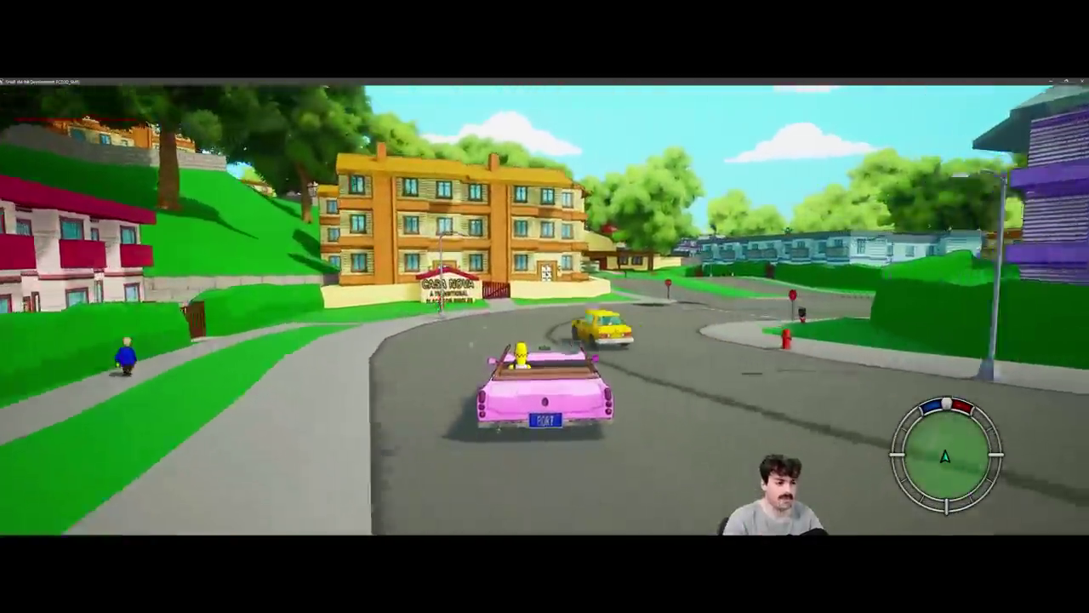
{"action": "key", "text": "a"}
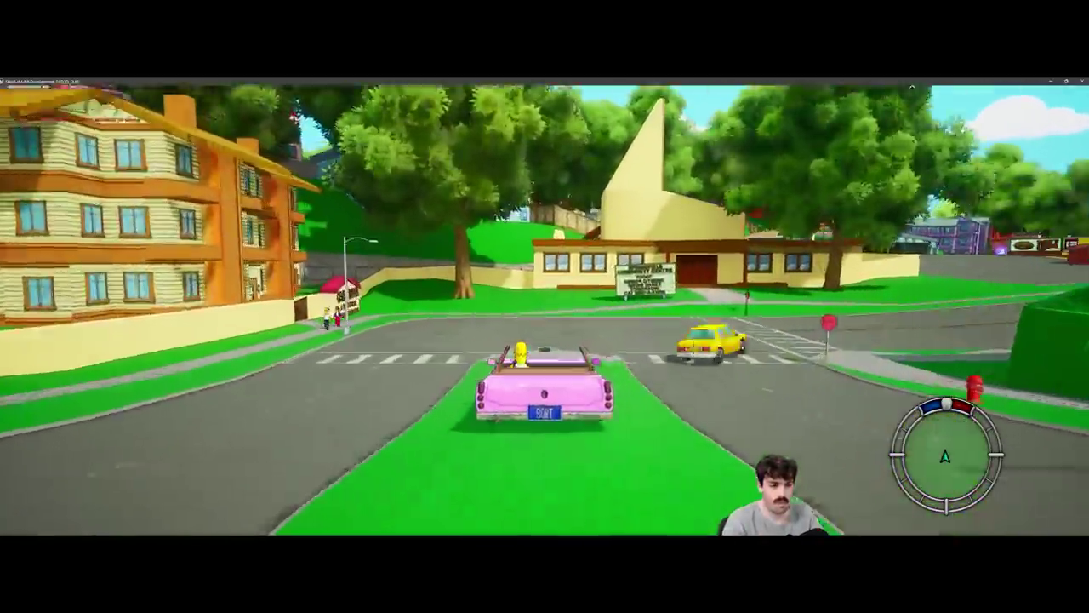
{"action": "key", "text": "d"}
{"action": "key", "text": "a"}
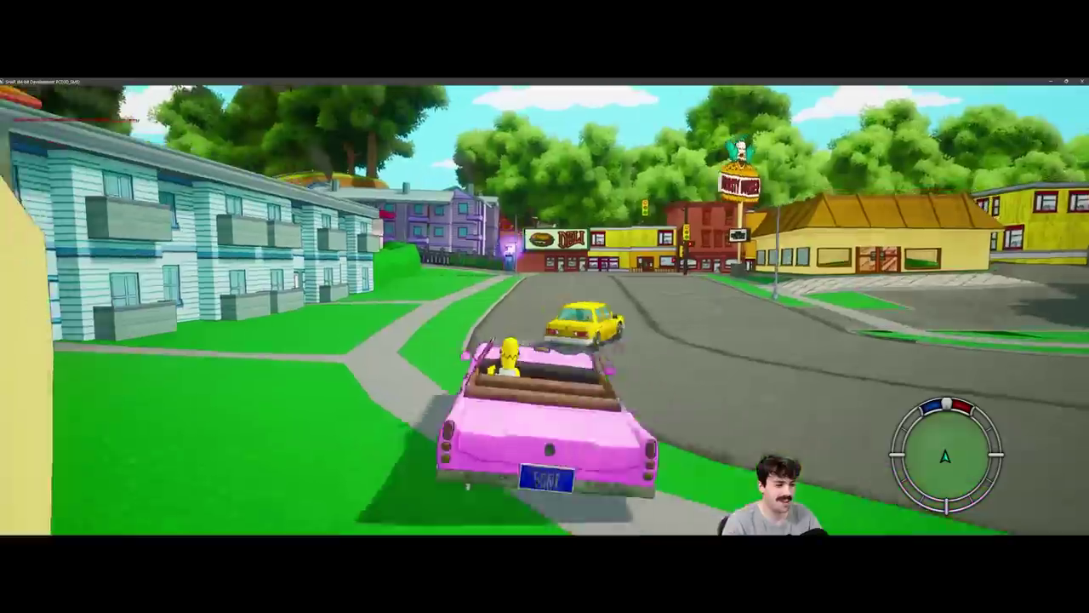
{"action": "key", "text": "d"}
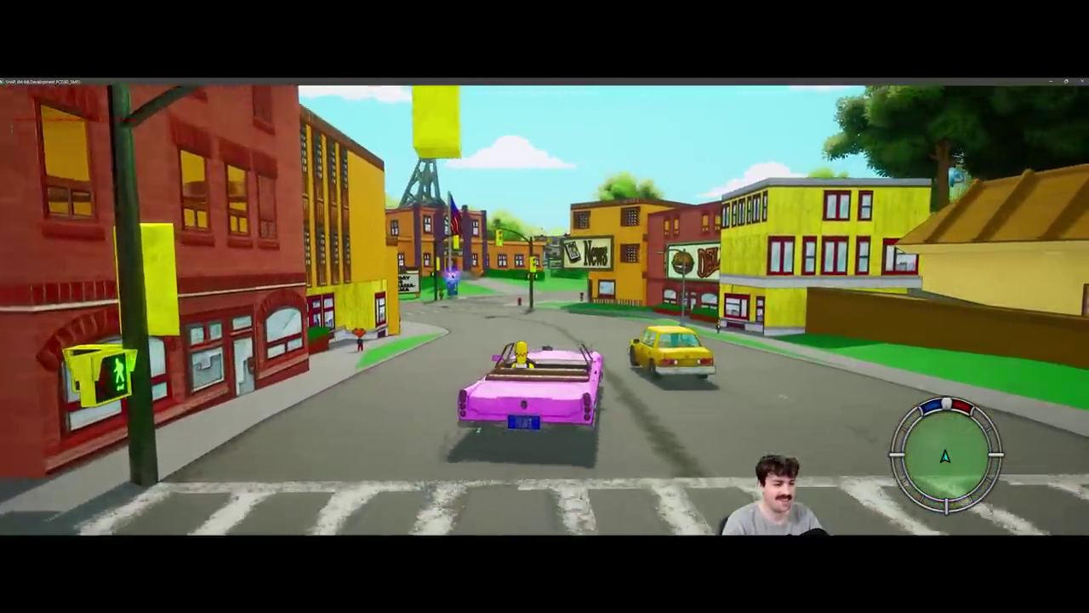
Follow Skinner's car across the school crossing to Springfield Elementary to playtest the end of the race.
{"action": "key", "text": "w"}
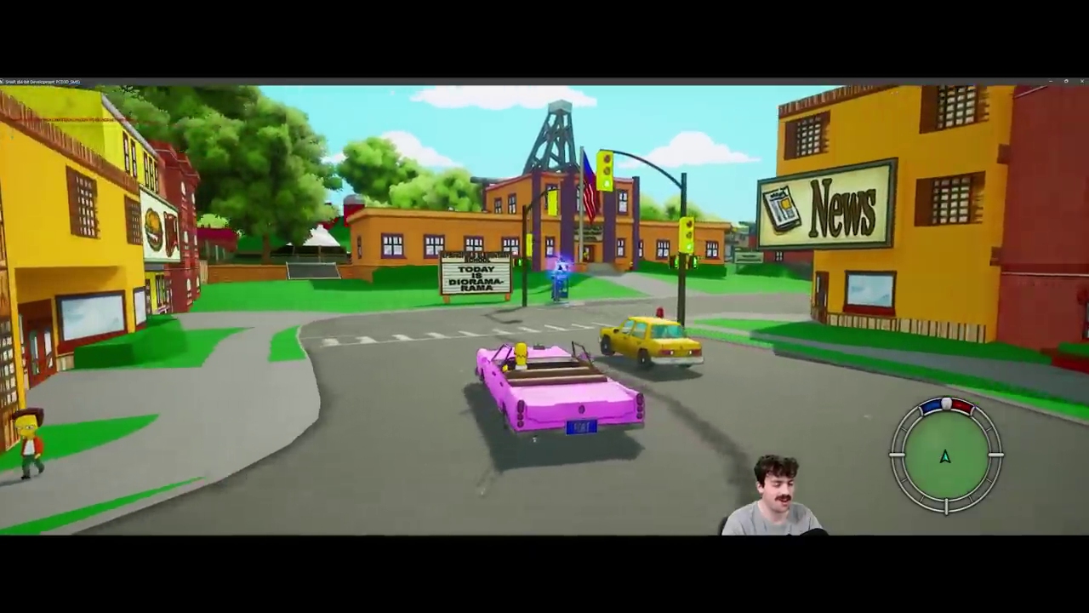
{"action": "key", "text": "w"}
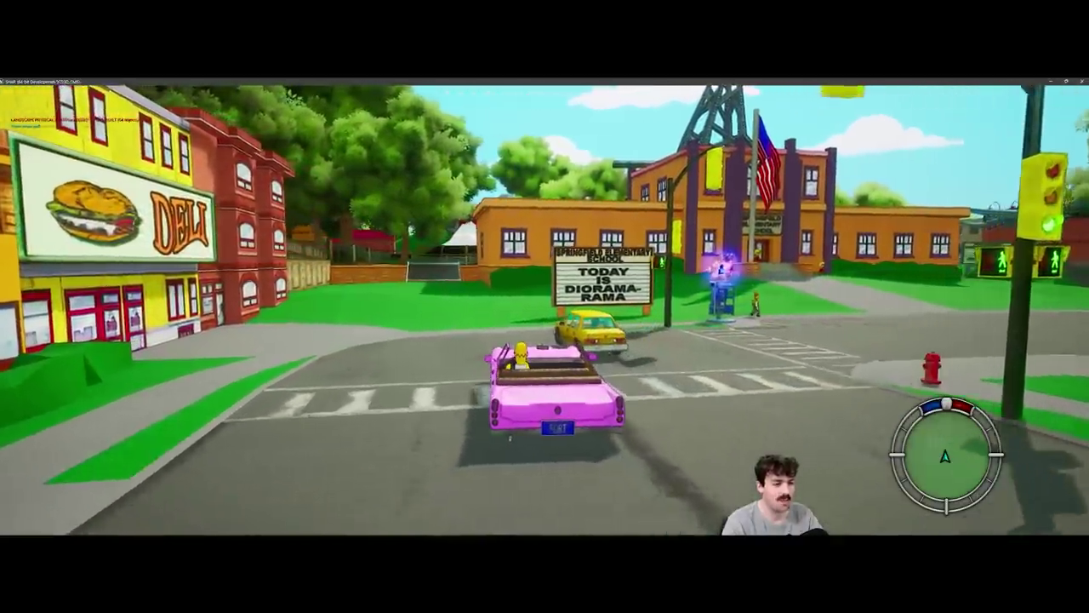
{"action": "key", "text": "a"}
{"action": "key", "text": "w"}
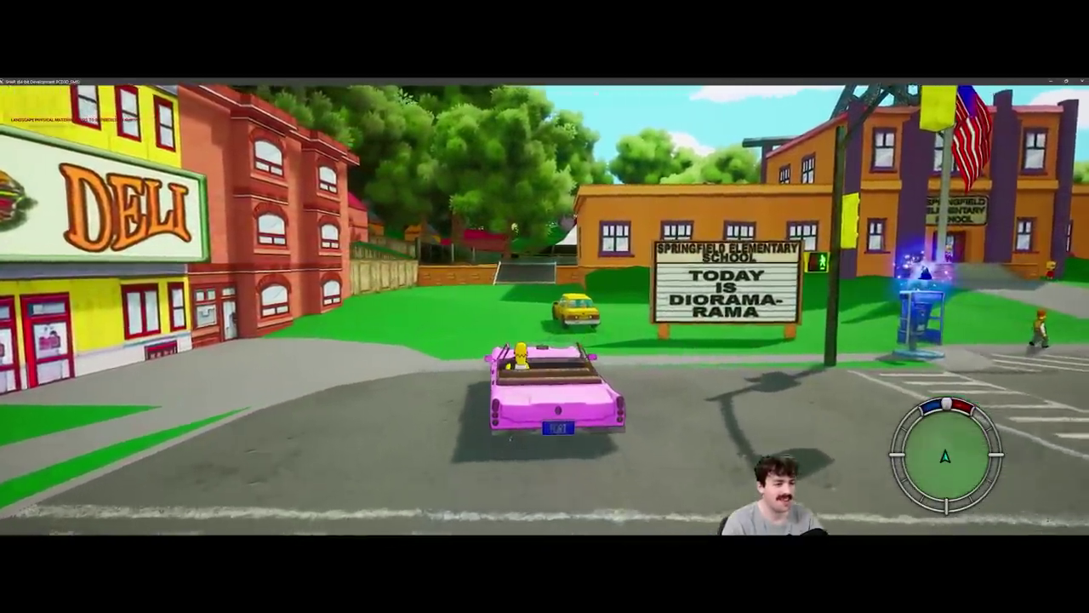
{"action": "key", "text": "w"}
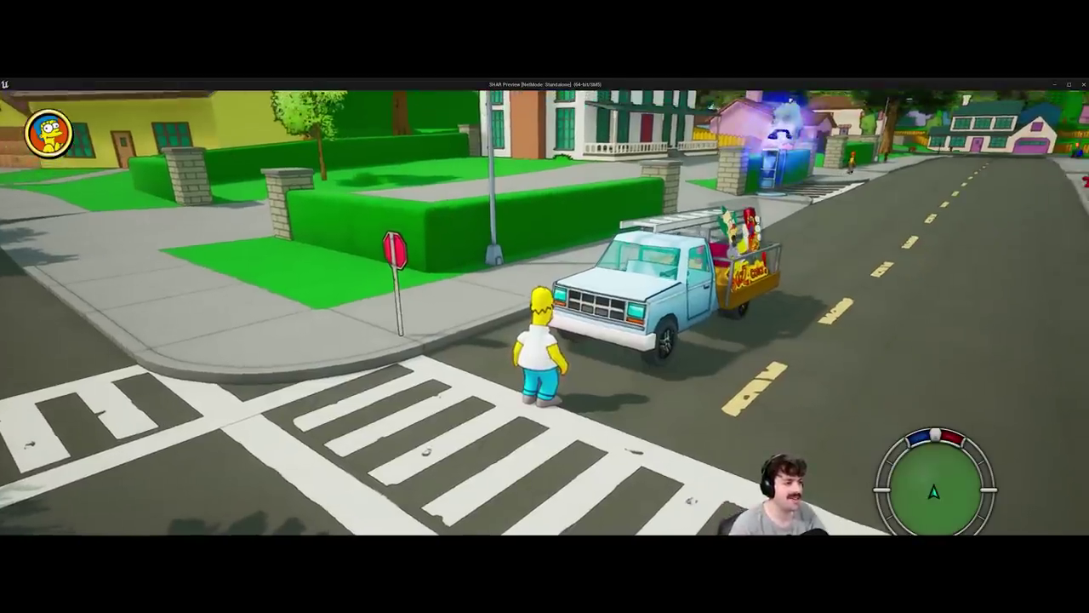
Check how the light-blue pickup behaves with Homer standing in front of it at the crosswalk.
{"action": "key", "text": "s"}
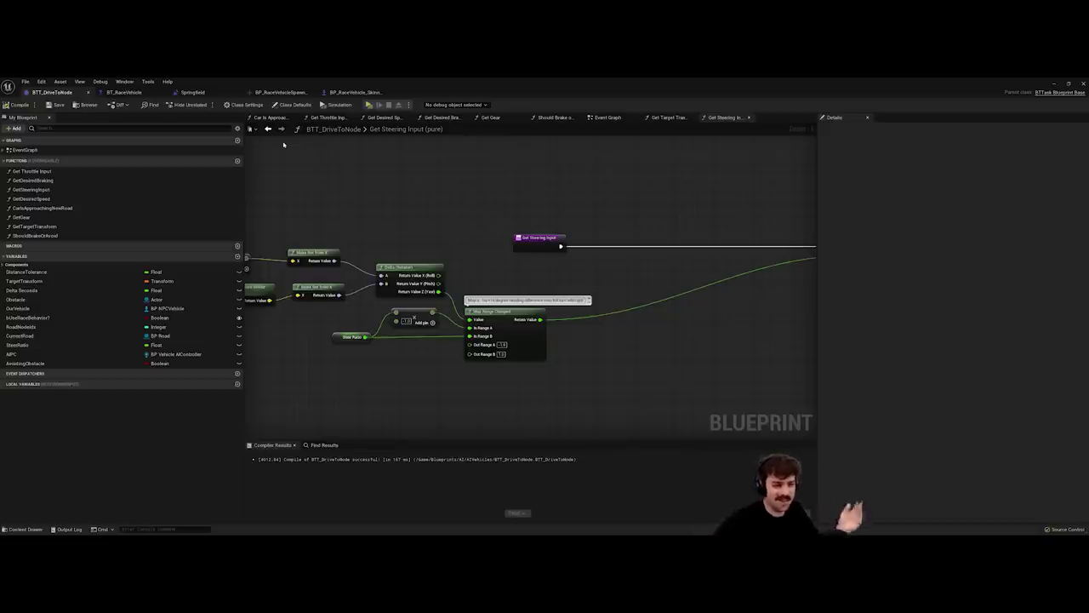
Add the AIPC variable with its Visibility Trace getter to the Get Steering Input function and split the trace's struct pin.
{"action": "right_click_drag", "start_coordinate": [568, 390], "coordinate": [377, 348]}
{"action": "right_click", "coordinate": [307, 351]}
{"action": "type", "text": "get"}
{"action": "left_click_drag", "start_coordinate": [15, 356], "coordinate": [291, 367]}
{"action": "left_click_drag", "start_coordinate": [330, 372], "coordinate": [366, 369]}
{"action": "right_click", "coordinate": [426, 372]}
{"action": "left_click", "coordinate": [451, 398]}
Insert a Select Float node before the Return Node, with A at 0.0 and the map range result feeding B.
{"action": "mouse_move", "coordinate": [311, 429]}
{"action": "right_mouse_down"}
{"action": "mouse_move", "coordinate": [445, 352]}
{"action": "mouse_move", "coordinate": [391, 376]}
{"action": "right_mouse_up"}
{"action": "type", "text": "select flo"}
{"action": "mouse_move", "coordinate": [478, 322]}
{"action": "left_mouse_down"}
{"action": "mouse_move", "coordinate": [556, 246]}
{"action": "mouse_move", "coordinate": [753, 155]}
{"action": "left_mouse_up"}
{"action": "key", "text": "Return"}
{"action": "left_click_drag", "start_coordinate": [565, 270], "coordinate": [432, 221]}
{"action": "left_click_drag", "start_coordinate": [587, 253], "coordinate": [628, 268]}
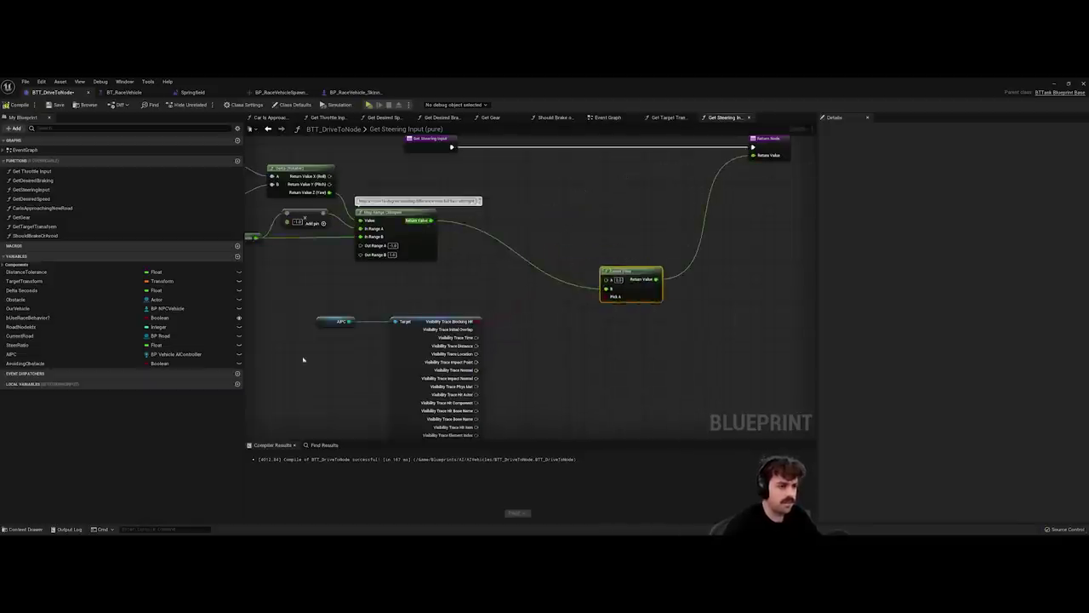
Move the AIPC and Visibility Trace nodes together closer to the Select Float node.
{"action": "left_click_drag", "start_coordinate": [301, 359], "coordinate": [416, 313]}
{"action": "left_click_drag", "start_coordinate": [417, 321], "coordinate": [494, 316]}
{"action": "right_click_drag", "start_coordinate": [624, 292], "coordinate": [559, 272]}
{"action": "scroll", "coordinate": [559, 272], "scroll_direction": "up", "scroll_amount": 1}
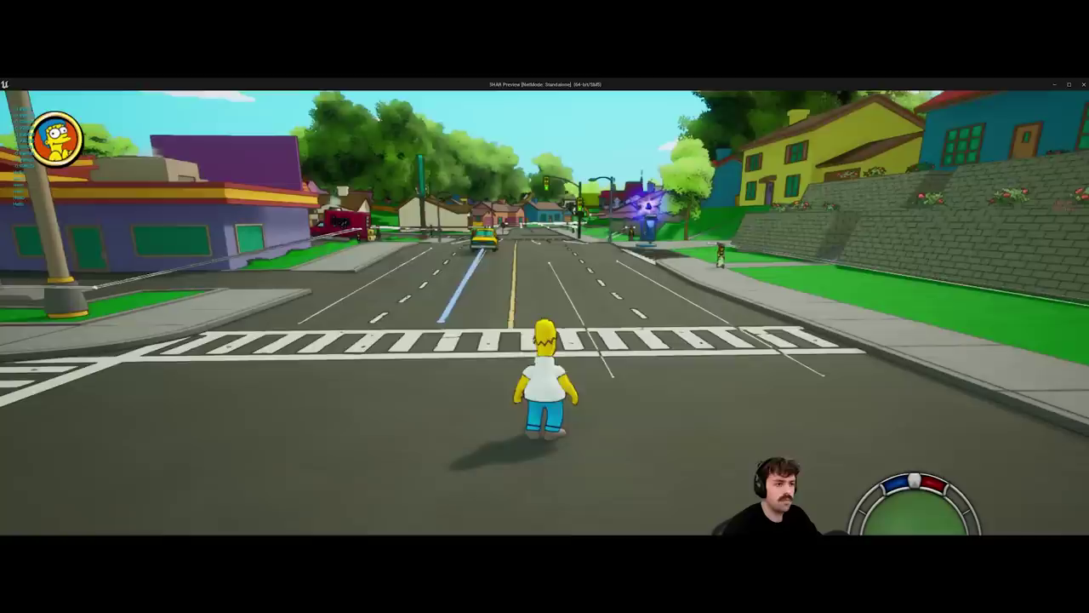
Playtest the yellow AI car's driving along the main road by running Homer into its path and around it.
{"action": "key", "text": "w"}
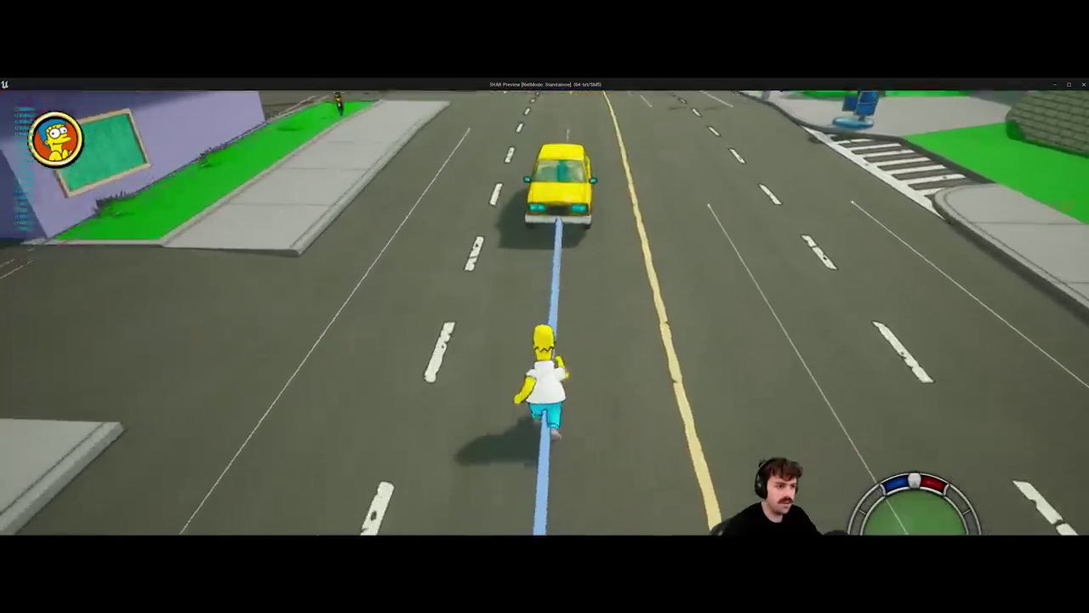
{"action": "key", "text": "s"}
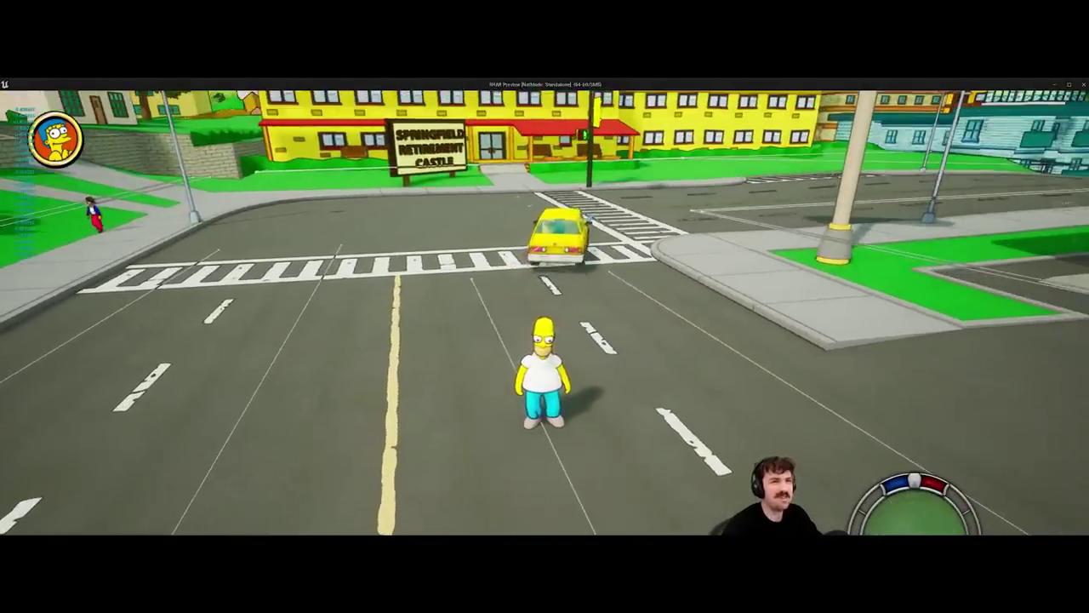
{"action": "key", "text": "w"}
{"action": "key", "text": "d"}
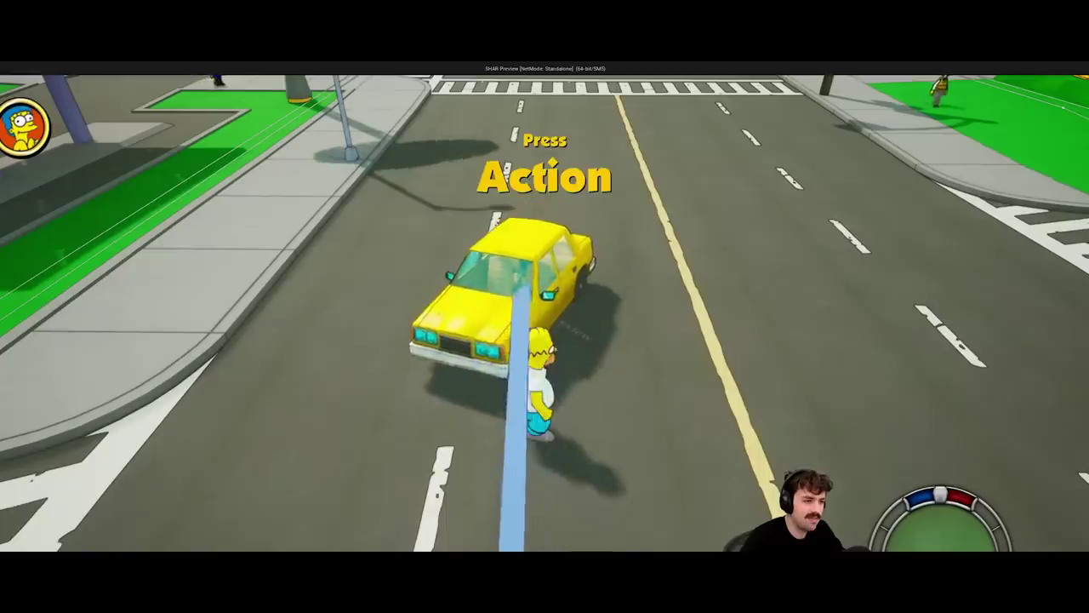
{"action": "key", "text": "w"}
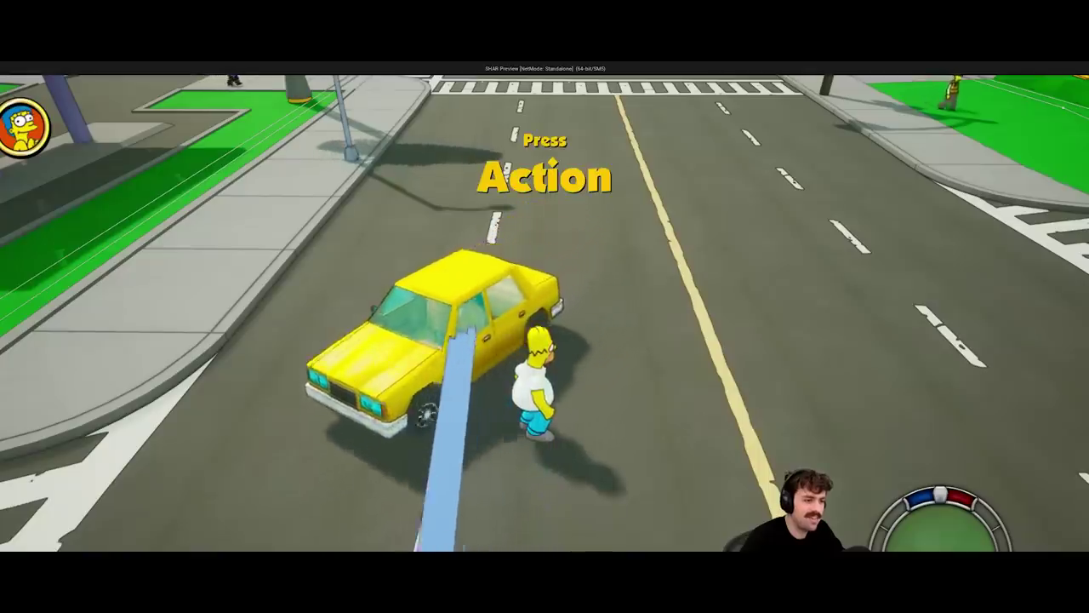
{"action": "key", "text": "a"}
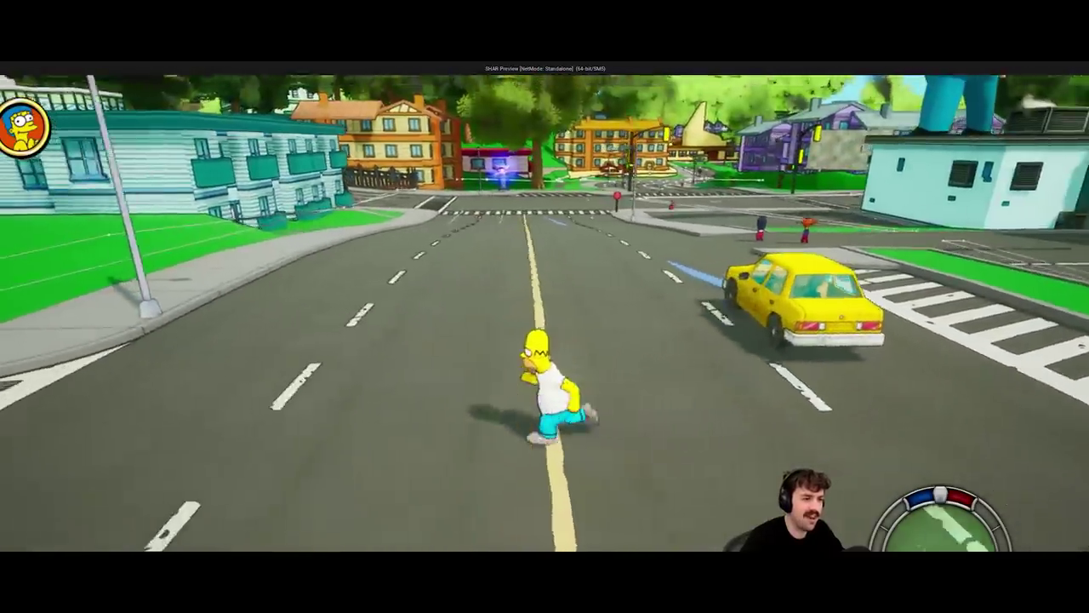
{"action": "key", "text": "d"}
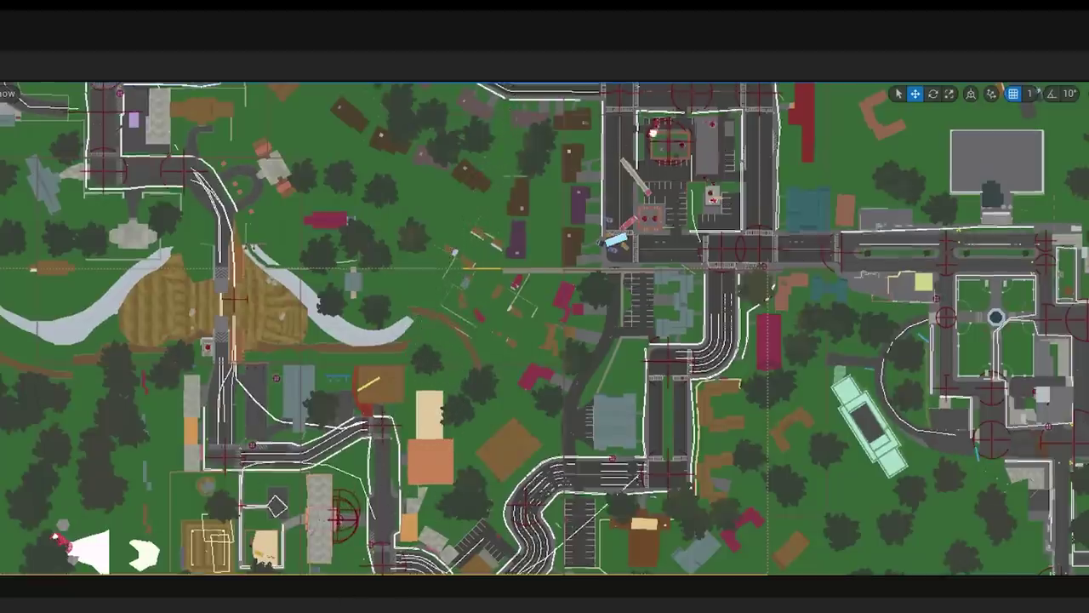
Measure a diagonal distance across Springfield in the top-down view and examine the surrounding road network.
{"action": "right_click_drag", "start_coordinate": [701, 93], "coordinate": [706, 104]}
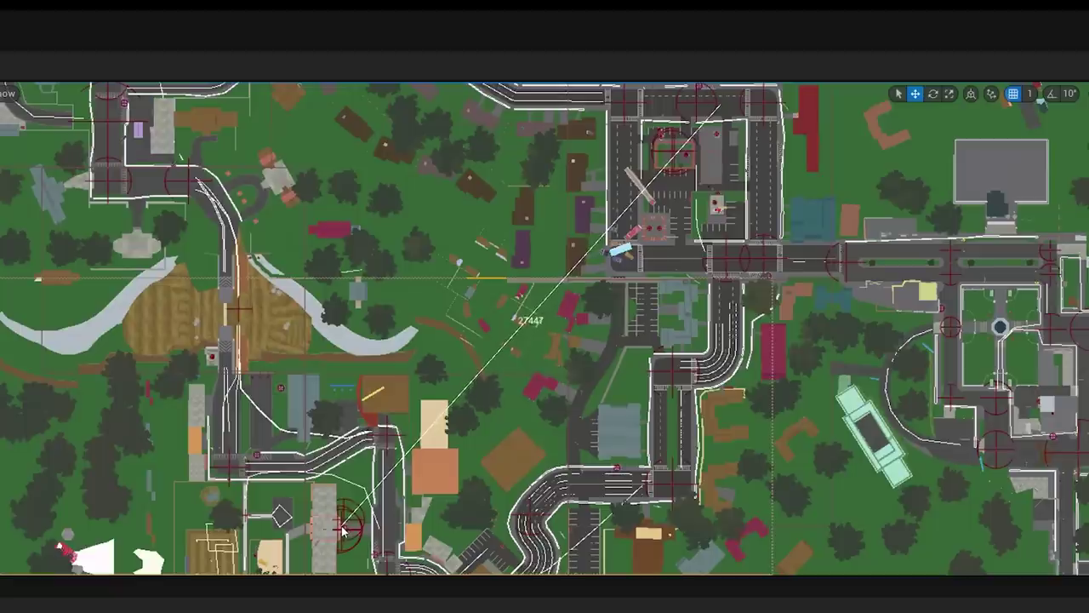
{"action": "right_click_drag", "start_coordinate": [343, 529], "coordinate": [314, 612]}
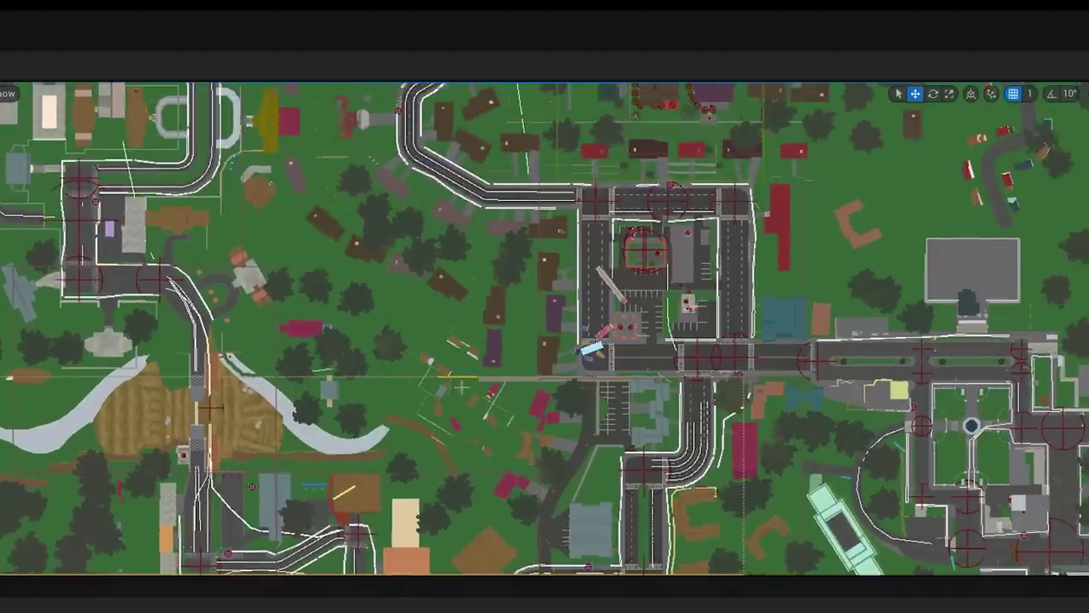
{"action": "right_click_drag", "start_coordinate": [461, 388], "coordinate": [477, 313]}
{"action": "right_click_drag", "start_coordinate": [386, 472], "coordinate": [369, 373]}
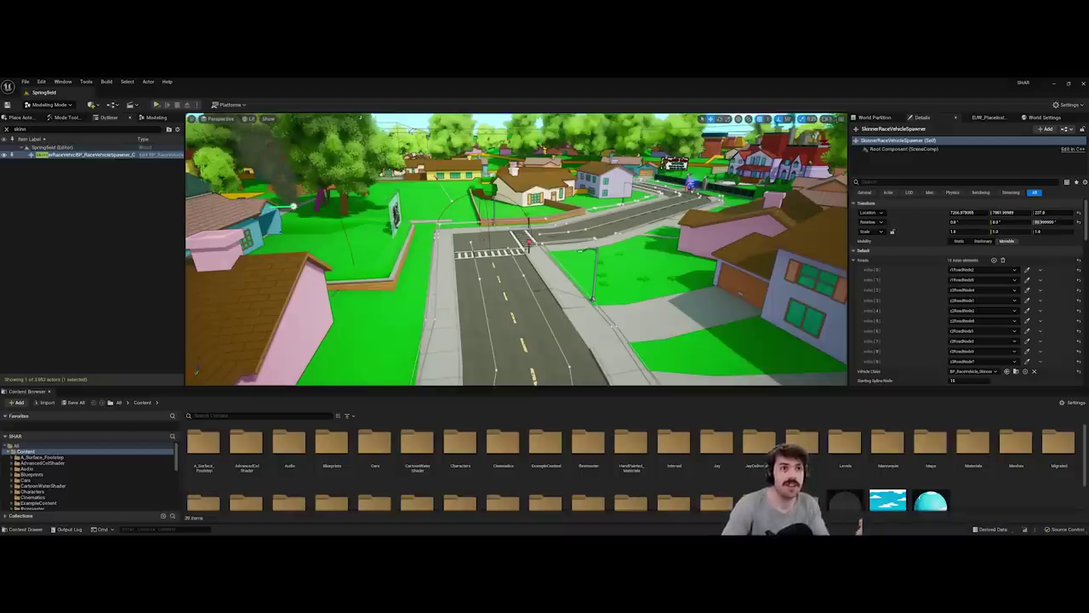
Inspect the race route in the editor viewport from the residential street to the downtown intersection beside the Lard Lad statue.
{"action": "right_click_drag", "start_coordinate": [516, 249], "coordinate": [553, 313]}
{"action": "key", "text": "w"}
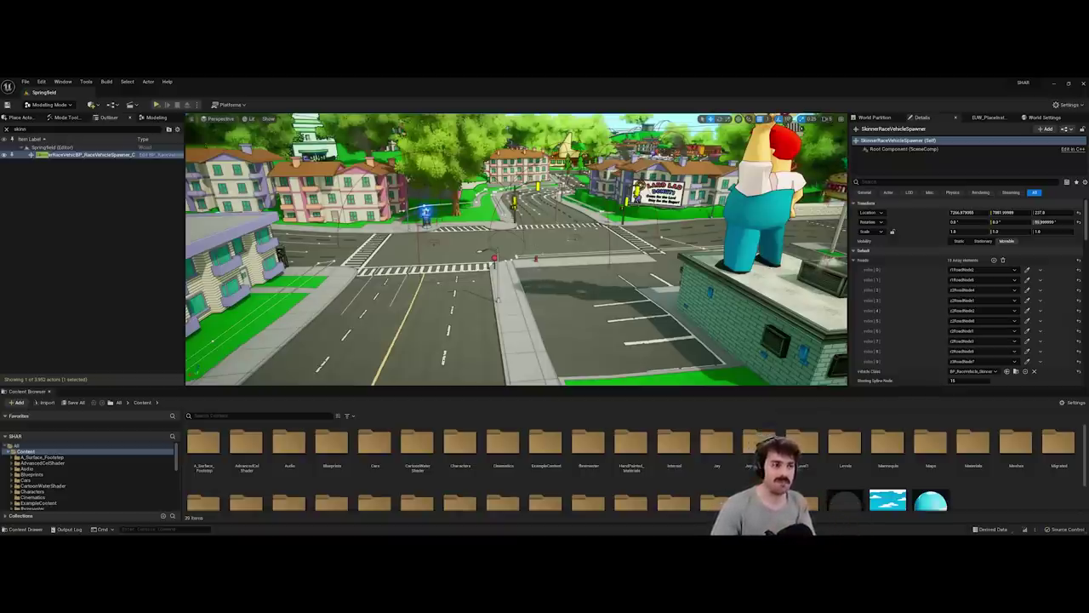
{"action": "right_click_drag", "start_coordinate": [516, 249], "coordinate": [723, 252]}
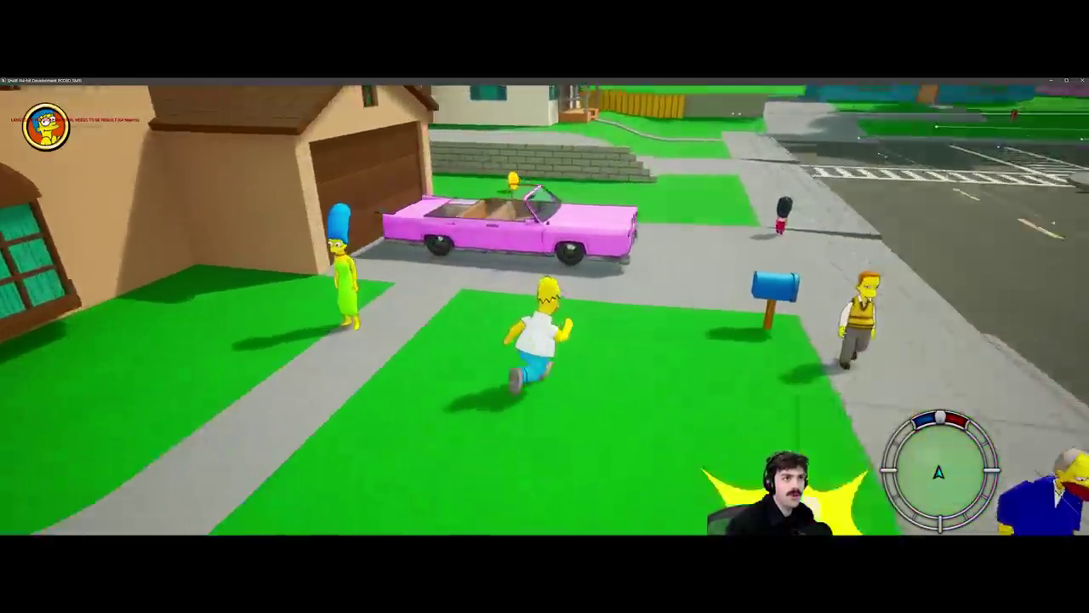
Run Homer across the lawn to the pink convertible and get in to start playtesting the drive.
{"action": "key", "text": "w"}
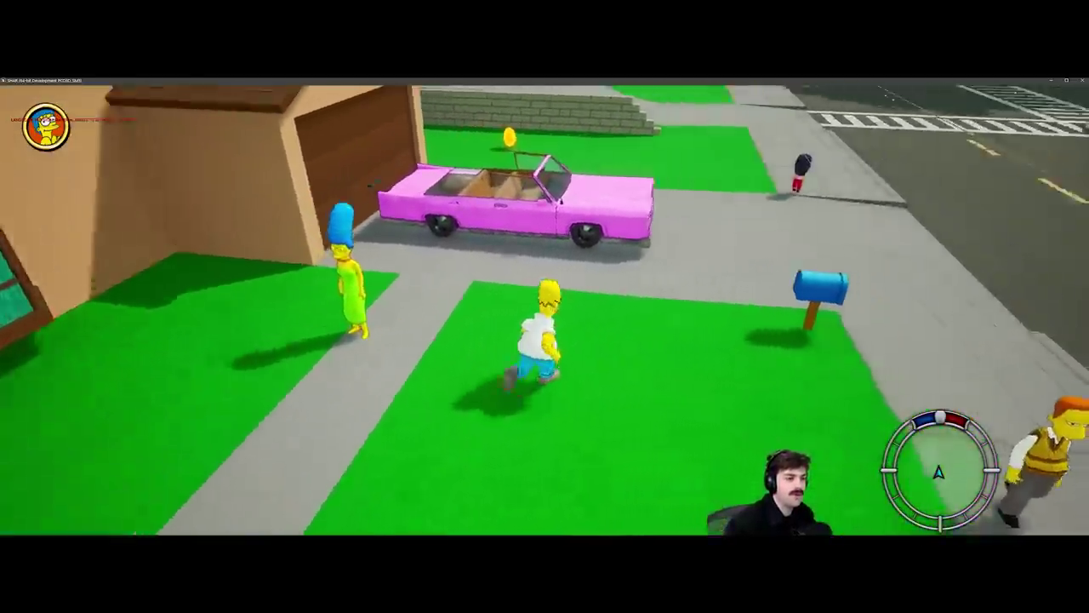
{"action": "key", "text": "e"}
{"action": "key", "text": "w"}
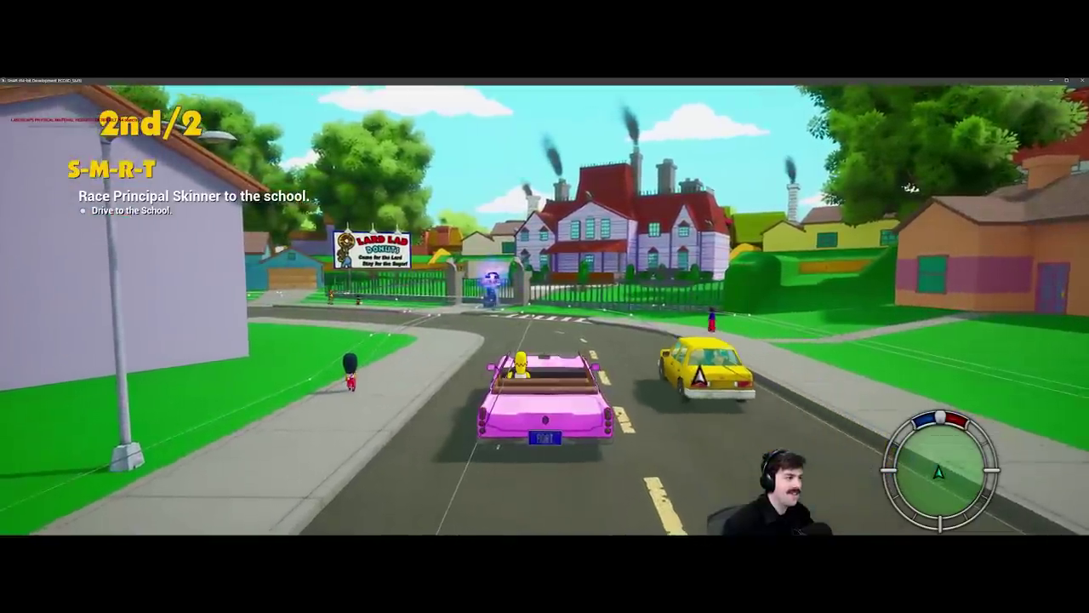
Playtest the S-M-R-T race by driving beside Skinner's yellow car around the mansion bend, swapping the lead to check the position counter.
{"action": "key", "text": "w"}
{"action": "key", "text": "a"}
{"action": "key", "text": "w"}
{"action": "key", "text": "a"}
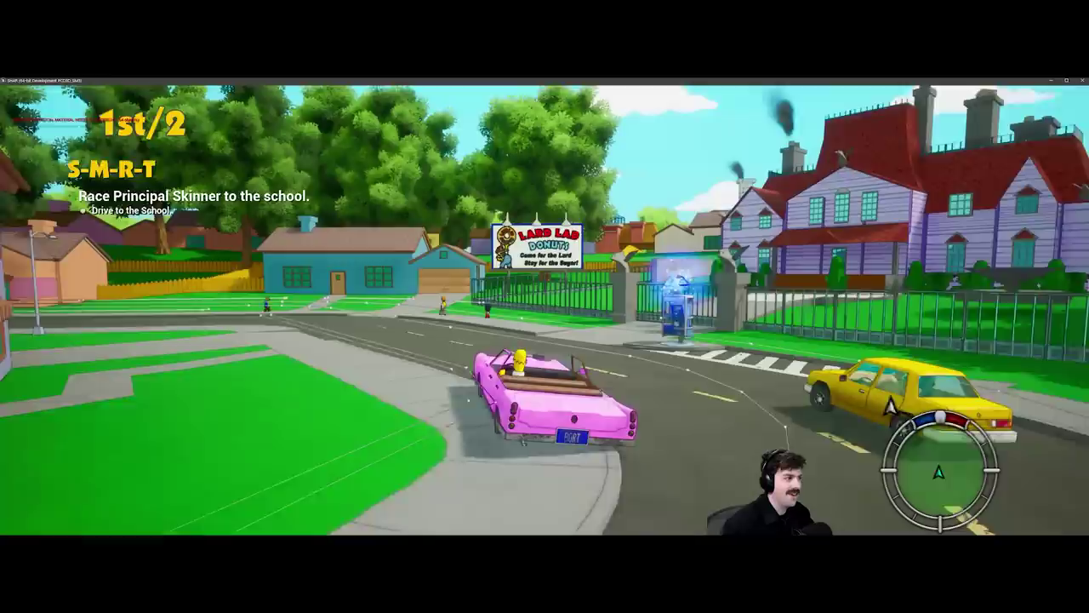
{"action": "key", "text": "s"}
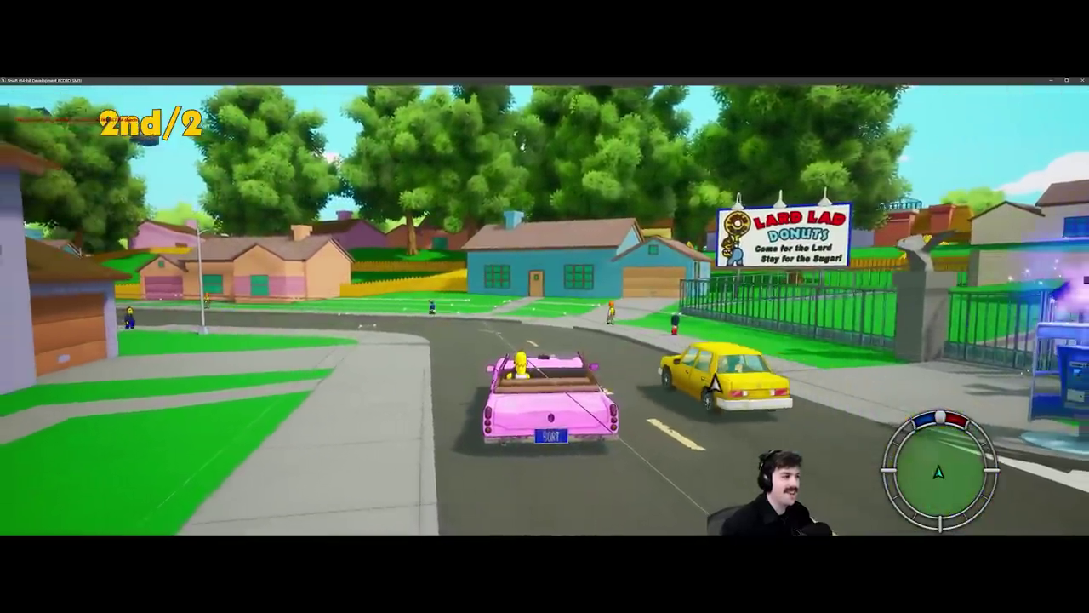
{"action": "key", "text": "w"}
{"action": "key", "text": "a"}
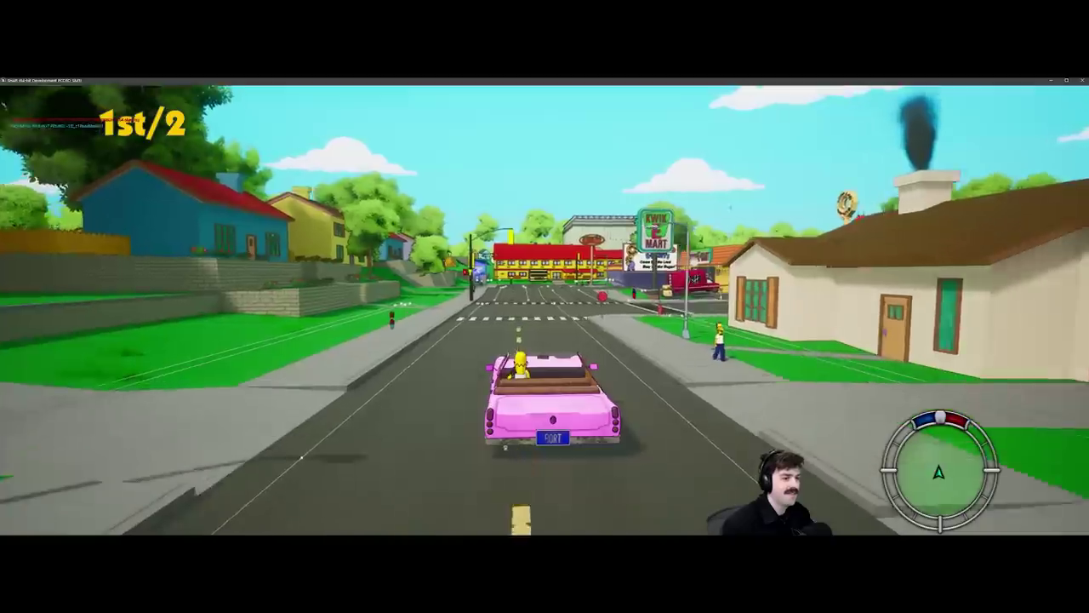
Test the race position counter along the straight road towards the Kwik-E-Mart, letting the AI car pull ahead through the intersection.
{"action": "key", "text": "w"}
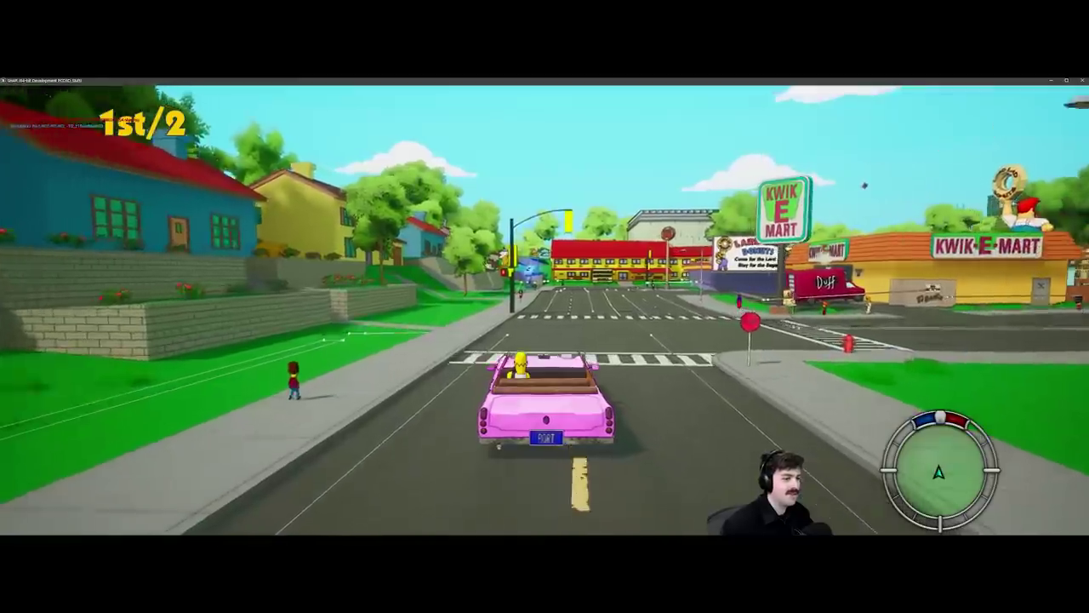
{"action": "key", "text": "w"}
{"action": "key", "text": "d"}
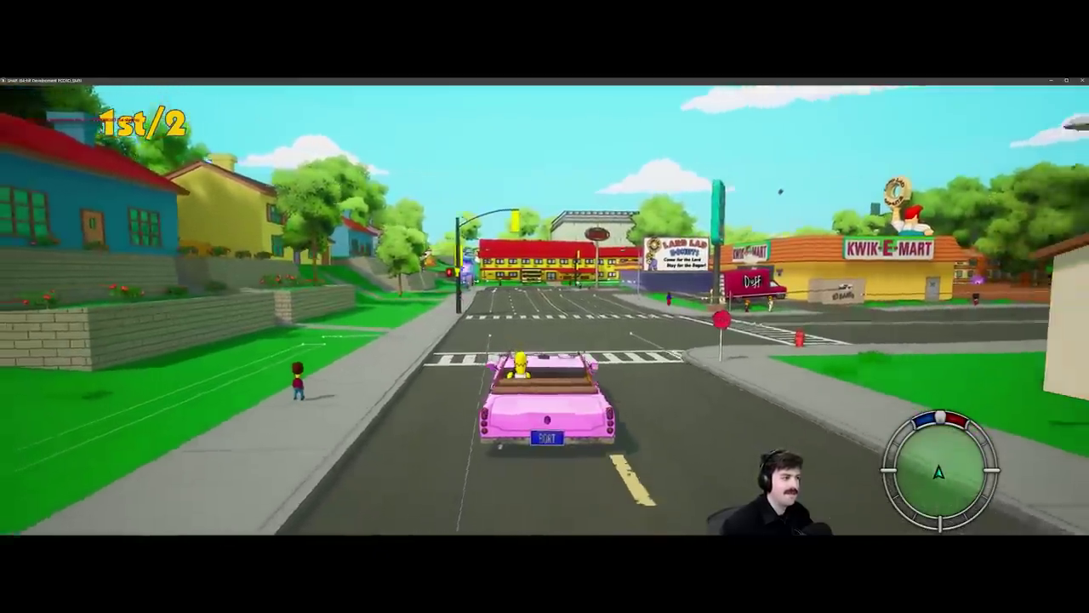
{"action": "key", "text": "w"}
{"action": "key", "text": "d"}
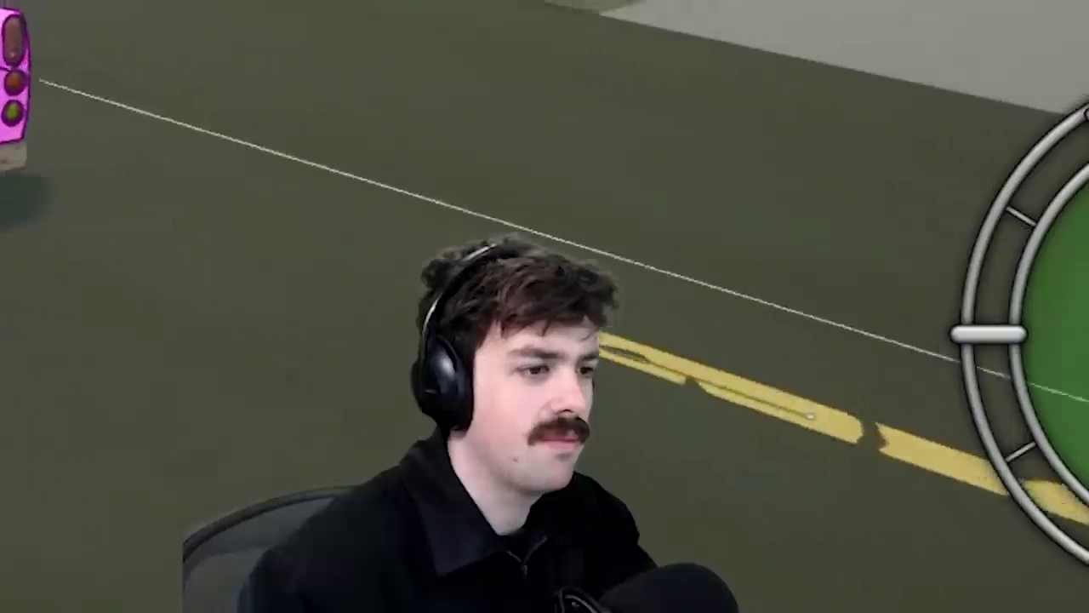
{"action": "key", "text": "w"}
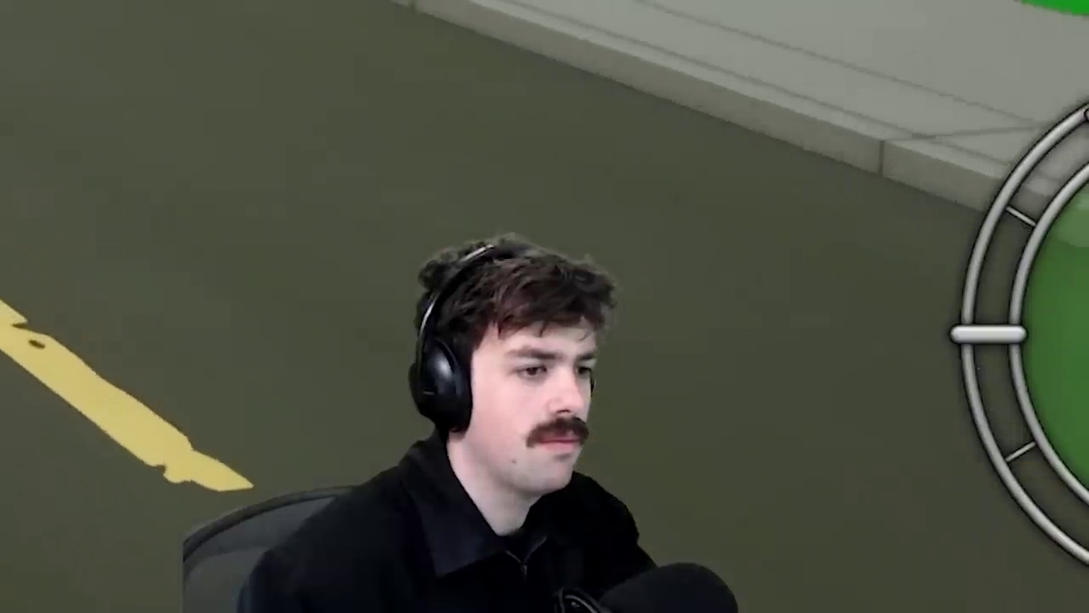
{"action": "key", "text": "w"}
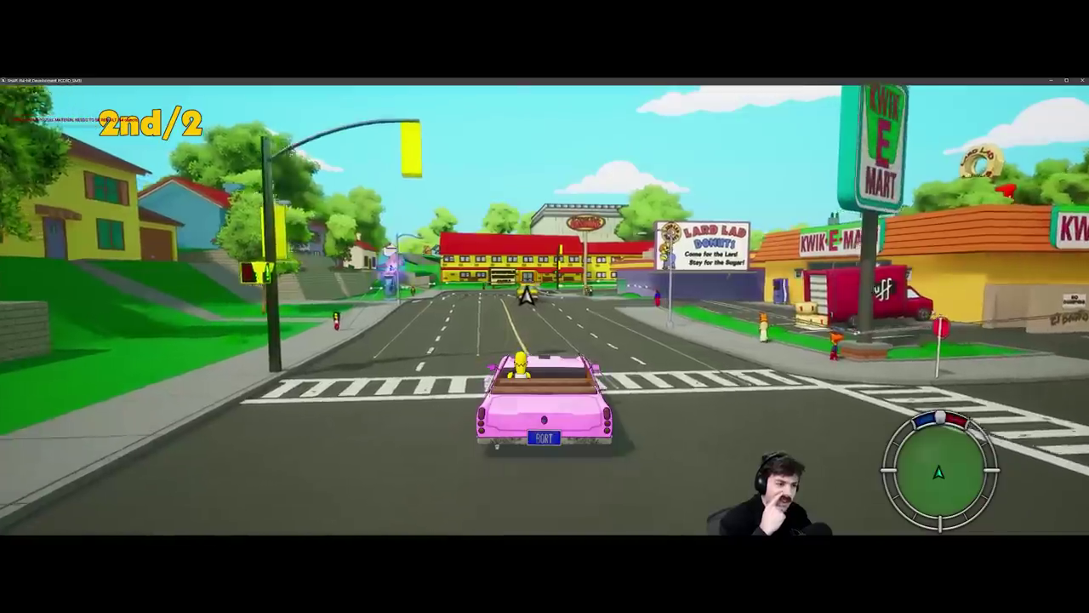
{"action": "key", "text": "w"}
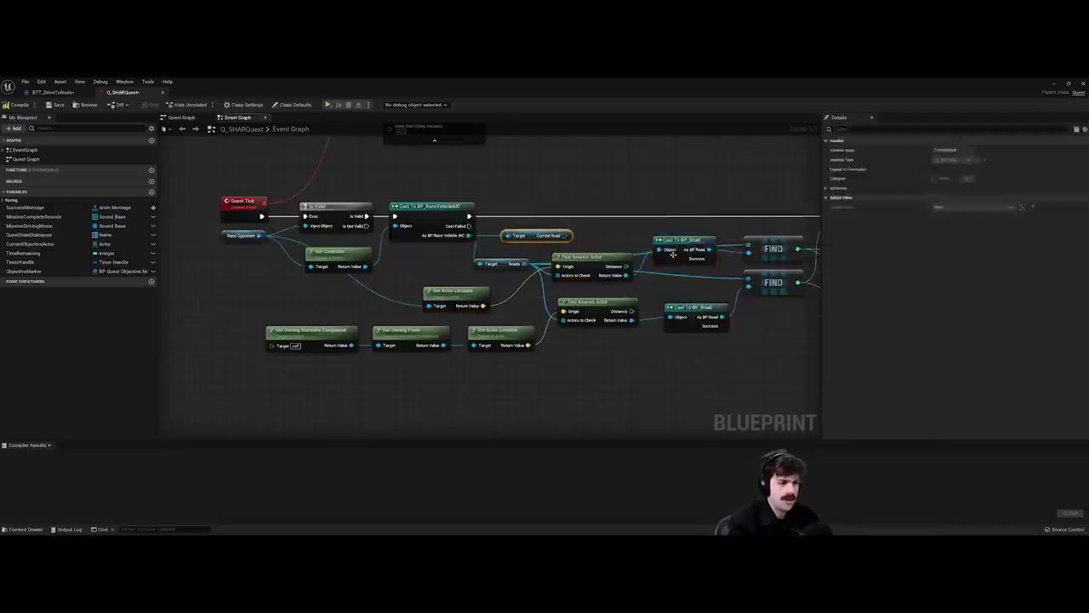
Compile the Q_SHARQuest blueprint.
{"action": "left_click", "coordinate": [19, 105]}
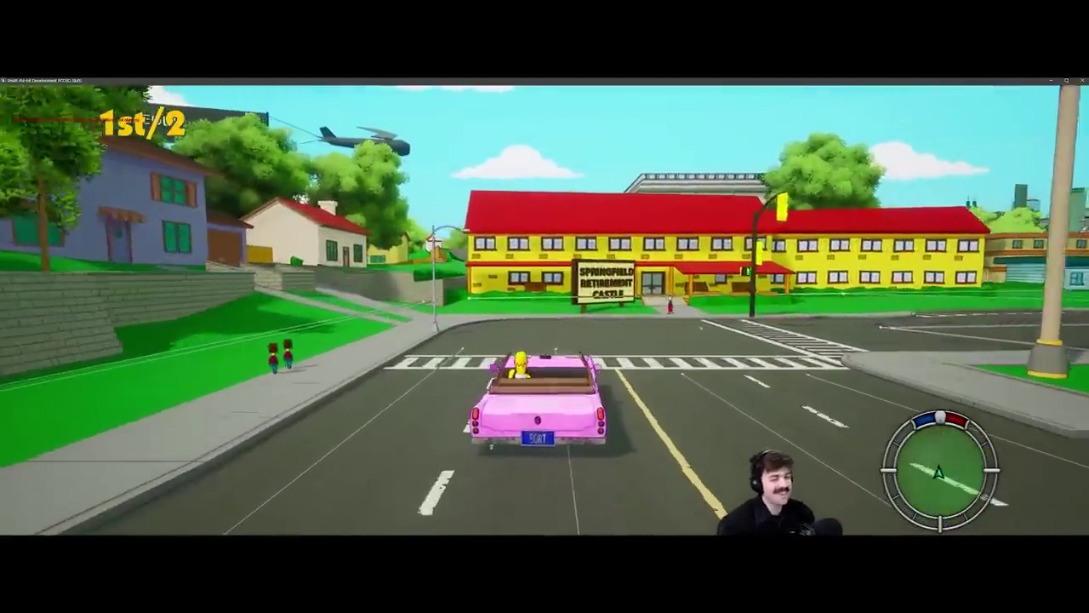
Playtest the race onward past the Springfield Retirement Castle and through the next large intersection.
{"action": "key", "text": "d"}
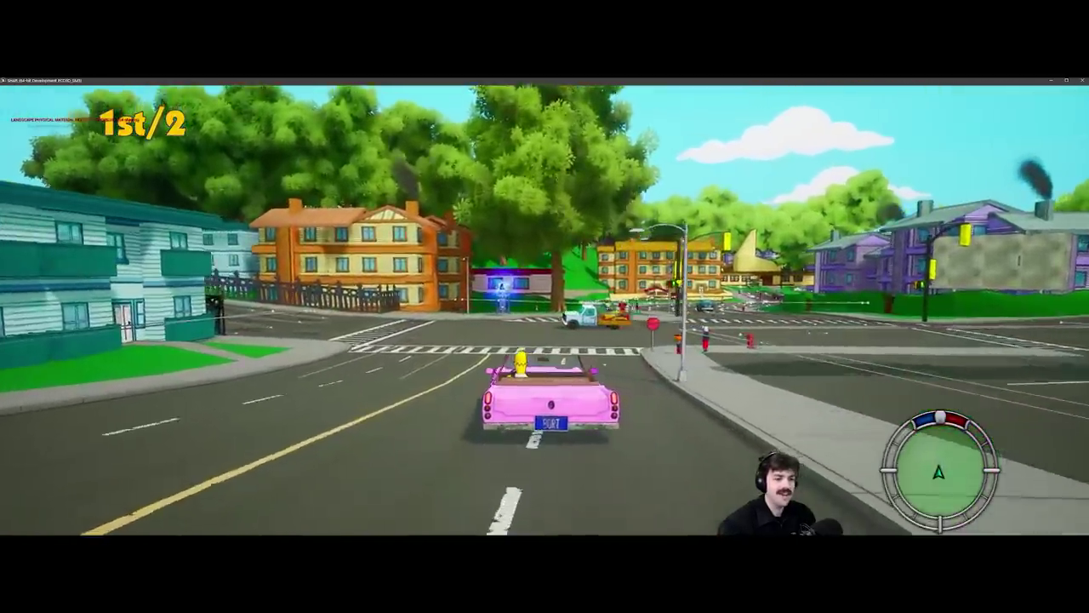
{"action": "key", "text": "d"}
{"action": "key", "text": "a"}
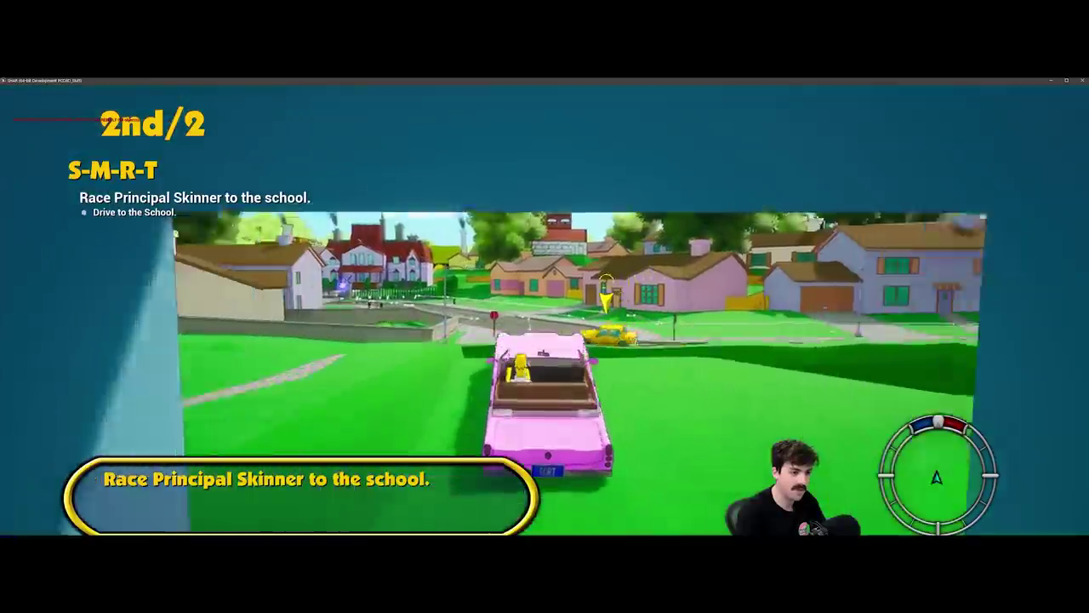
Race Skinner again by cutting across the grass, overtaking the yellow car at the crossing and rounding the mansion bend.
{"action": "key", "text": "w"}
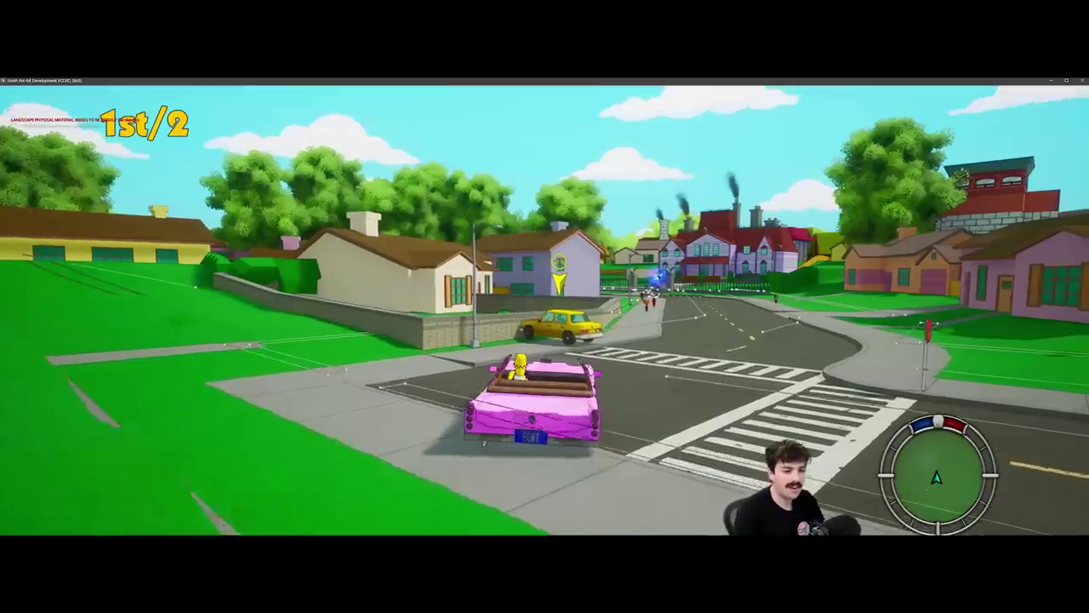
{"action": "key", "text": "w"}
{"action": "key", "text": "d"}
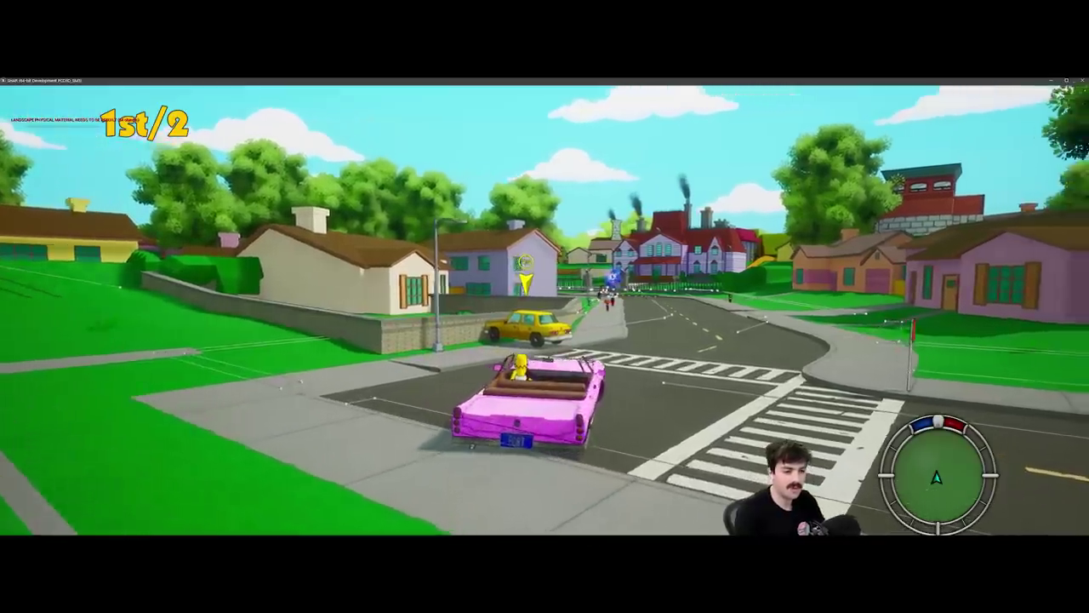
{"action": "key", "text": "w"}
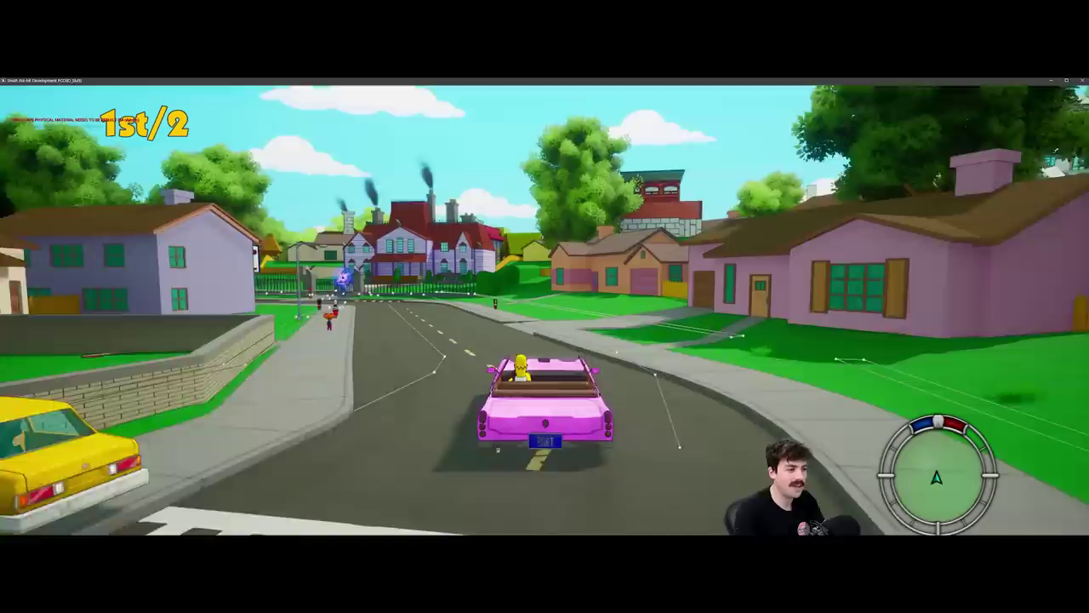
{"action": "key", "text": "w"}
{"action": "key", "text": "a"}
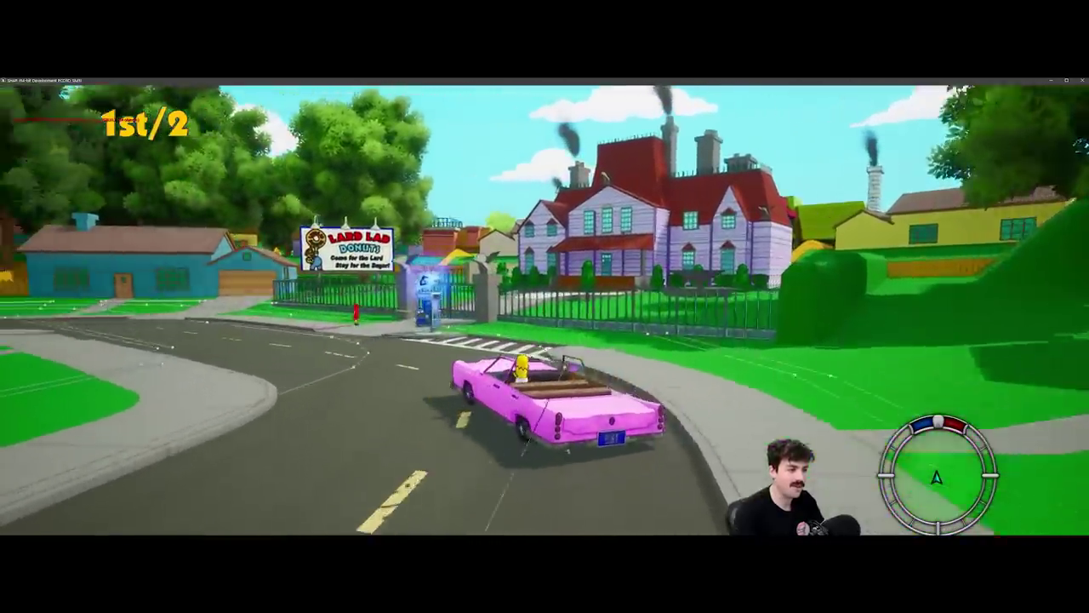
{"action": "key", "text": "w"}
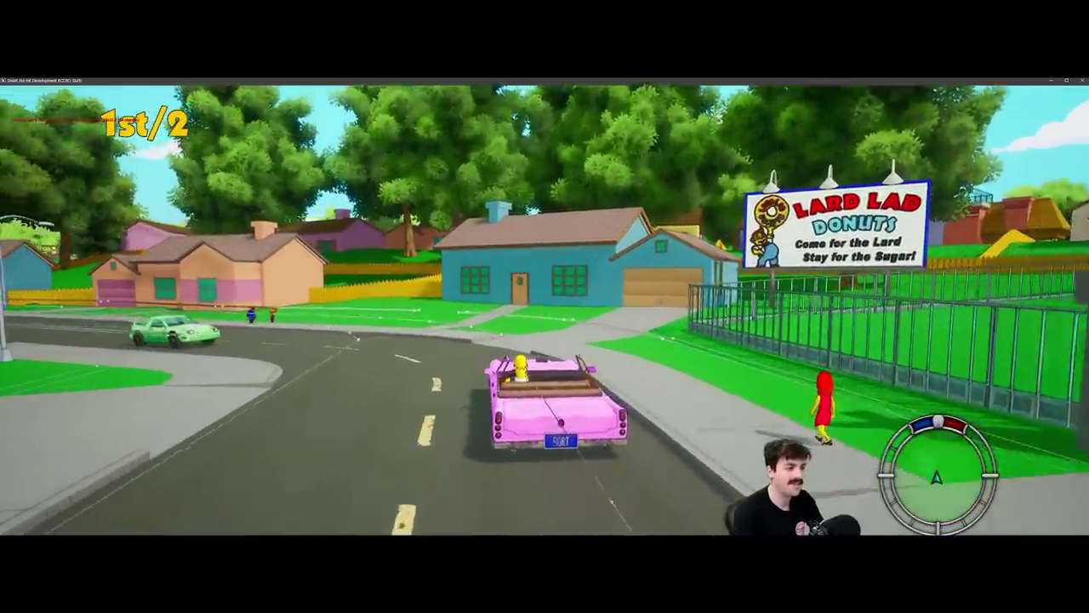
Drive the pink convertible past the green car and along the residential street towards the Kwik-E-Mart, checking the race position.
{"action": "key", "text": "w"}
{"action": "key", "text": "a"}
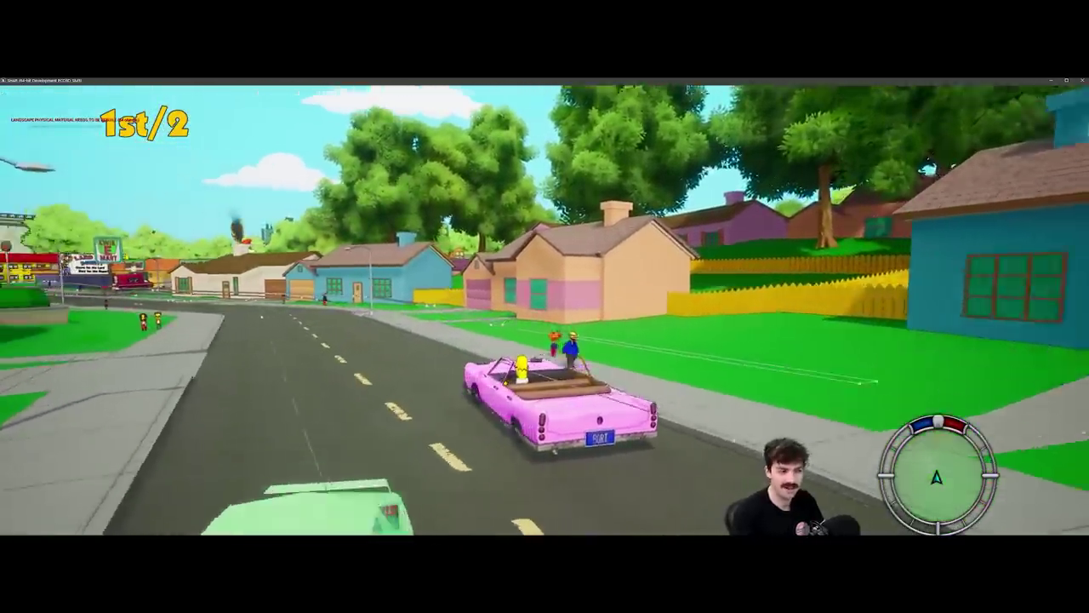
{"action": "key", "text": "w"}
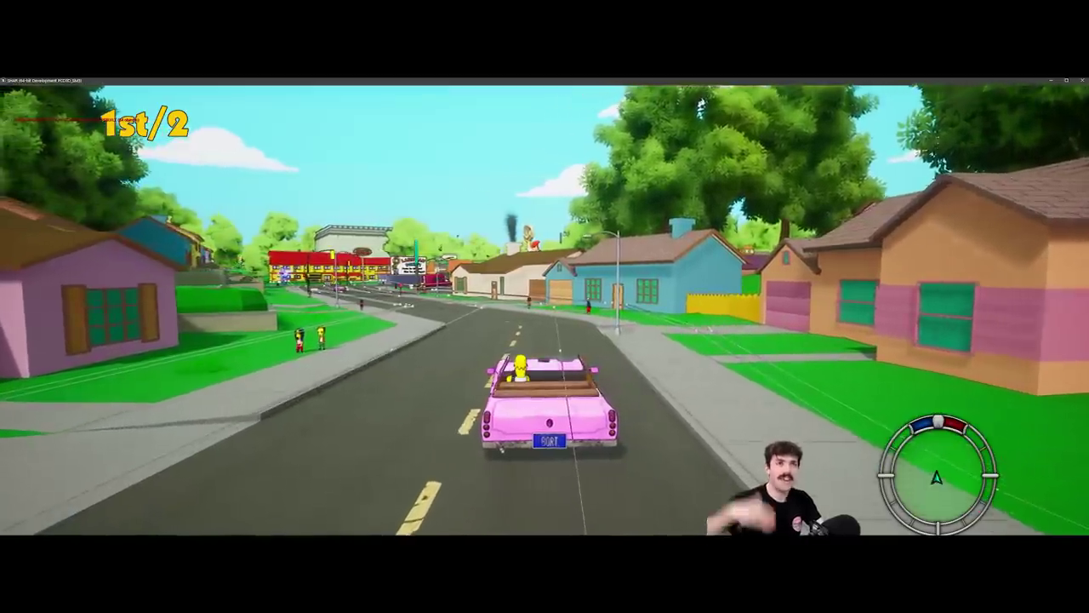
{"action": "key", "text": "w"}
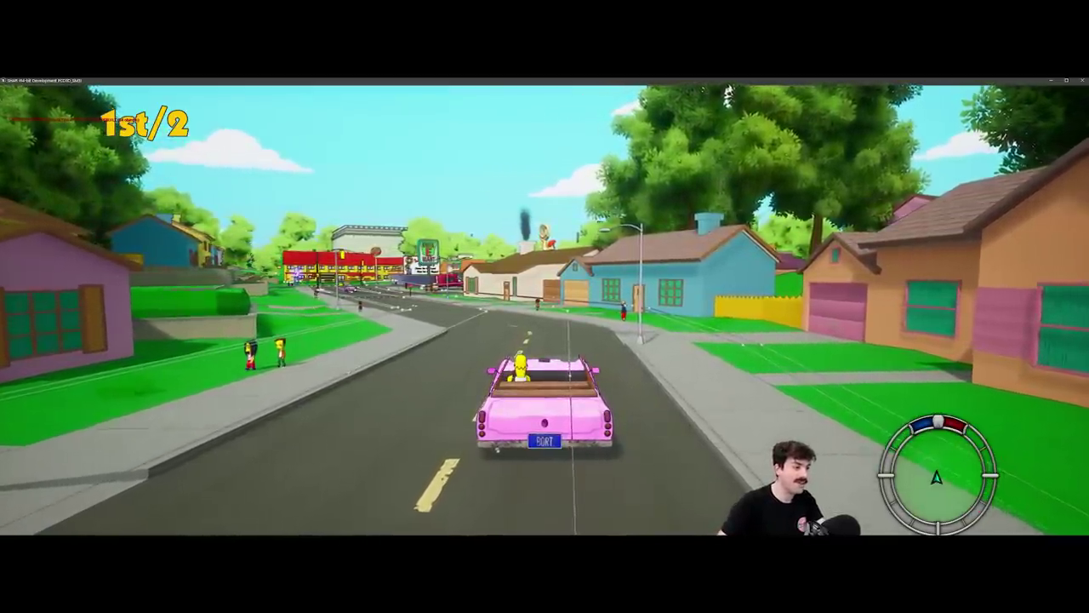
{"action": "key", "text": "w"}
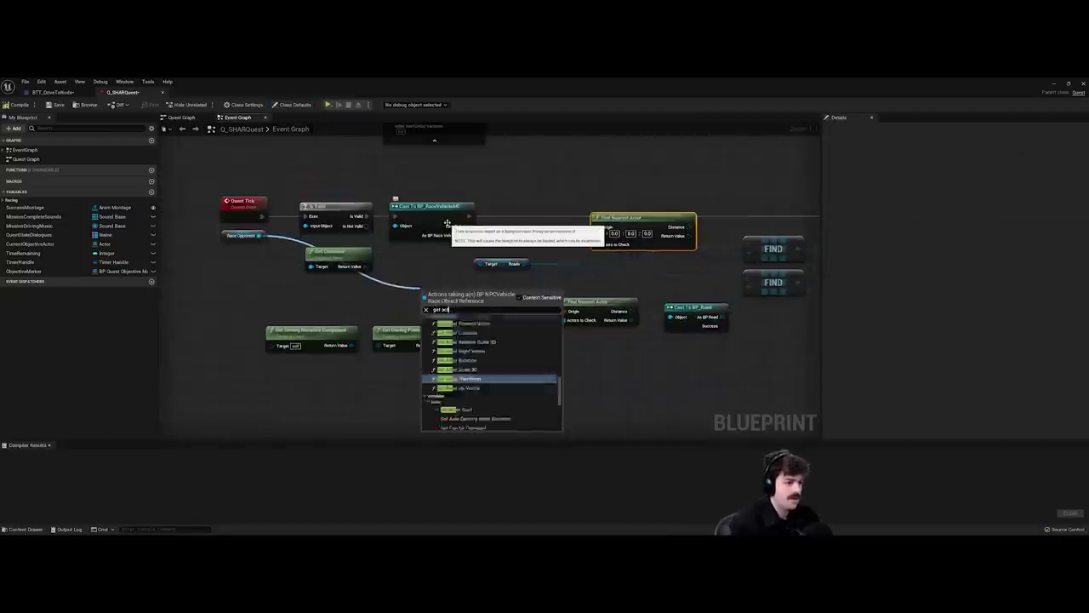
Wire the upper Find node's input towards the nearest-road lookup in the Quest Tick graph.
{"action": "left_click_drag", "start_coordinate": [751, 255], "coordinate": [669, 271]}
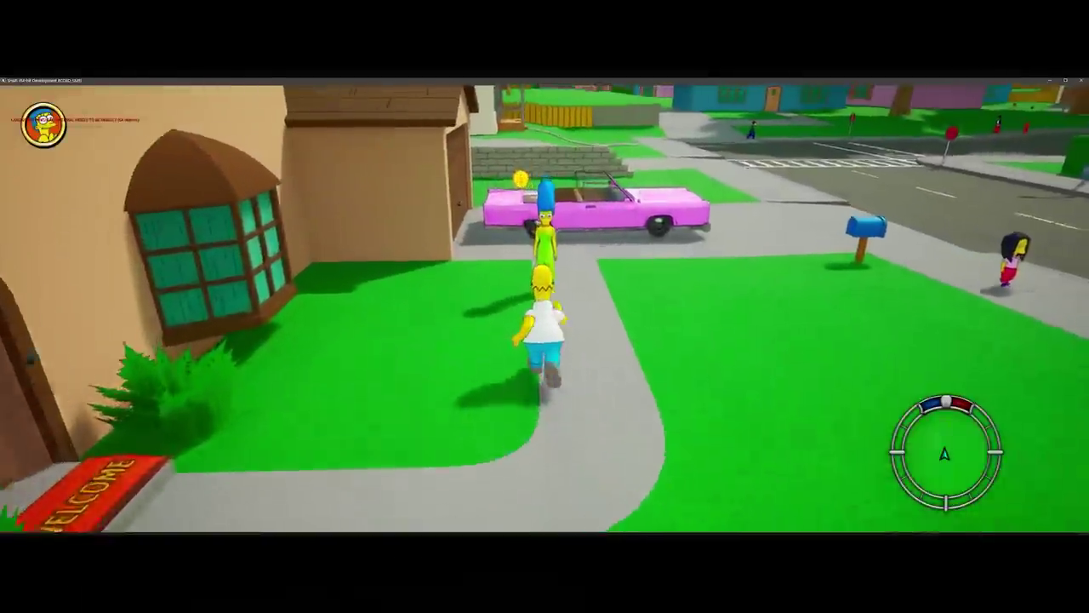
Talk to Marge to start the S-M-R-T quest, collect Lisa's science project and get into the pink car.
{"action": "key", "text": "e"}
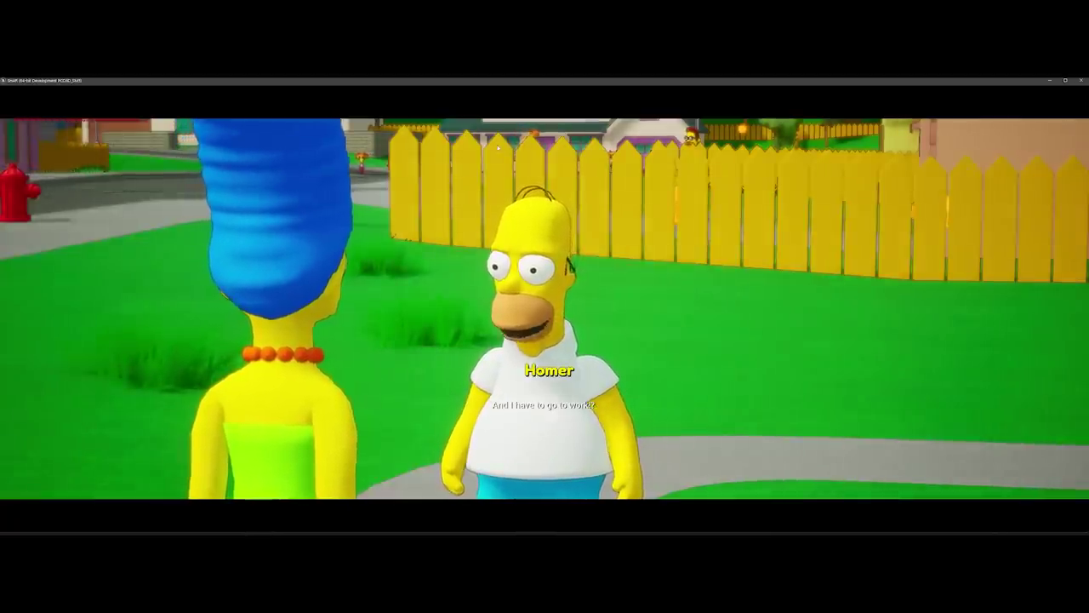
{"action": "key", "text": "w"}
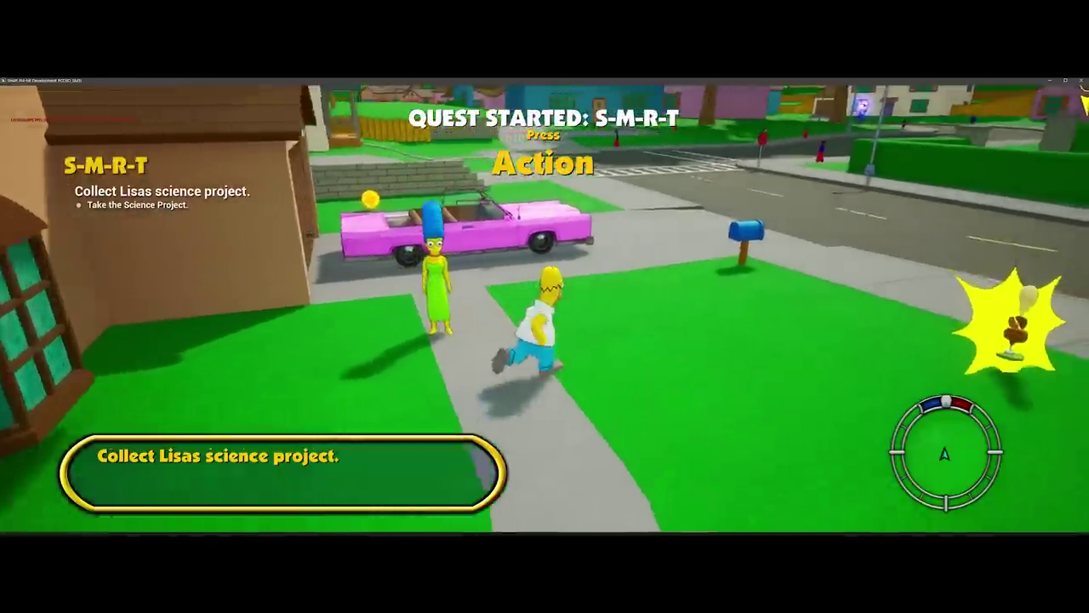
{"action": "key", "text": "w"}
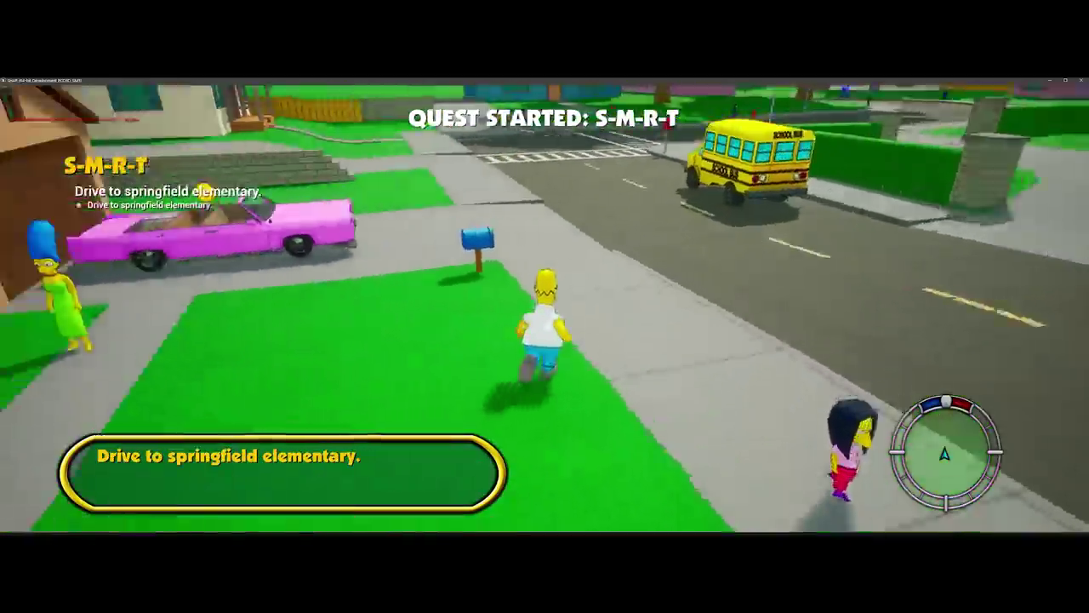
{"action": "key", "text": "e"}
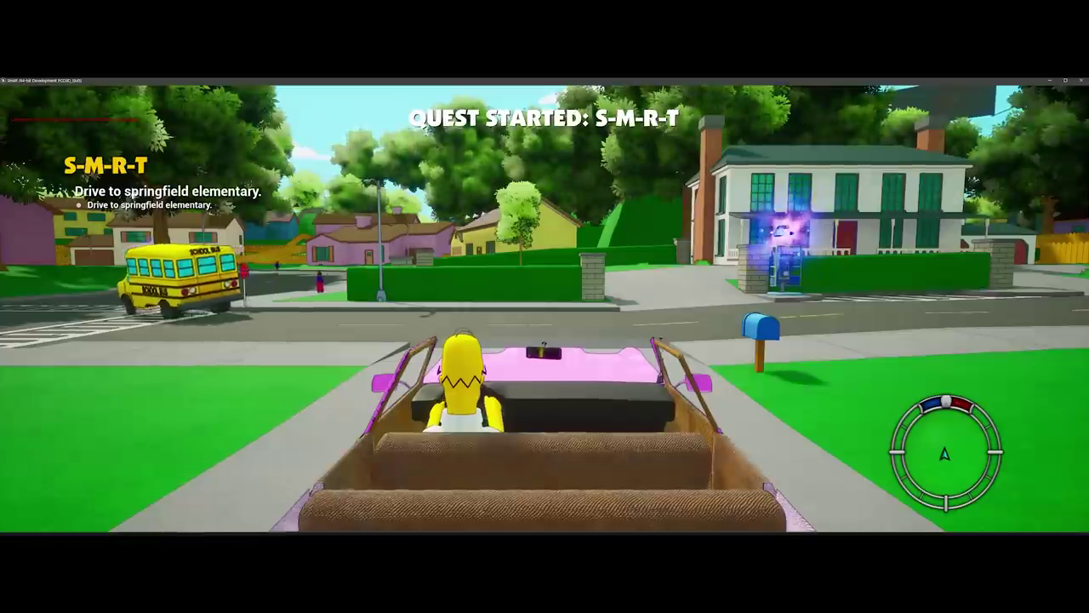
Drive out of the driveway and through the blue house's carport to test the shortcut in the race against Skinner.
{"action": "key", "text": "w"}
{"action": "key", "text": "w"}
{"action": "key", "text": "a"}
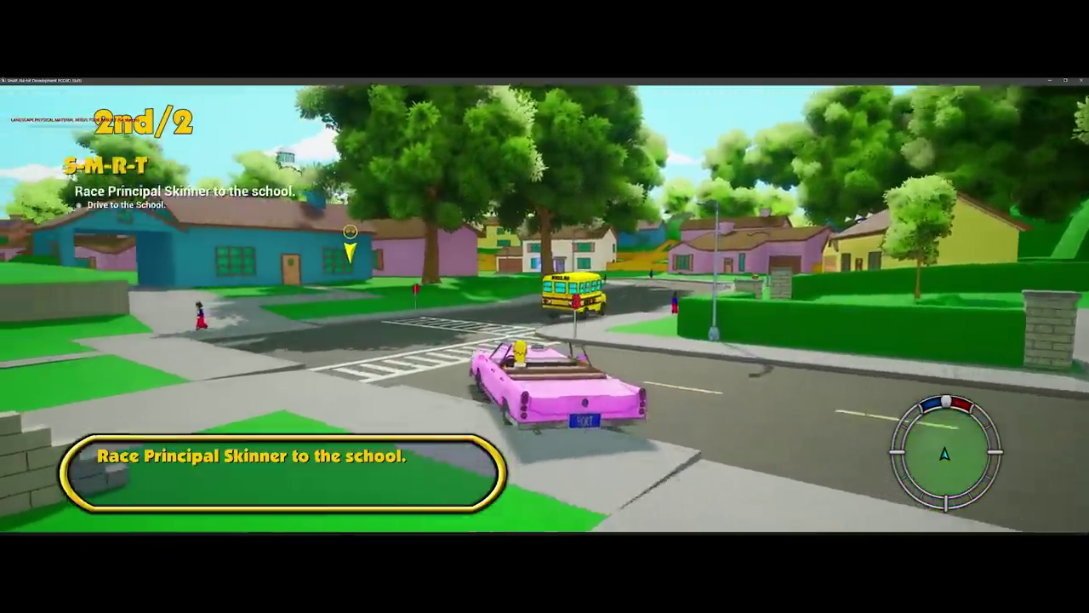
{"action": "key", "text": "w"}
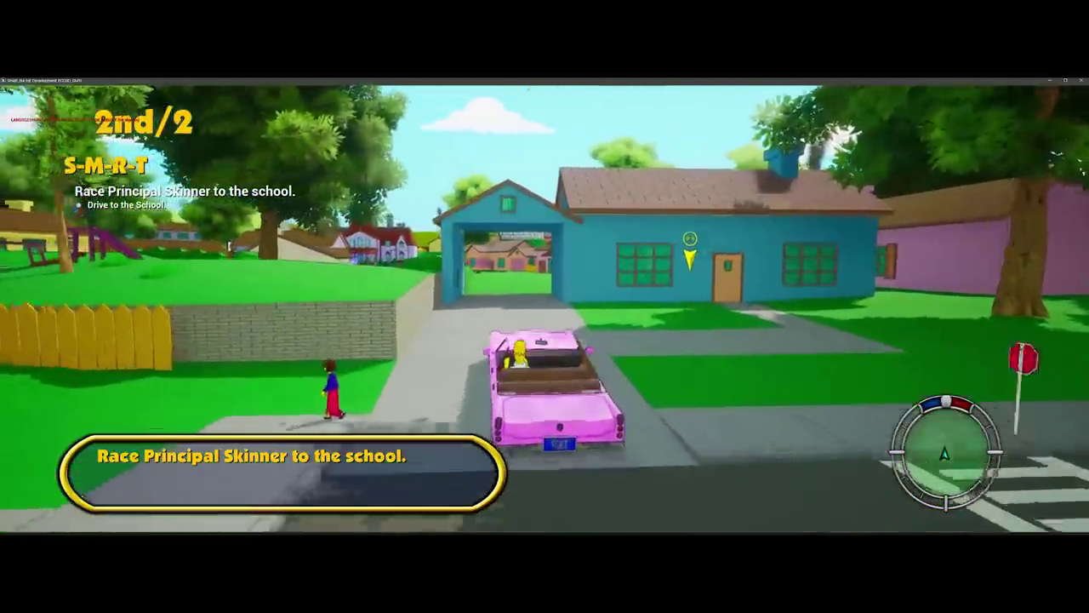
{"action": "key", "text": "w"}
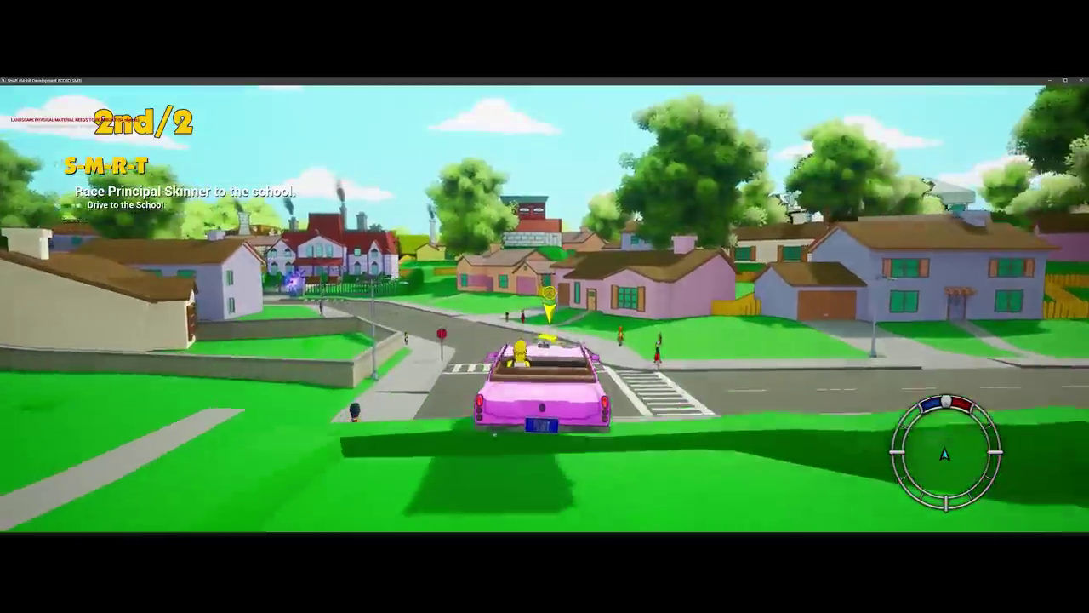
Drive the pink convertible off the lawn and along the residential street behind Skinner's yellow car, towards the mansion gates.
{"action": "key", "text": "a"}
{"action": "key", "text": "w"}
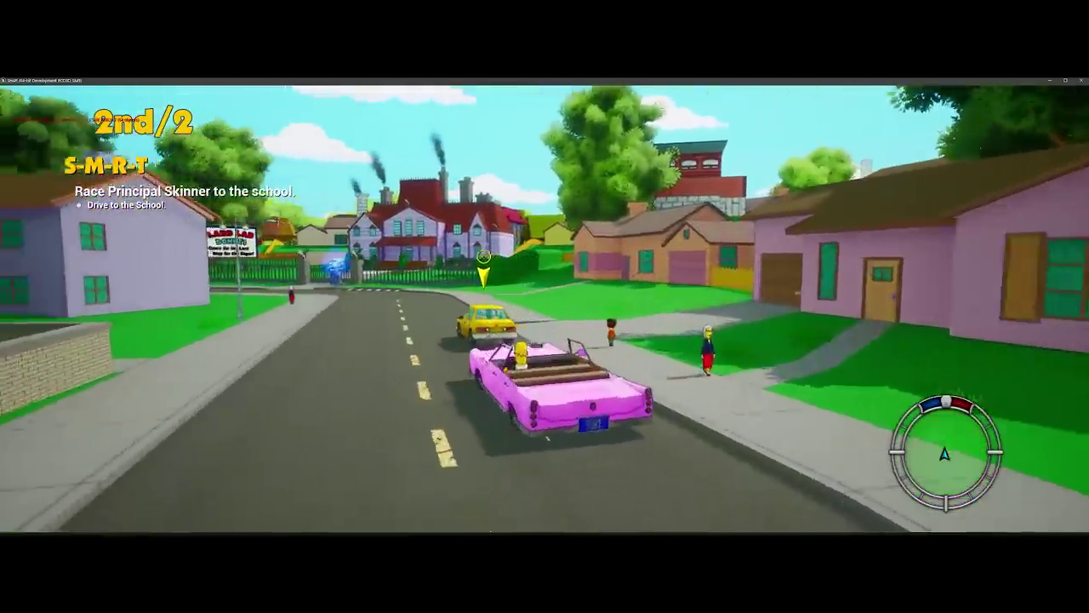
{"action": "key", "text": "w"}
{"action": "key", "text": "d"}
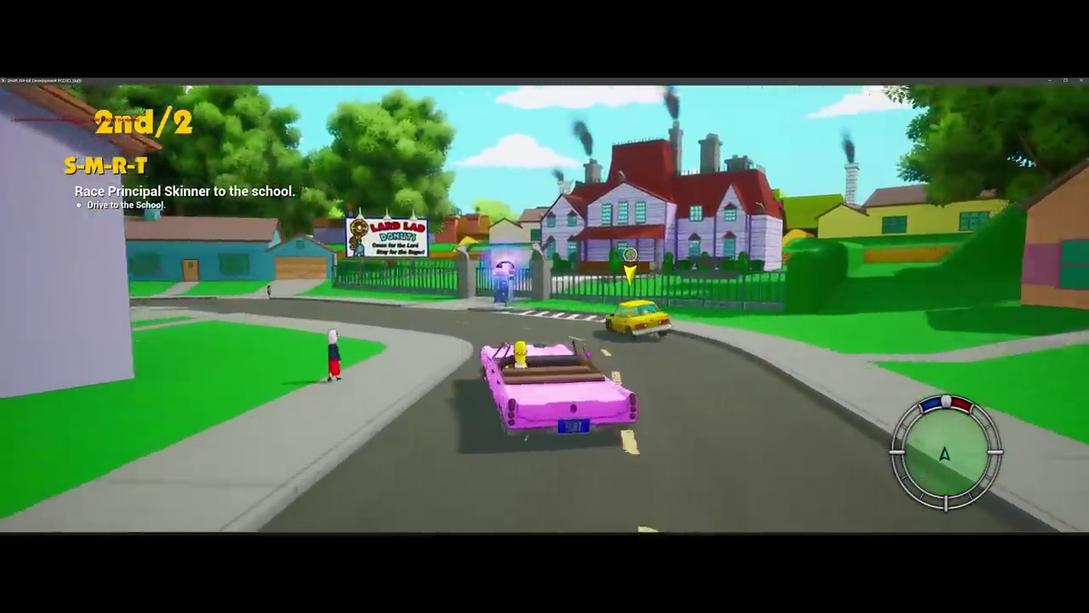
{"action": "key", "text": "w"}
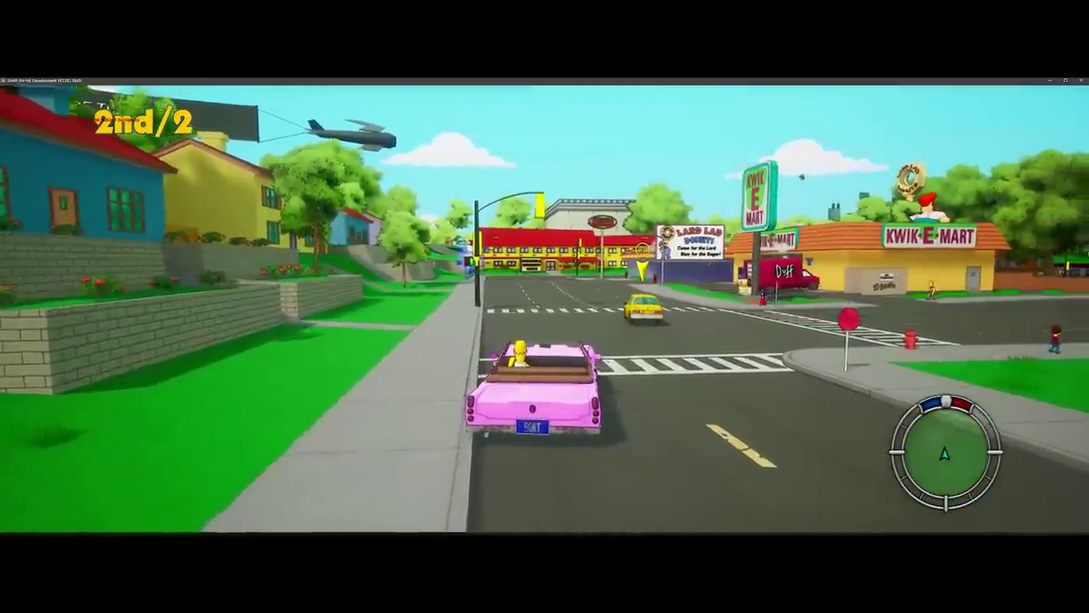
Take the jump shortcut at the Kwik-E-Mart, land in the walled parking lot and check the race position against Skinner.
{"action": "key", "text": "d"}
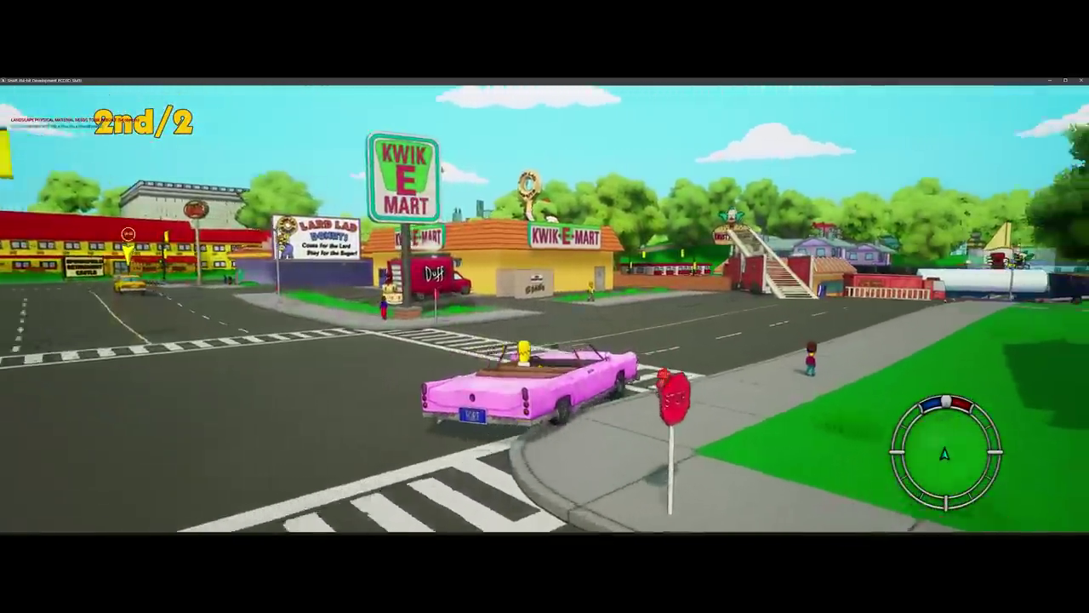
{"action": "key", "text": "a"}
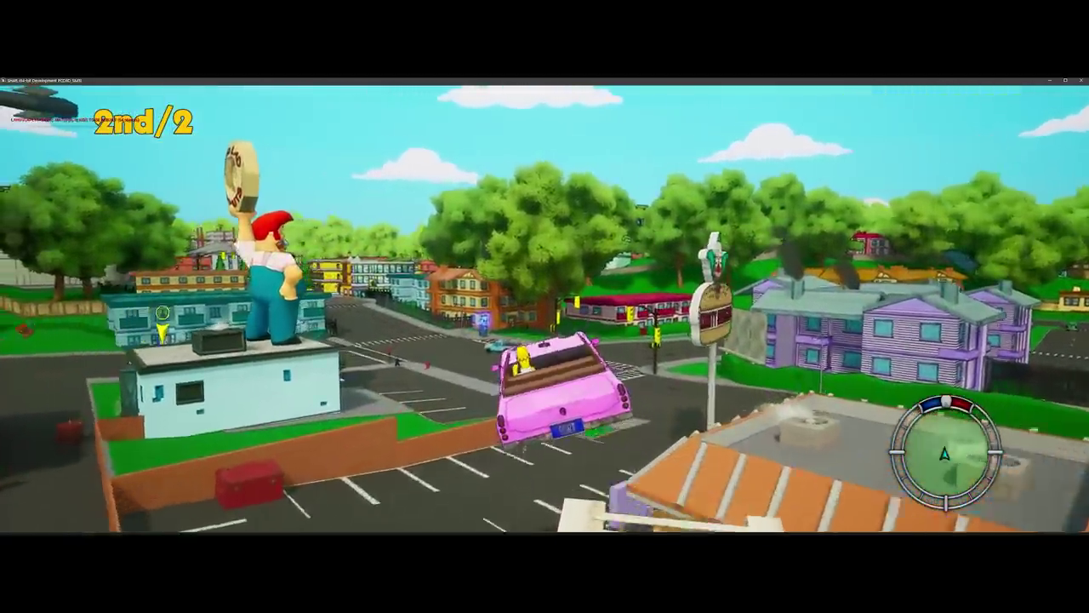
{"action": "key", "text": "w"}
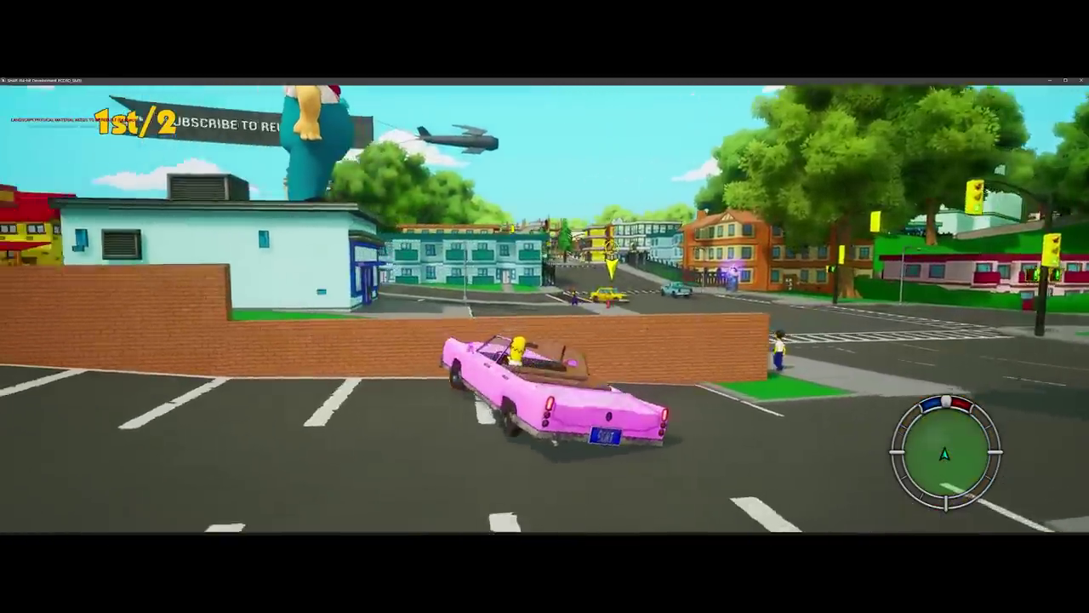
{"action": "key", "text": "w"}
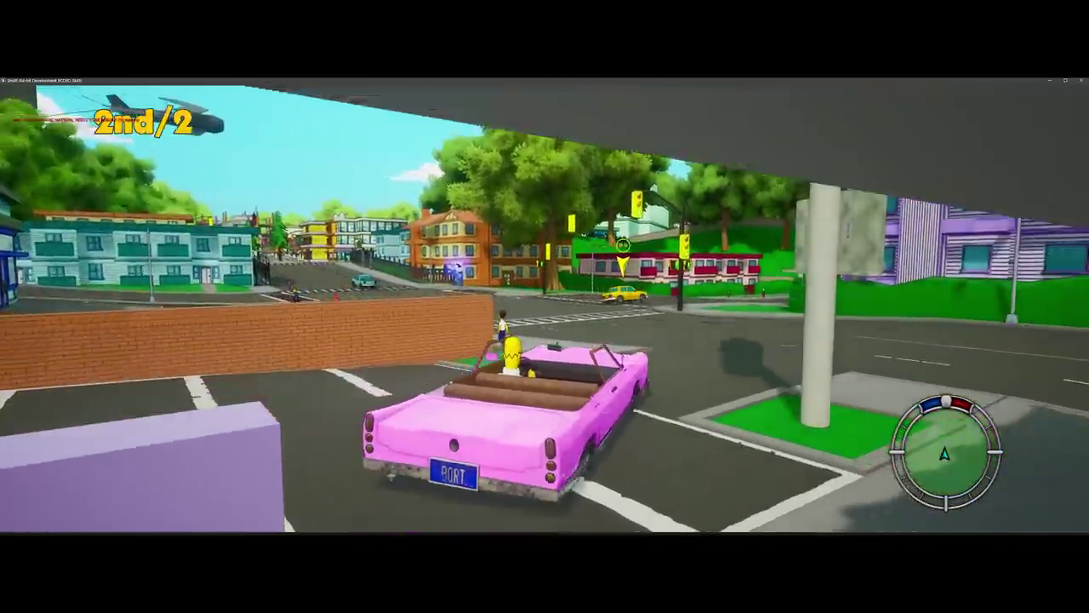
Drive out of the parking lot, chase the yellow car past the Casa Nova apartments and turn at the junction beyond.
{"action": "key", "text": "w"}
{"action": "key", "text": "d"}
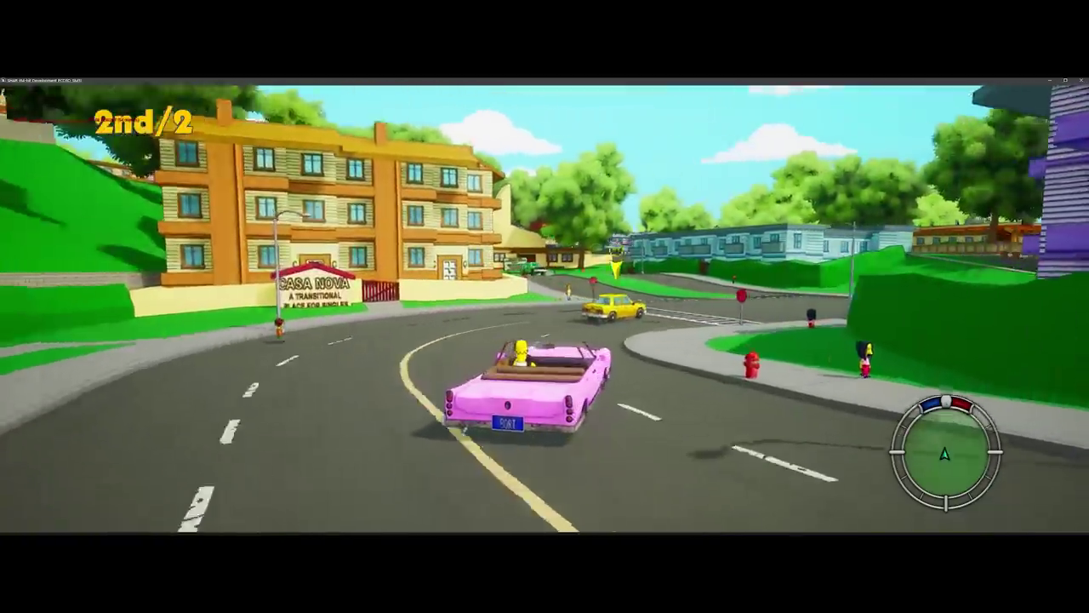
{"action": "key", "text": "w"}
{"action": "key", "text": "a"}
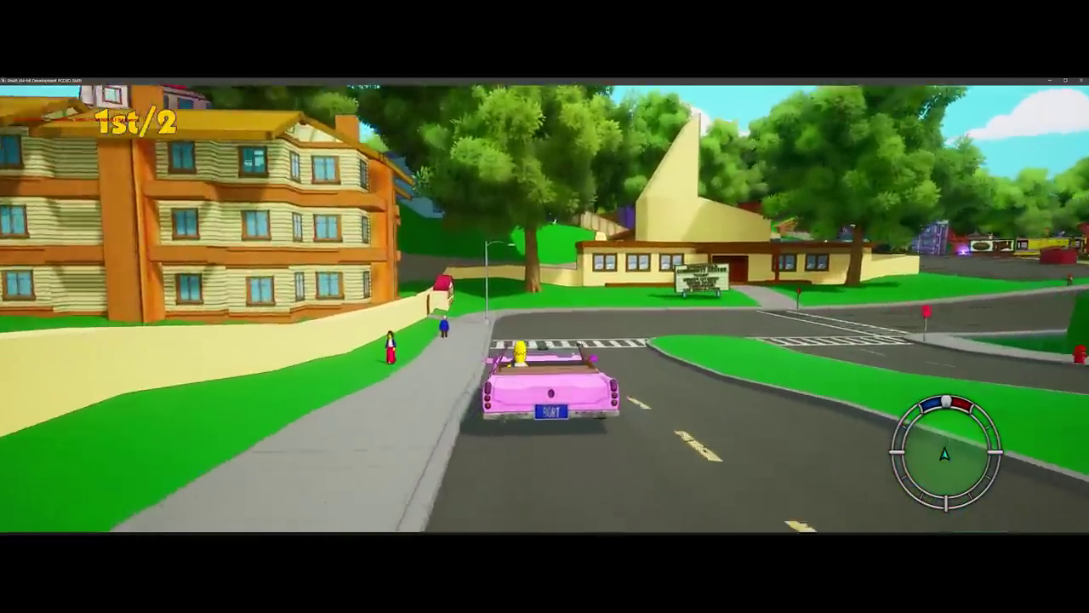
{"action": "key", "text": "w"}
{"action": "key", "text": "d"}
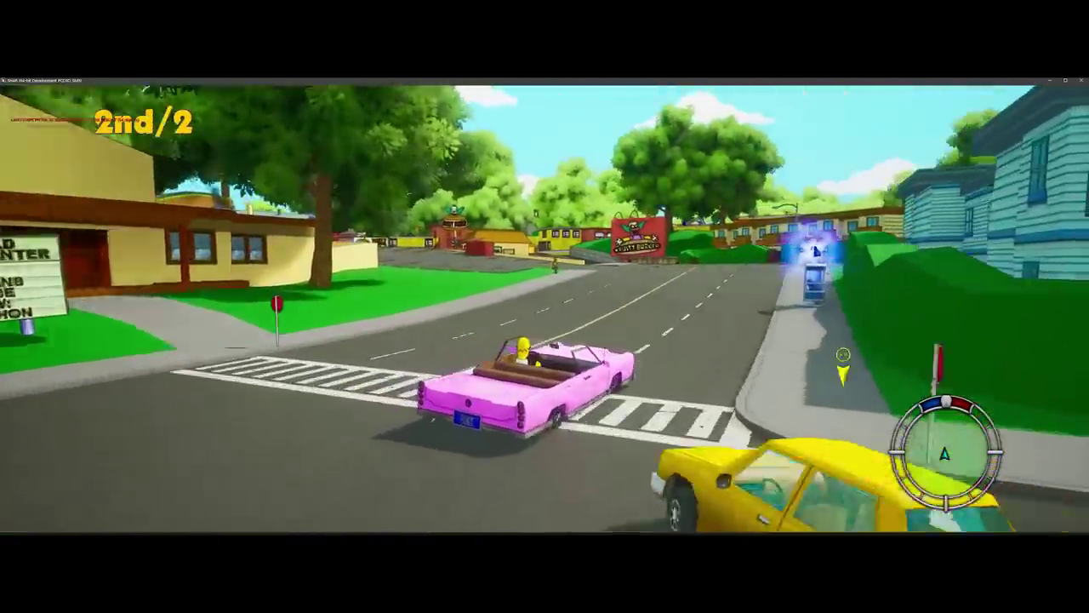
Race ahead of Skinner past the Krusty Burger billboard and blue apartments, and finish at the front of Springfield Elementary School.
{"action": "key", "text": "w"}
{"action": "key", "text": "d"}
{"action": "key", "text": "w"}
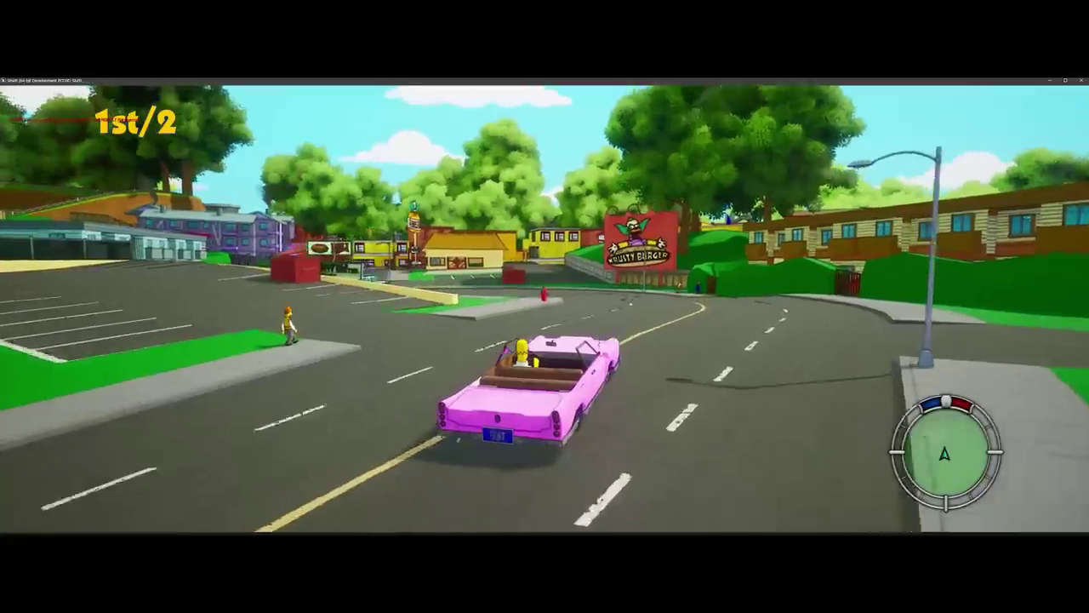
{"action": "key", "text": "w"}
{"action": "key", "text": "a"}
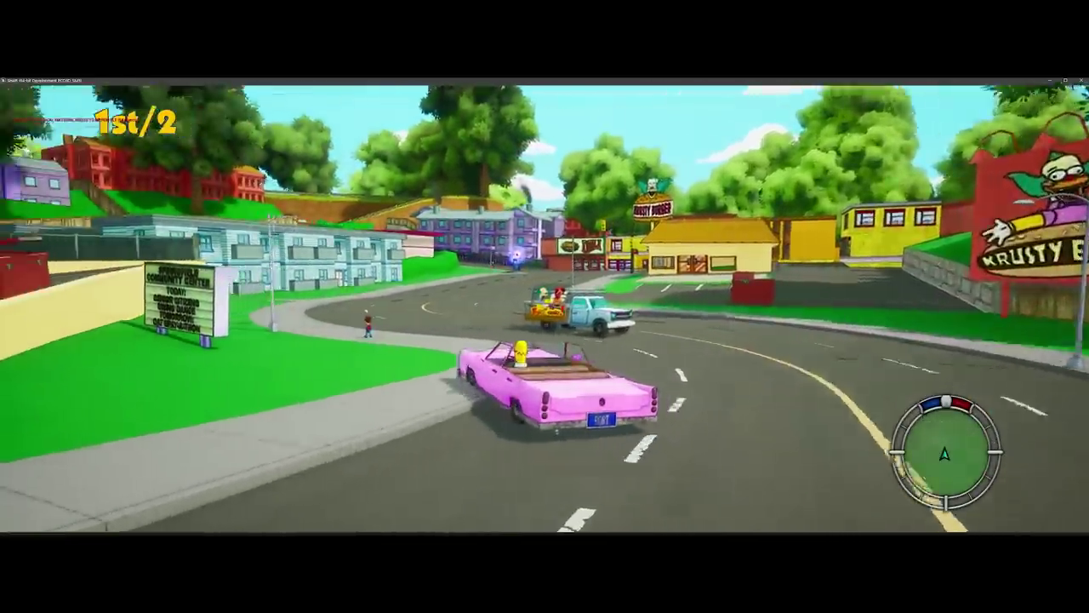
{"action": "key", "text": "w"}
{"action": "key", "text": "d"}
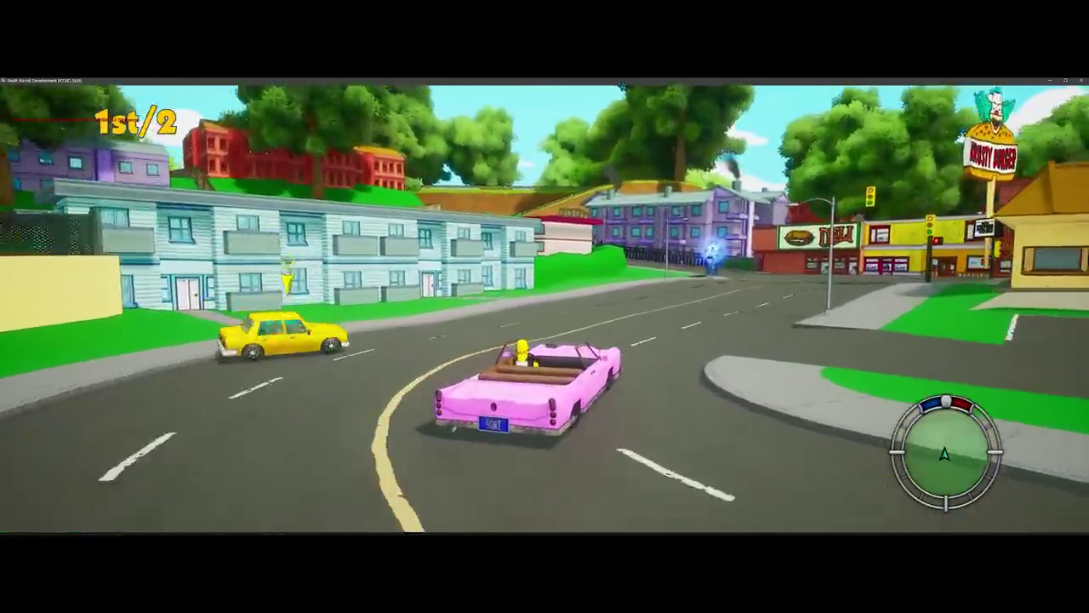
{"action": "key", "text": "w"}
{"action": "key", "text": "d"}
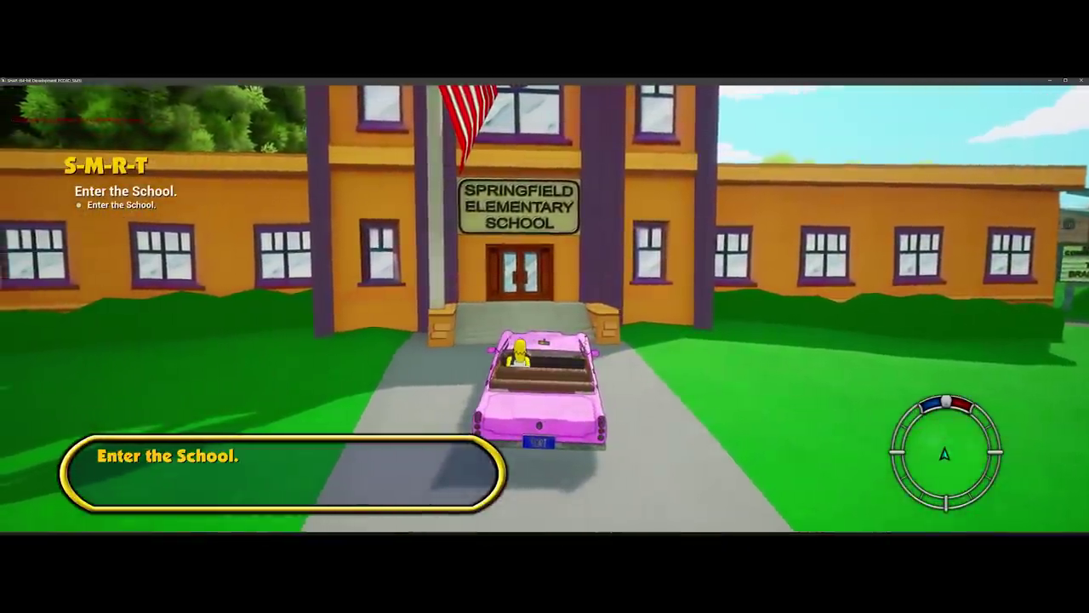
Leave the car and run Homer around the school, over the mesh ramp and playground lawn, to Lisa at the rear entrance.
{"action": "key", "text": "e"}
{"action": "key", "text": "w"}
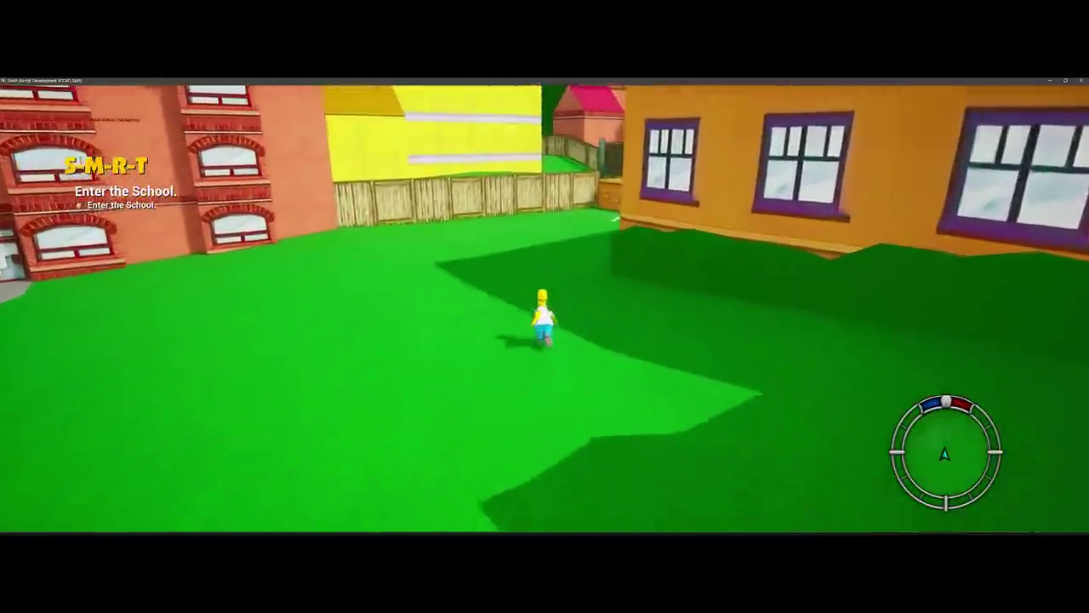
{"action": "key", "text": "w"}
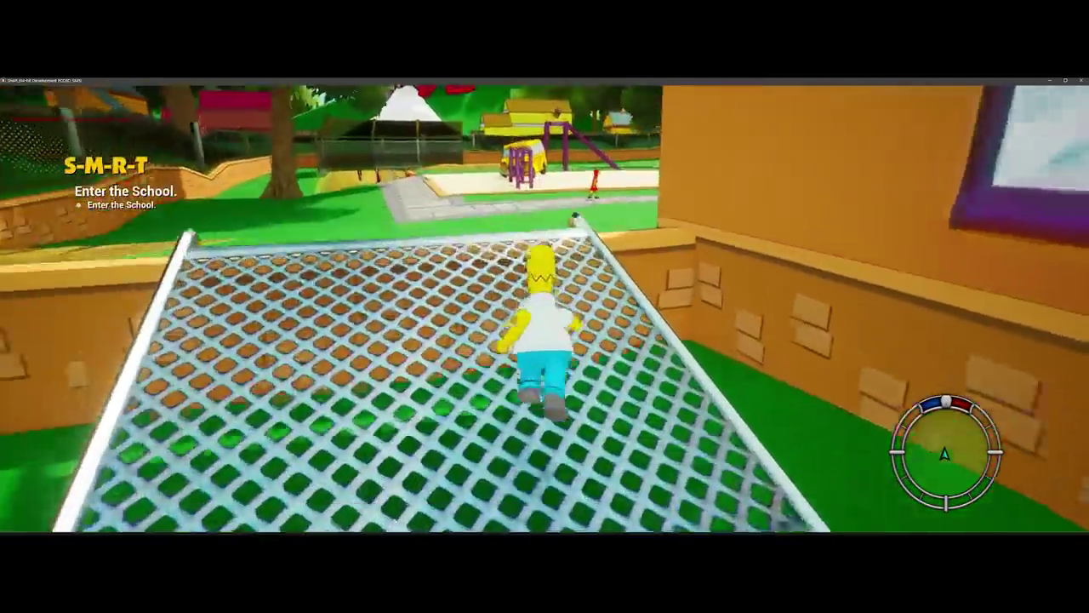
{"action": "key", "text": "w"}
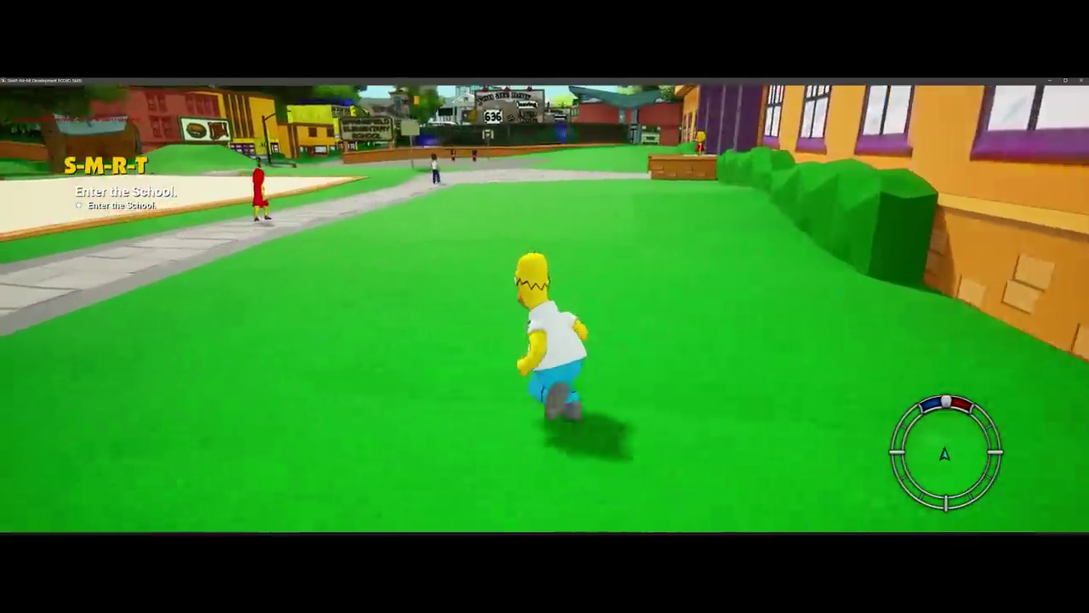
{"action": "key", "text": "w"}
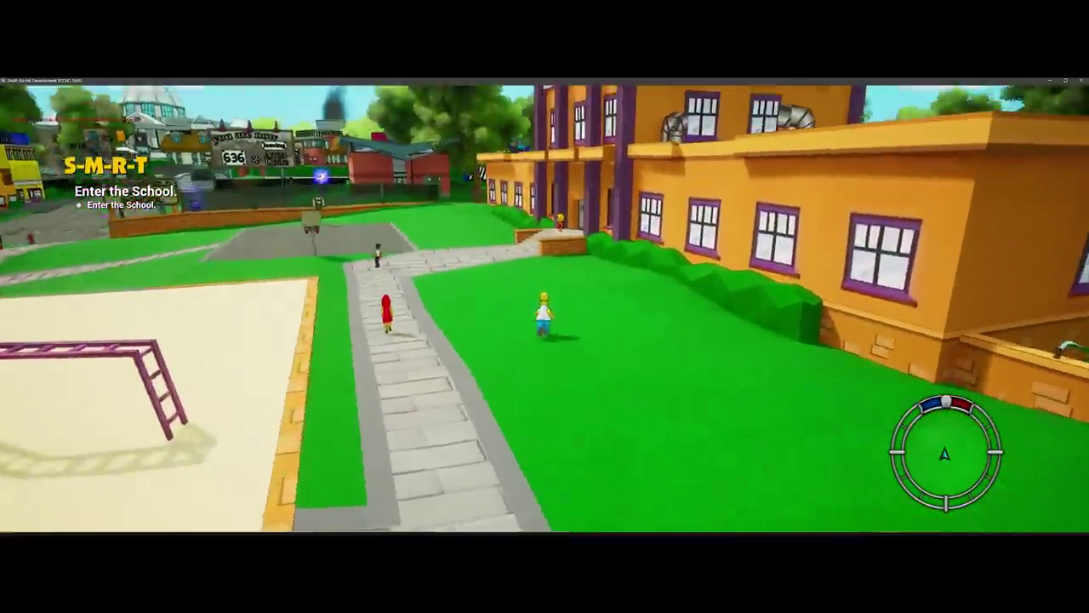
{"action": "key", "text": "w"}
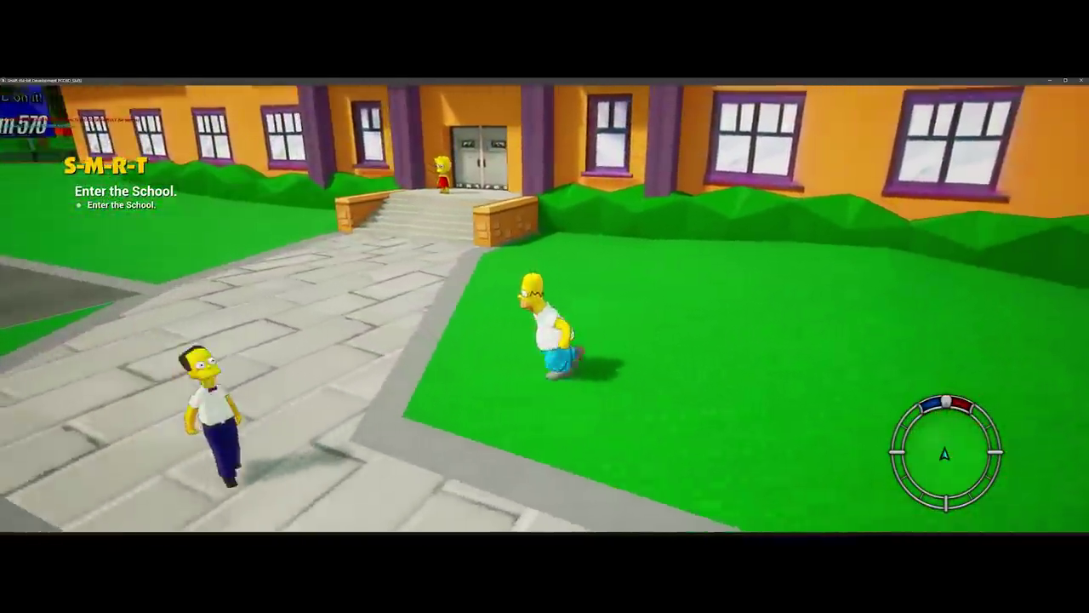
{"action": "key", "text": "w"}
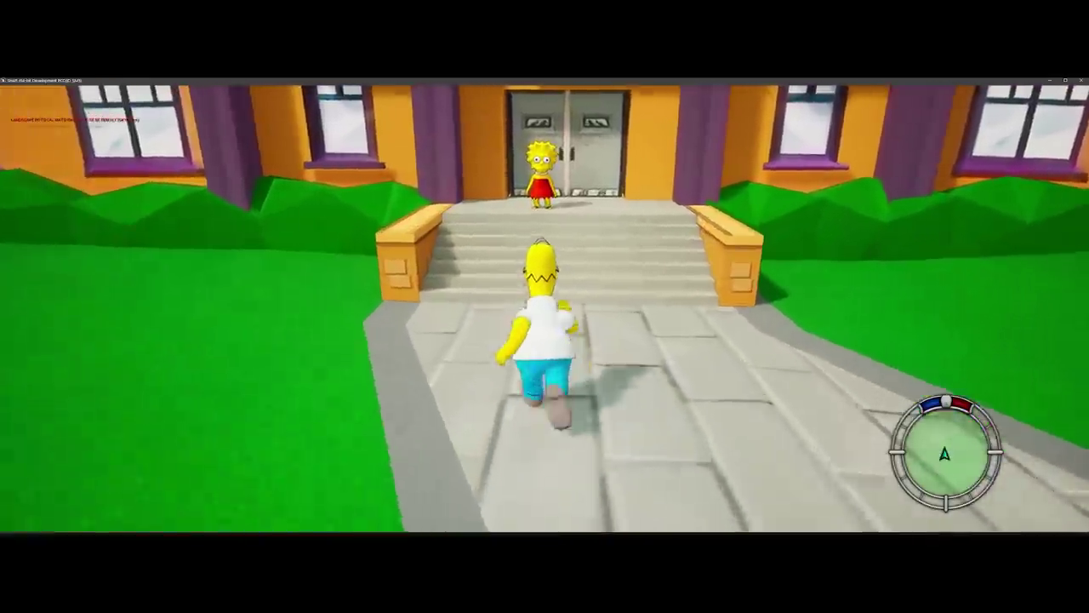
{"action": "key", "text": "w"}
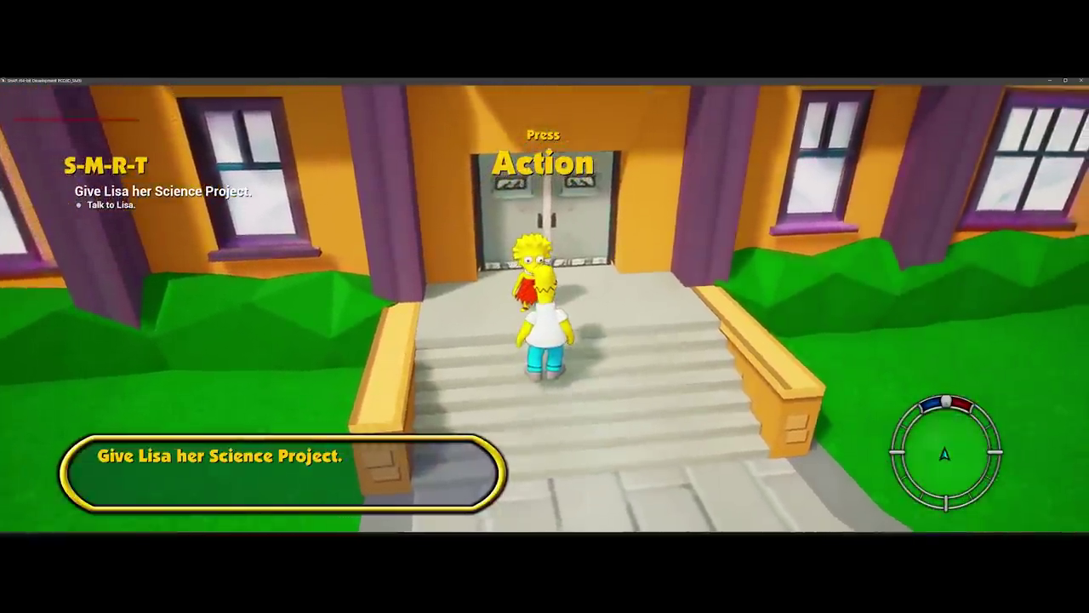
Talk to Lisa to hand over her science project and complete the S-M-R-T mission, moving away across the school lawn.
{"action": "key", "text": "e"}
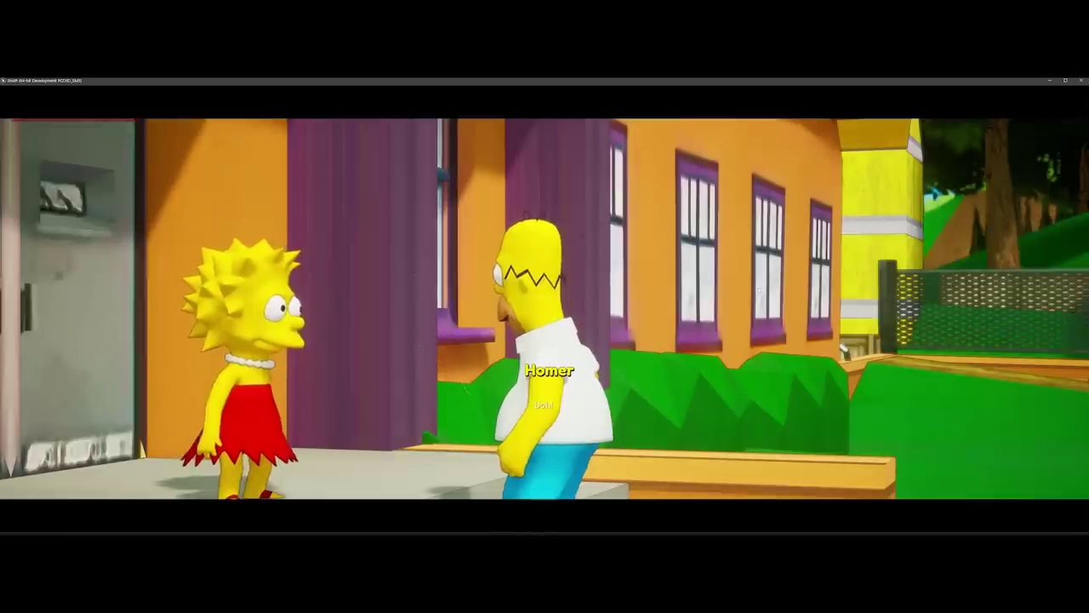
{"action": "key", "text": "s"}
{"action": "key", "text": "d"}
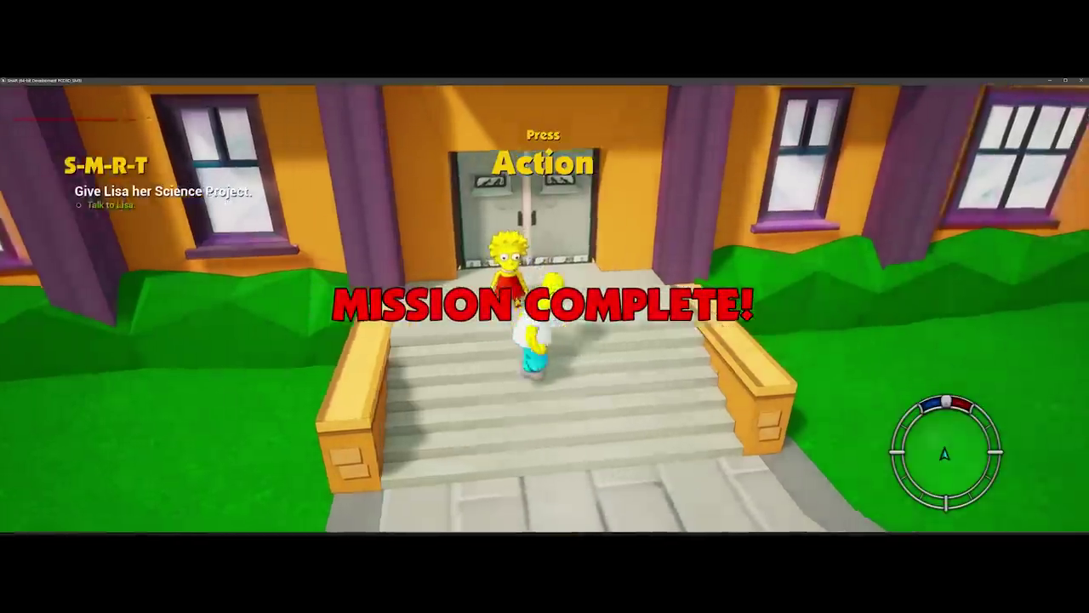
{"action": "key", "text": "w"}
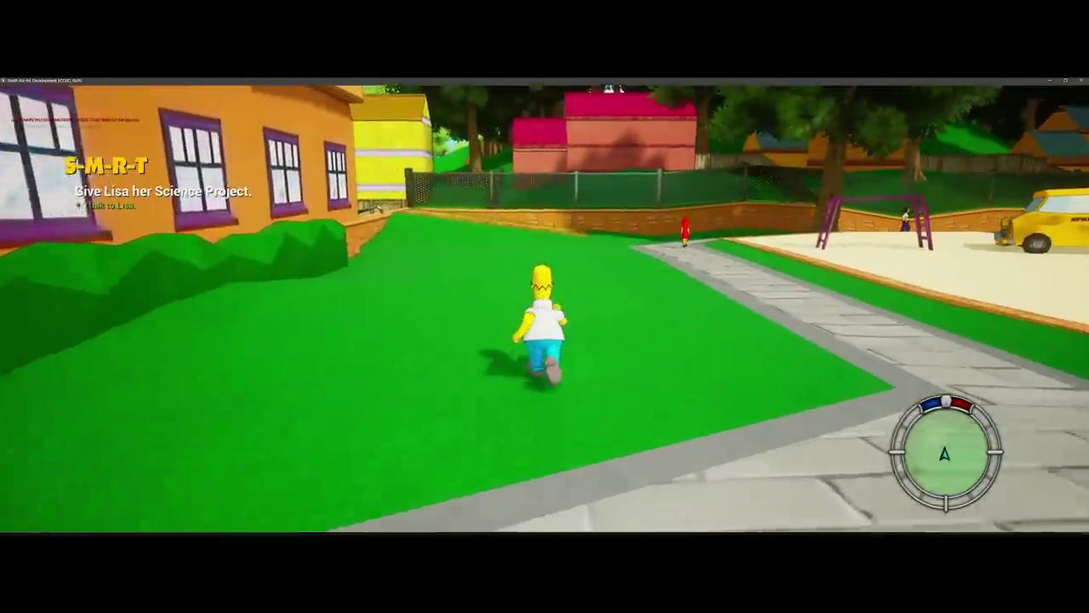
{"action": "key", "text": "d"}
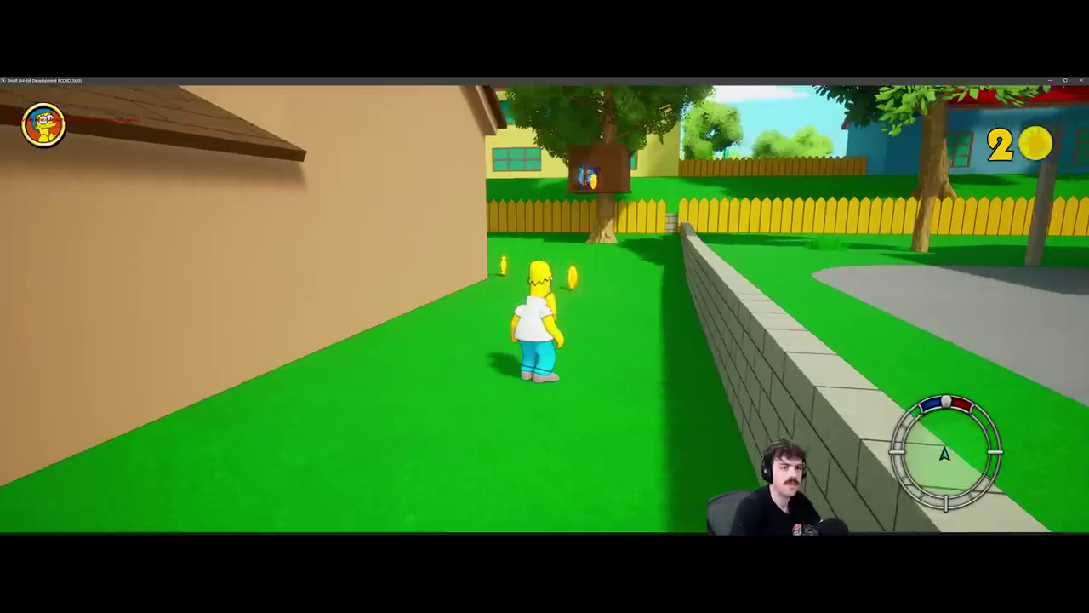
Collect the coins beside the house and the collector card from the backyard treehouse.
{"action": "key", "text": "w"}
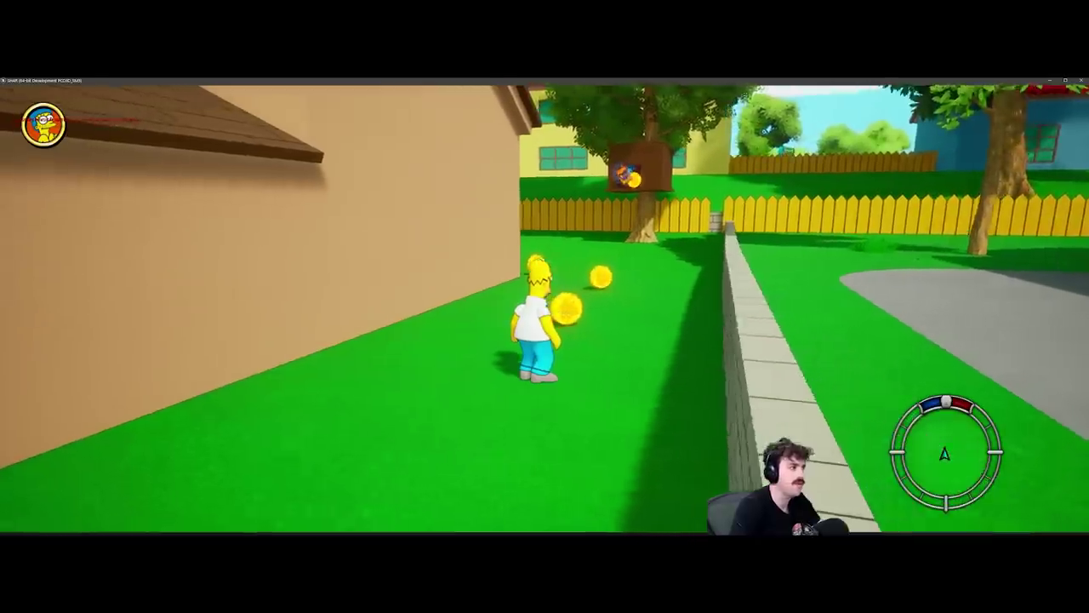
{"action": "key", "text": "w"}
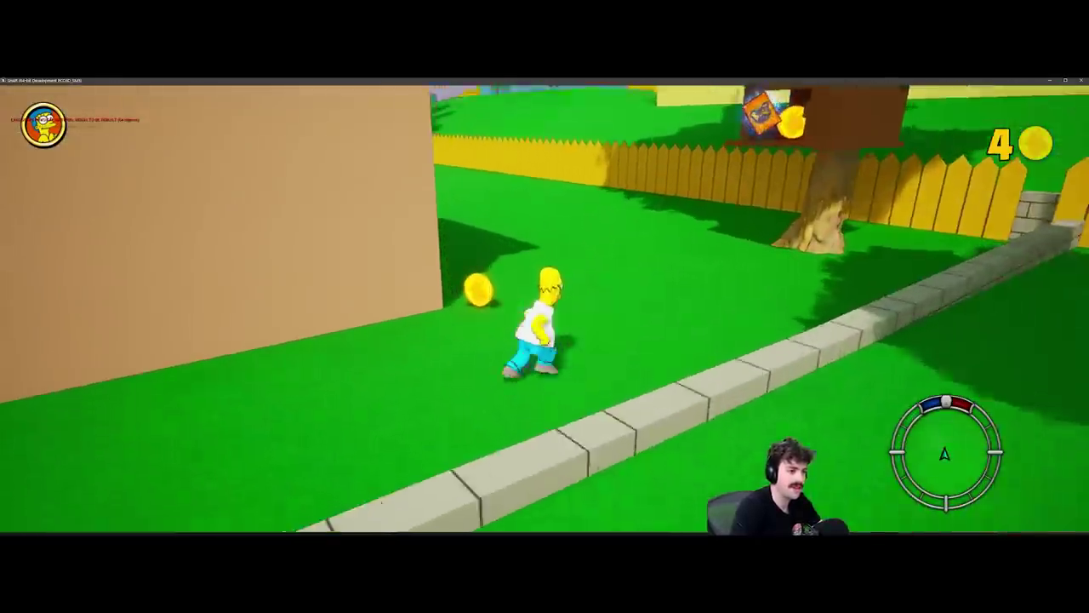
{"action": "key", "text": "w"}
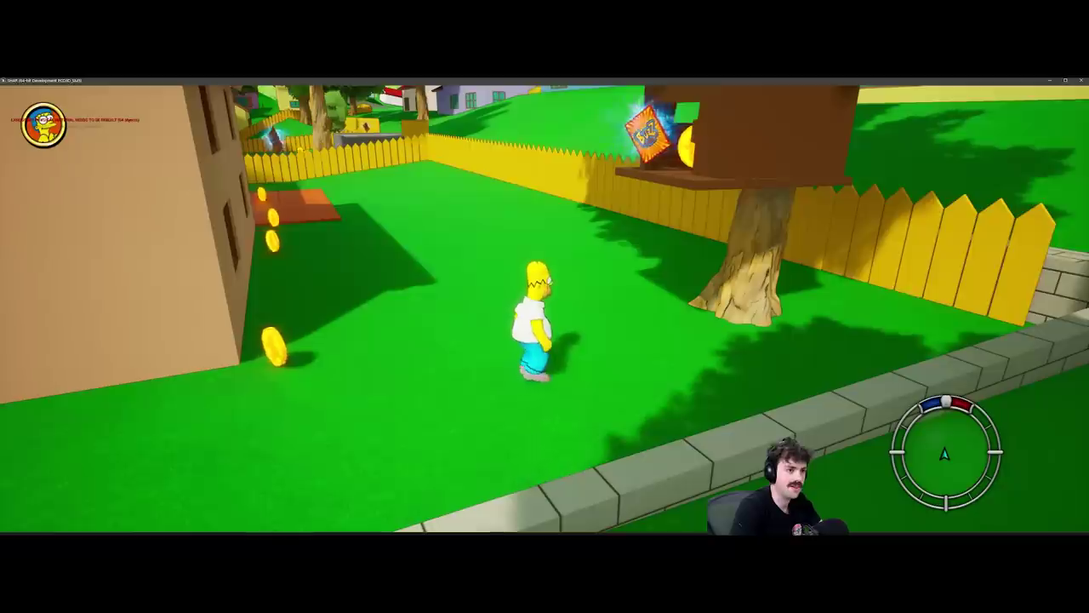
{"action": "key", "text": "w"}
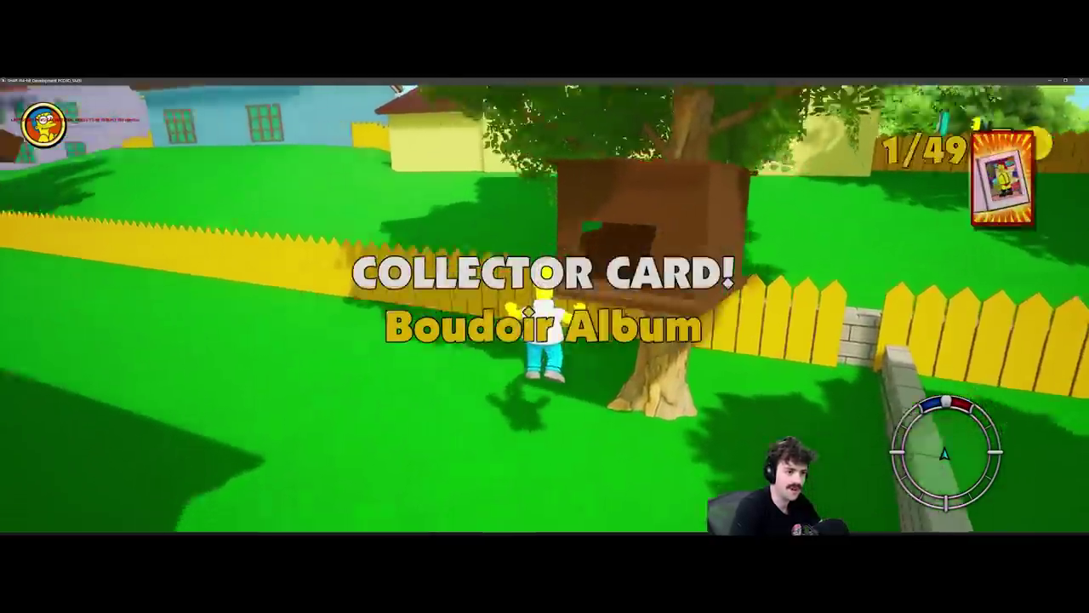
{"action": "key", "text": "s"}
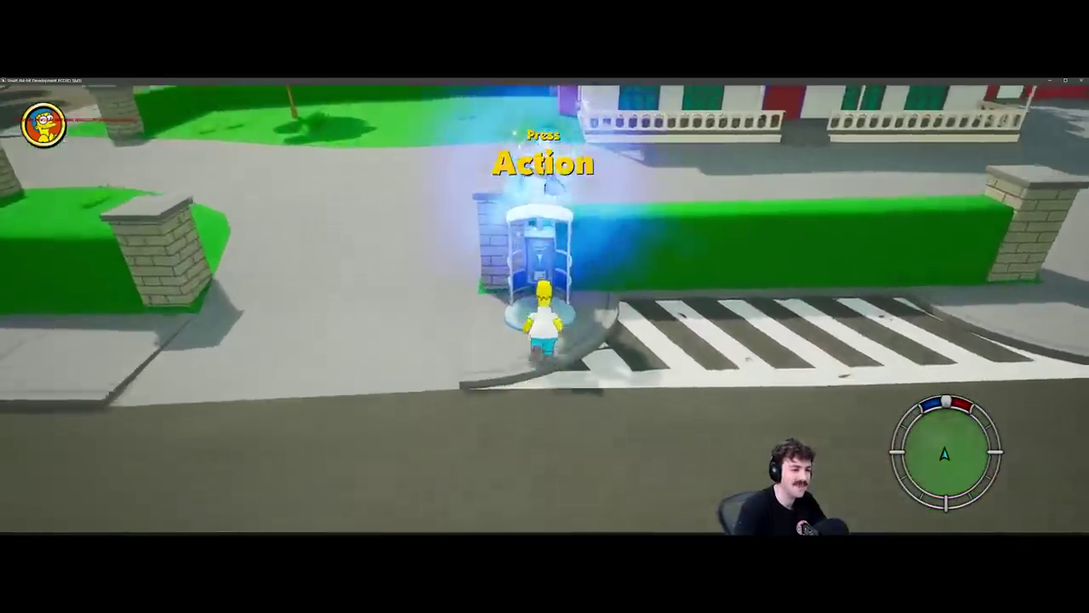
Use the phone booth to browse the available vehicles and spawn the Rocket Car.
{"action": "key", "text": "e"}
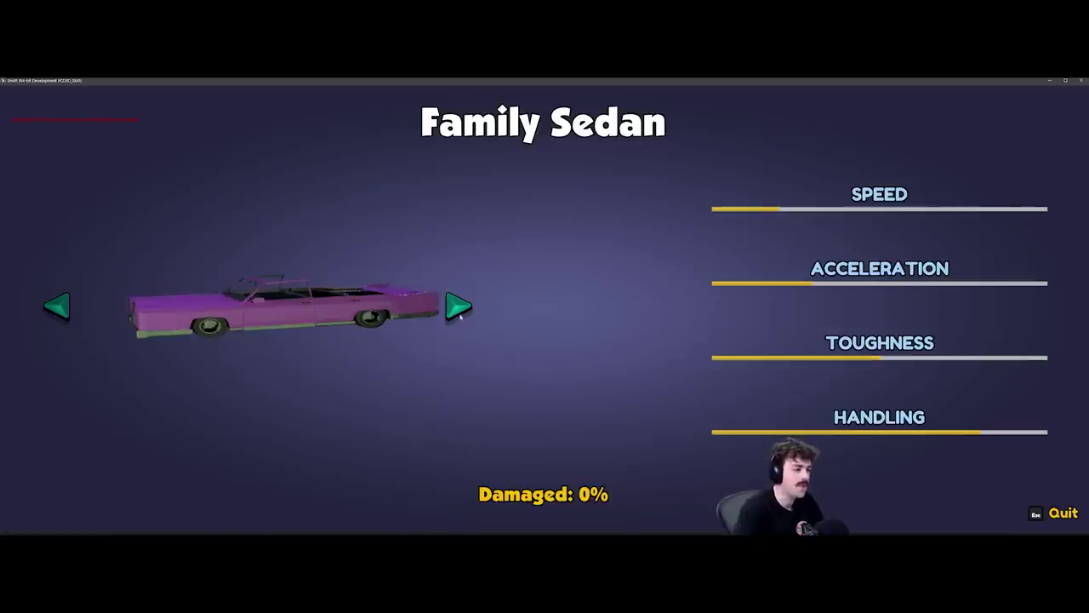
{"action": "left_click", "coordinate": [459, 308]}
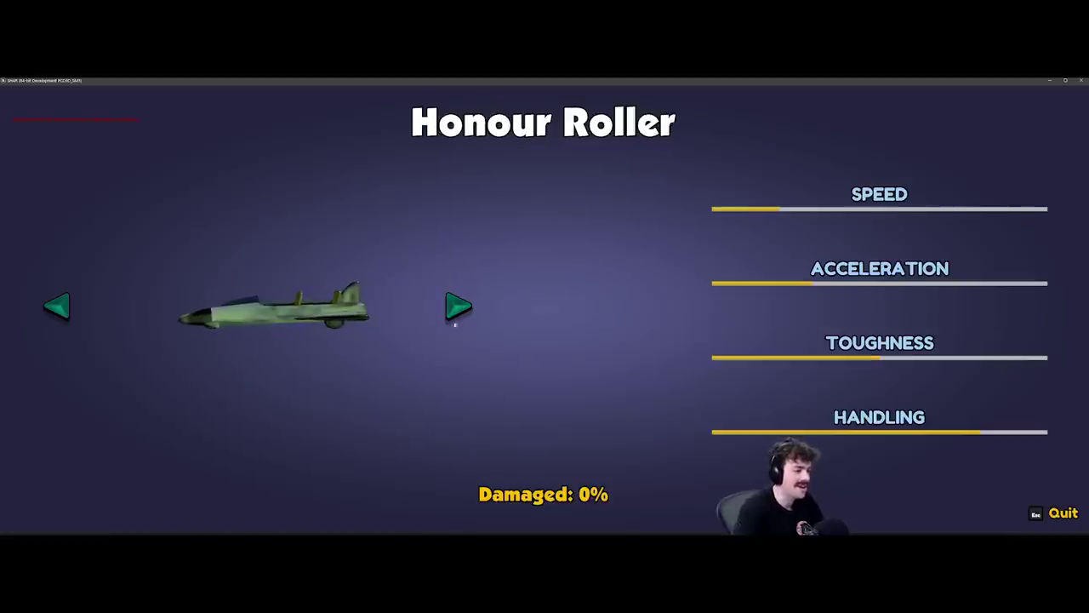
{"action": "left_click", "coordinate": [457, 308]}
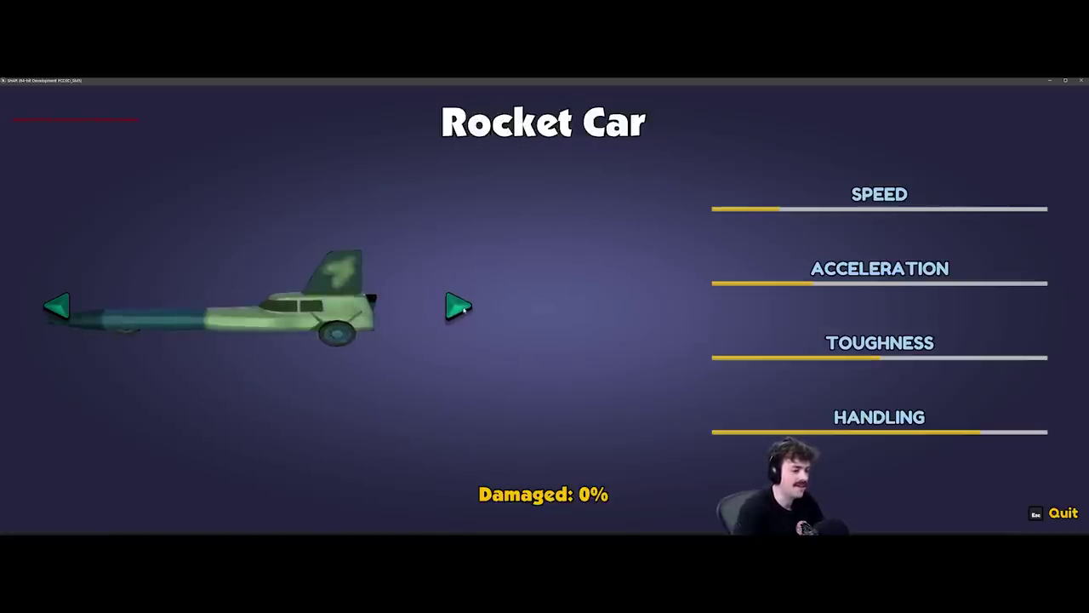
{"action": "left_click", "coordinate": [307, 311]}
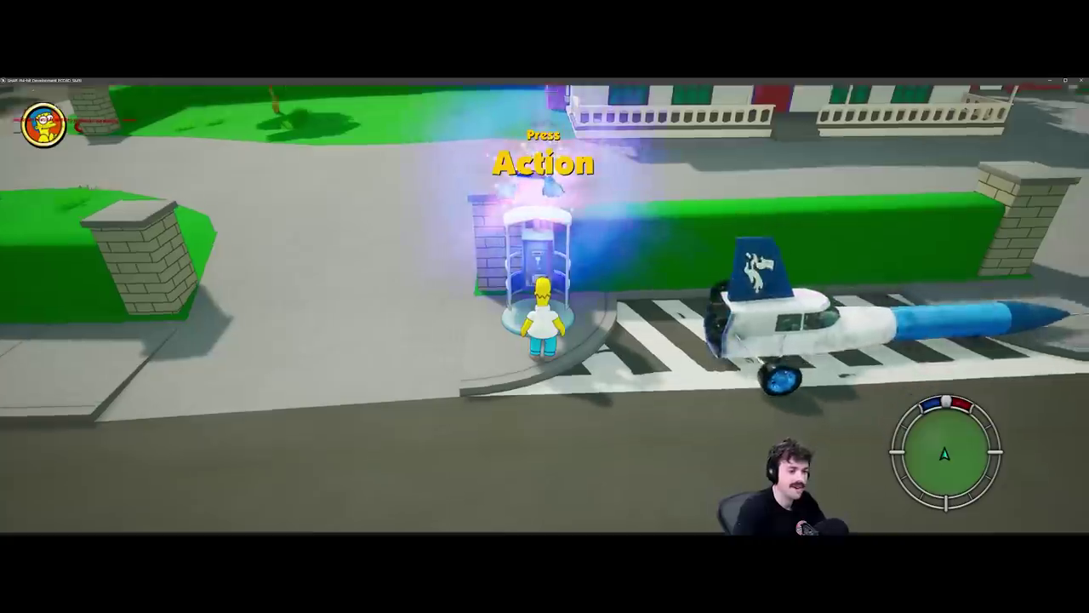
{"action": "key", "text": "d"}
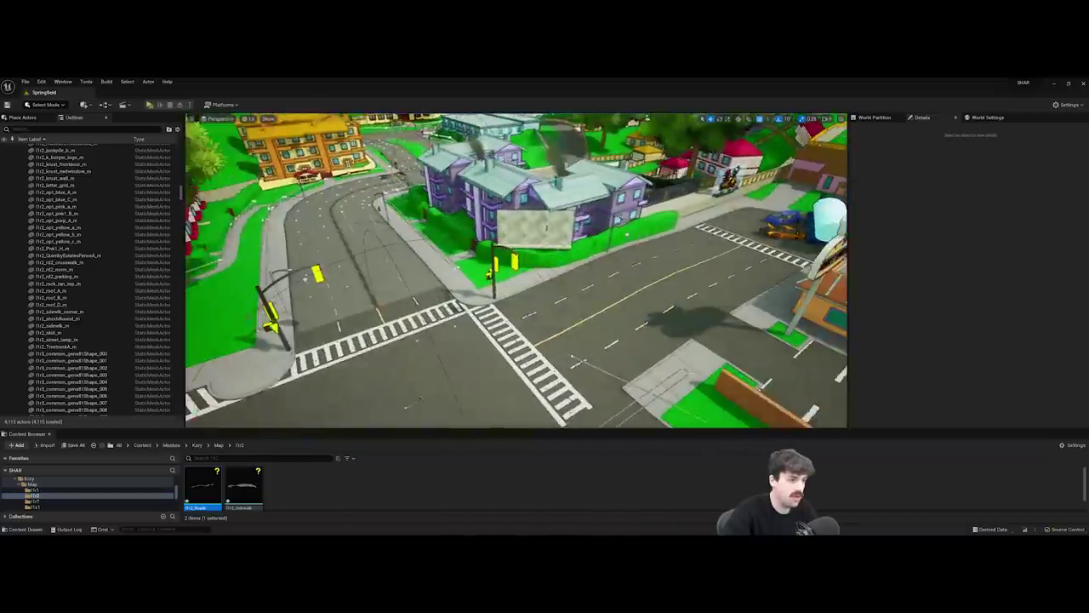
Place the Roads mesh on the street in the level and set its location to 0, 0, 500.
{"action": "right_click_drag", "start_coordinate": [515, 270], "coordinate": [444, 209]}
{"action": "left_click_drag", "start_coordinate": [202, 487], "coordinate": [499, 364]}
{"action": "left_click", "coordinate": [973, 221]}
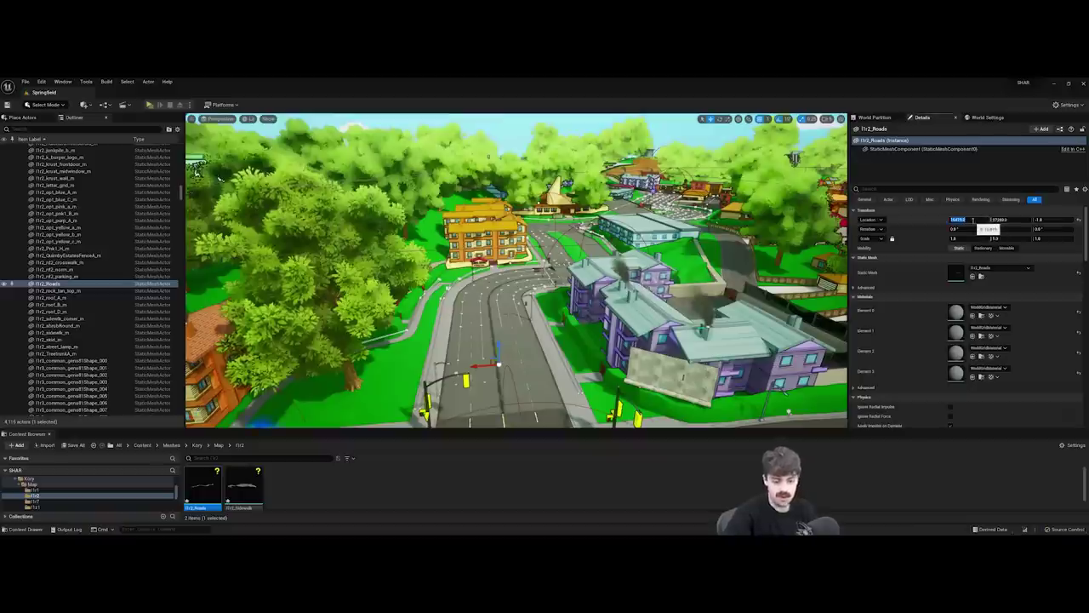
{"action": "type", "text": "0"}
{"action": "key", "text": "Tab"}
{"action": "type", "text": "0"}
{"action": "key", "text": "Tab"}
{"action": "type", "text": "0500"}
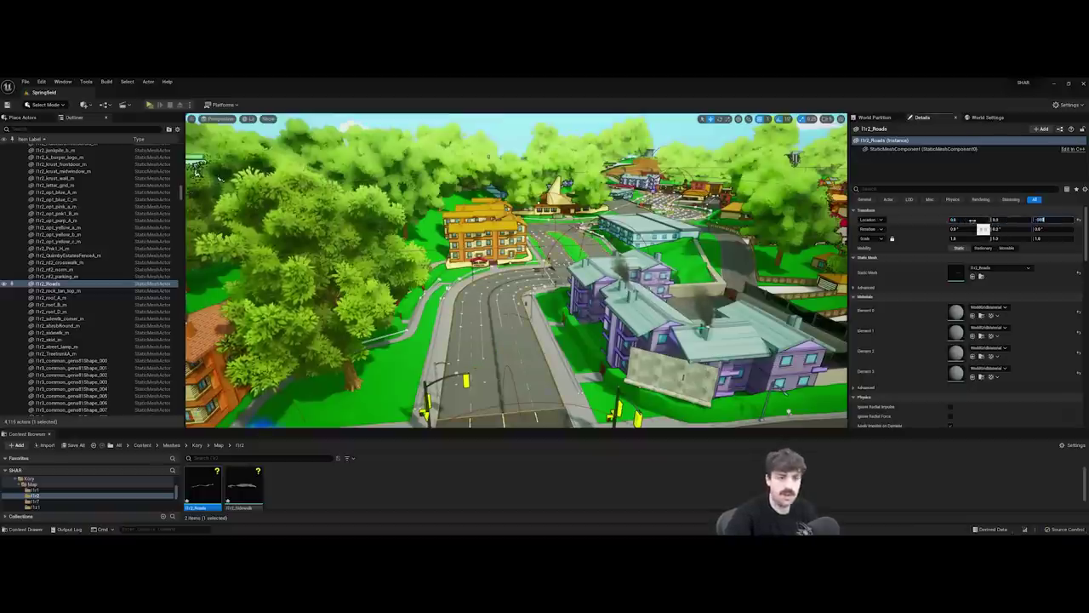
{"action": "key", "text": "Return"}
{"action": "type", "text": "500"}
{"action": "key", "text": "Return"}
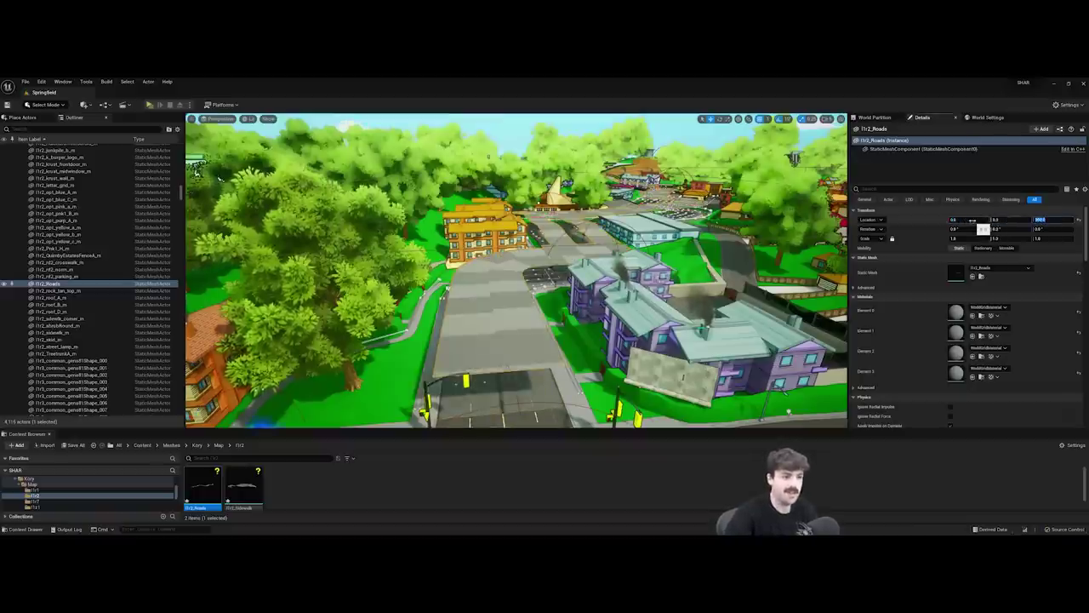
Assign MI_DoubleRoad to the first material slot of the Roads mesh and MI_Road to the second.
{"action": "right_click_drag", "start_coordinate": [517, 271], "coordinate": [517, 340]}
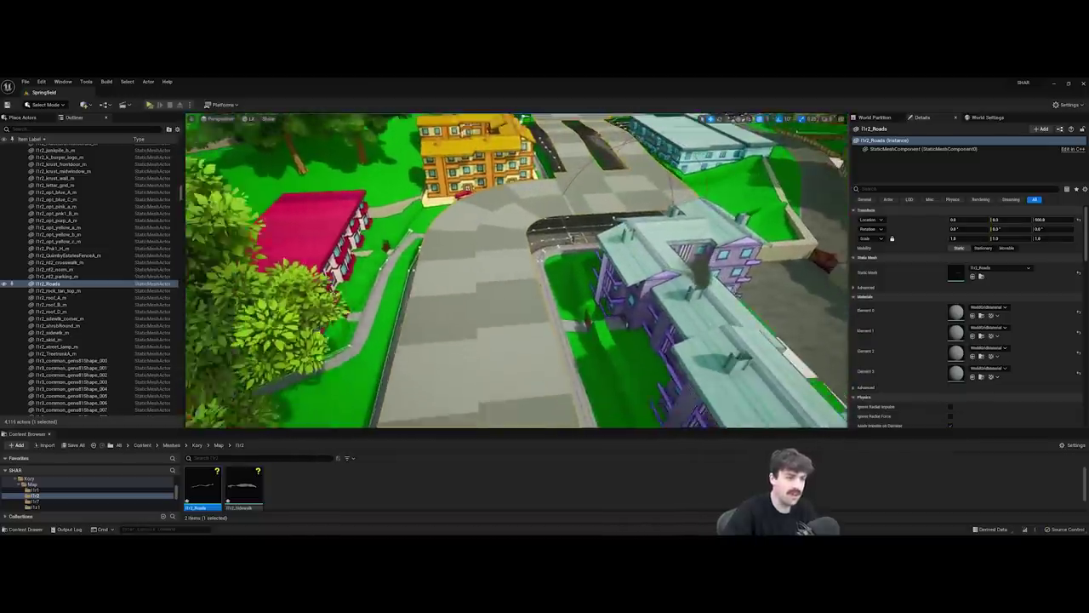
{"action": "left_click", "coordinate": [990, 307]}
{"action": "type", "text": "double"}
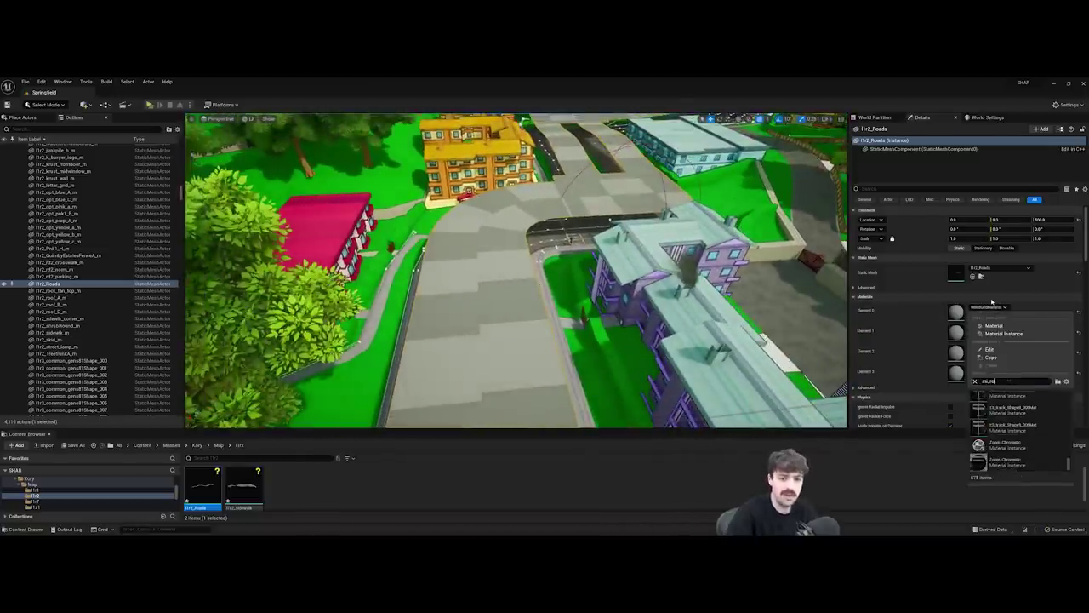
{"action": "left_click", "coordinate": [1010, 405]}
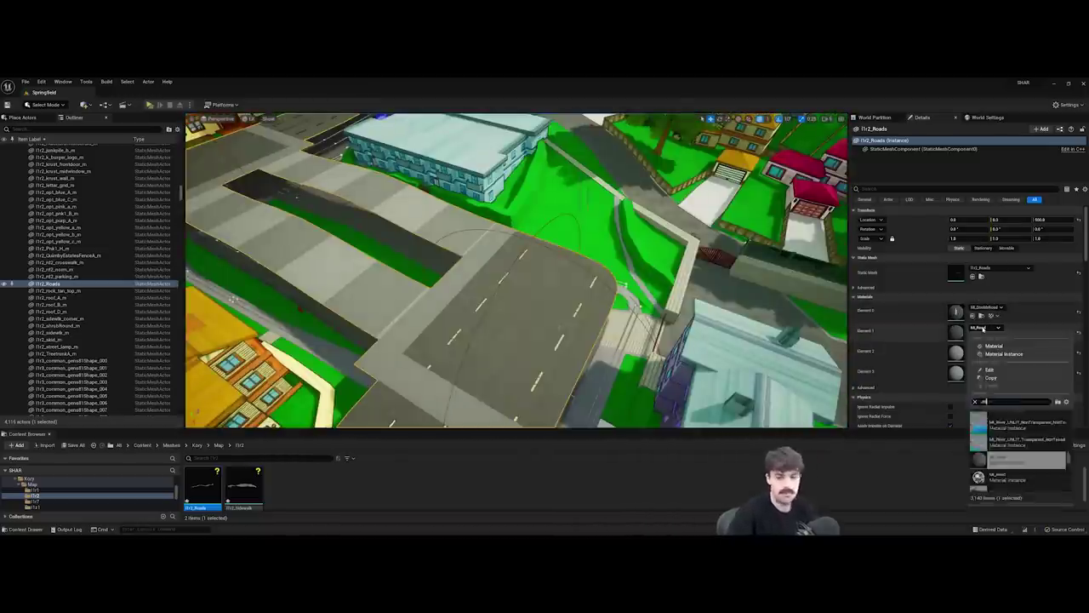
{"action": "left_click", "coordinate": [987, 349]}
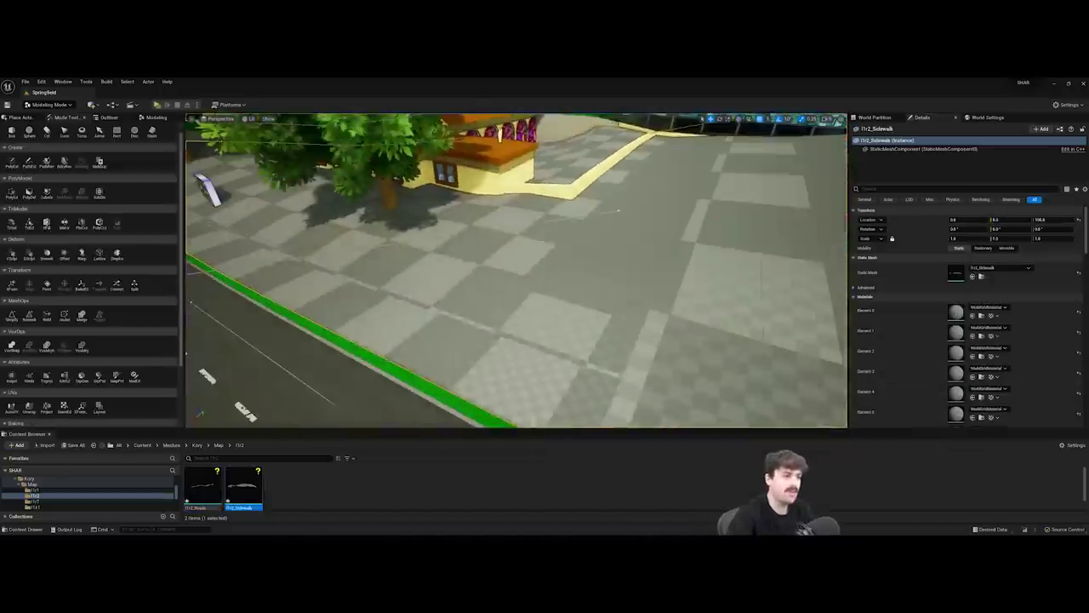
Apply the MI_Grass material to the first material slot of the Sidewalk mesh.
{"action": "right_click_drag", "start_coordinate": [516, 271], "coordinate": [374, 230]}
{"action": "right_click_drag", "start_coordinate": [430, 313], "coordinate": [587, 320]}
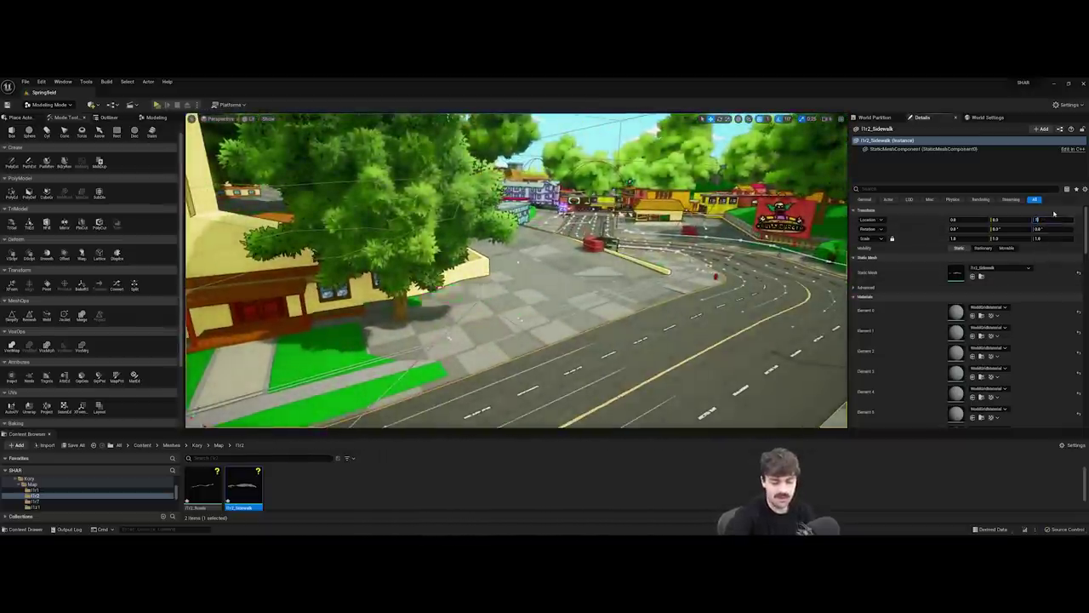
{"action": "scroll", "coordinate": [979, 255], "scroll_direction": "down", "scroll_amount": 1}
{"action": "left_click", "coordinate": [985, 264]}
{"action": "type", "text": "grass"}
{"action": "left_click", "coordinate": [1010, 359]}
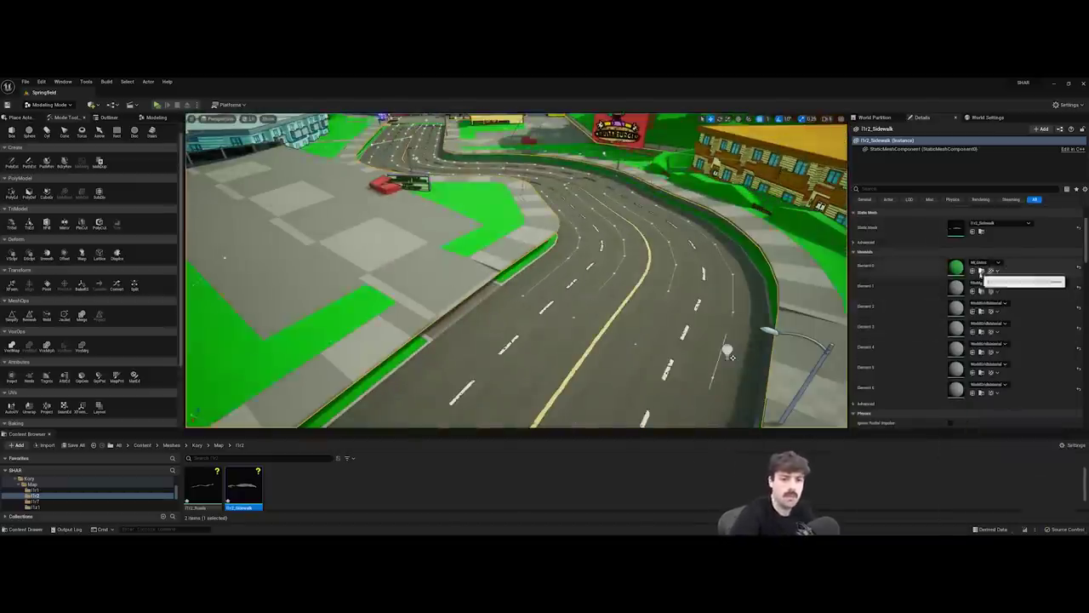
{"action": "left_click", "coordinate": [981, 271]}
Enlarge the content browser and place assets from it around the street.
{"action": "left_click_drag", "start_coordinate": [595, 429], "coordinate": [596, 384]}
{"action": "right_click_drag", "start_coordinate": [511, 272], "coordinate": [587, 281]}
{"action": "left_click_drag", "start_coordinate": [545, 464], "coordinate": [460, 281]}
{"action": "right_click_drag", "start_coordinate": [511, 272], "coordinate": [426, 298]}
{"action": "scroll", "coordinate": [460, 468], "scroll_direction": "down", "scroll_amount": 1}
{"action": "left_click_drag", "start_coordinate": [333, 439], "coordinate": [502, 327]}
{"action": "right_click_drag", "start_coordinate": [502, 328], "coordinate": [510, 289]}
{"action": "left_click_drag", "start_coordinate": [717, 447], "coordinate": [608, 268]}
{"action": "right_click_drag", "start_coordinate": [608, 268], "coordinate": [683, 282]}
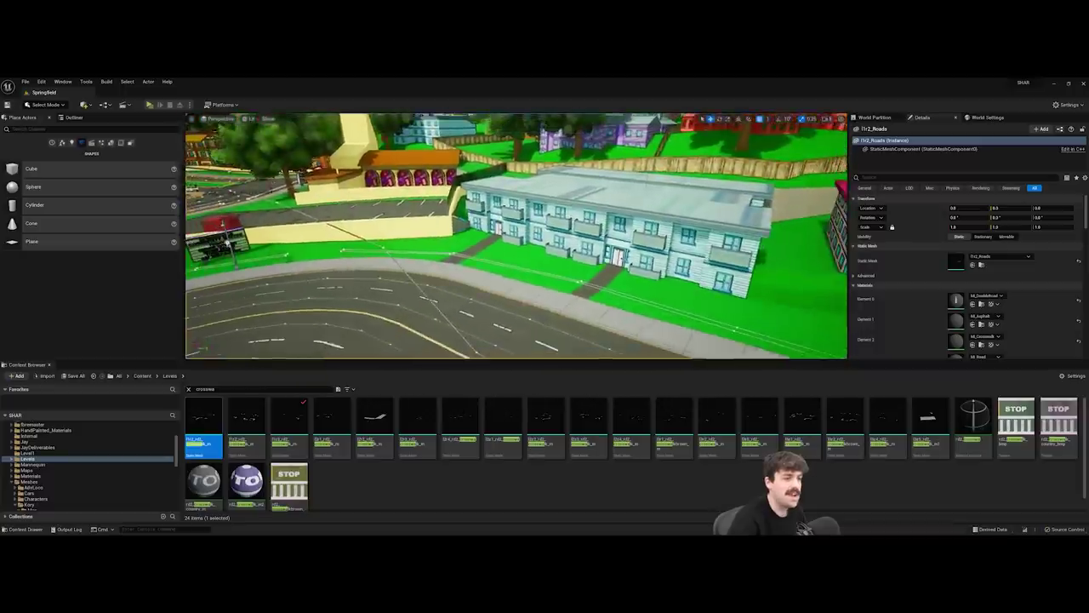
Look over the apartment street and examine the Lard Lad Donuts billboard from several distances.
{"action": "left_click", "coordinate": [502, 298]}
{"action": "right_click_drag", "start_coordinate": [511, 255], "coordinate": [553, 272]}
{"action": "key", "text": "w"}
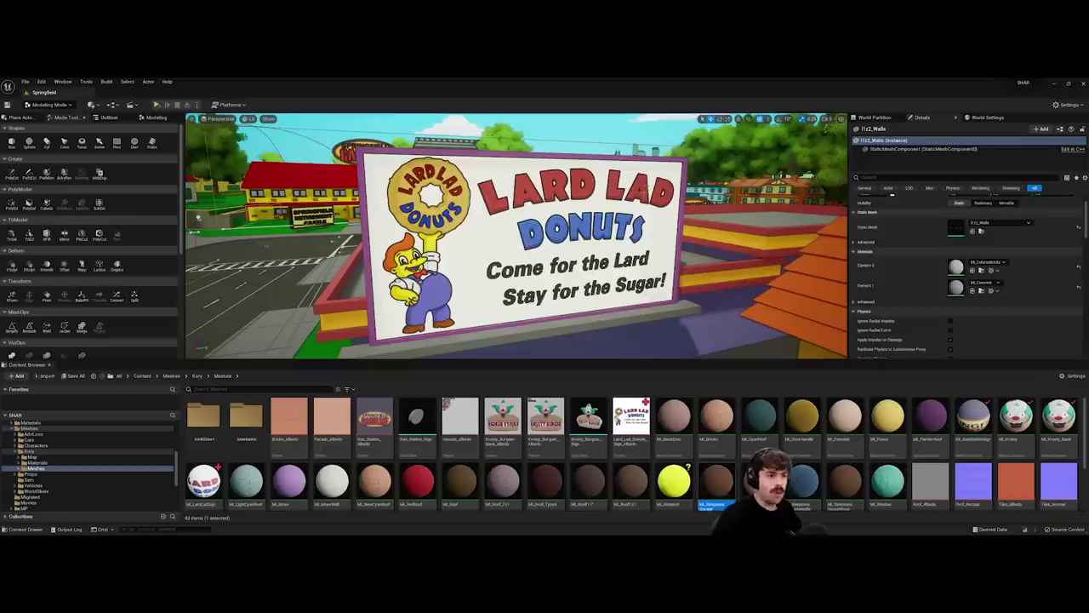
{"action": "right_click_drag", "start_coordinate": [516, 236], "coordinate": [502, 231]}
{"action": "key", "text": "w"}
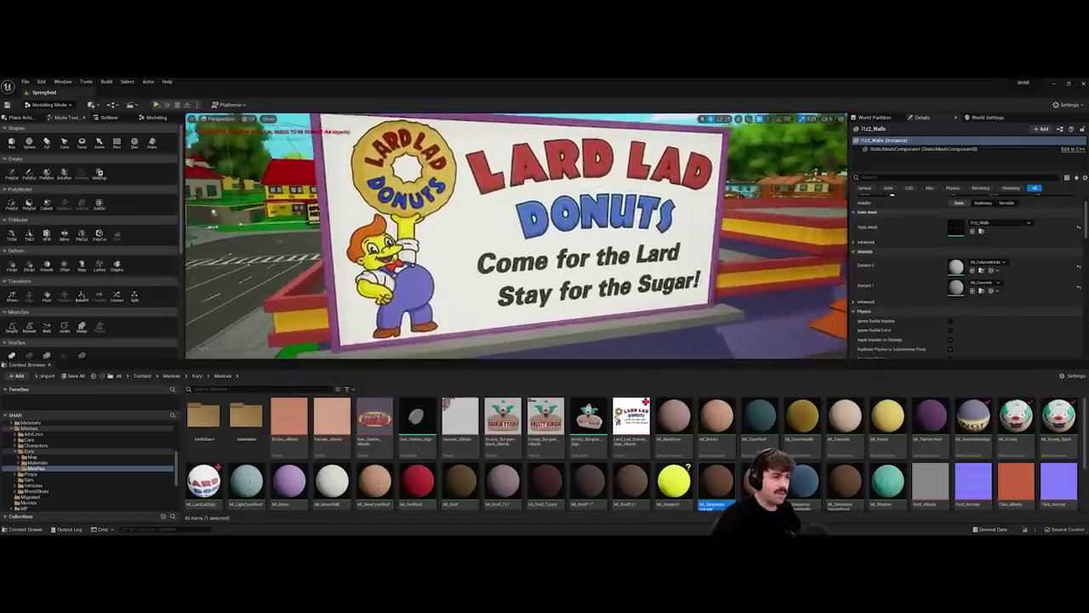
{"action": "key", "text": "s"}
{"action": "mouse_move", "coordinate": [587, 224]}
{"action": "right_mouse_down"}
{"action": "mouse_move", "coordinate": [568, 218]}
{"action": "mouse_move", "coordinate": [598, 225]}
{"action": "right_mouse_up"}
{"action": "key", "text": "w"}
{"action": "key", "text": "s"}
{"action": "key", "text": "s"}
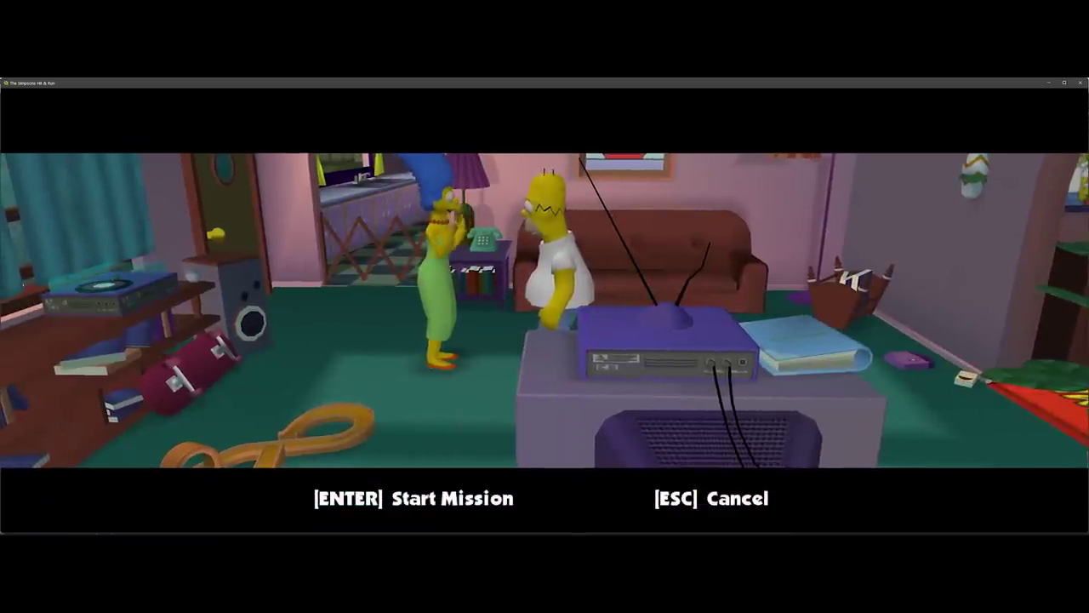
In the original The Simpsons Hit & Run, start Marge's mission and jump Homer over the boxes outside the Kwik-E-Mart.
{"action": "key", "text": "Return"}
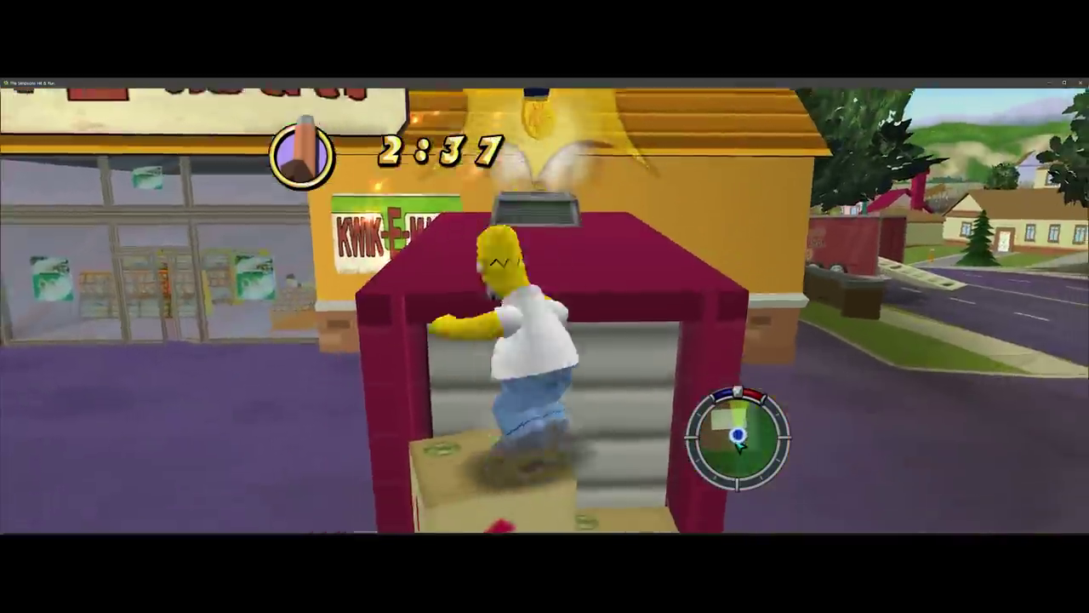
{"action": "key", "text": "space"}
{"action": "key", "text": "w"}
{"action": "key", "text": "d"}
{"action": "key", "text": "w"}
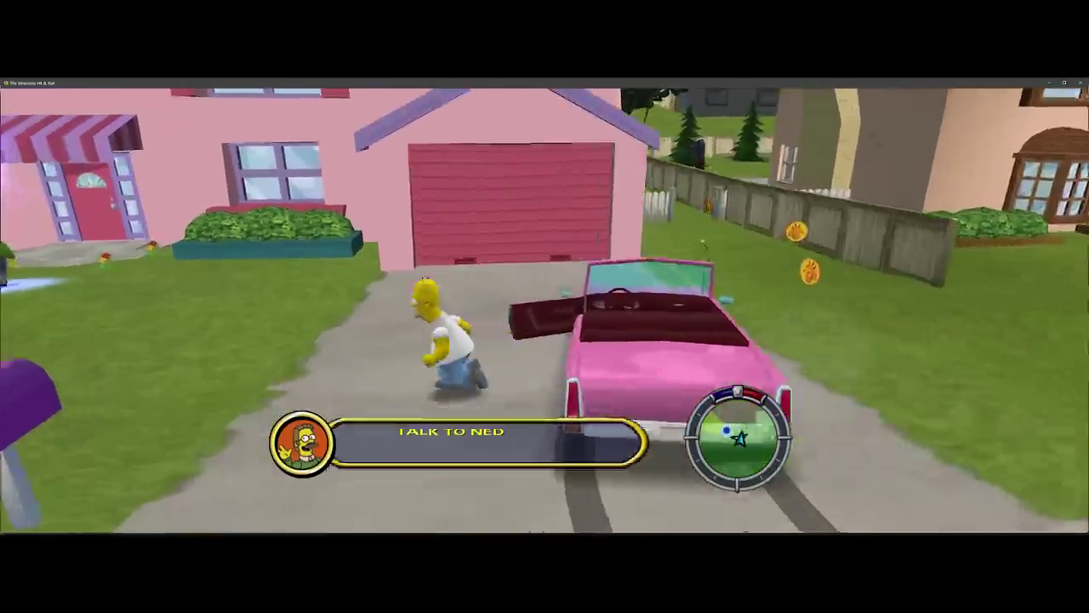
Run Homer from the driveway across the lawn of the pink house and talk to Ned.
{"action": "key", "text": "w"}
{"action": "key", "text": "w"}
{"action": "key", "text": "a"}
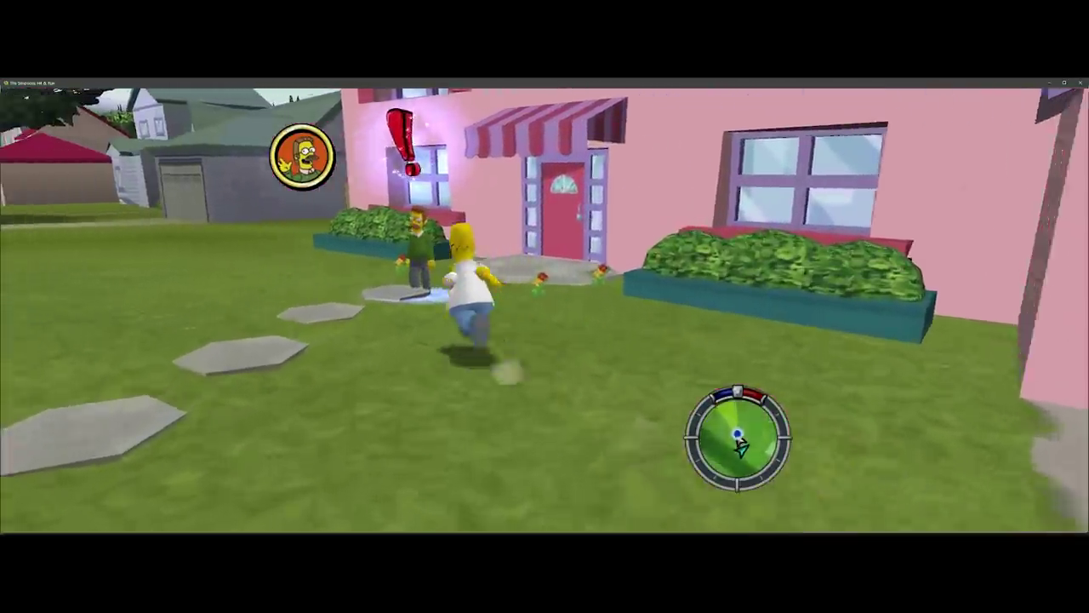
{"action": "key", "text": "a"}
{"action": "key", "text": "e"}
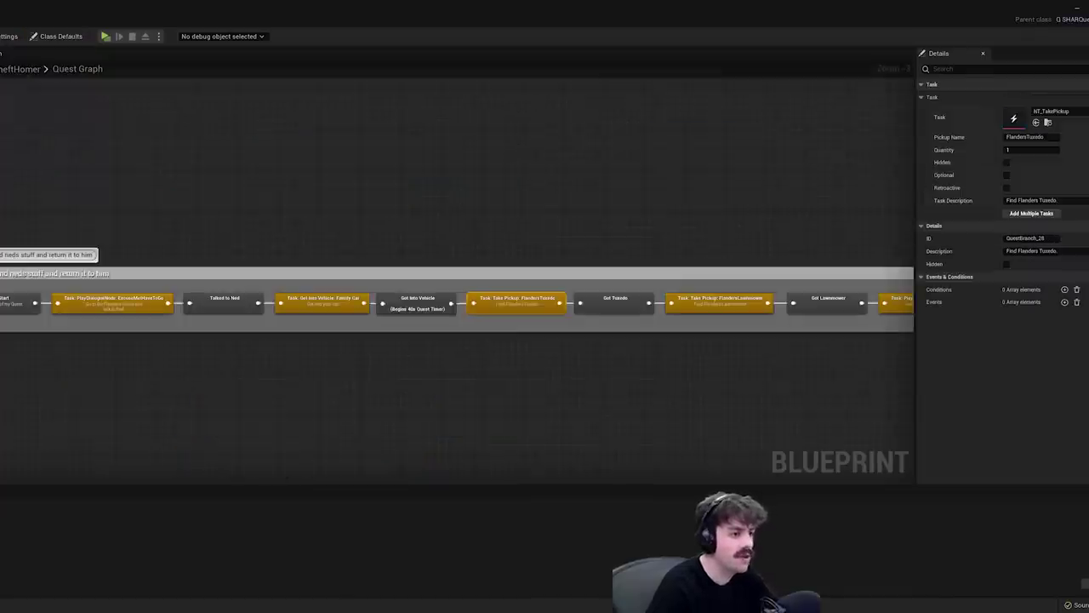
In the Unreal Engine quest graph, examine the node sequence around talking to Ned, entering the vehicle and finding the tuxedo.
{"action": "scroll", "coordinate": [459, 289], "scroll_direction": "down", "scroll_amount": 3}
{"action": "left_click_drag", "start_coordinate": [4, 358], "coordinate": [859, 209]}
{"action": "right_click_drag", "start_coordinate": [802, 222], "coordinate": [624, 225]}
{"action": "left_click_drag", "start_coordinate": [434, 348], "coordinate": [879, 241]}
{"action": "right_click_drag", "start_coordinate": [501, 225], "coordinate": [662, 217]}
{"action": "left_click", "coordinate": [228, 238]}
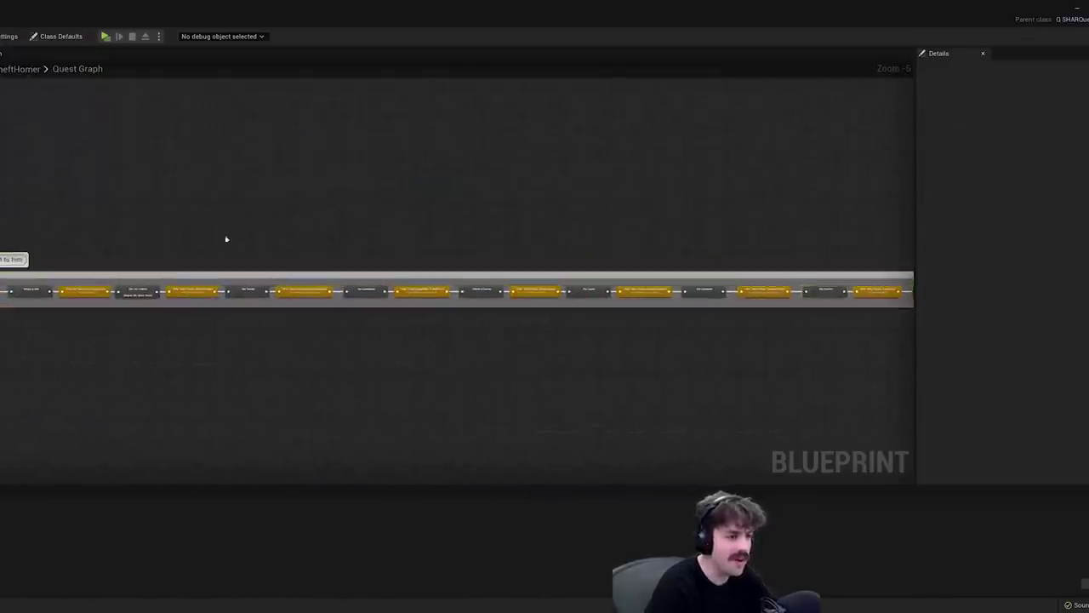
{"action": "right_click_drag", "start_coordinate": [123, 264], "coordinate": [430, 261]}
{"action": "scroll", "coordinate": [412, 279], "scroll_direction": "up", "scroll_amount": 5}
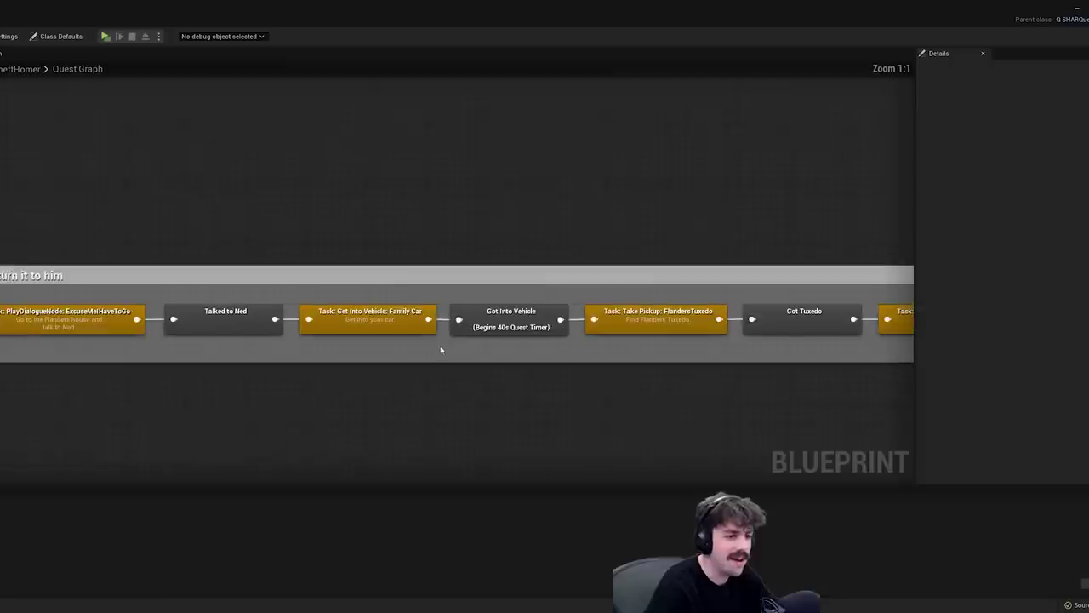
Try a timer duration of 120 on the Got Into Vehicle node and restore it to 40.
{"action": "left_click", "coordinate": [517, 327]}
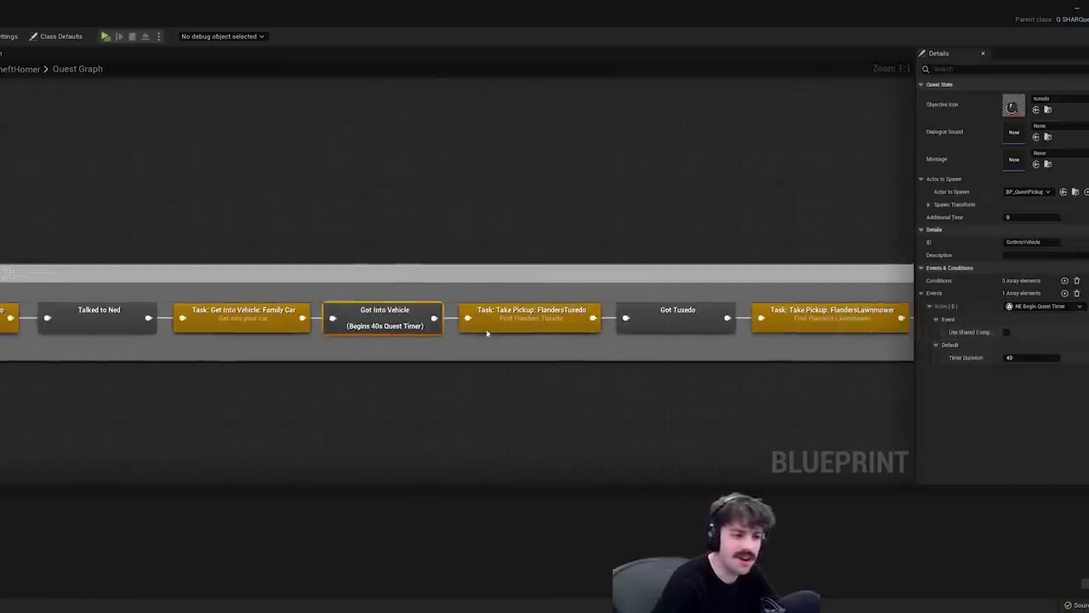
{"action": "scroll", "coordinate": [400, 329], "scroll_direction": "down", "scroll_amount": 1}
{"action": "left_click", "coordinate": [1021, 357]}
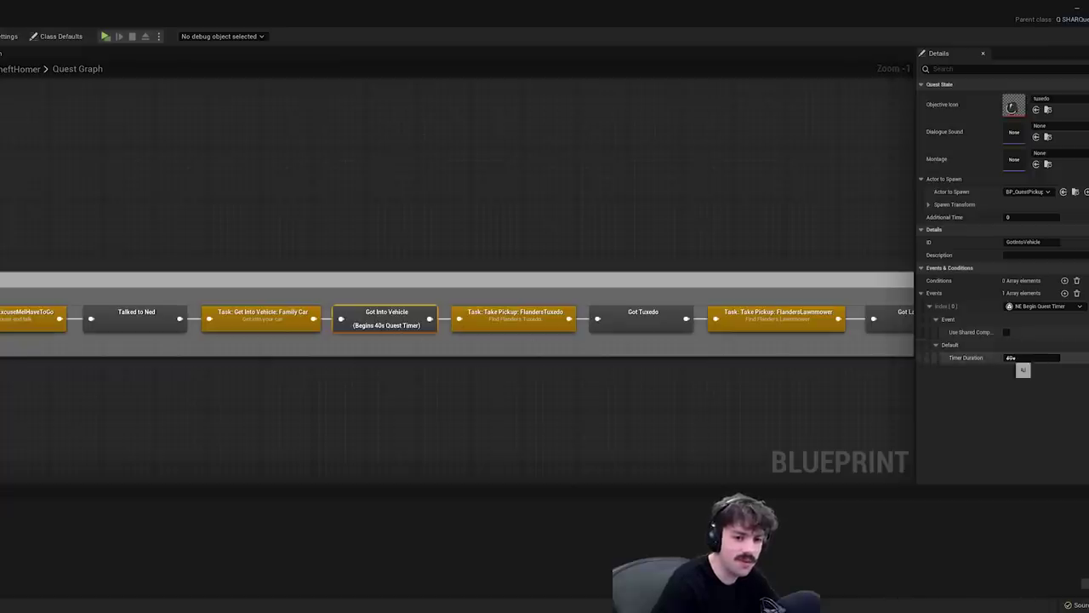
{"action": "left_click", "coordinate": [1019, 358]}
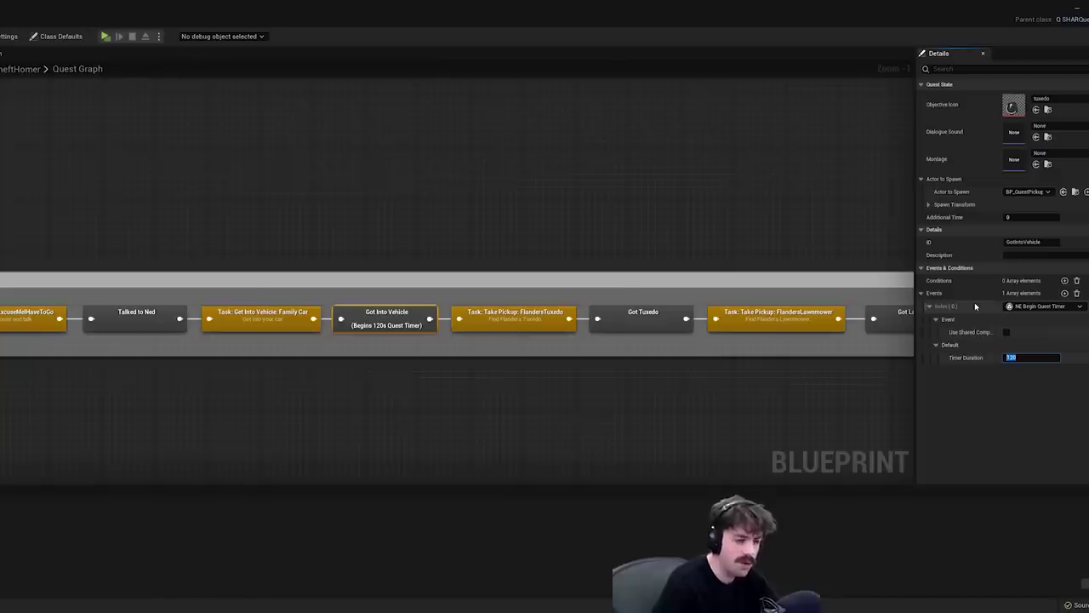
{"action": "type", "text": "40"}
{"action": "key", "text": "Return"}
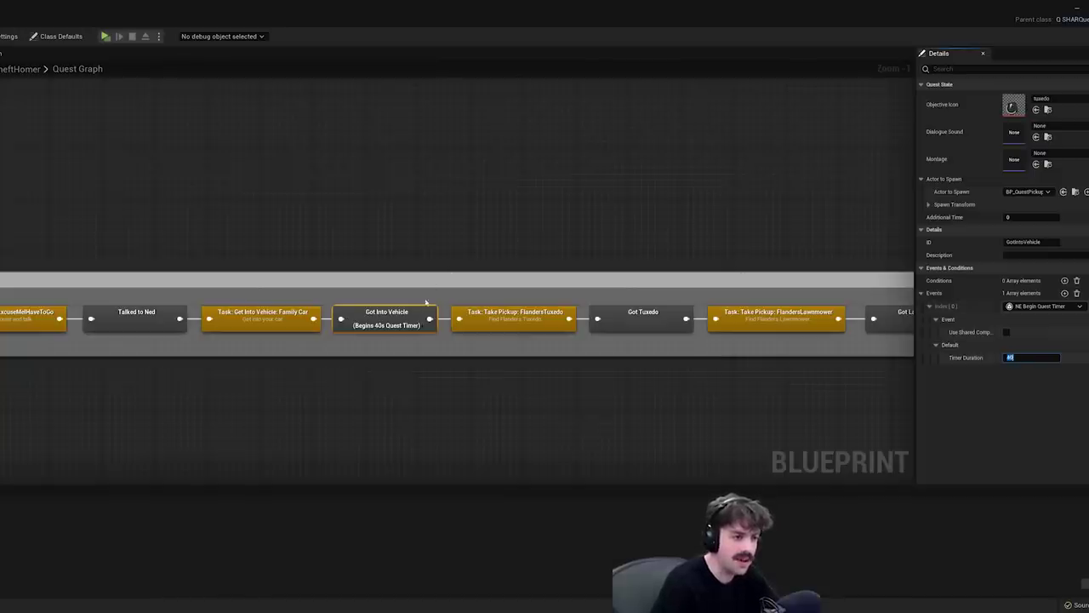
Follow the remaining pickup nodes to Mission Succeeded and inspect the Back at Flanders House node's End Quest Timer event.
{"action": "left_click", "coordinate": [383, 329]}
{"action": "right_click_drag", "start_coordinate": [532, 320], "coordinate": [182, 326]}
{"action": "right_click_drag", "start_coordinate": [458, 328], "coordinate": [195, 323]}
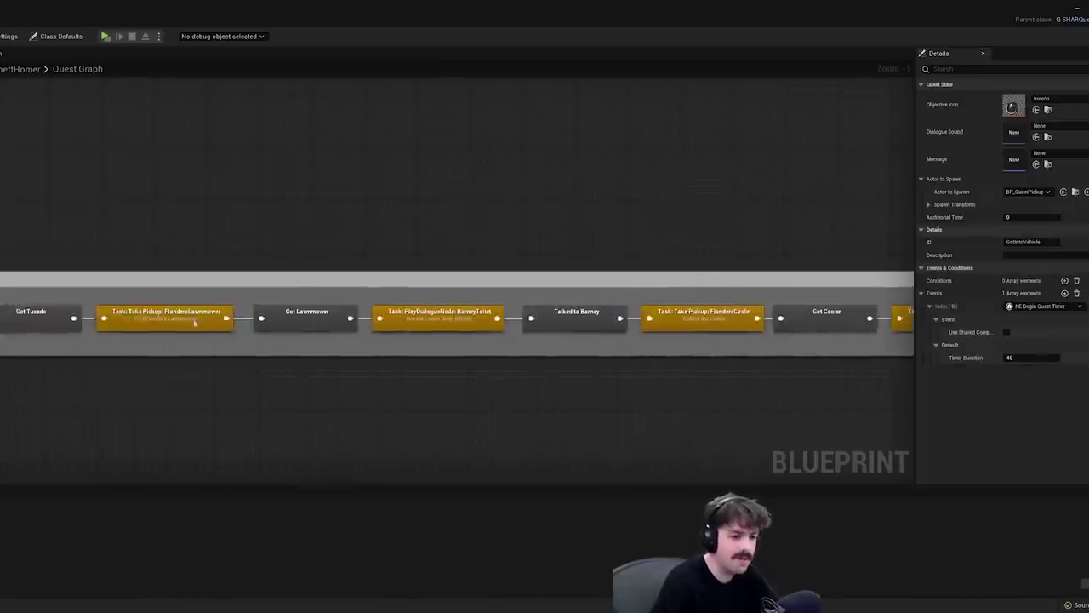
{"action": "right_click_drag", "start_coordinate": [561, 341], "coordinate": [100, 338]}
{"action": "right_click_drag", "start_coordinate": [470, 331], "coordinate": [49, 335]}
{"action": "right_click_drag", "start_coordinate": [408, 336], "coordinate": [110, 336]}
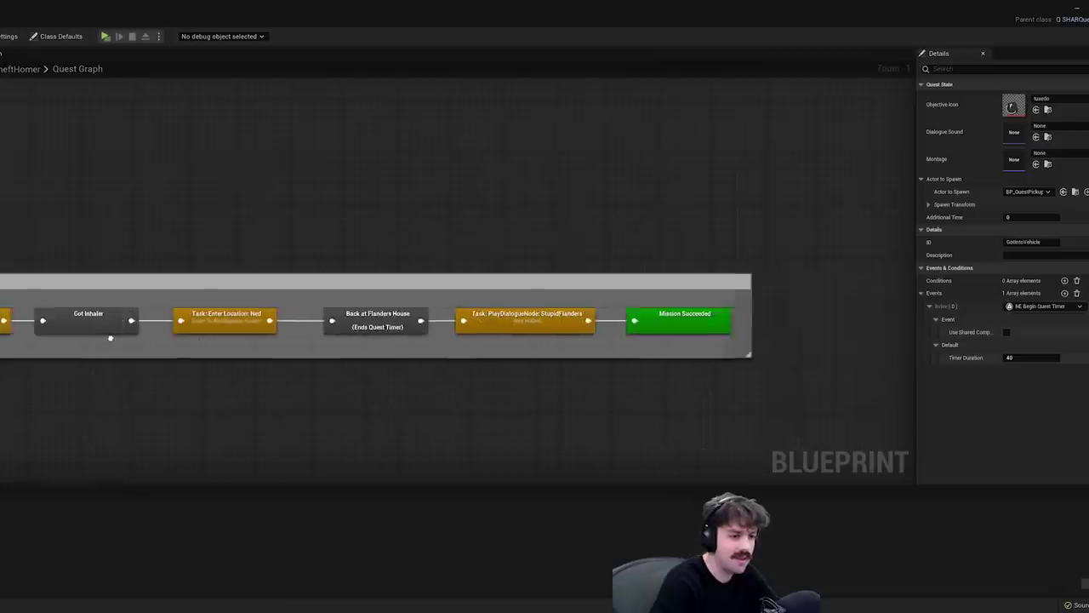
{"action": "scroll", "coordinate": [349, 342], "scroll_direction": "up", "scroll_amount": 1}
{"action": "left_click", "coordinate": [404, 321]}
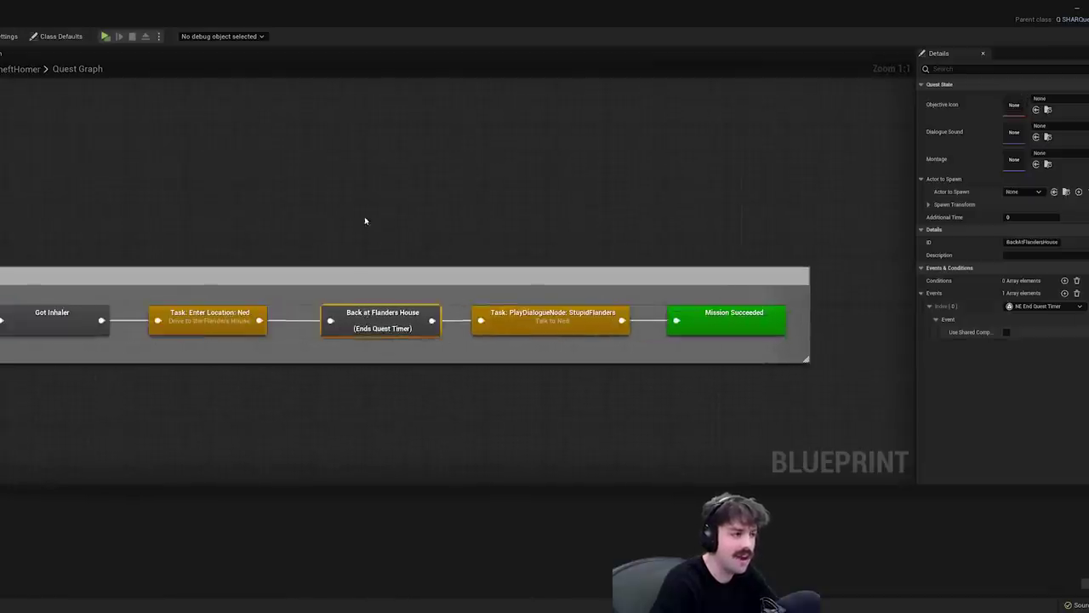
{"action": "left_click", "coordinate": [365, 220]}
{"action": "scroll", "coordinate": [355, 223], "scroll_direction": "down", "scroll_amount": 2}
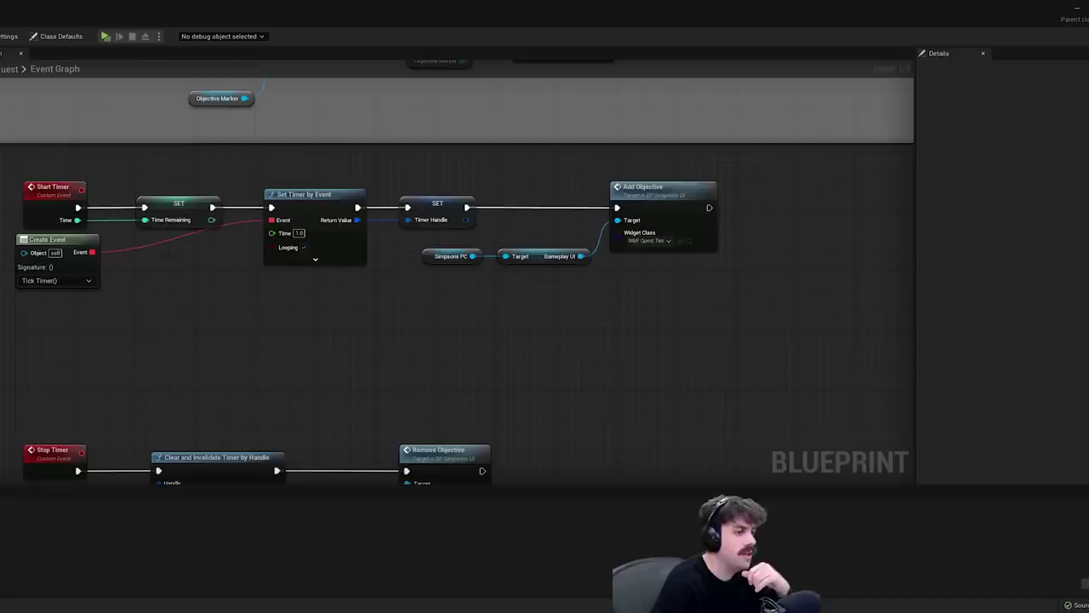
Review the Start Timer and Stop Timer events and the countdown text in the quest timer widget.
{"action": "left_click_drag", "start_coordinate": [3, 350], "coordinate": [774, 194]}
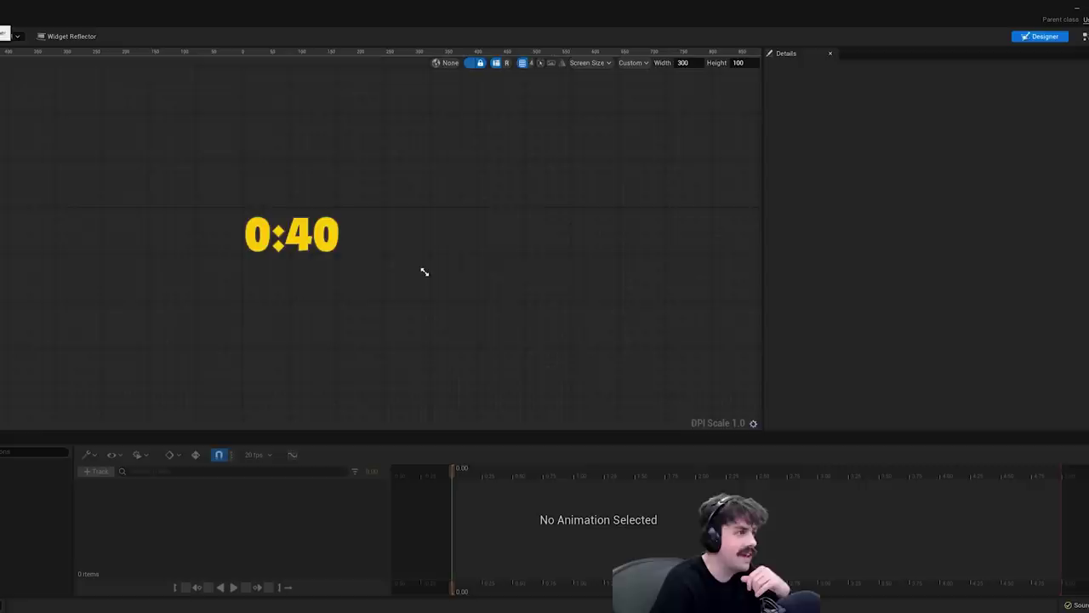
{"action": "left_click", "coordinate": [274, 257]}
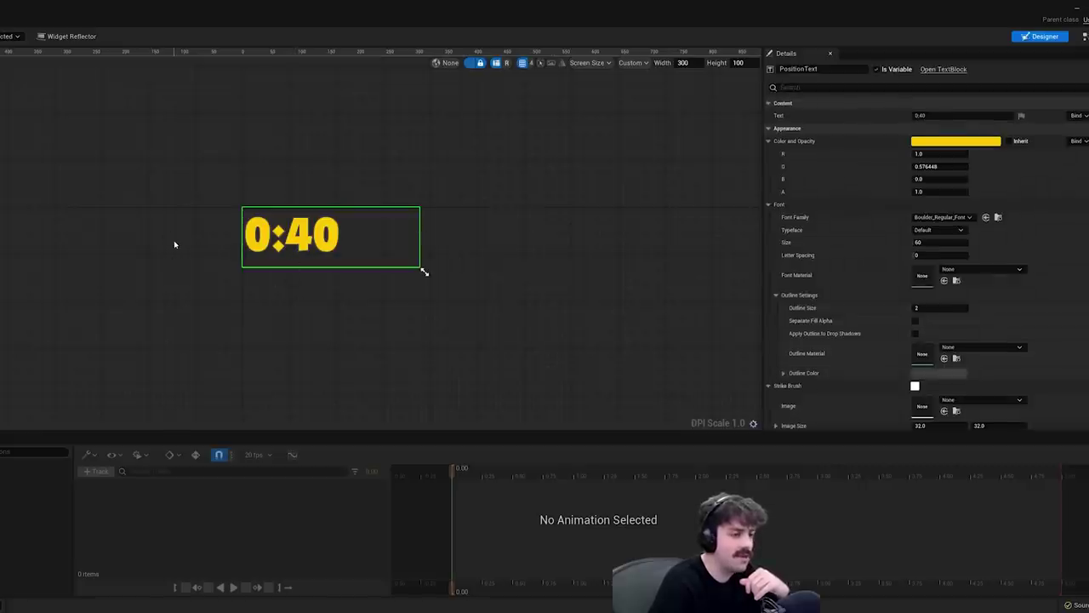
{"action": "left_click", "coordinate": [174, 245]}
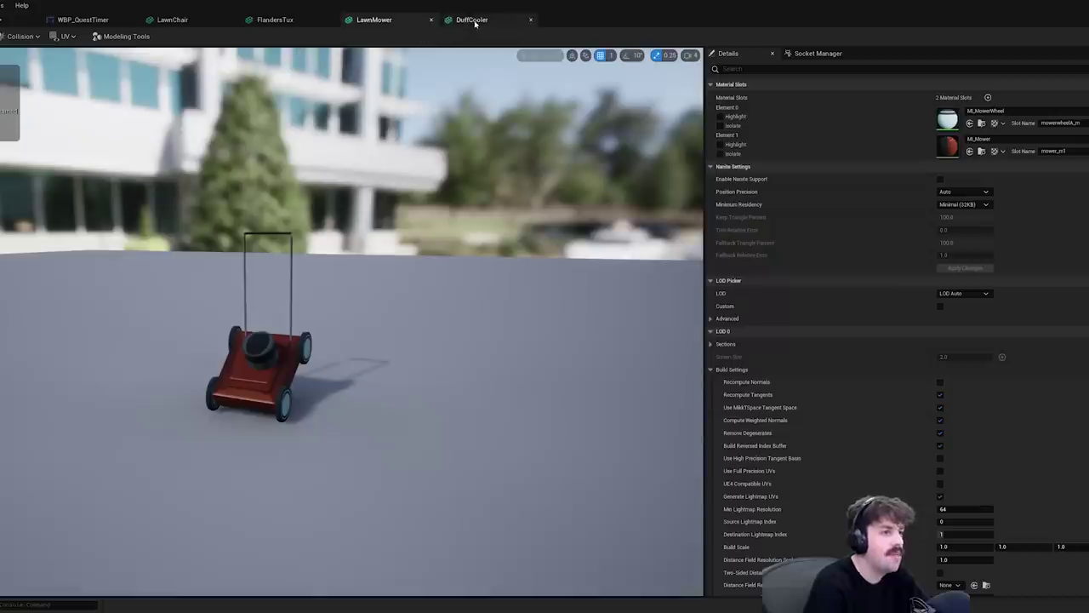
Inspect the DuffCooler mesh and view the LawnMower mesh up close and from the side.
{"action": "left_click", "coordinate": [455, 19]}
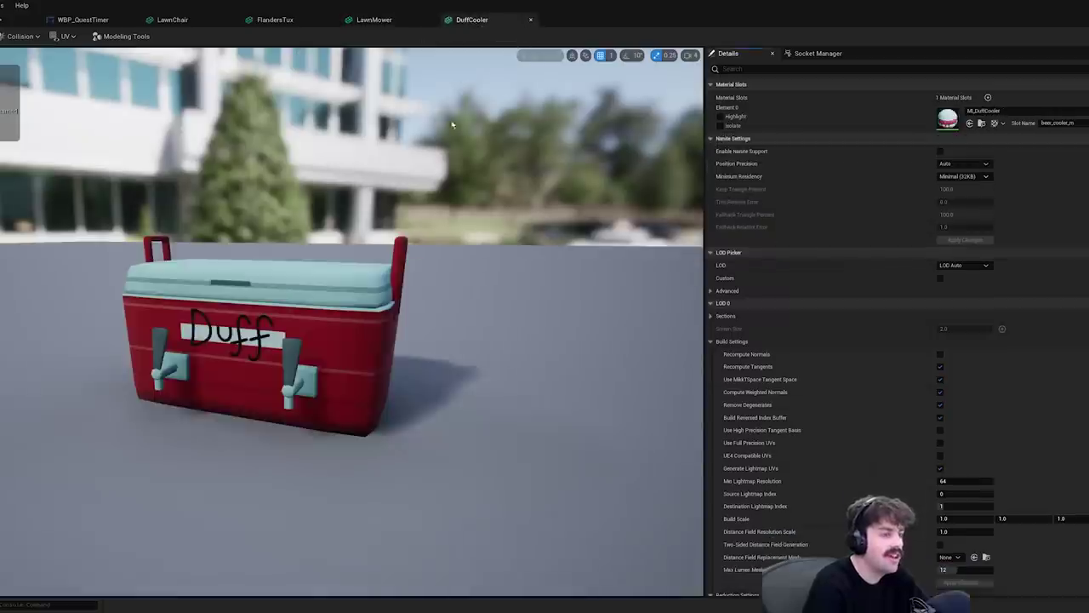
{"action": "left_click", "coordinate": [383, 20]}
{"action": "scroll", "coordinate": [287, 267], "scroll_direction": "up", "scroll_amount": 5}
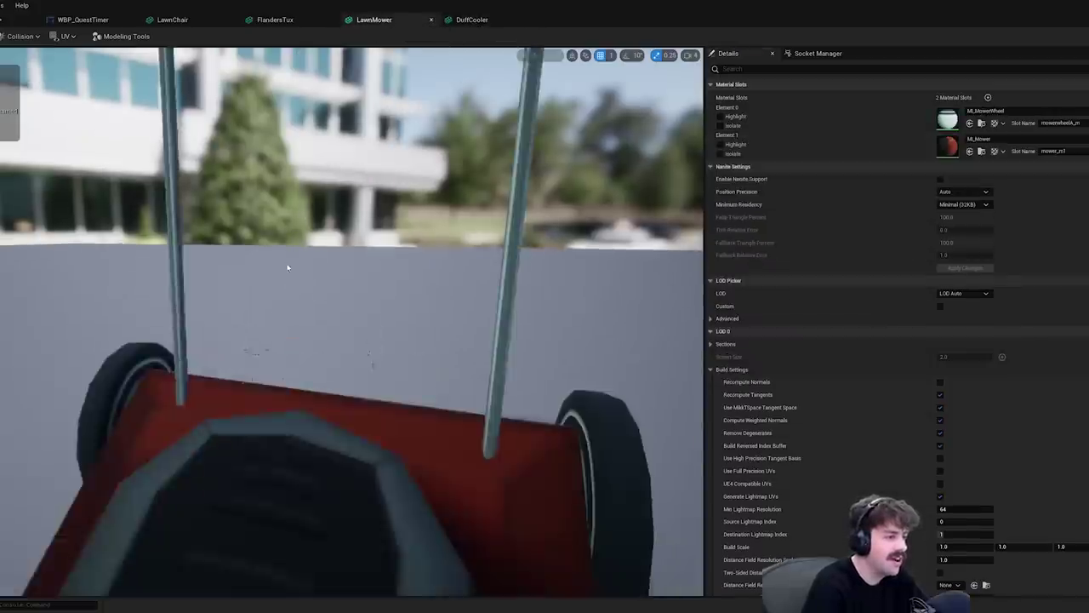
{"action": "right_click_drag", "start_coordinate": [288, 267], "coordinate": [263, 262]}
{"action": "key", "text": "d"}
{"action": "key", "text": "s"}
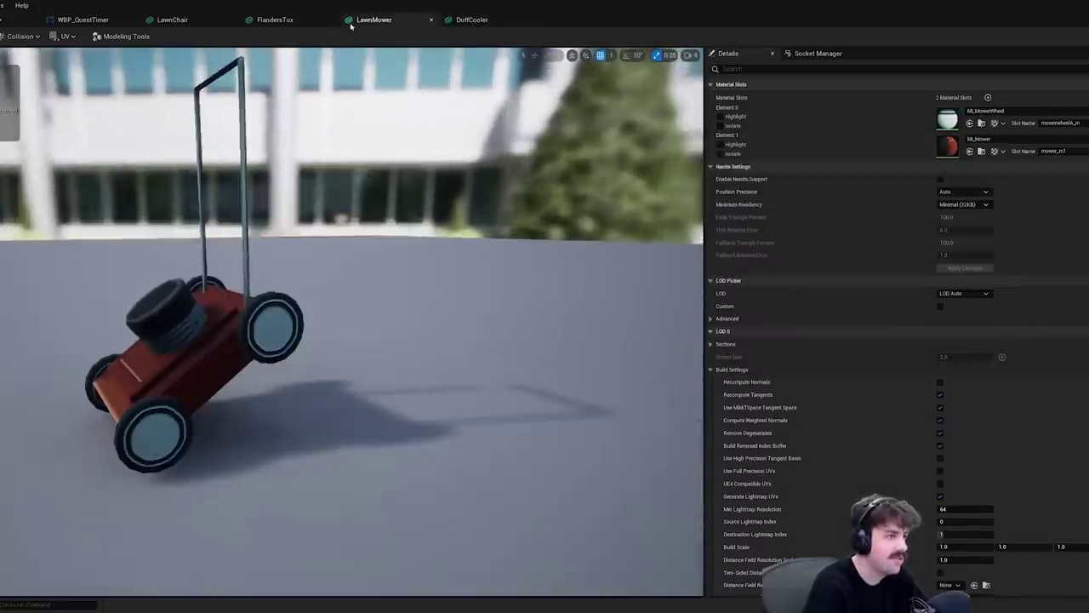
Inspect the FlandersTux and LawnChair meshes up close in their mesh editors.
{"action": "left_click", "coordinate": [275, 19]}
{"action": "scroll", "coordinate": [217, 135], "scroll_direction": "up", "scroll_amount": 3}
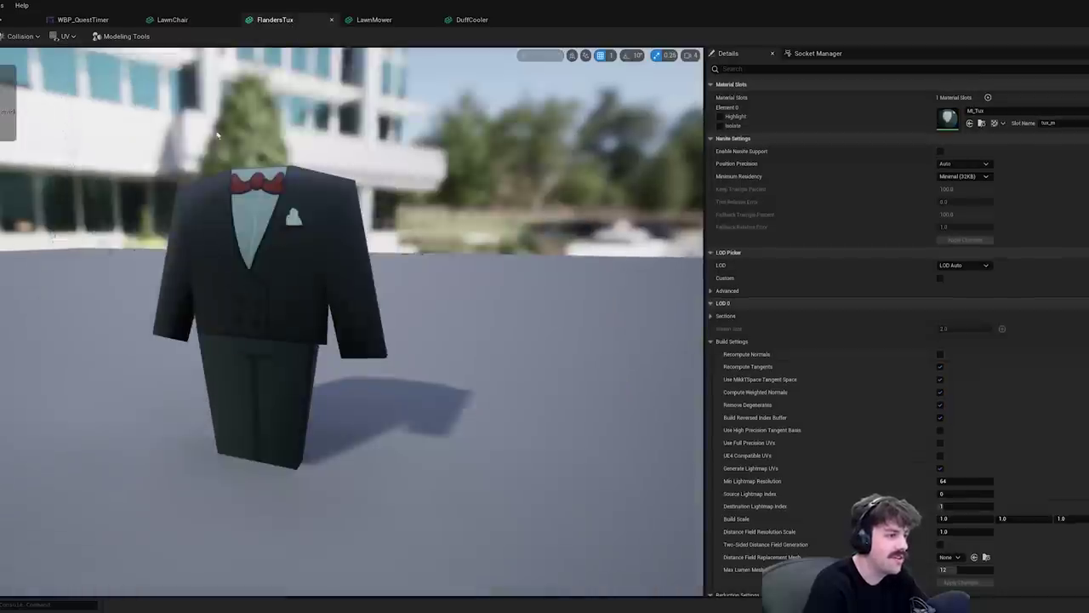
{"action": "left_click", "coordinate": [172, 20]}
{"action": "scroll", "coordinate": [223, 122], "scroll_direction": "up", "scroll_amount": 3}
{"action": "left_click_drag", "start_coordinate": [224, 127], "coordinate": [251, 239]}
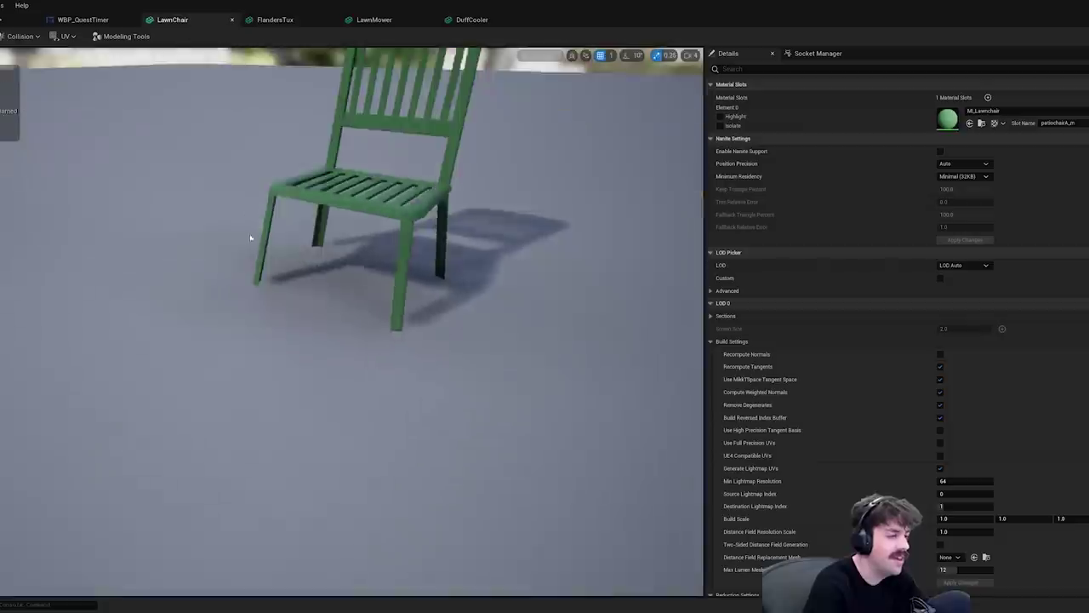
Frame the whole LawnChair mesh in its editor viewport and view it from farther away.
{"action": "key", "text": "f"}
{"action": "scroll", "coordinate": [251, 237], "scroll_direction": "down", "scroll_amount": 4}
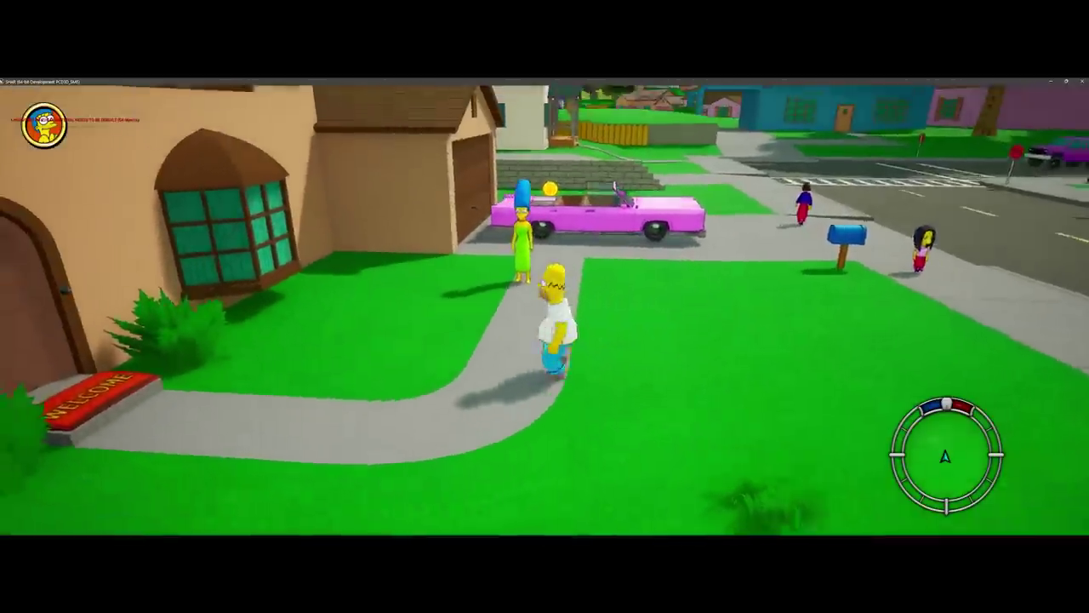
In the running game build, talk to Marge to start the Petty Theft Homer quest and talk to Ned outside the Flanders house.
{"action": "key", "text": "e"}
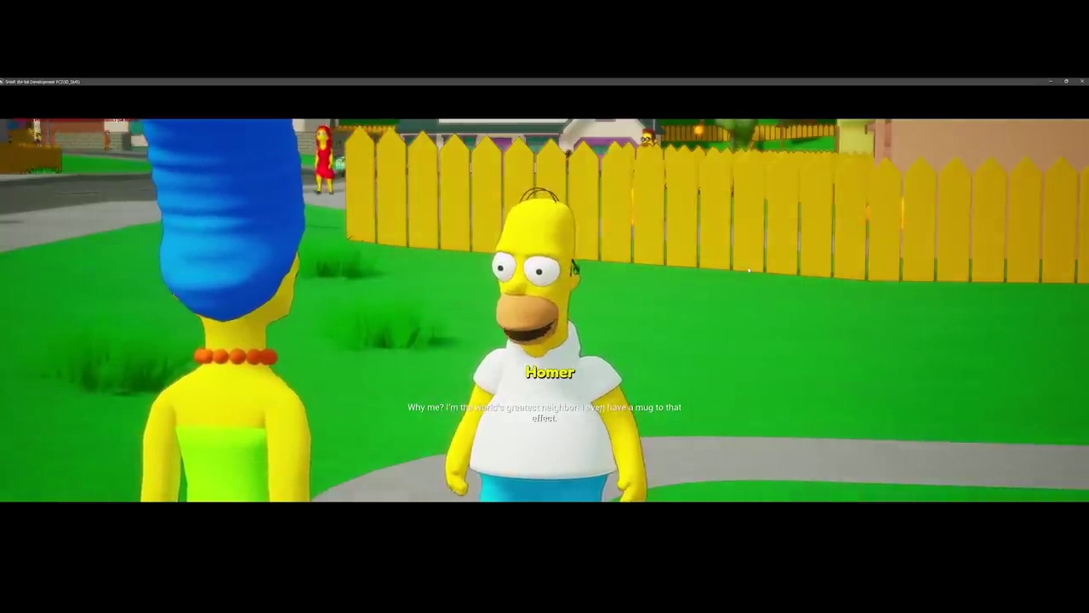
{"action": "key", "text": "w"}
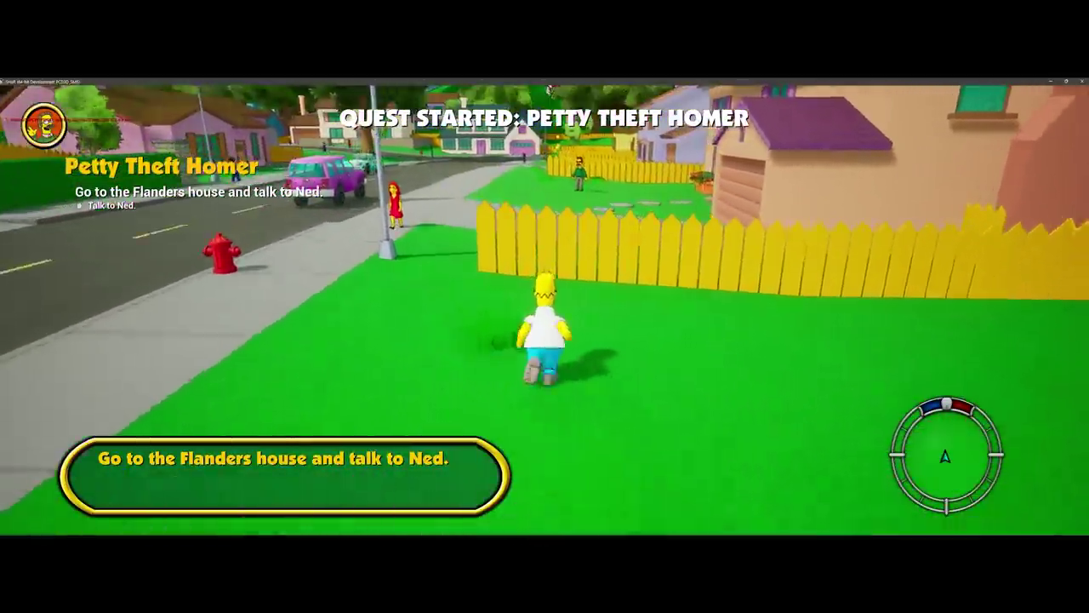
{"action": "key", "text": "space"}
{"action": "key", "text": "w"}
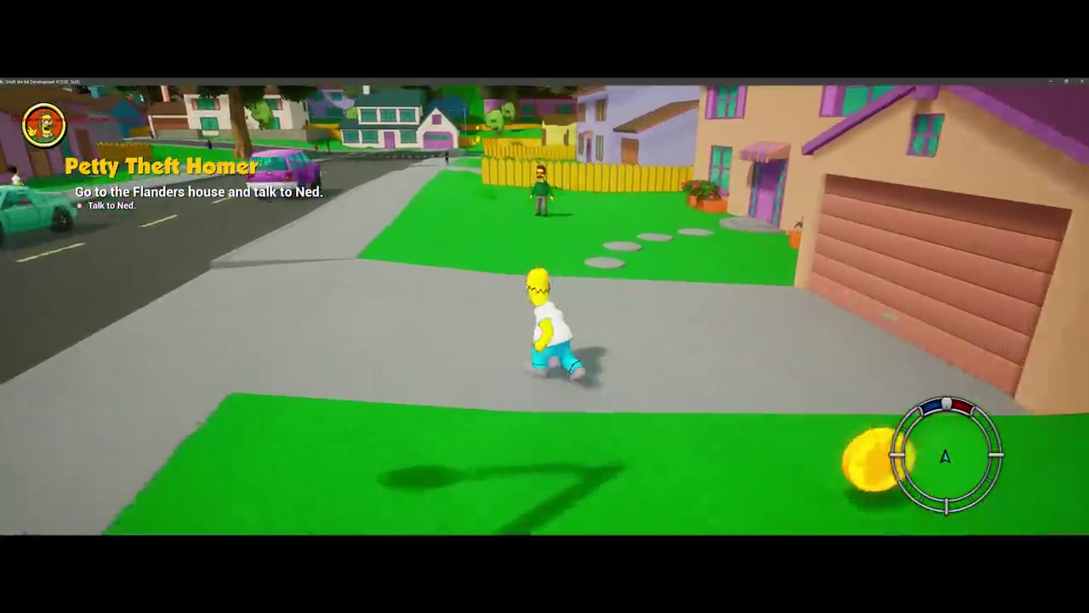
{"action": "key", "text": "w"}
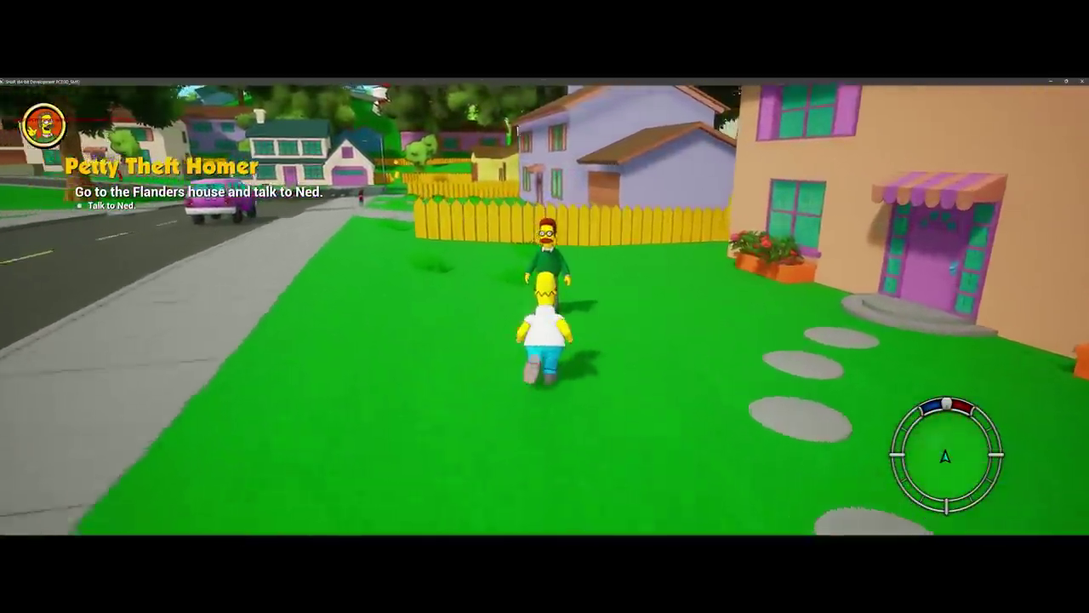
{"action": "key", "text": "e"}
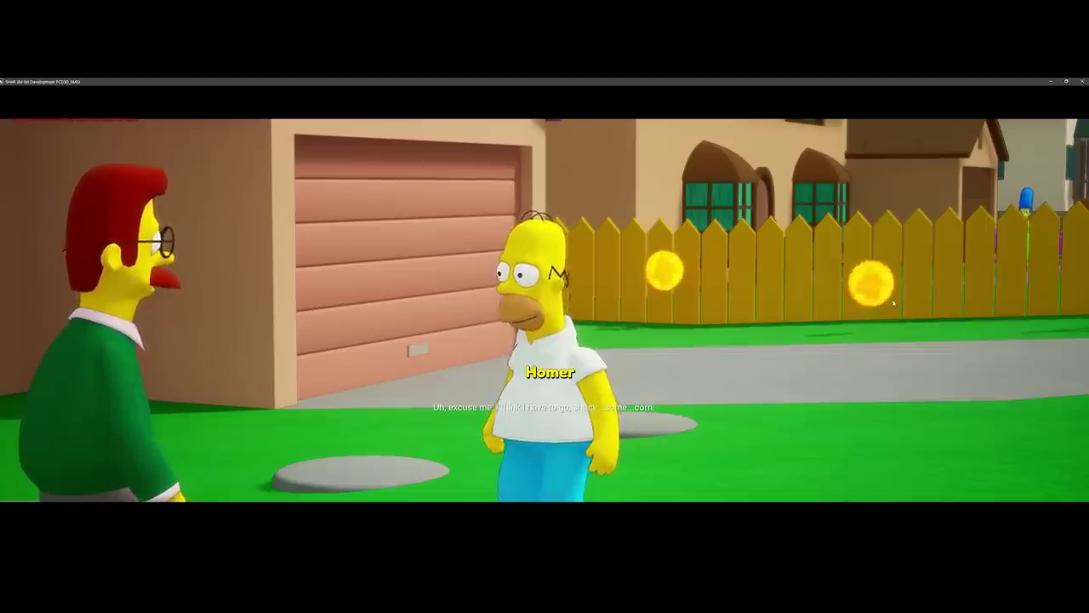
Run Homer back from the Flanders lawn to the pink convertible in the Simpsons' driveway and get into it.
{"action": "key", "text": "s"}
{"action": "key", "text": "d"}
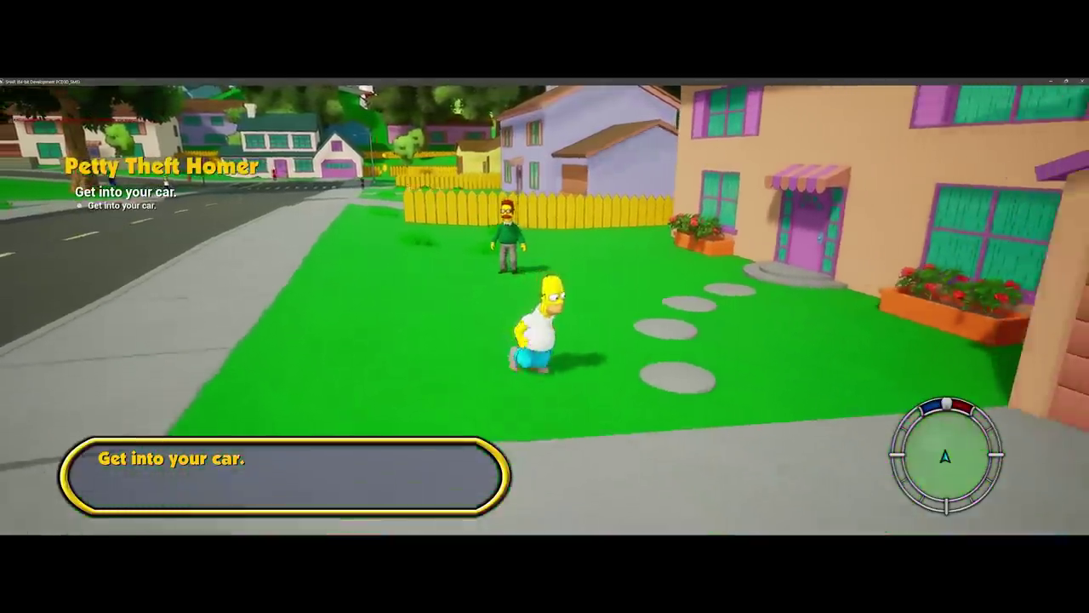
{"action": "key", "text": "w"}
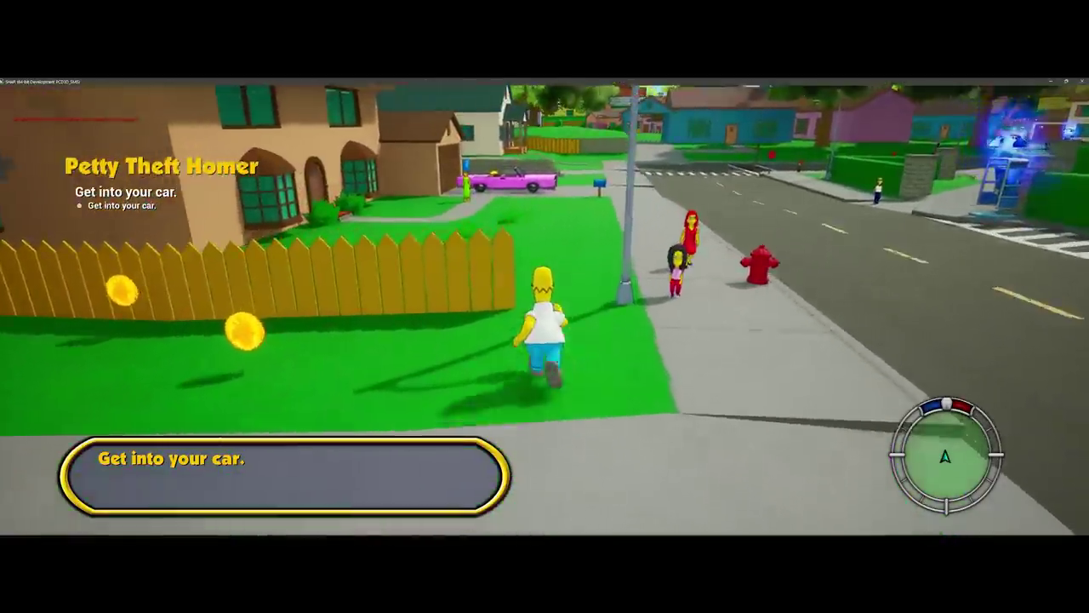
{"action": "key", "text": "w"}
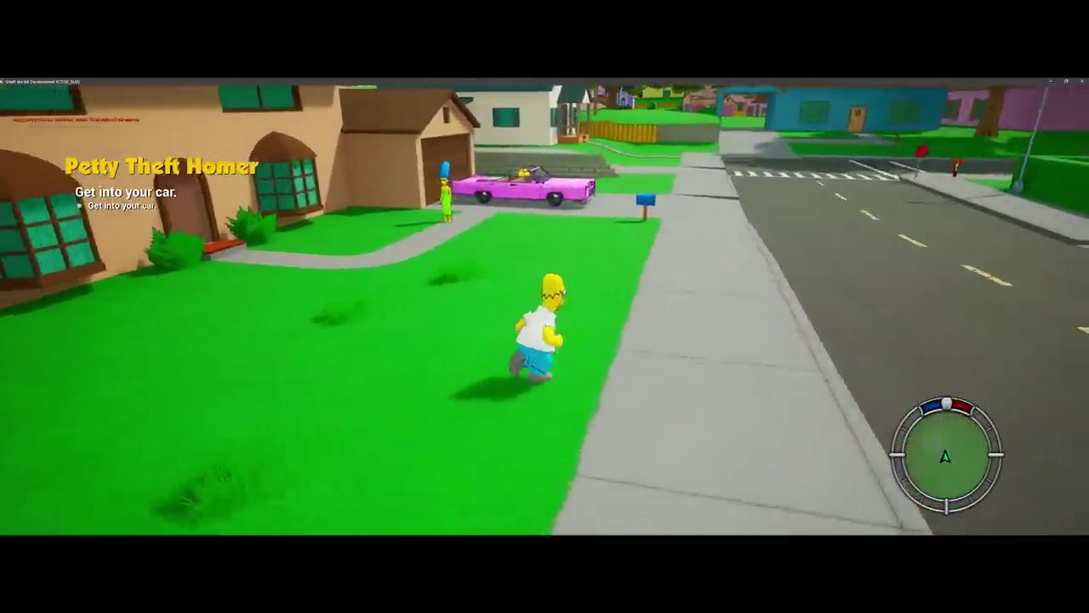
{"action": "key", "text": "w"}
{"action": "key", "text": "e"}
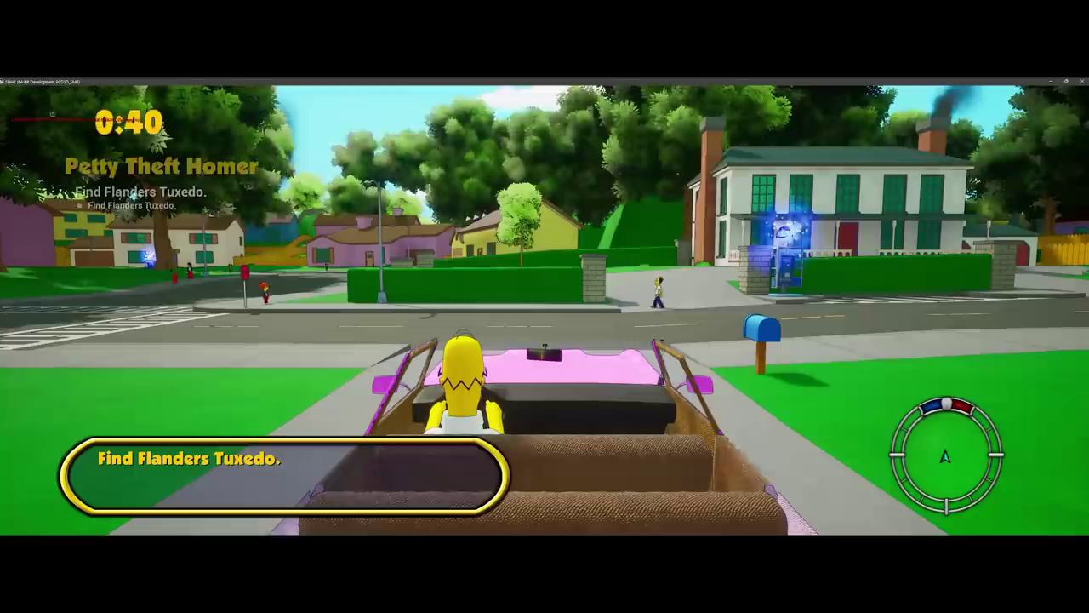
Drive out of the driveway and along the street to collect Flanders' tuxedo.
{"action": "key", "text": "w"}
{"action": "key", "text": "d"}
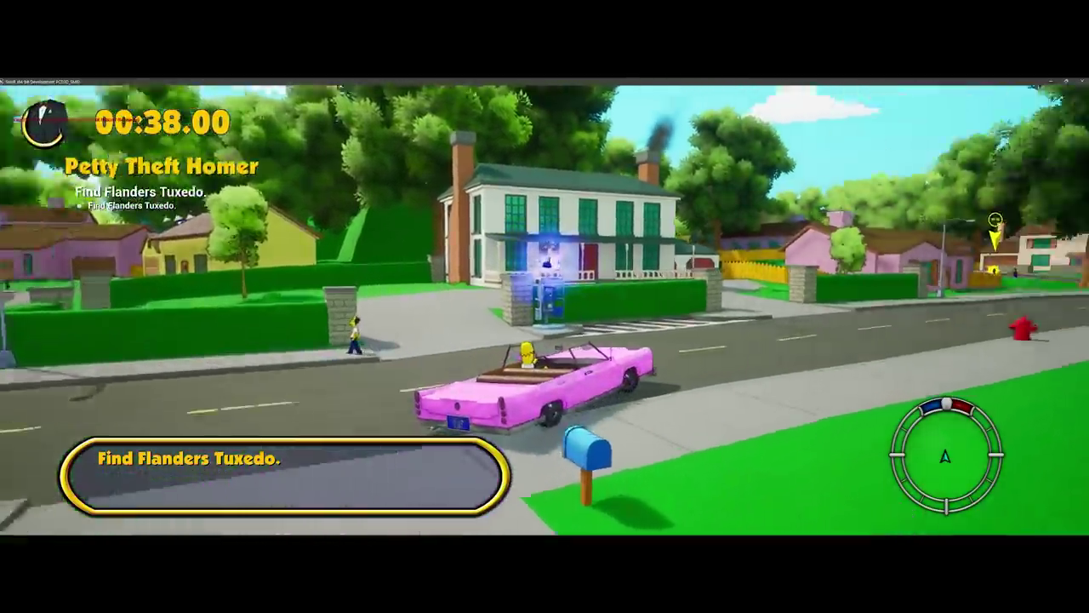
{"action": "key", "text": "w"}
{"action": "key", "text": "d"}
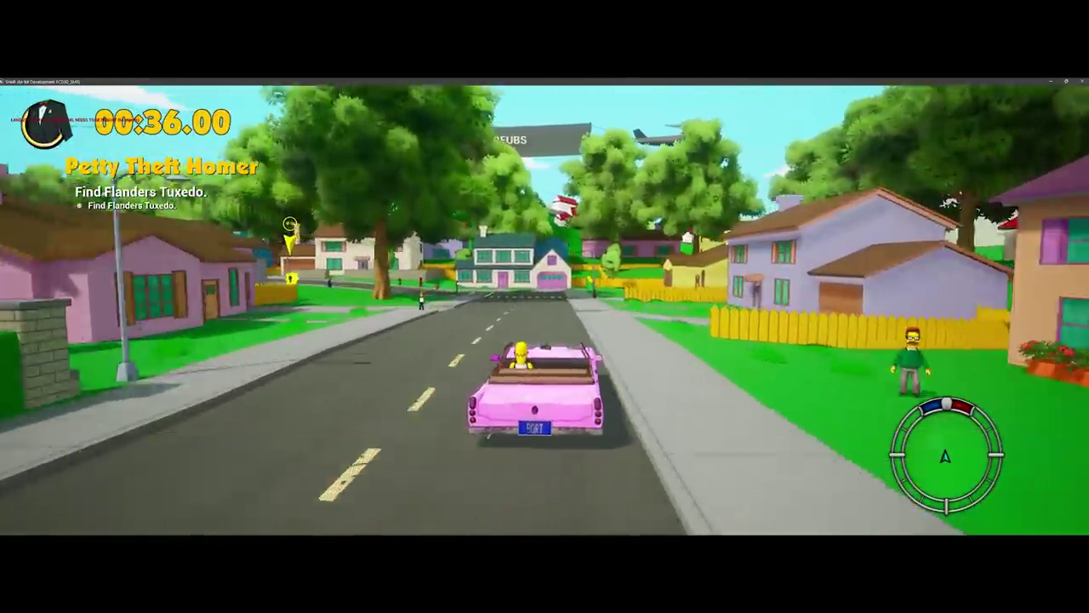
{"action": "key", "text": "w"}
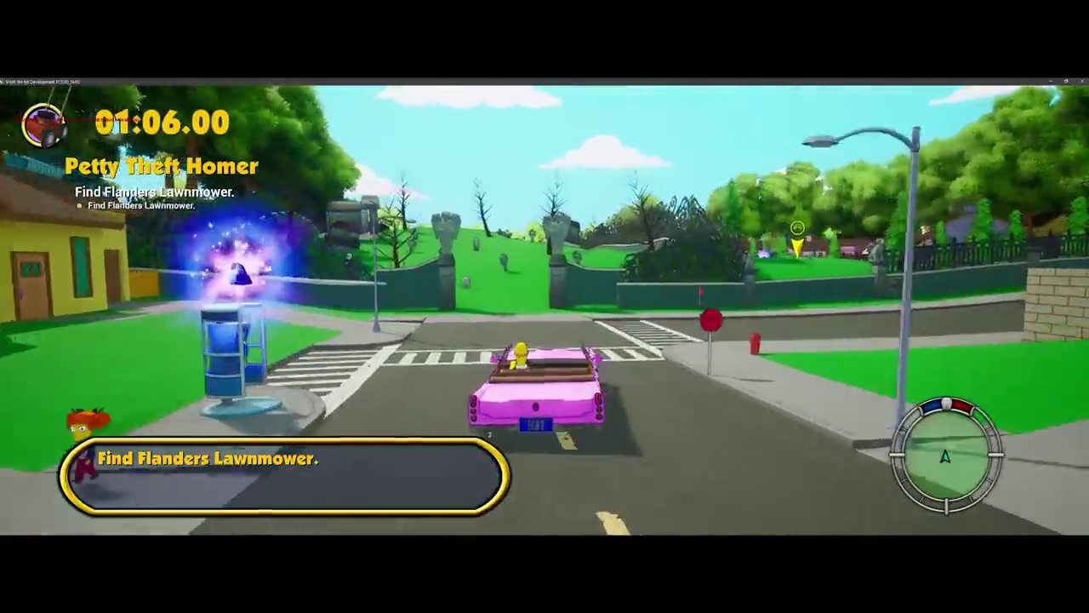
Drive around the pet cemetery road to the marker and collect Flanders' lawnmower.
{"action": "key", "text": "w"}
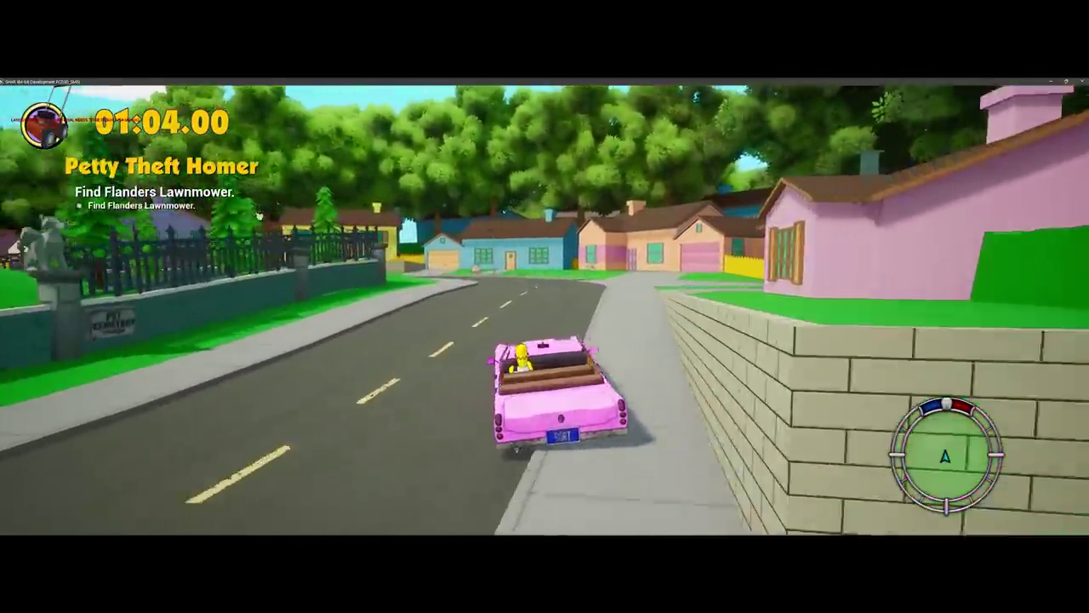
{"action": "key", "text": "a"}
{"action": "key", "text": "w"}
{"action": "key", "text": "a"}
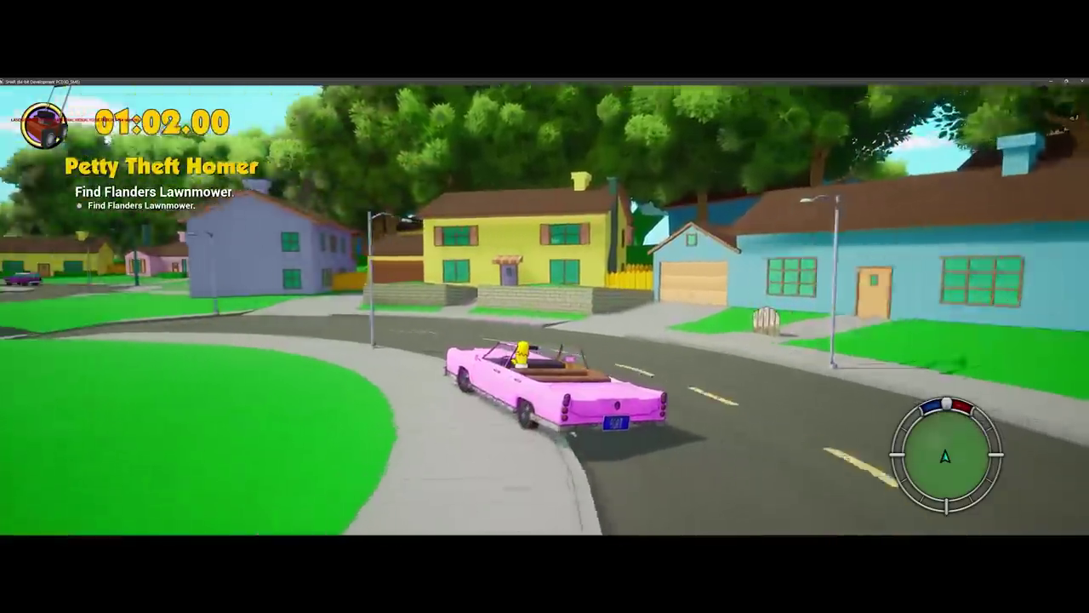
{"action": "key", "text": "w"}
{"action": "key", "text": "a"}
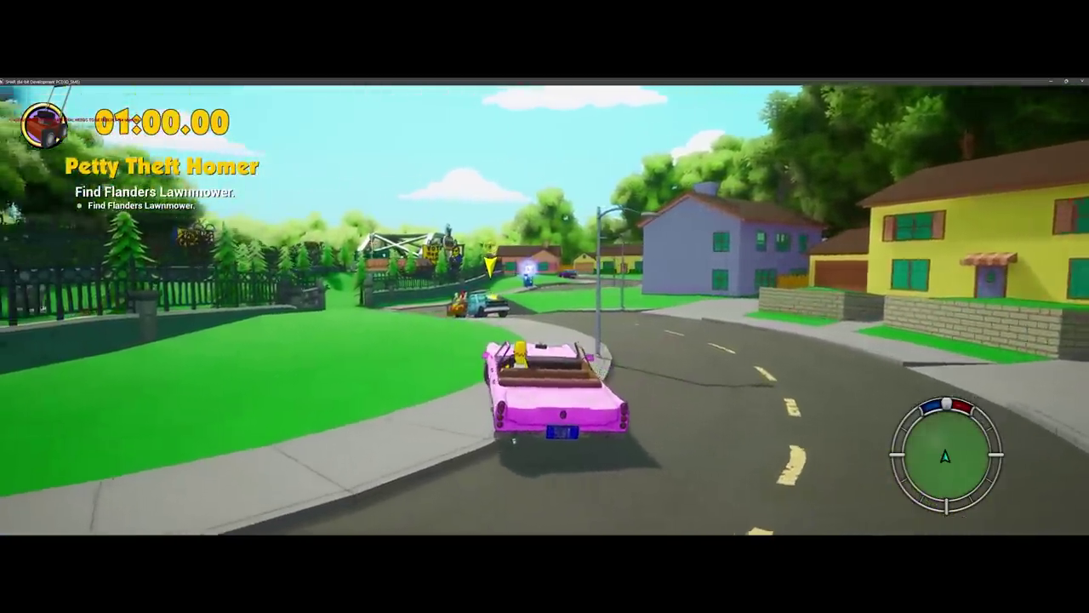
{"action": "key", "text": "w"}
{"action": "key", "text": "d"}
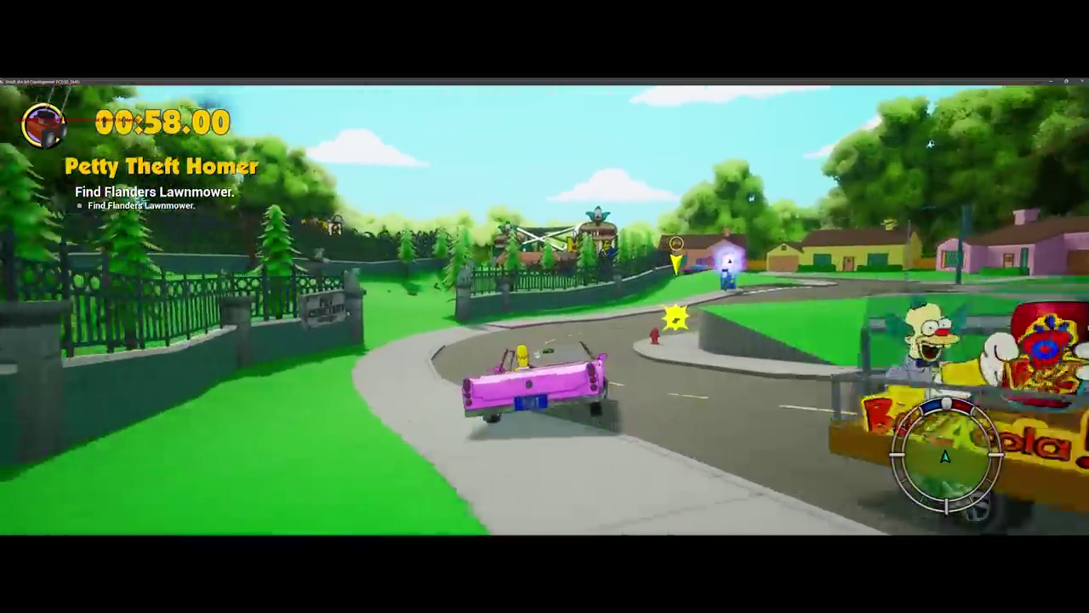
{"action": "key", "text": "w"}
{"action": "key", "text": "a"}
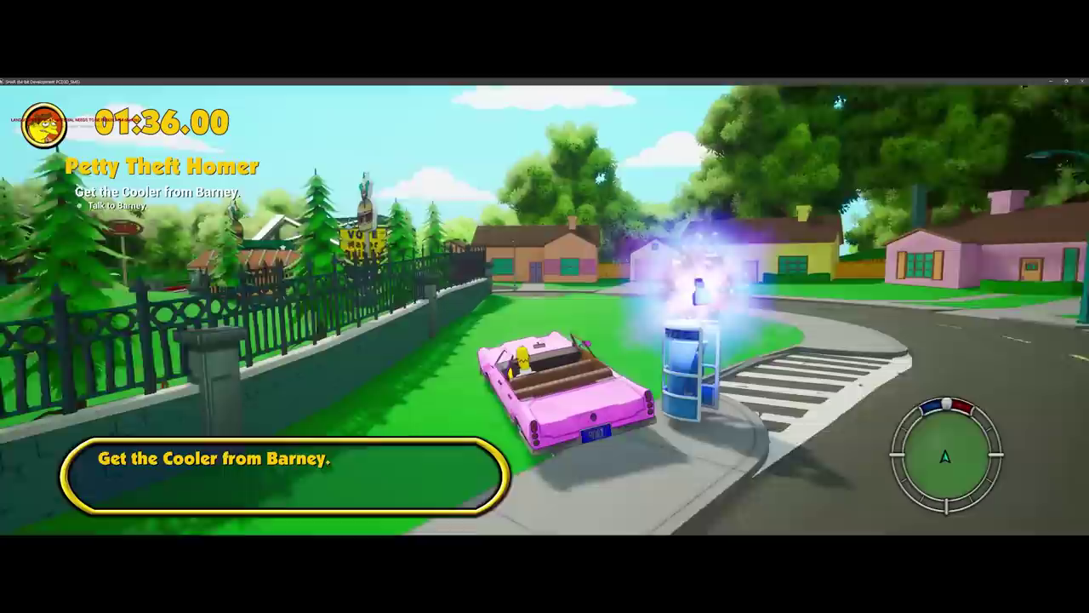
Drive along the cemetery fence to the intersection at the Springfield Gasoline station.
{"action": "key", "text": "w"}
{"action": "key", "text": "a"}
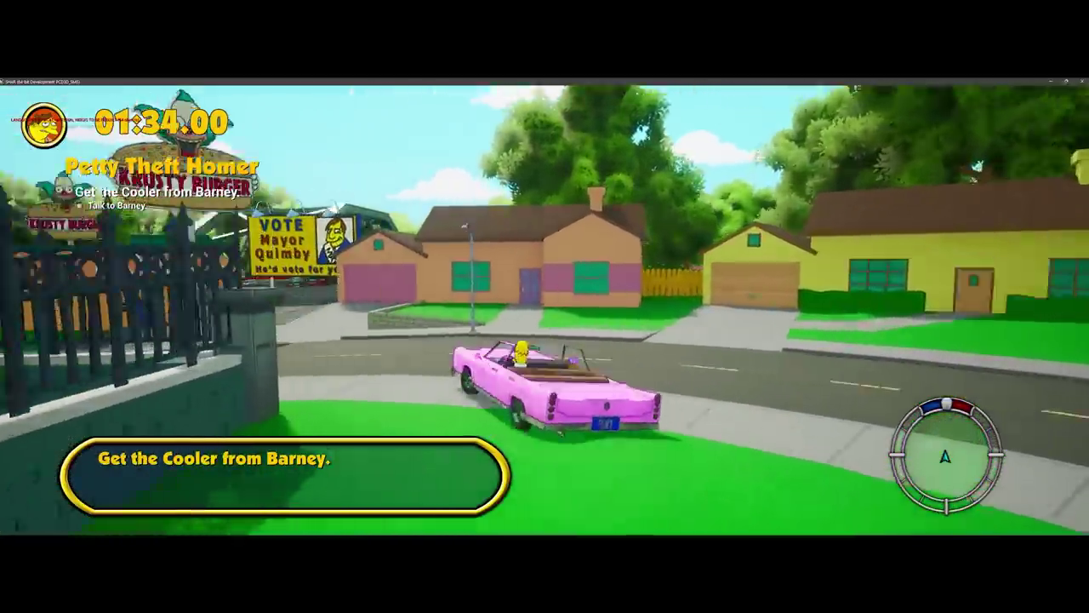
{"action": "key", "text": "w"}
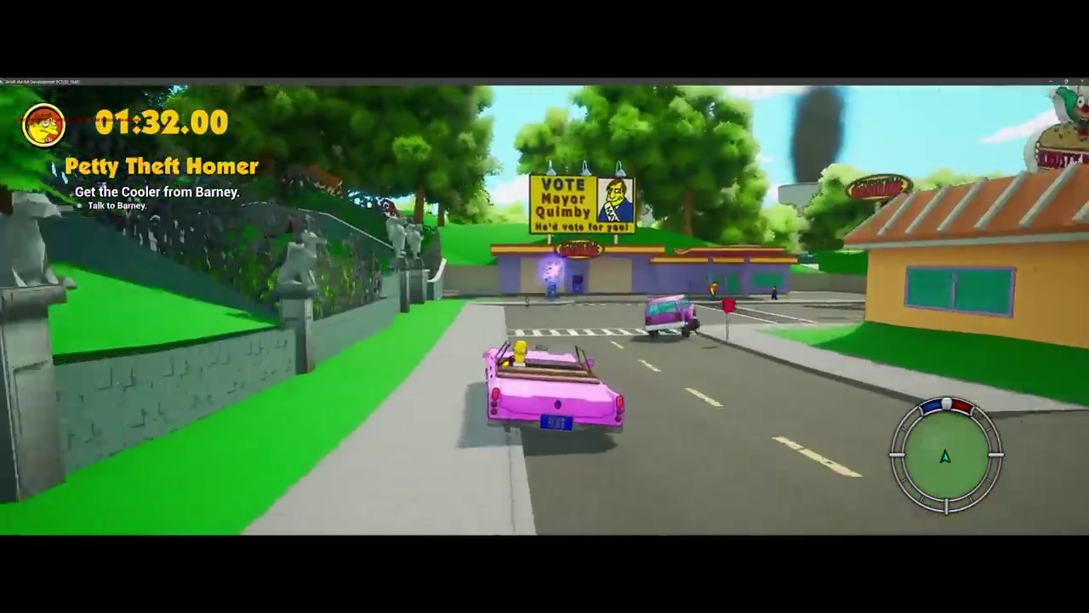
{"action": "key", "text": "d"}
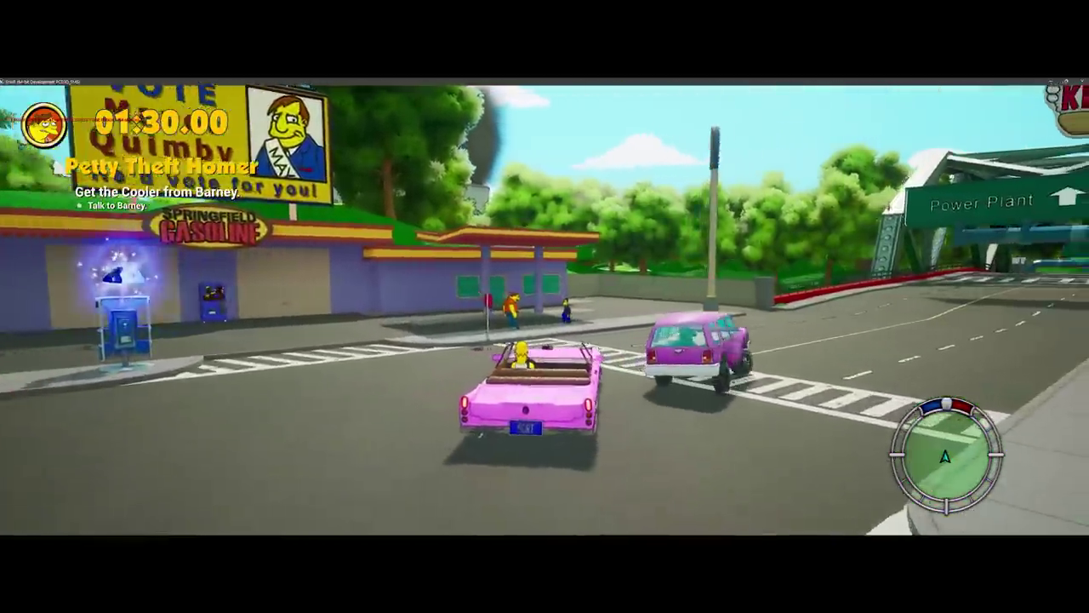
Get out of the car, cross to the gas station sidewalk and talk to Barney about the cooler.
{"action": "key", "text": "e"}
{"action": "key", "text": "w"}
{"action": "key", "text": "w"}
{"action": "key", "text": "d"}
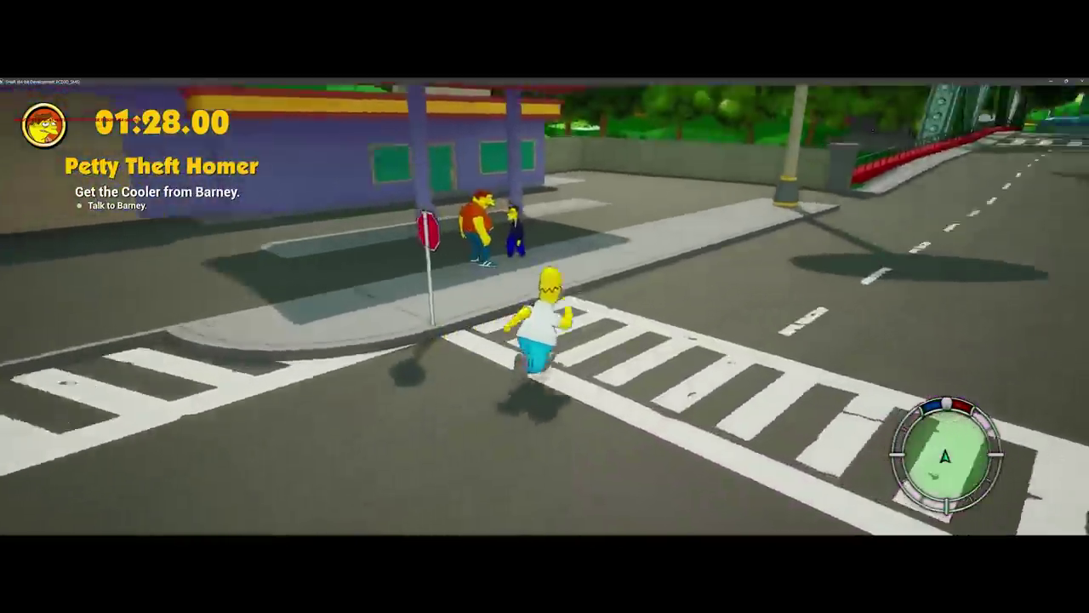
{"action": "key", "text": "w"}
{"action": "key", "text": "a"}
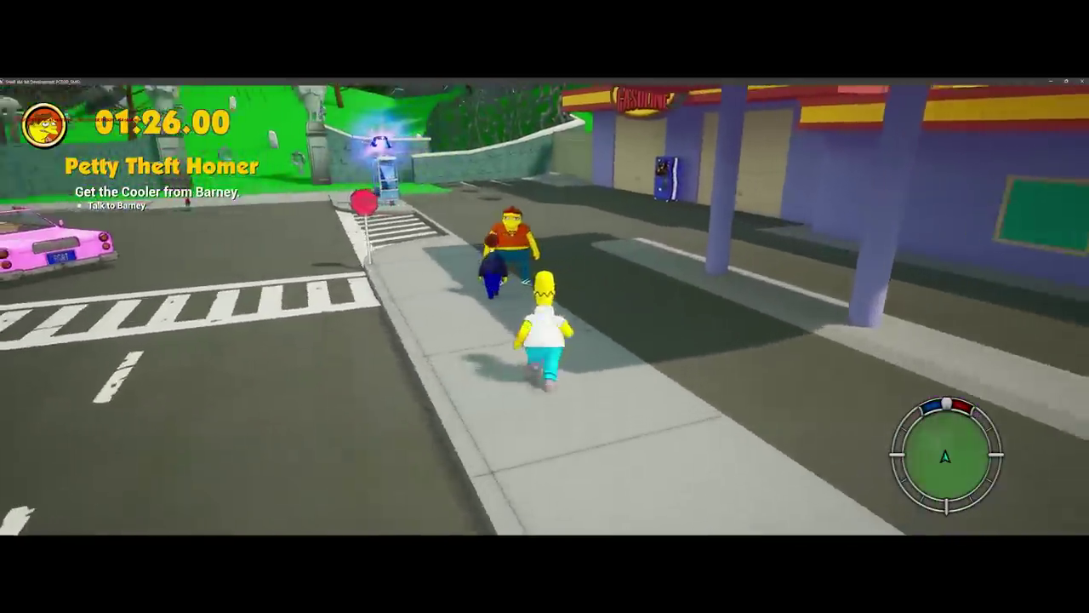
{"action": "key", "text": "e"}
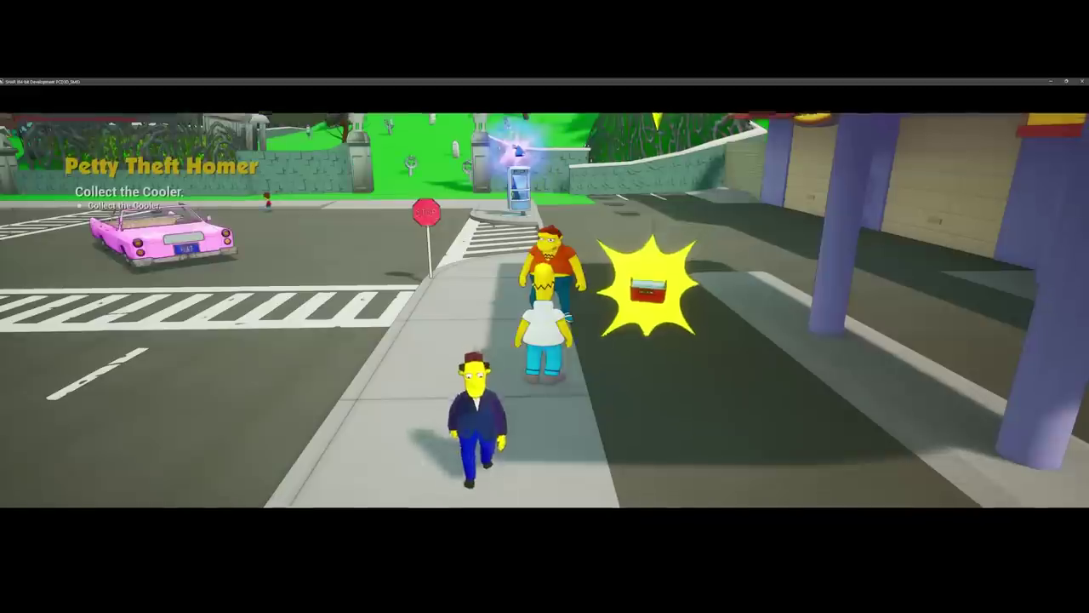
Collect the cooler beside Barney and get back into the pink convertible.
{"action": "key", "text": "w"}
{"action": "key", "text": "d"}
{"action": "key", "text": "a"}
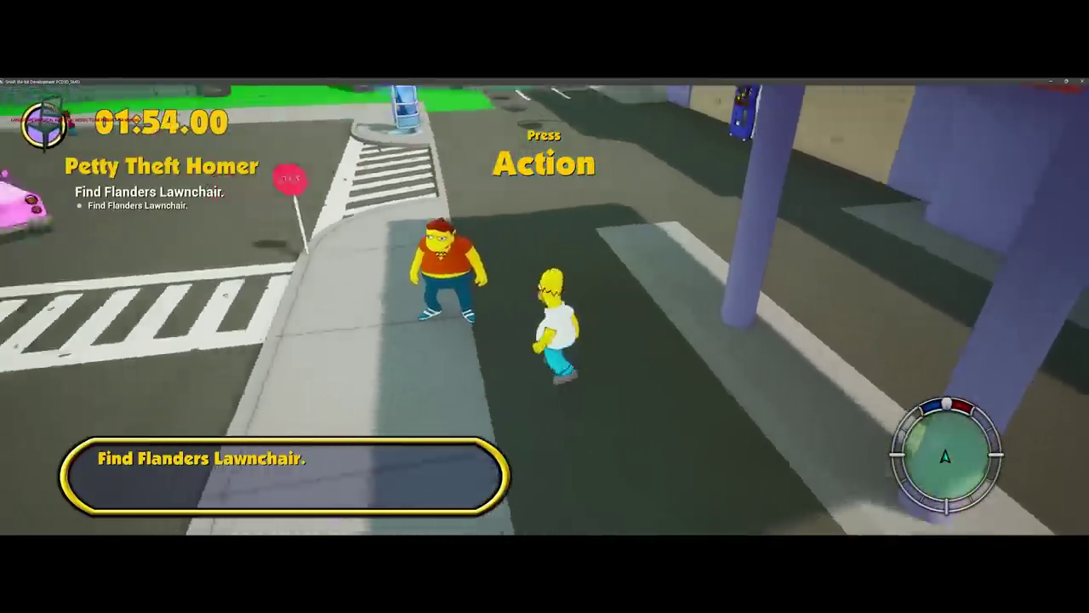
{"action": "key", "text": "w"}
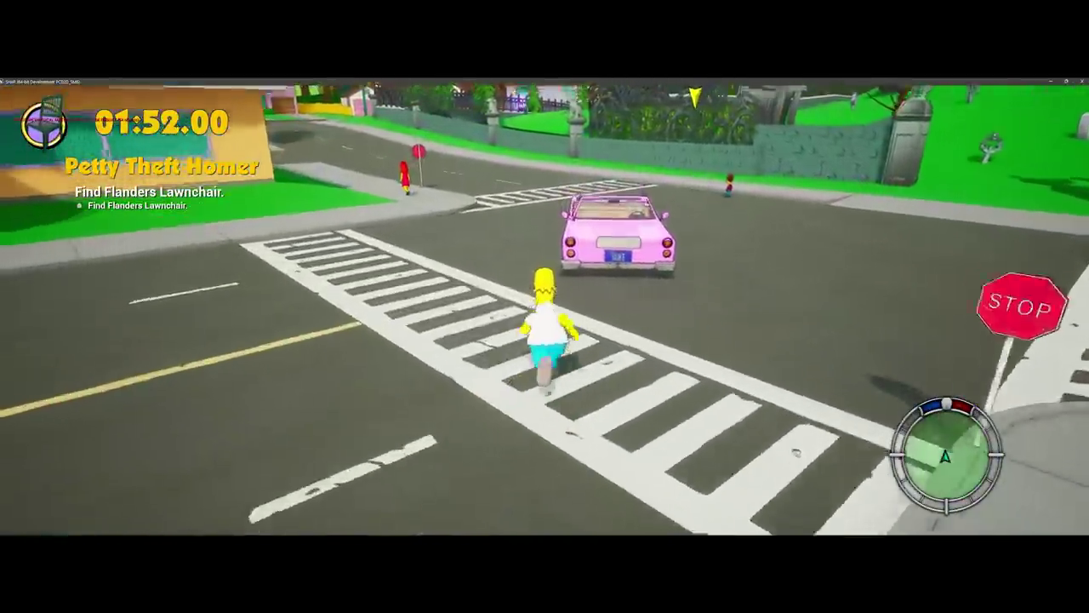
{"action": "key", "text": "e"}
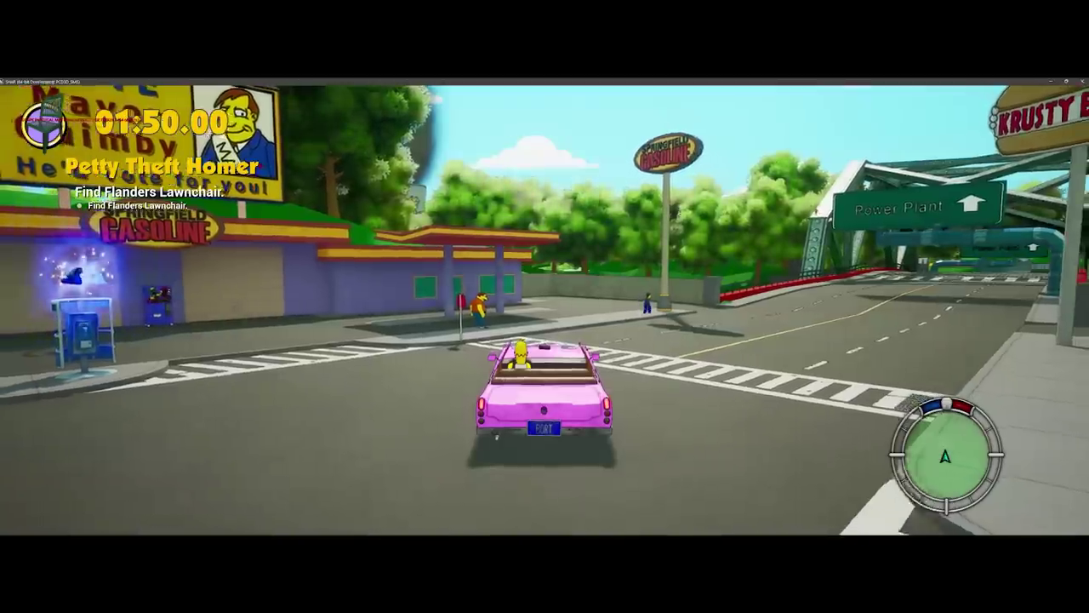
Turn the car around past the Krusty Burger and drive through the neighbourhood to collect Flanders' lawnchair.
{"action": "key", "text": "w"}
{"action": "key", "text": "d"}
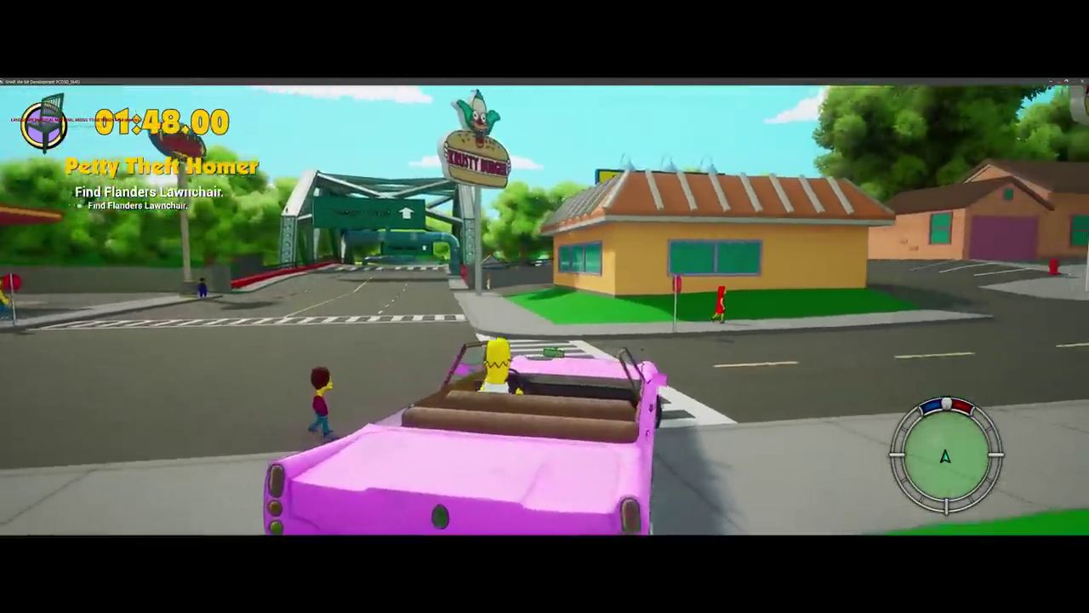
{"action": "key", "text": "w"}
{"action": "key", "text": "d"}
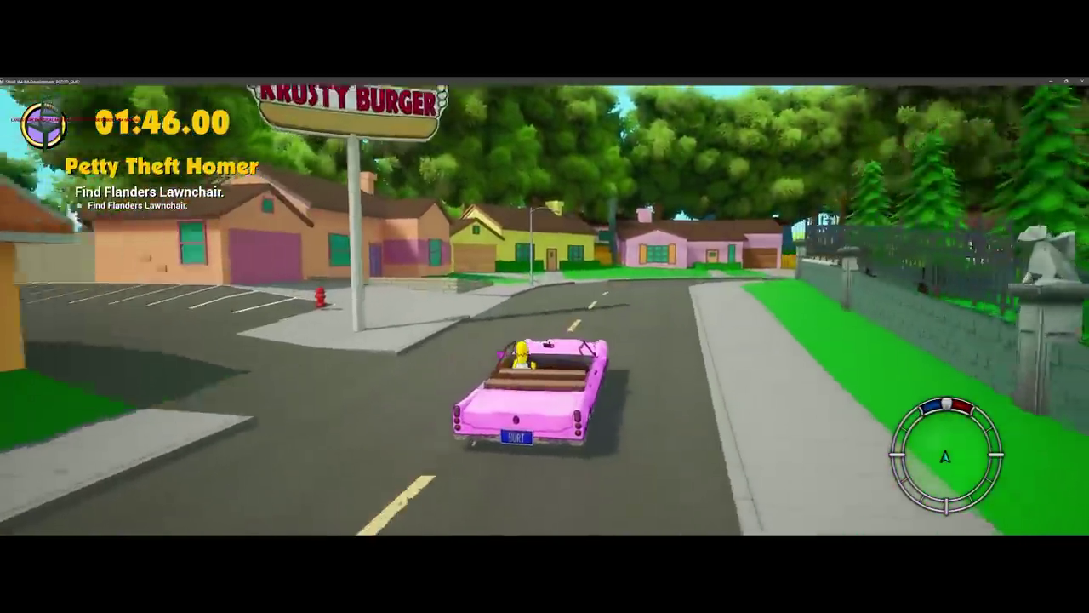
{"action": "key", "text": "w"}
{"action": "key", "text": "d"}
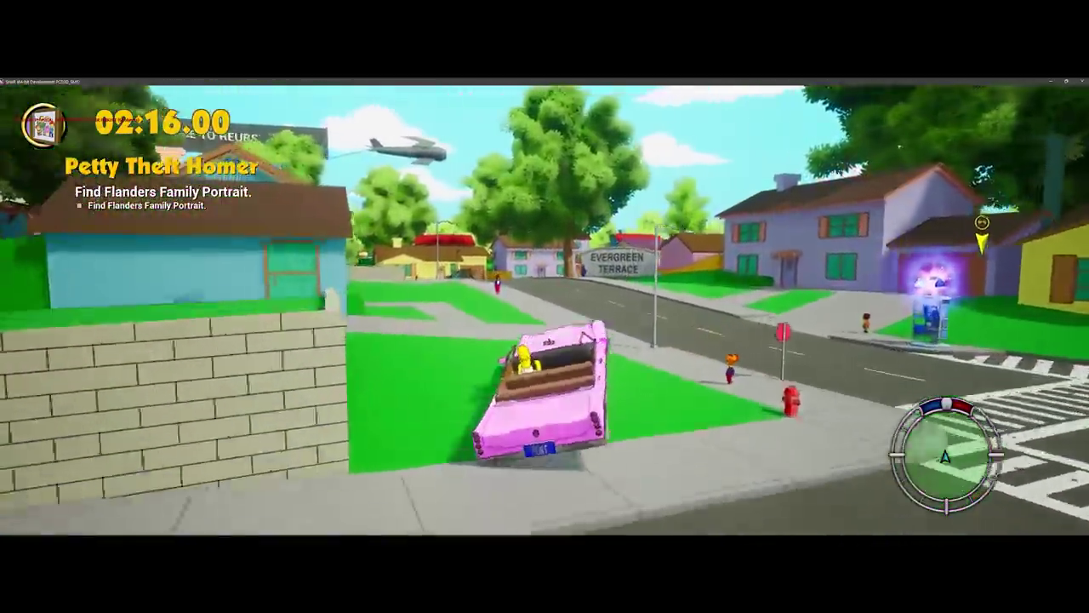
Drive past the Evergreen Terrace sign and through the blue house's carport to collect the Flanders family portrait.
{"action": "key", "text": "a"}
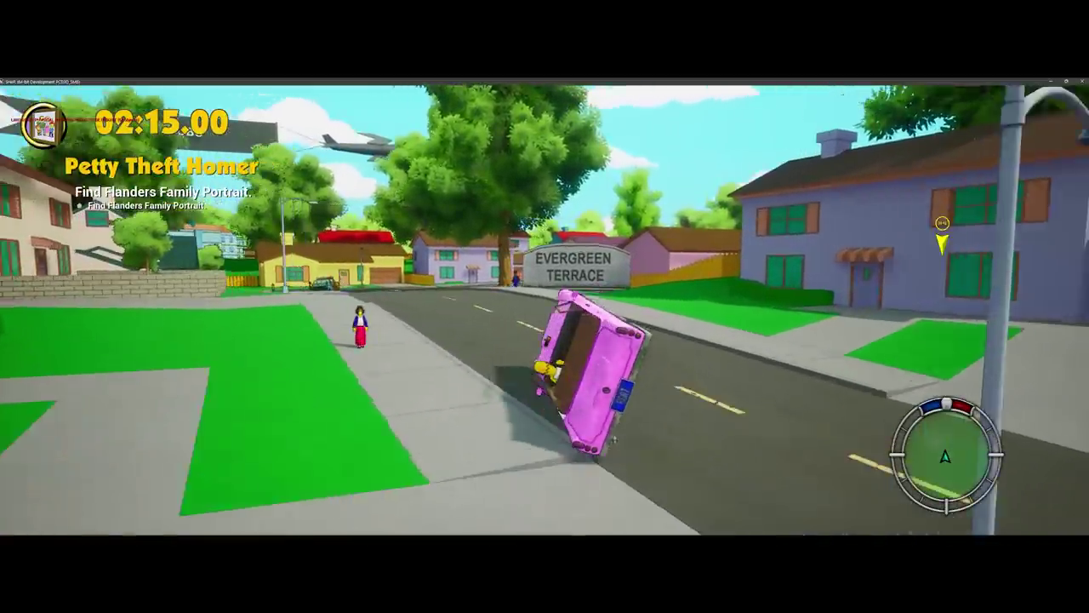
{"action": "key", "text": "a"}
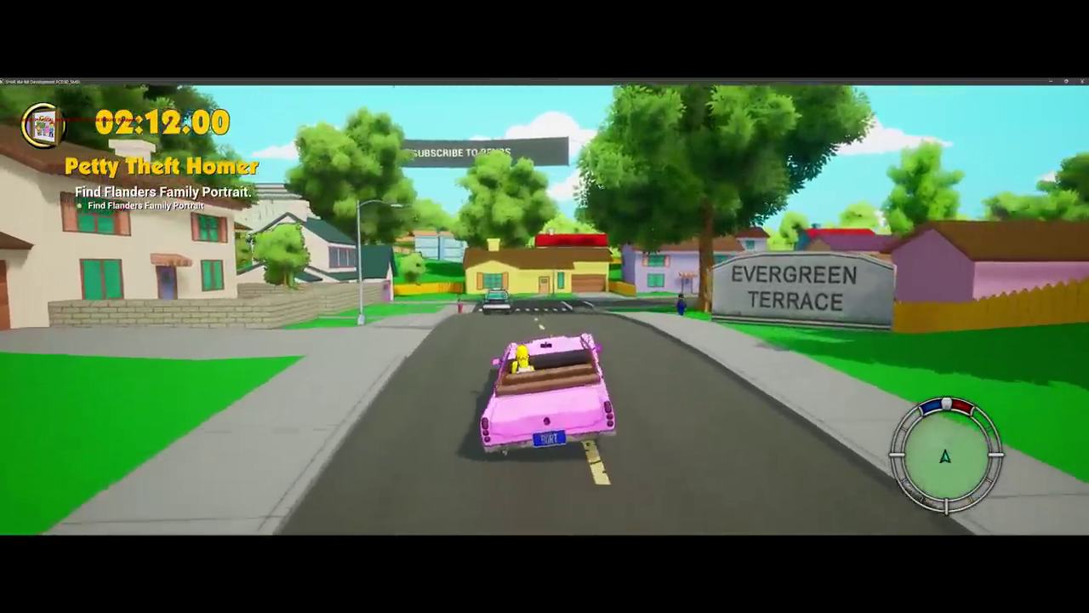
{"action": "key", "text": "a"}
{"action": "key", "text": "w"}
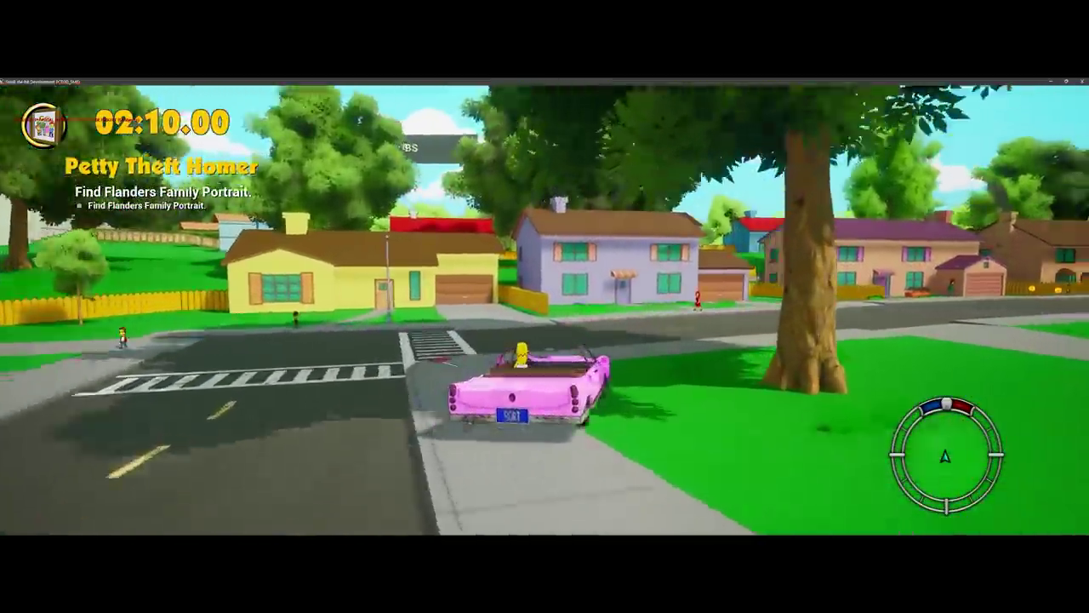
{"action": "key", "text": "d"}
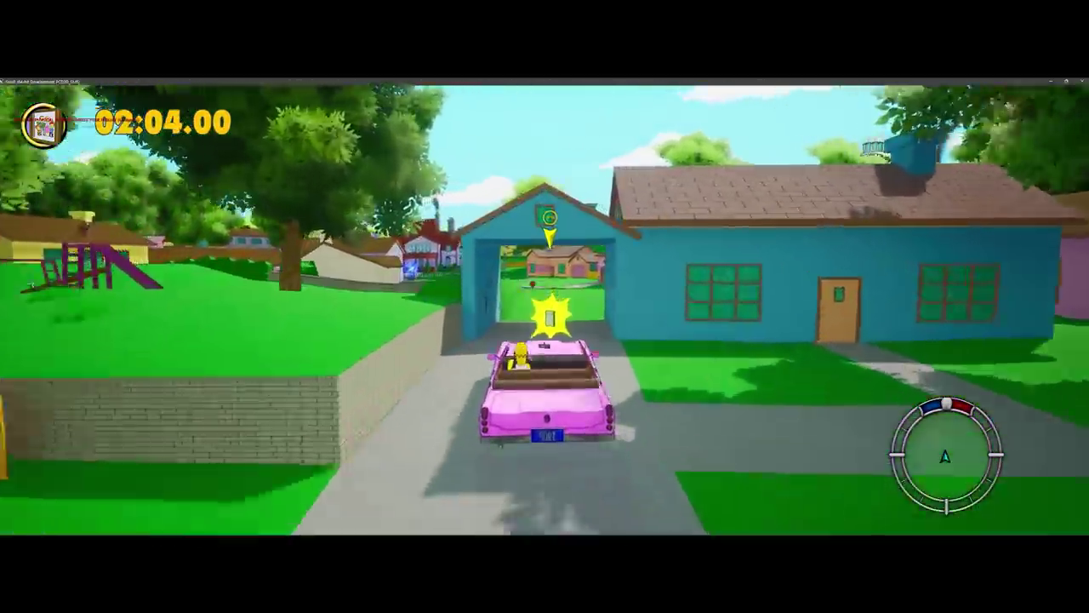
{"action": "key", "text": "d"}
{"action": "key", "text": "w"}
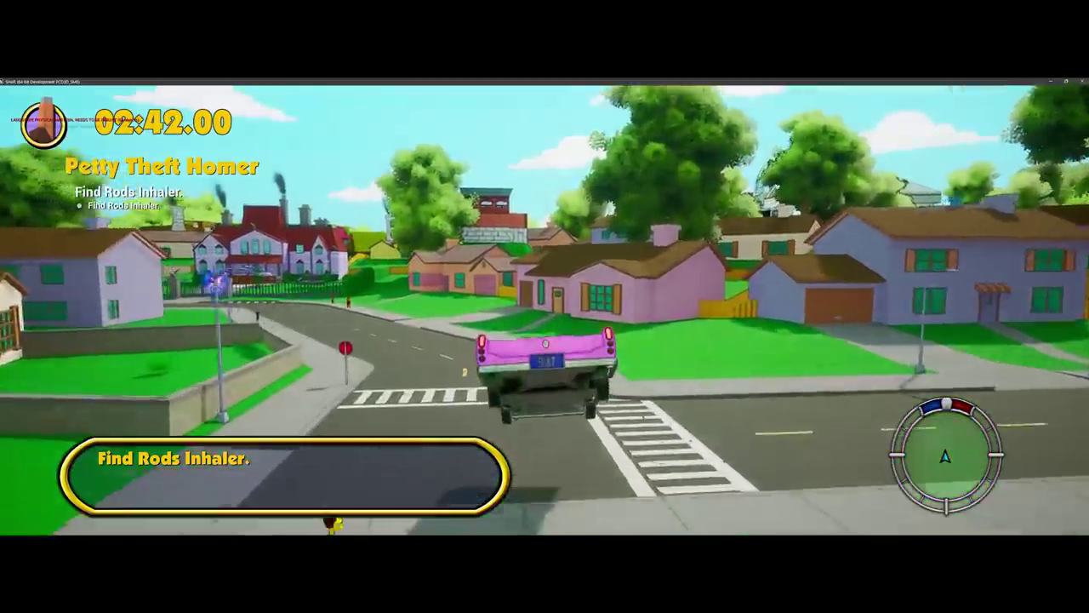
Turn the pink convertible around at the crossing and drive down the street to the Kwik-E-Mart.
{"action": "key", "text": "a"}
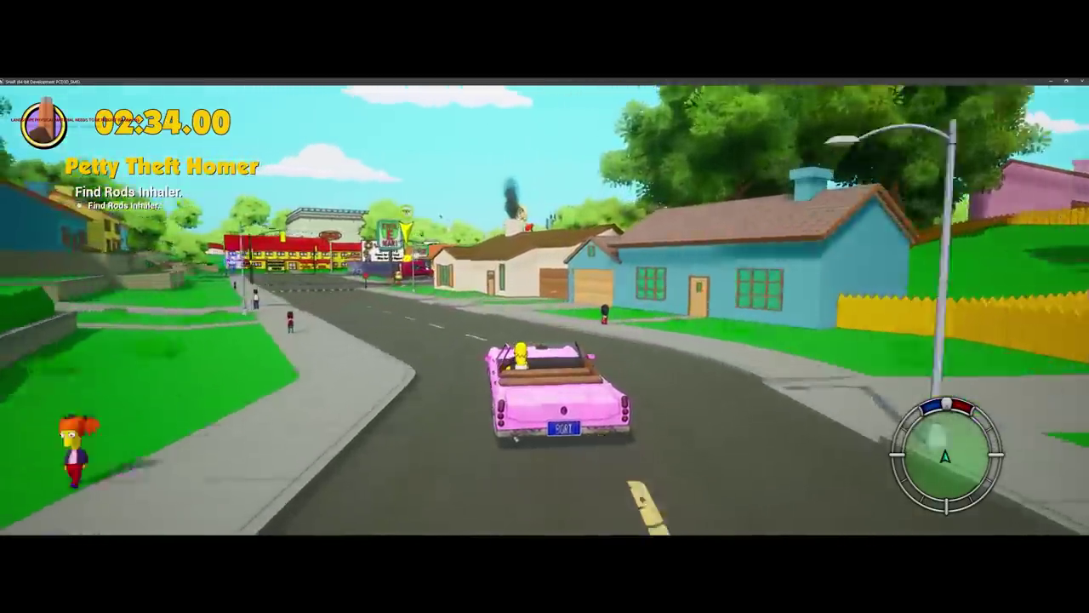
{"action": "key", "text": "w"}
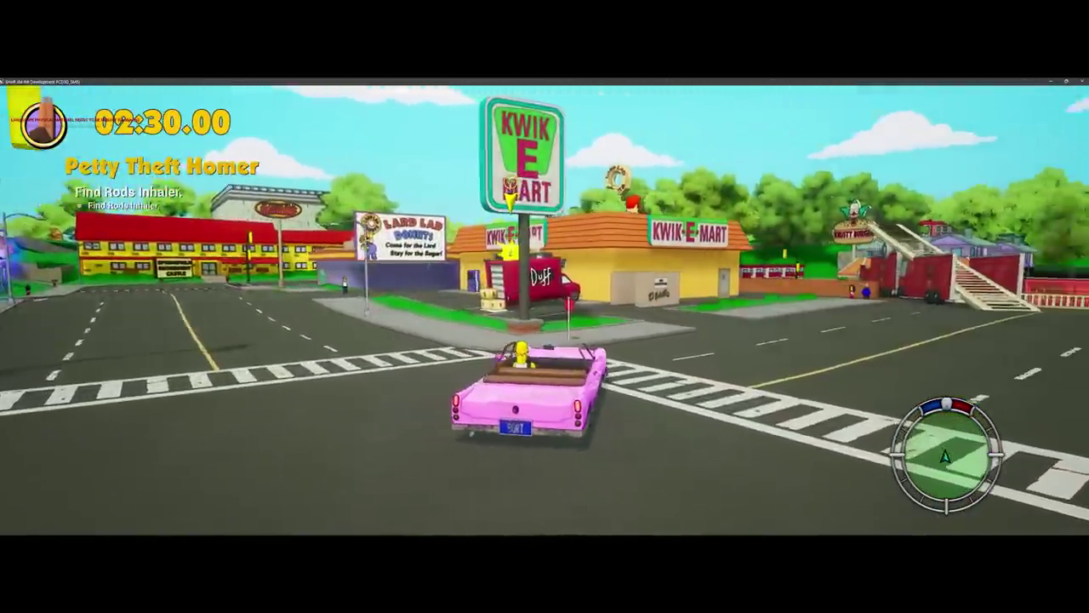
{"action": "key", "text": "w"}
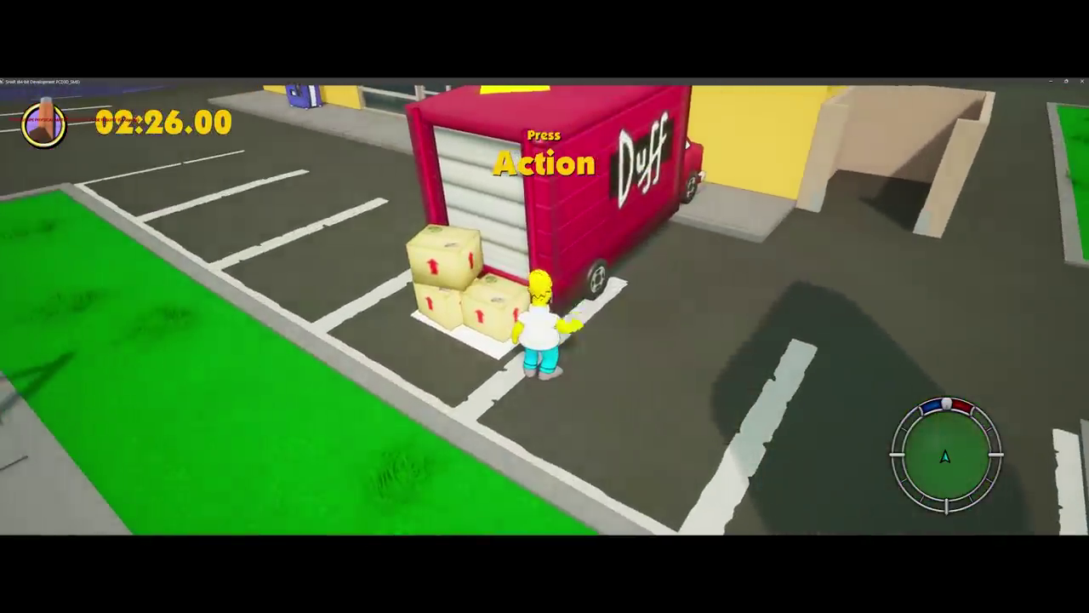
Climb the boxes behind the Duff truck and jump onto its roof to collect Rod's inhaler.
{"action": "key", "text": "w"}
{"action": "key", "text": "space"}
{"action": "key", "text": "space"}
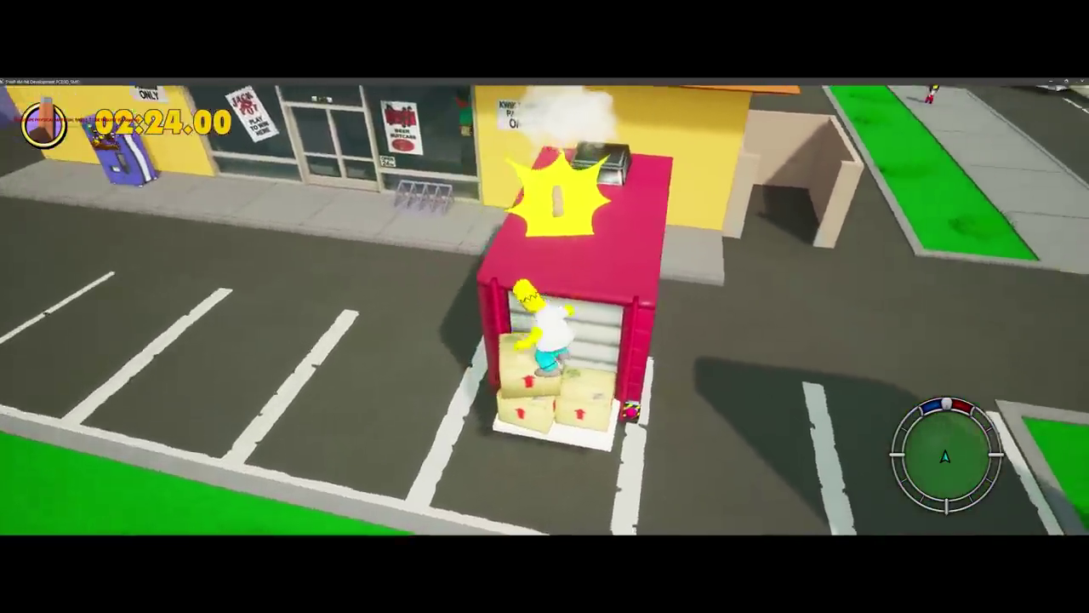
{"action": "key", "text": "w"}
{"action": "key", "text": "space"}
{"action": "key", "text": "space"}
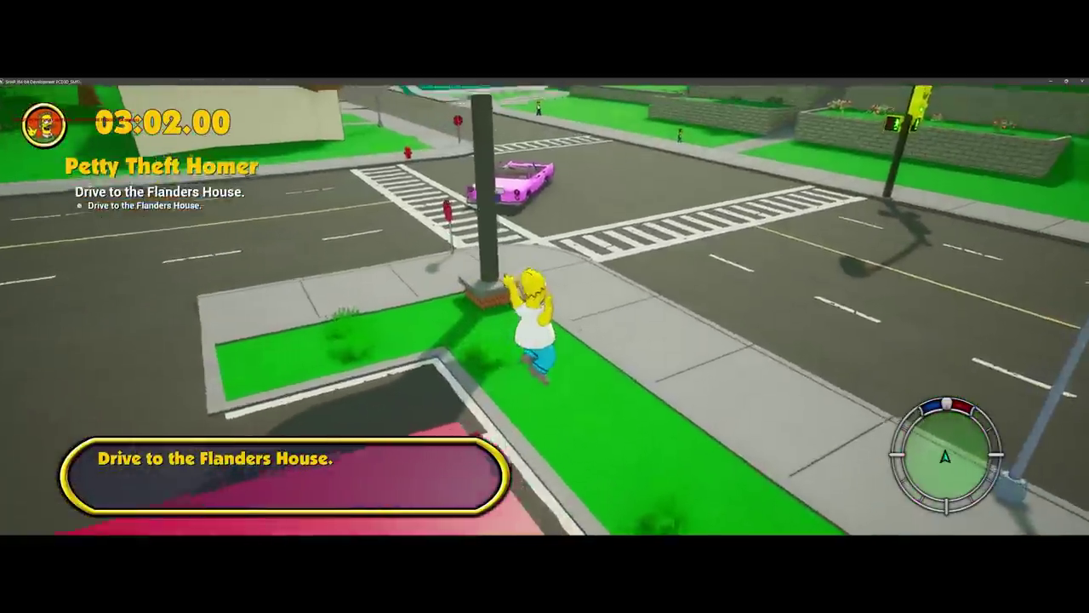
Run back to the pink convertible and drive across the playground to the Flanders House.
{"action": "key", "text": "w"}
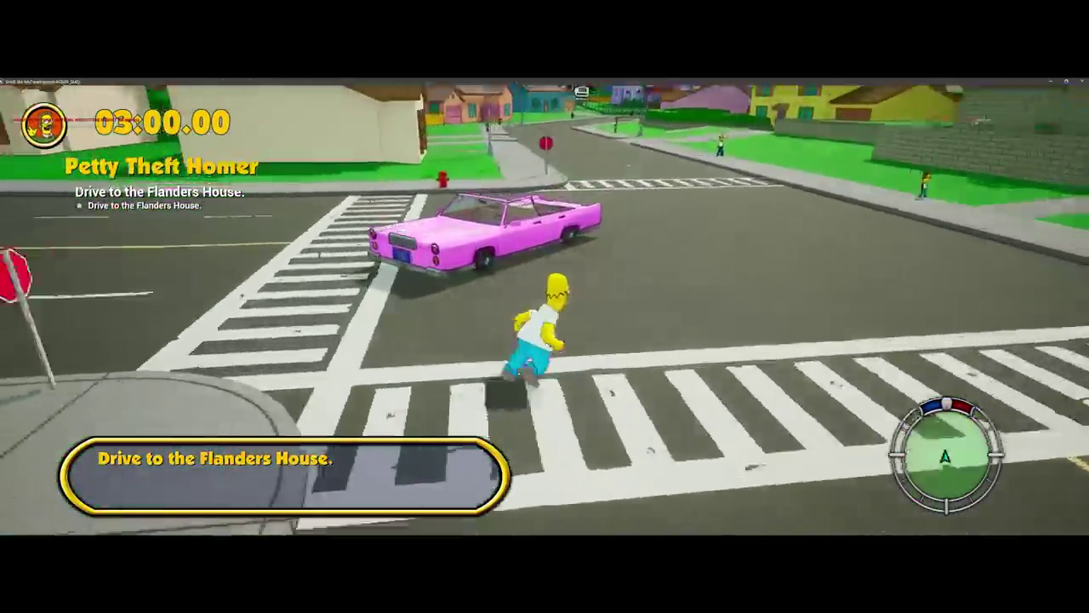
{"action": "key", "text": "w"}
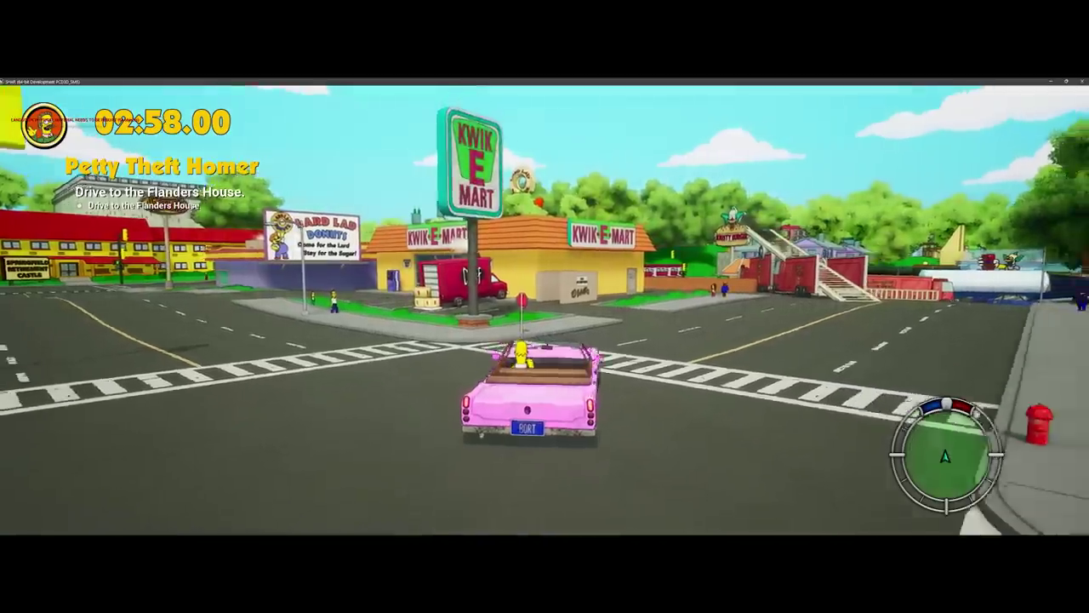
{"action": "key", "text": "w"}
{"action": "key", "text": "d"}
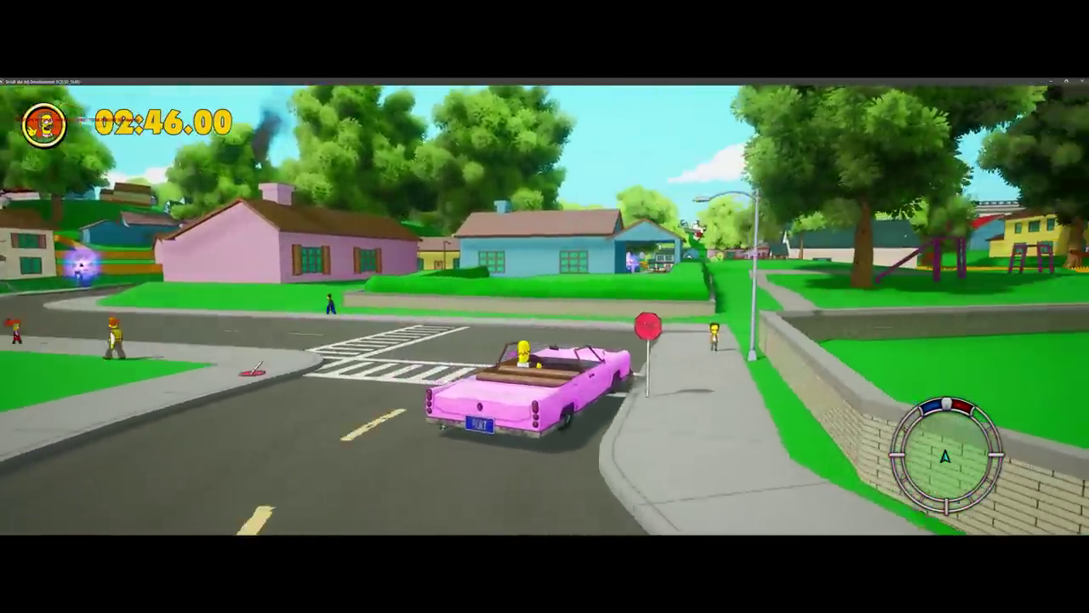
{"action": "key", "text": "d"}
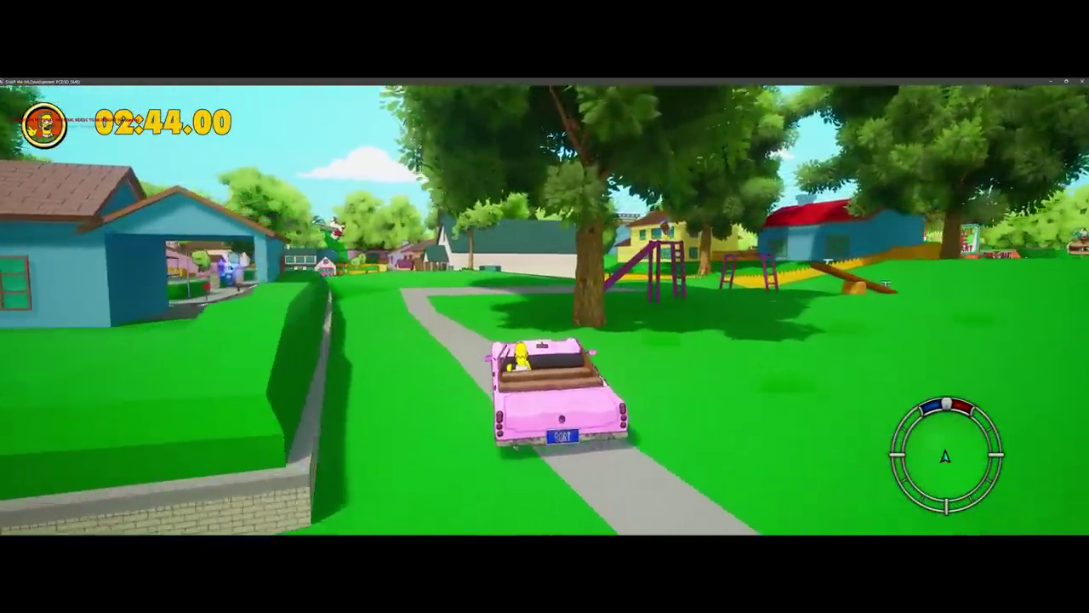
{"action": "key", "text": "a"}
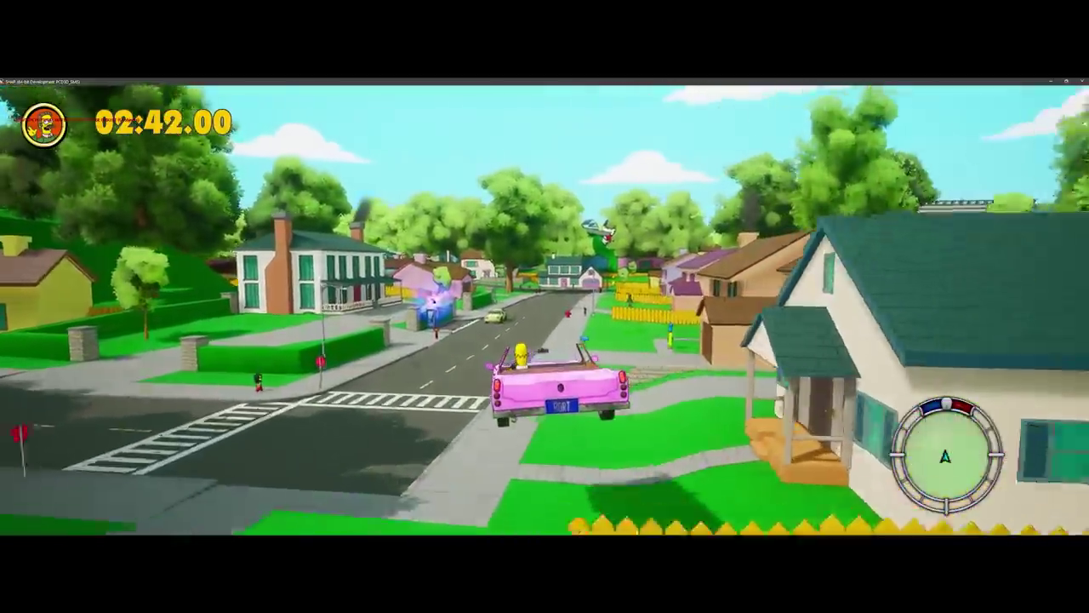
{"action": "key", "text": "w"}
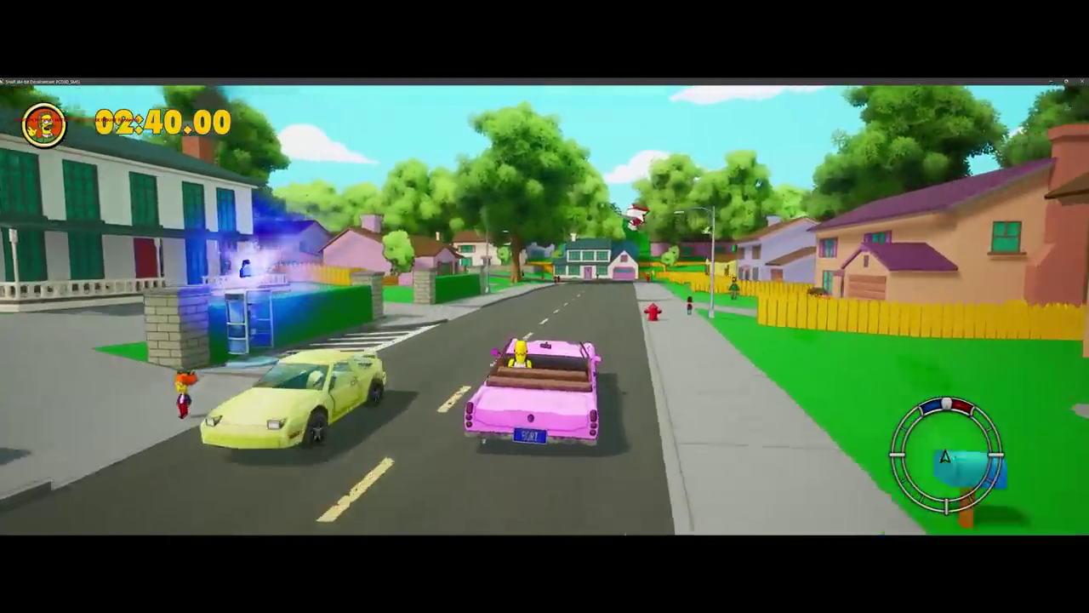
{"action": "key", "text": "d"}
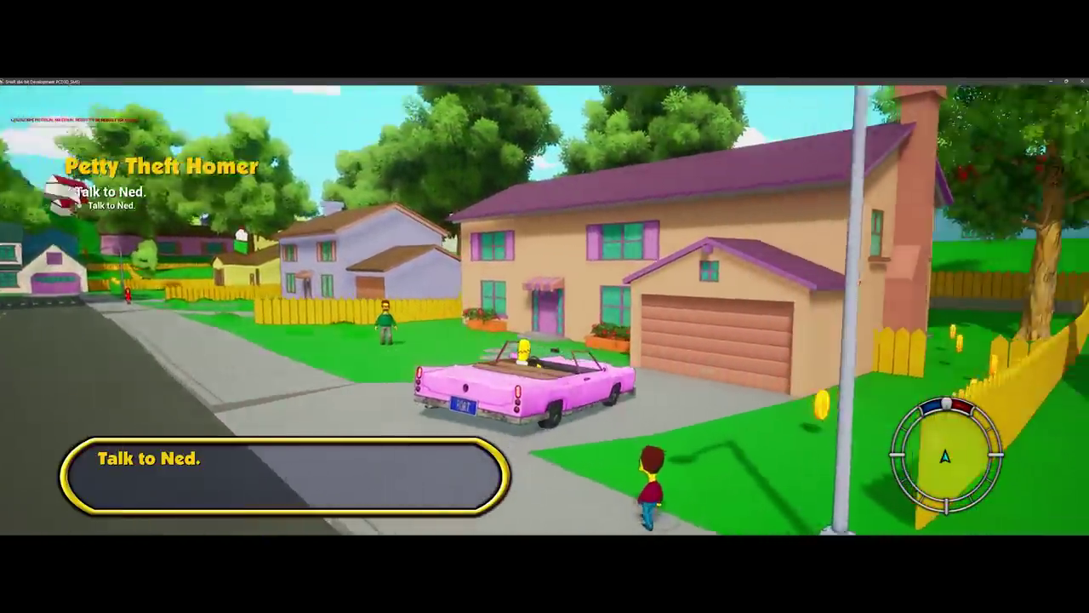
Get out of the car and talk to Ned on the front lawn.
{"action": "key", "text": "e"}
{"action": "key", "text": "w"}
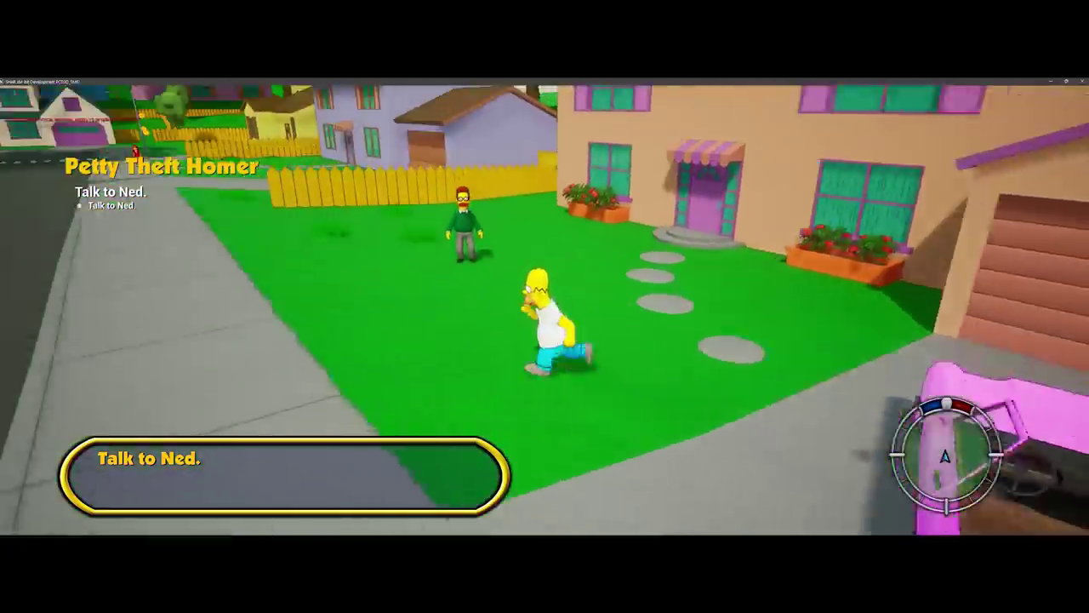
{"action": "key", "text": "w"}
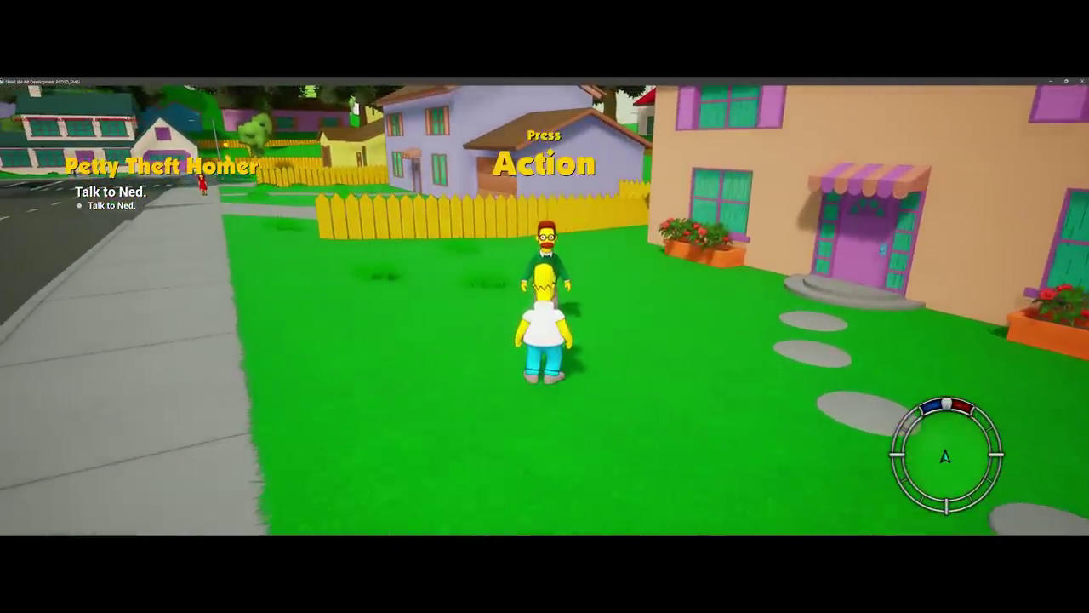
{"action": "key", "text": "e"}
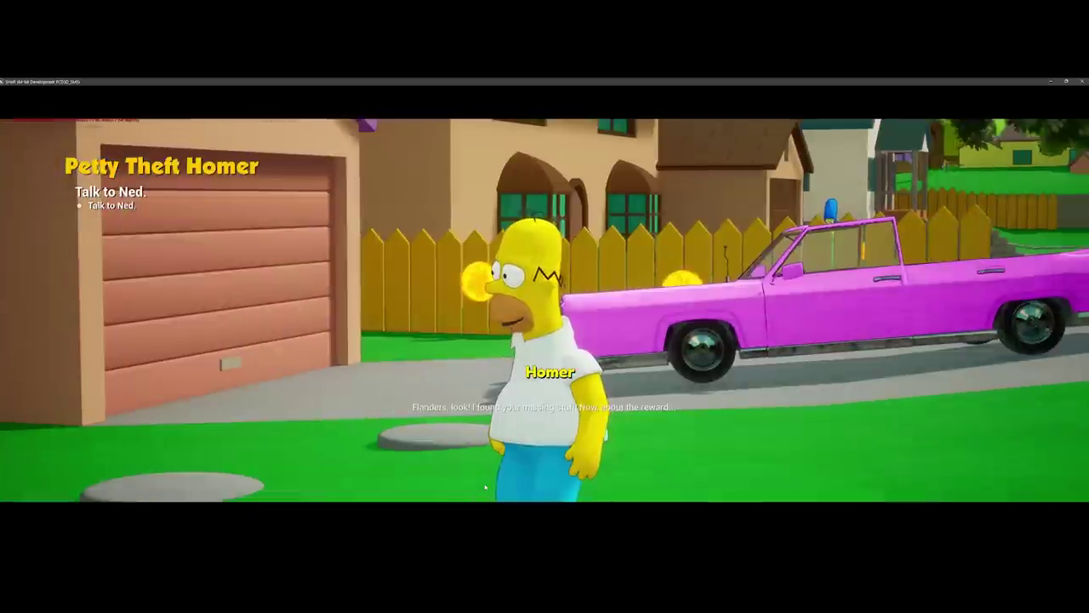
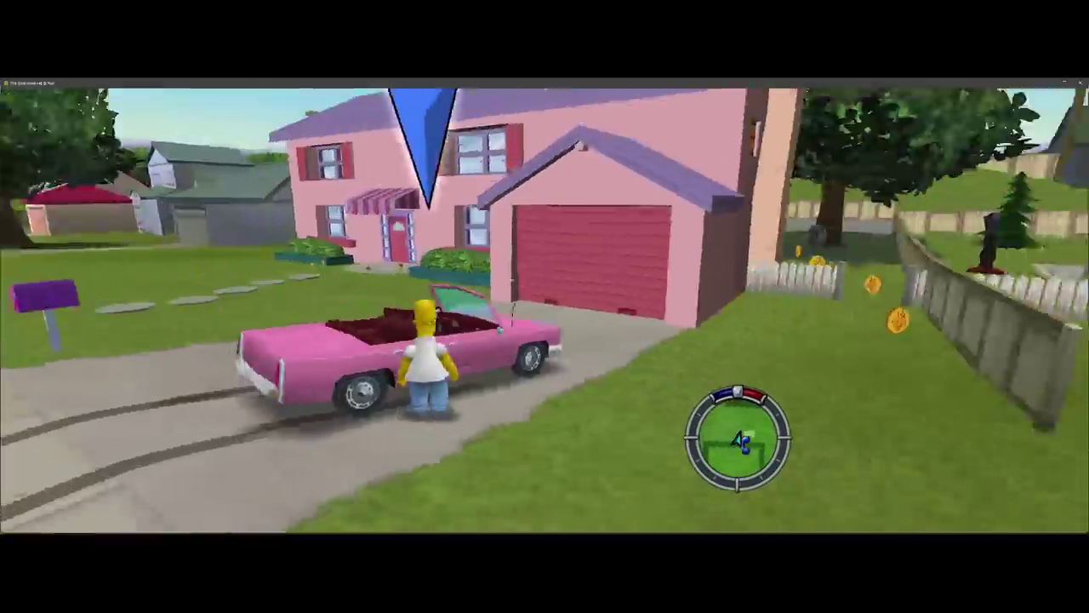
Switch to the original The Simpsons Hit & Run, drive to the Krusty Burger and purchase the Plow King for 150 coins.
{"action": "key", "text": "e"}
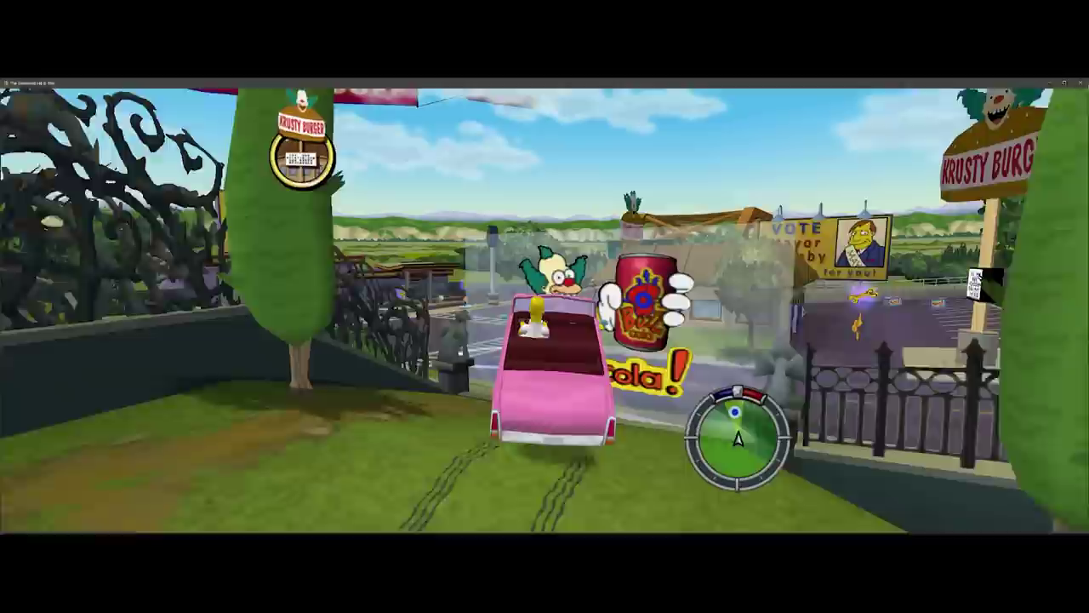
{"action": "key", "text": "w"}
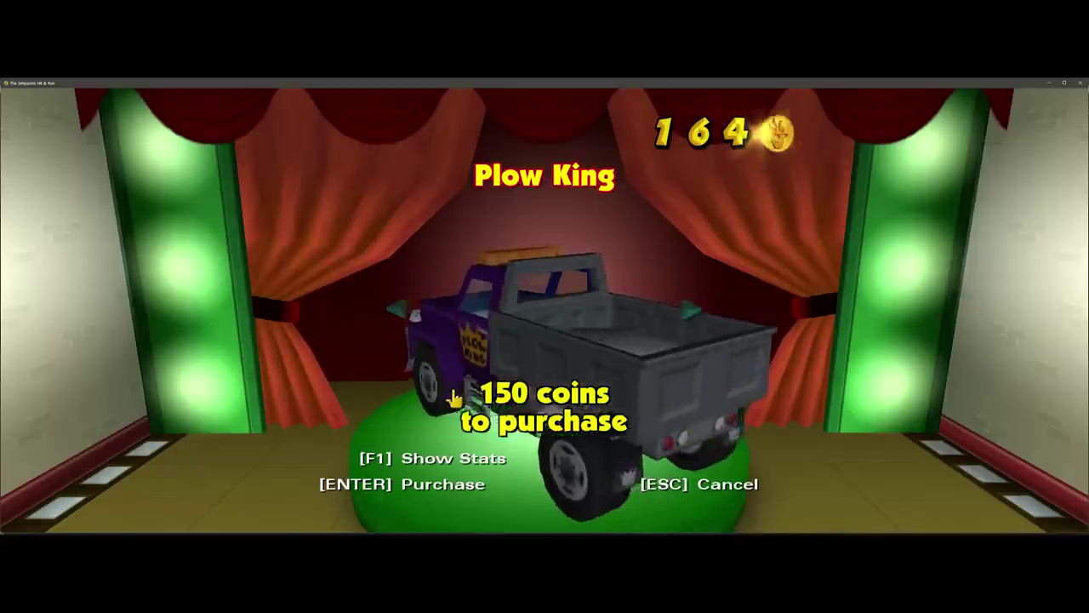
{"action": "key", "text": "Return"}
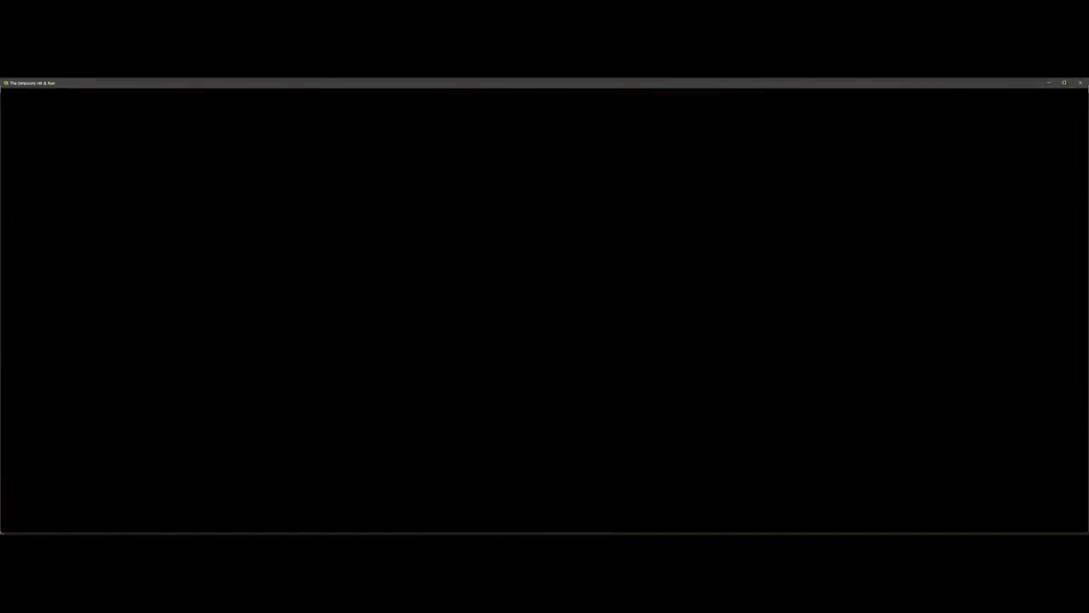
Get into the Plow King and chase Smithers' purple car past the Kwik-E-Mart and along the fenced road.
{"action": "key", "text": "w"}
{"action": "key", "text": "e"}
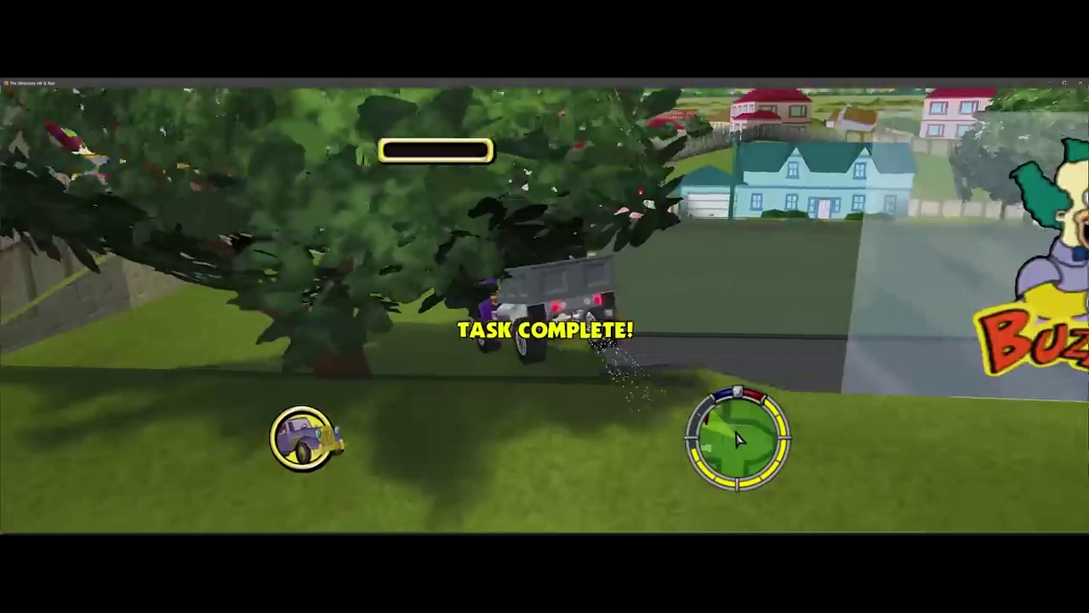
{"action": "key", "text": "w"}
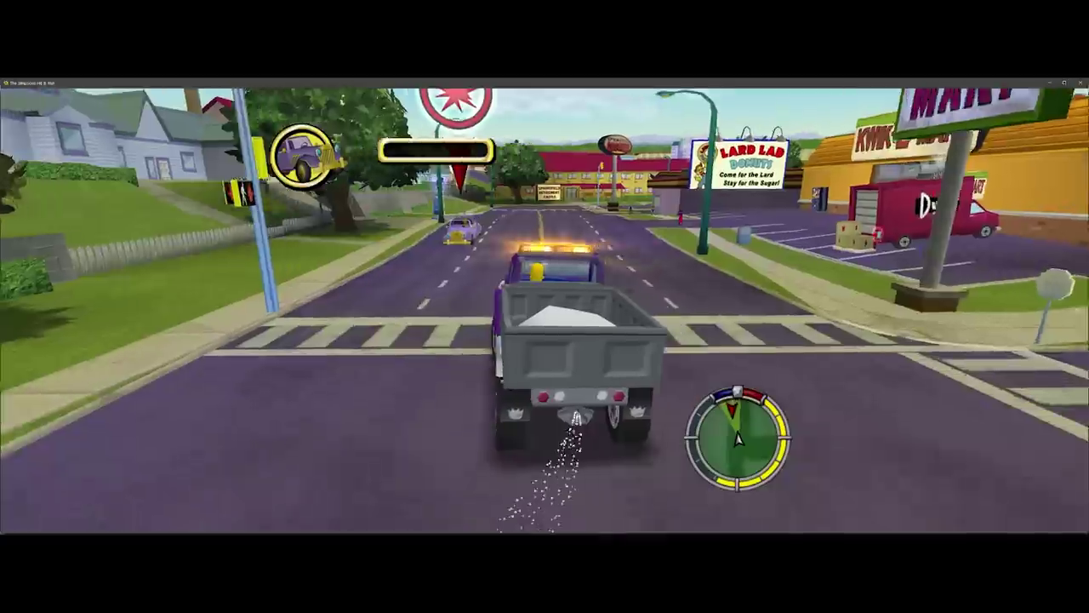
{"action": "key", "text": "a"}
{"action": "key", "text": "a"}
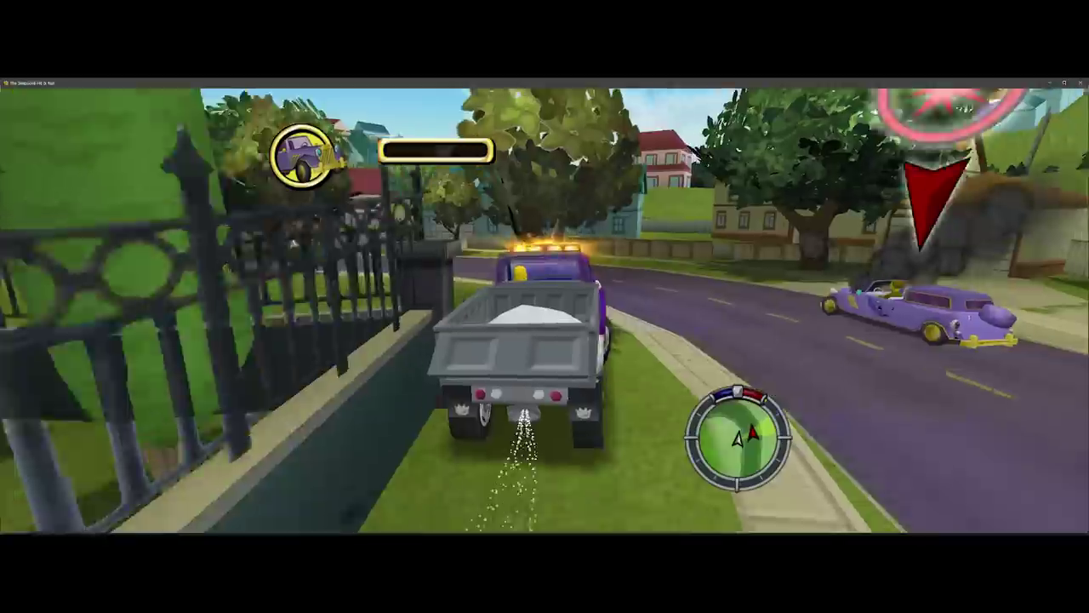
{"action": "key", "text": "d"}
{"action": "key", "text": "a"}
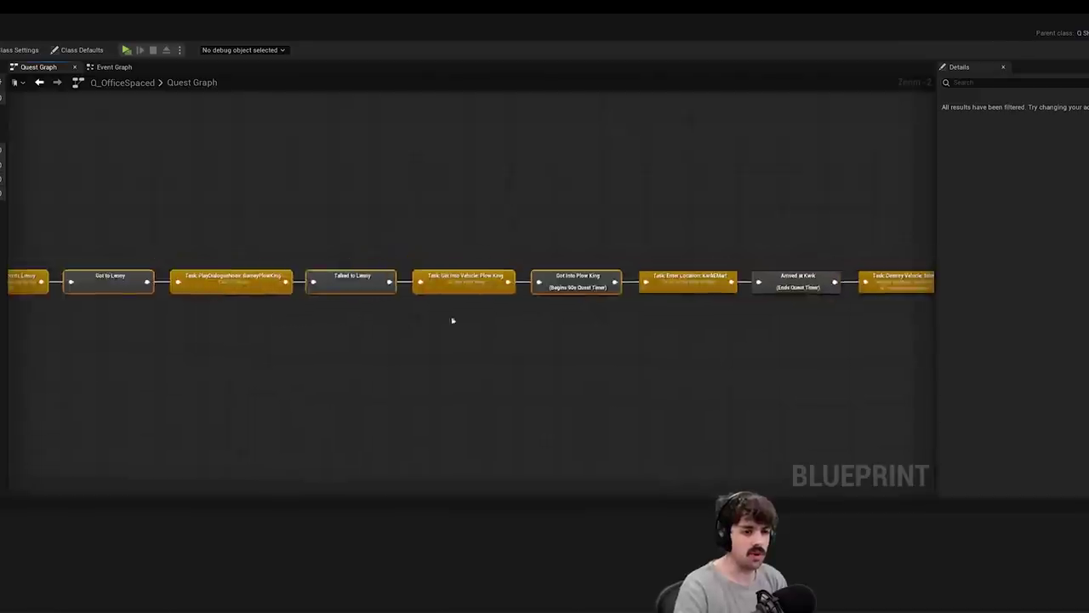
Review the Q_OfficeSpaced quest graph in Unreal Editor, including the event settings of the Got Into Plow King state.
{"action": "scroll", "coordinate": [453, 321], "scroll_direction": "down", "scroll_amount": 2}
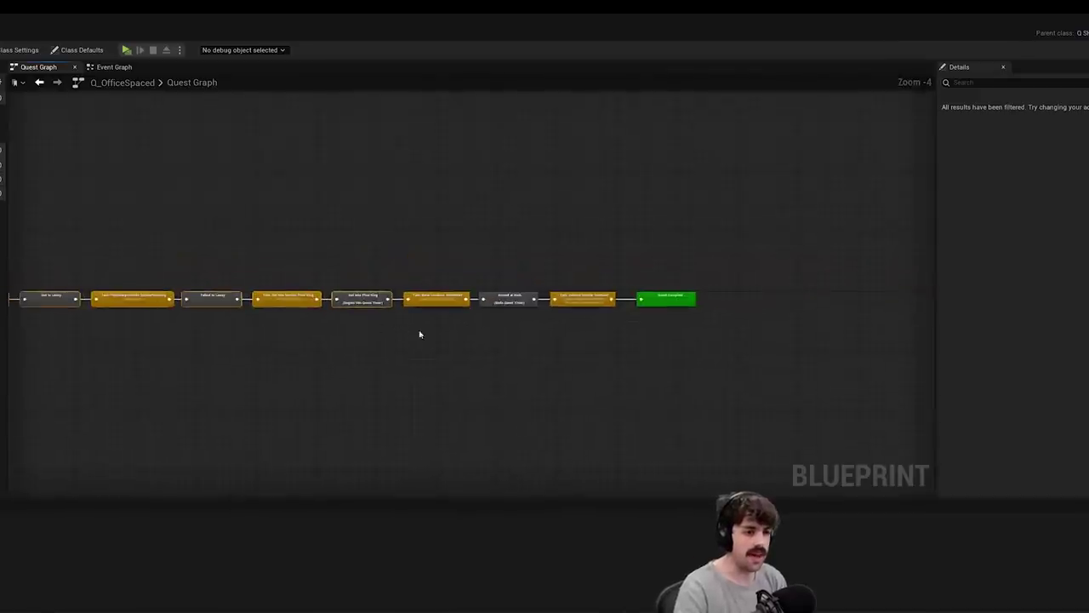
{"action": "scroll", "coordinate": [396, 335], "scroll_direction": "up", "scroll_amount": 1}
{"action": "scroll", "coordinate": [731, 258], "scroll_direction": "up", "scroll_amount": 2}
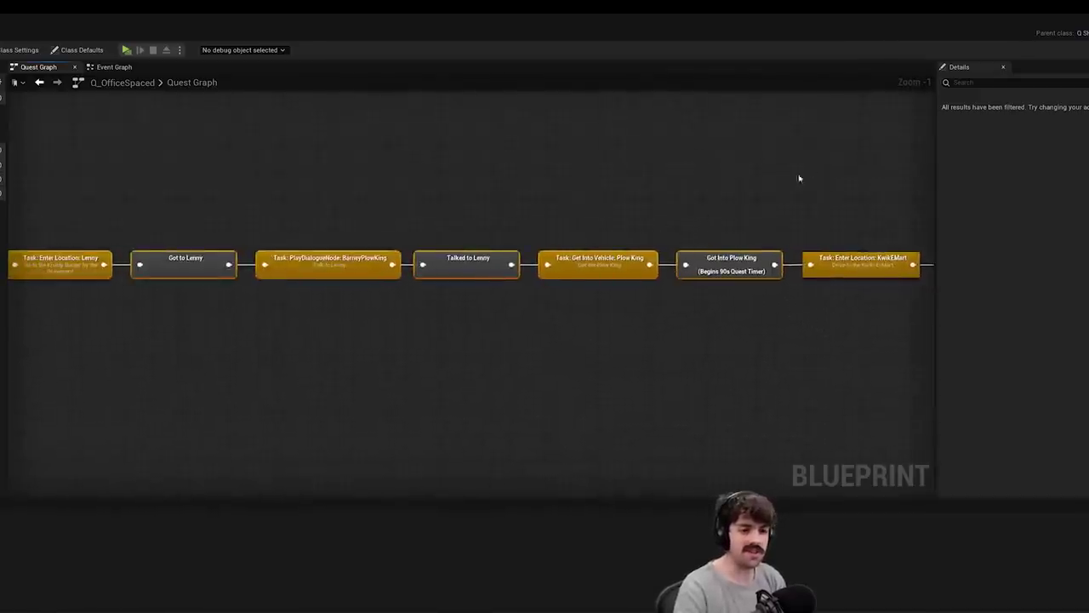
{"action": "right_click_drag", "start_coordinate": [766, 217], "coordinate": [505, 254]}
{"action": "scroll", "coordinate": [503, 317], "scroll_direction": "up", "scroll_amount": 1}
{"action": "left_click", "coordinate": [477, 311]}
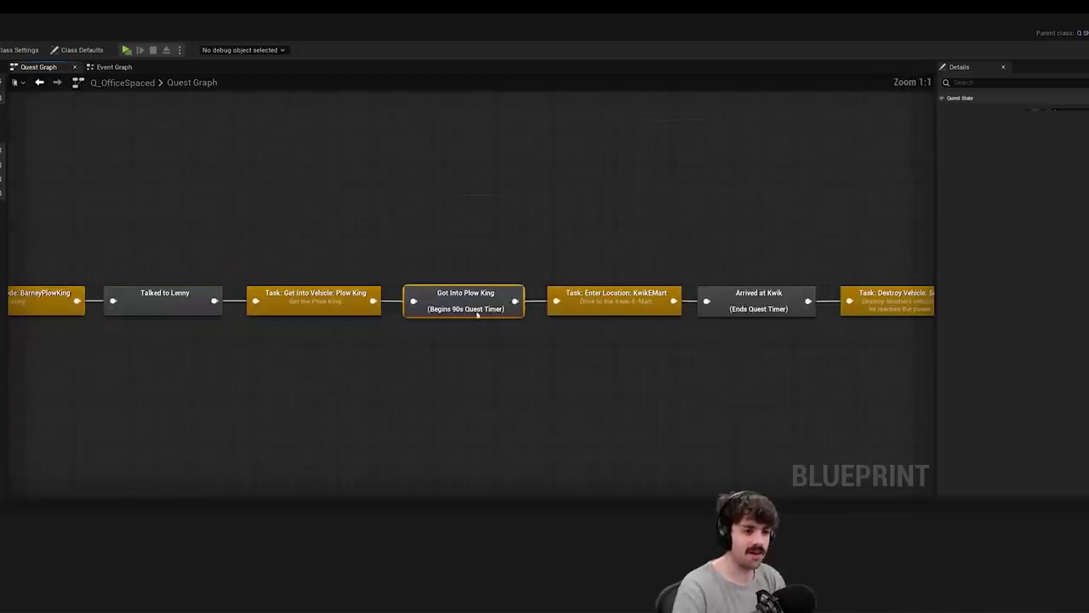
{"action": "right_click_drag", "start_coordinate": [558, 353], "coordinate": [505, 348]}
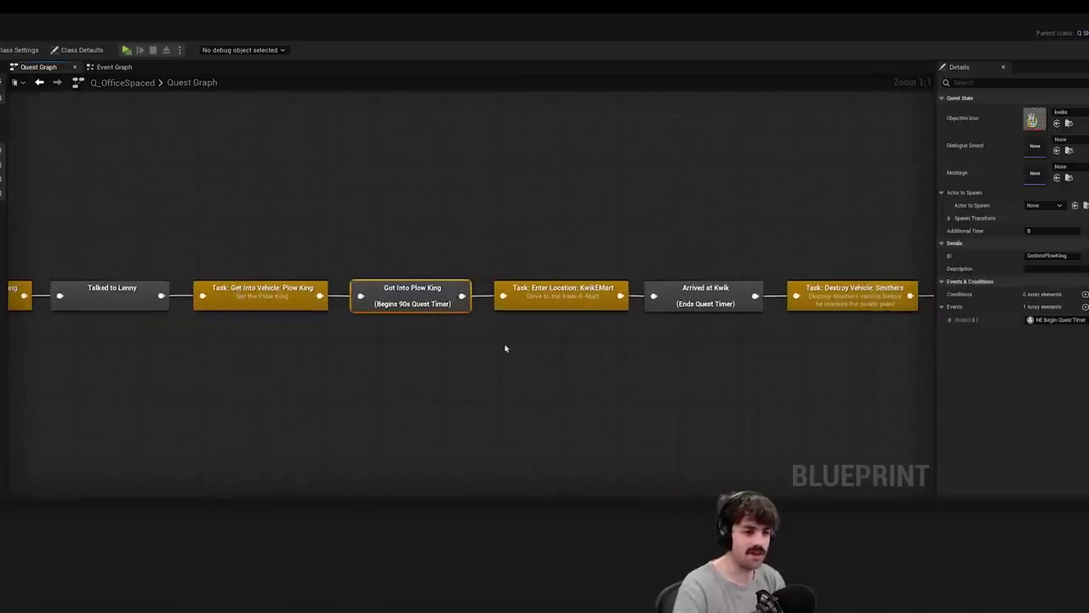
{"action": "left_click", "coordinate": [830, 133]}
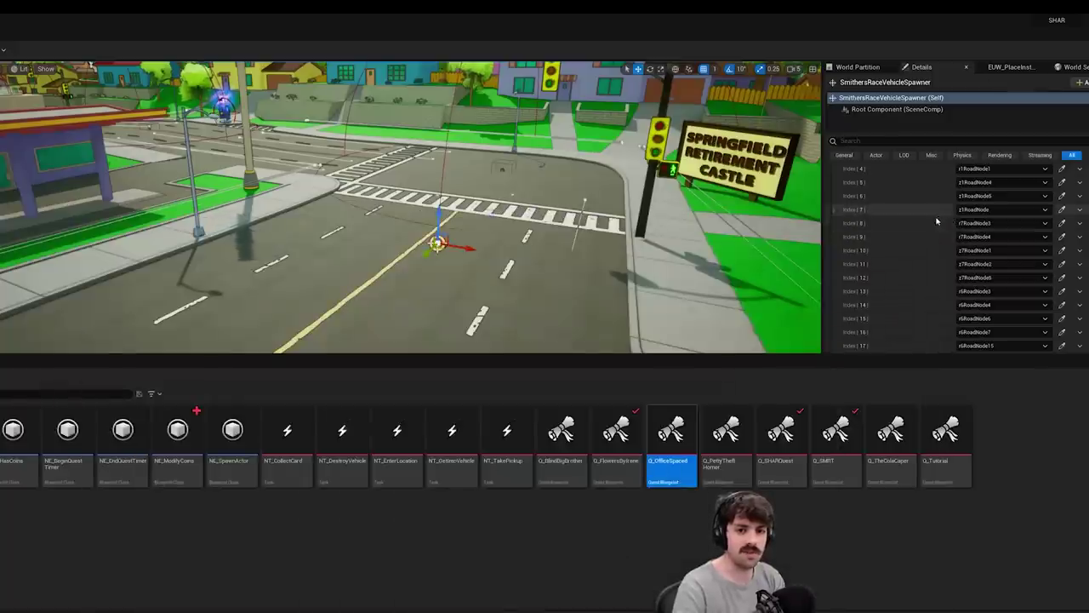
Examine the road nodes assigned to the SmithersRaceVehicleSpawner in the level.
{"action": "scroll", "coordinate": [951, 221], "scroll_direction": "up", "scroll_amount": 3}
{"action": "scroll", "coordinate": [951, 221], "scroll_direction": "up", "scroll_amount": 3}
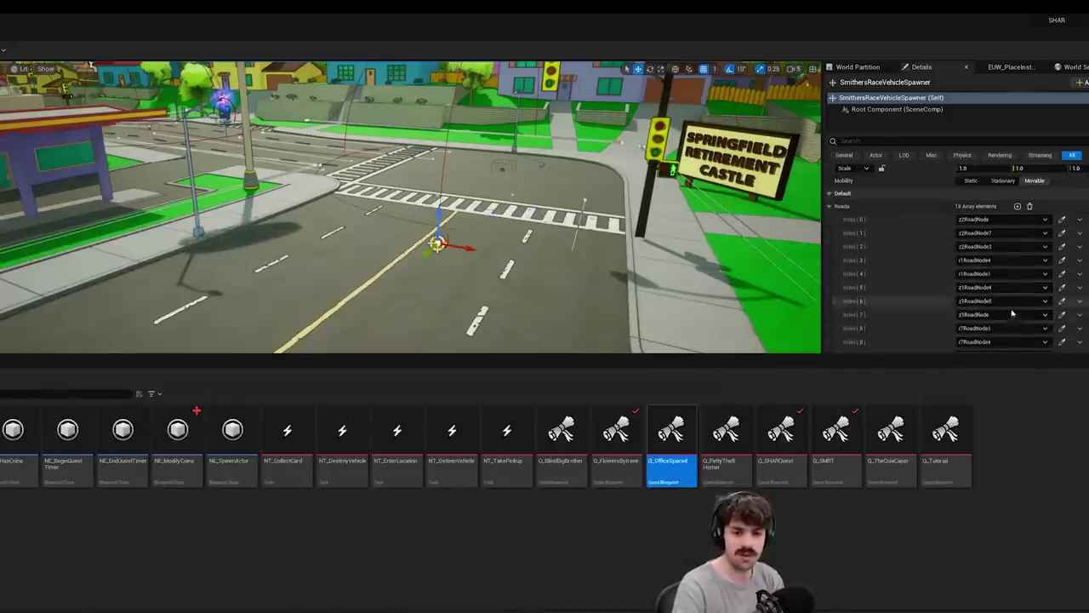
{"action": "scroll", "coordinate": [982, 306], "scroll_direction": "down", "scroll_amount": 10}
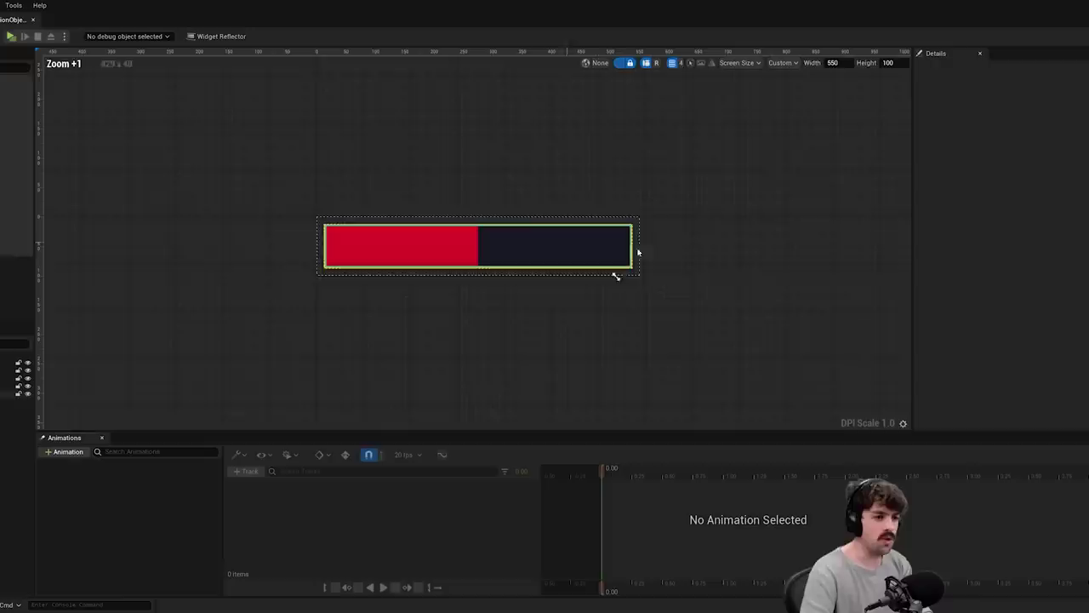
Inspect the CarDamageBar widget's style settings and view the Smithers race vehicle blueprint with its driver model.
{"action": "left_click", "coordinate": [476, 238]}
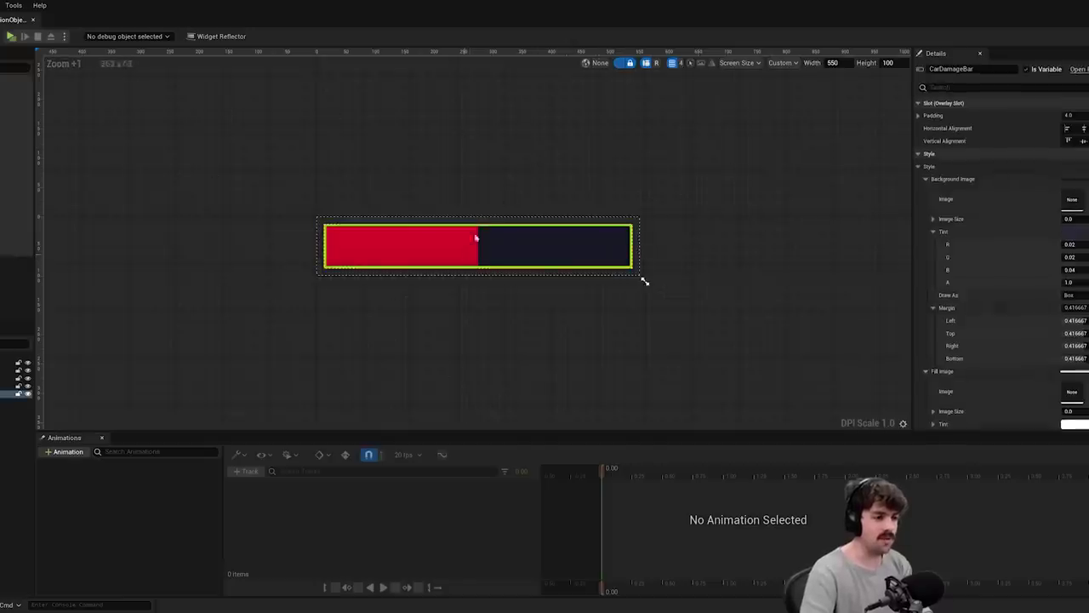
{"action": "left_click", "coordinate": [799, 171]}
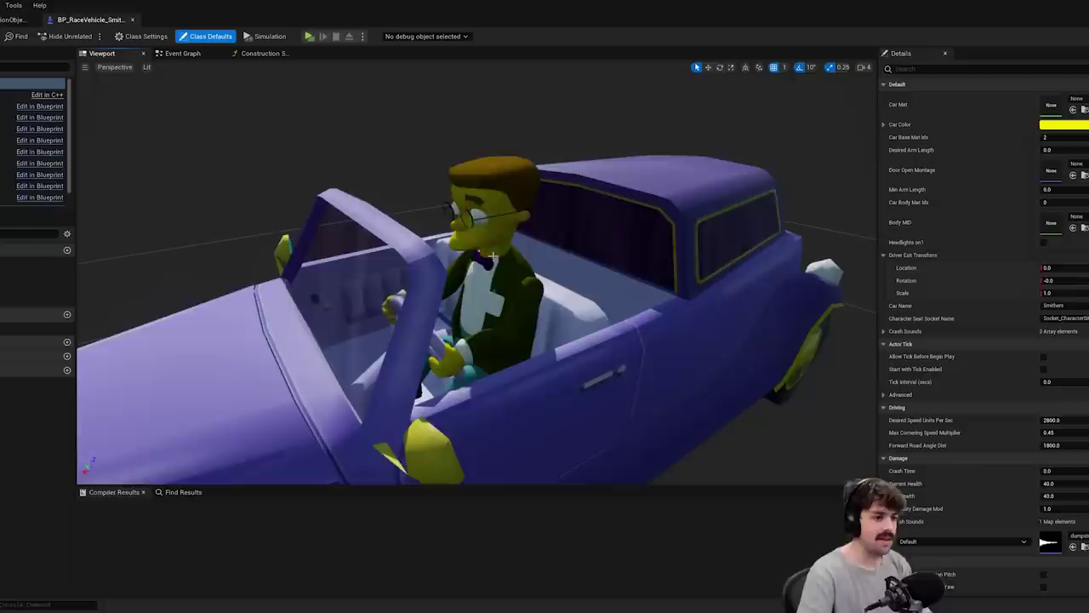
{"action": "scroll", "coordinate": [453, 280], "scroll_direction": "down", "scroll_amount": 4}
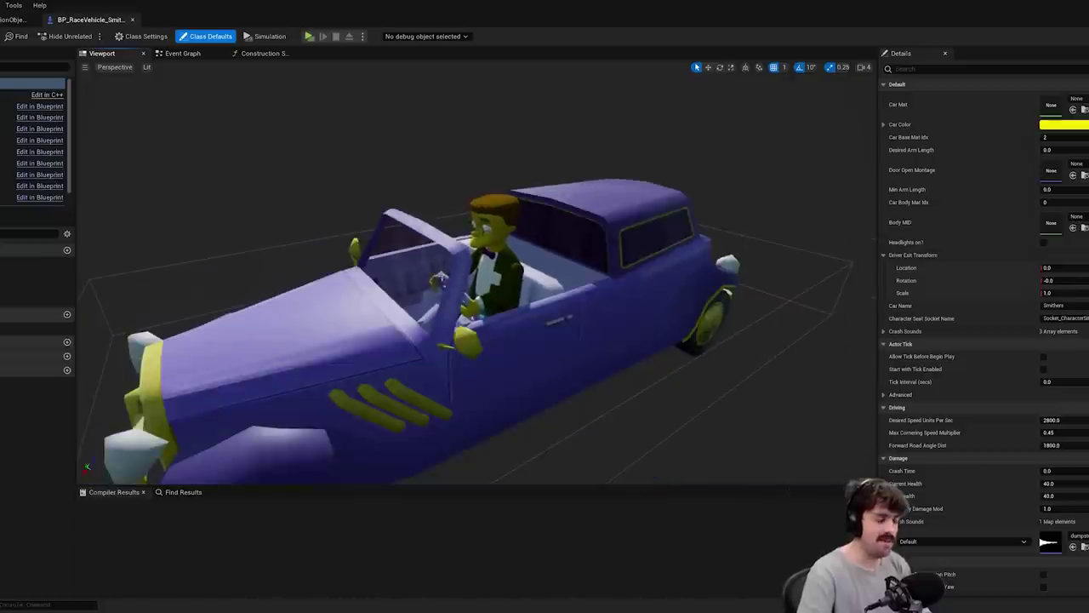
{"action": "scroll", "coordinate": [529, 262], "scroll_direction": "down", "scroll_amount": 2}
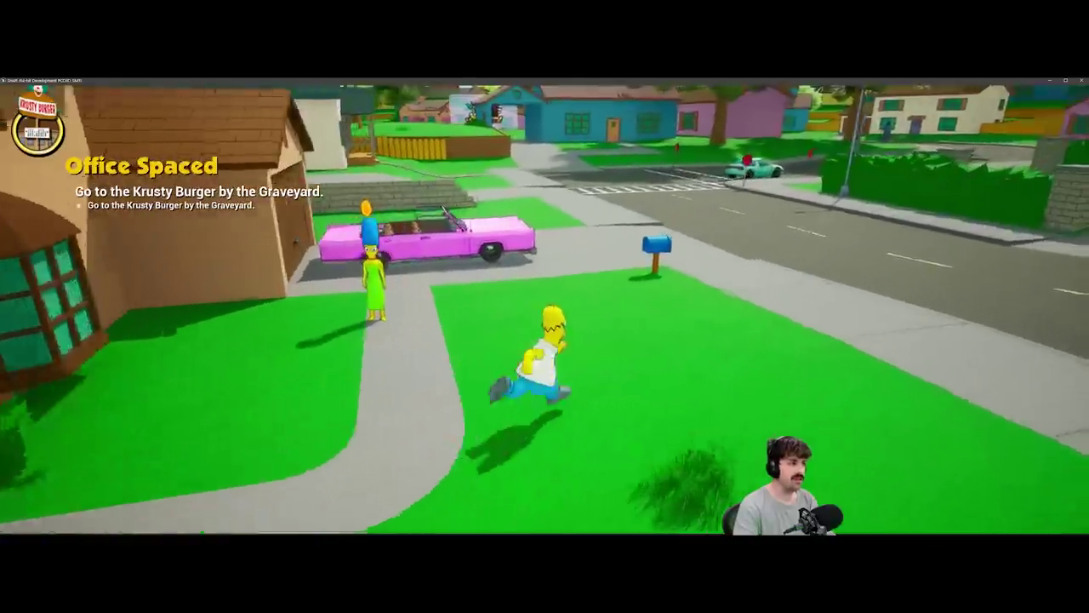
Run across the lawn in the Office Spaced playtest and get into the pink convertible.
{"action": "key", "text": "w"}
{"action": "key", "text": "e"}
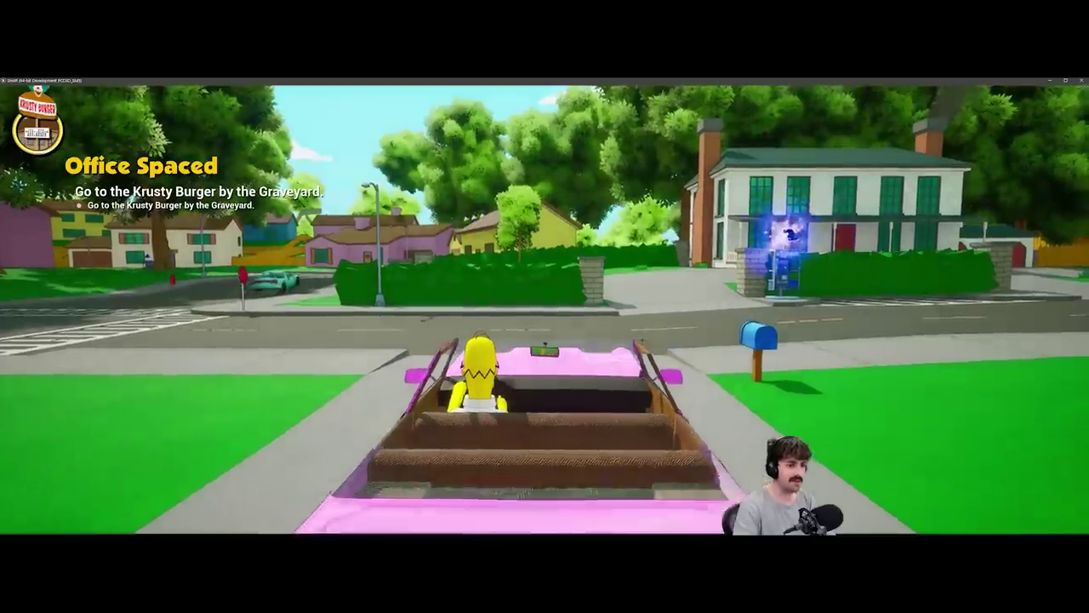
Drive the pink convertible along the graveyard road to the Krusty Burger, switching to the chase camera on the way.
{"action": "key", "text": "d"}
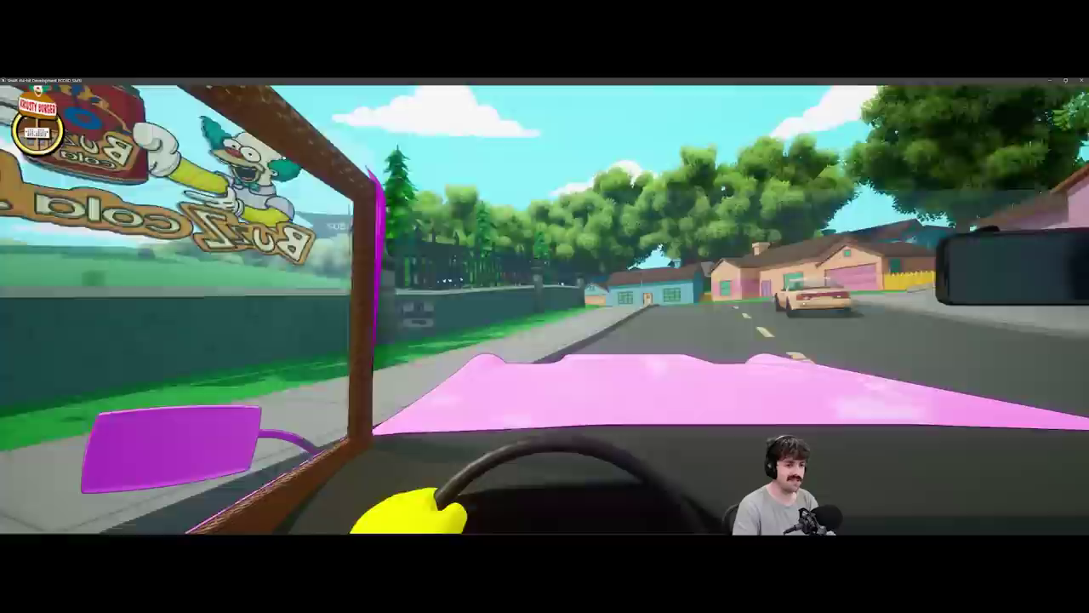
{"action": "key", "text": "w"}
{"action": "key", "text": "w"}
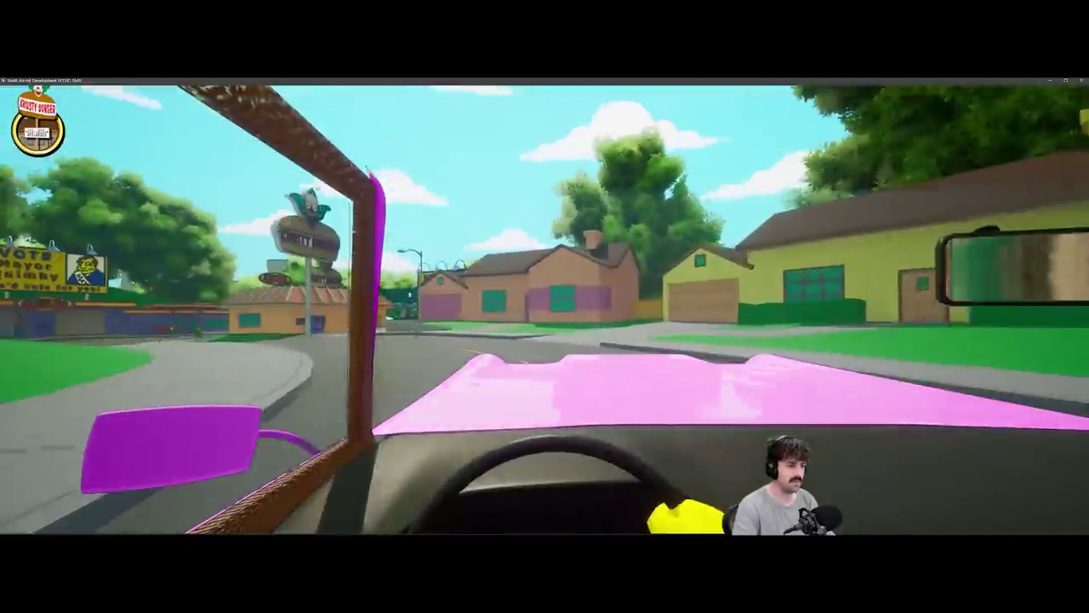
{"action": "key", "text": "c"}
{"action": "key", "text": "w"}
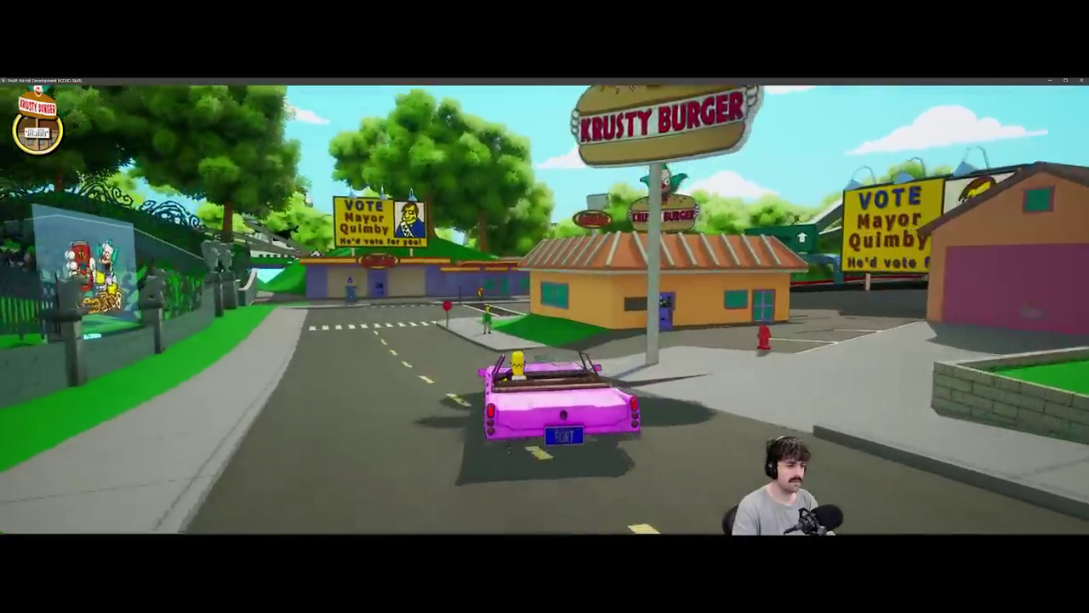
{"action": "key", "text": "w"}
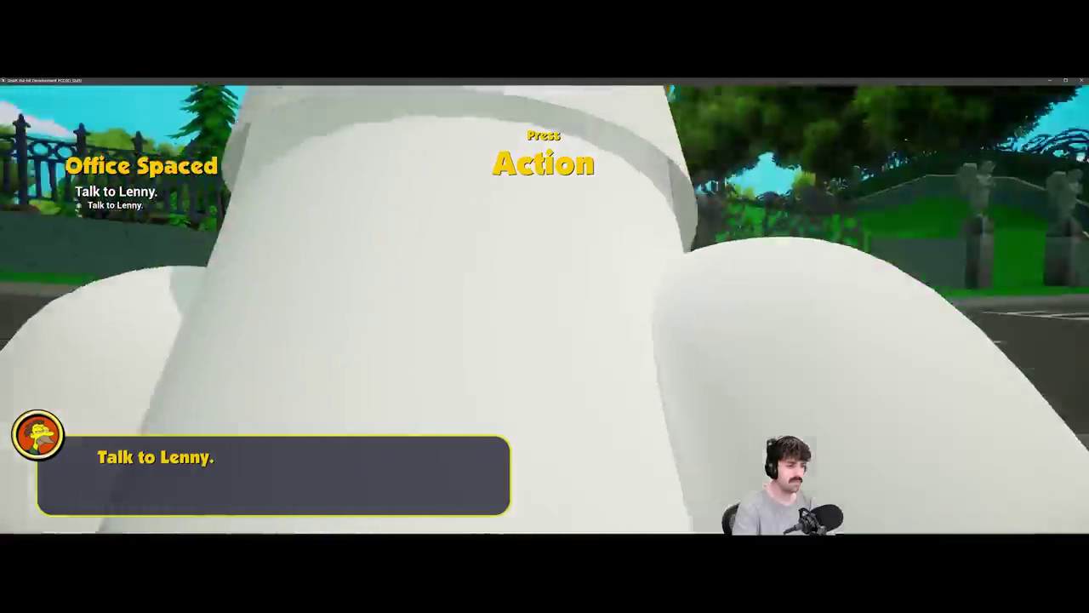
Run along the sidewalk beside the Krusty Burger and talk to Lenny.
{"action": "key", "text": "w"}
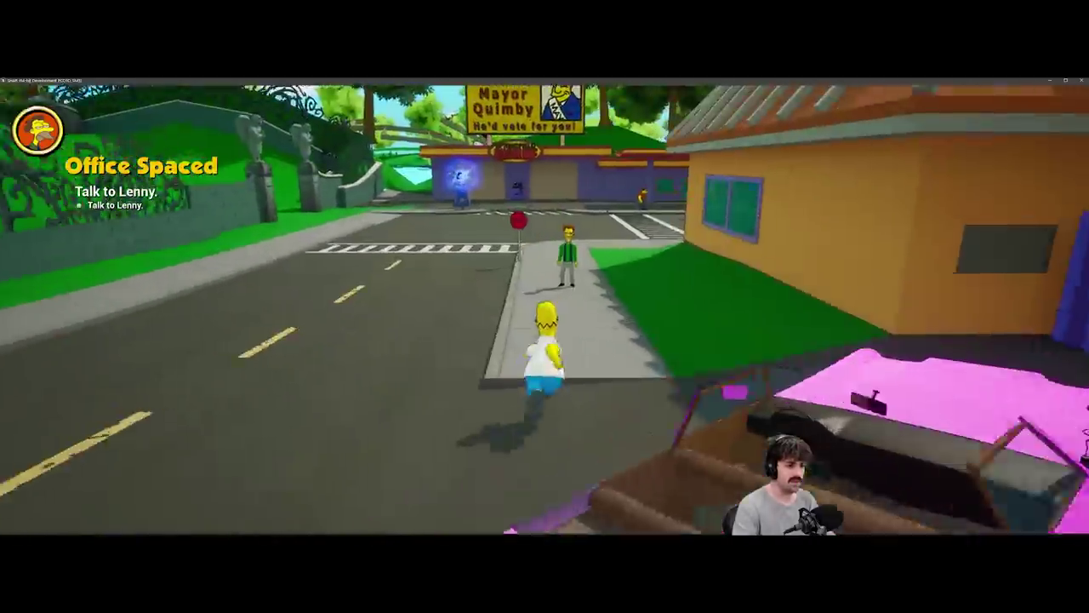
{"action": "key", "text": "w"}
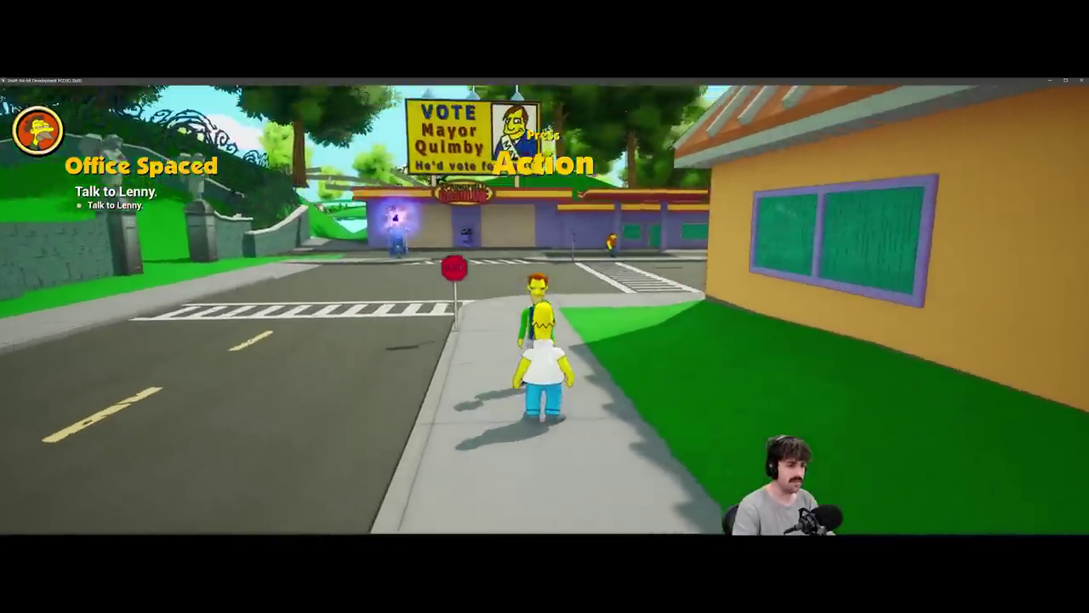
{"action": "key", "text": "e"}
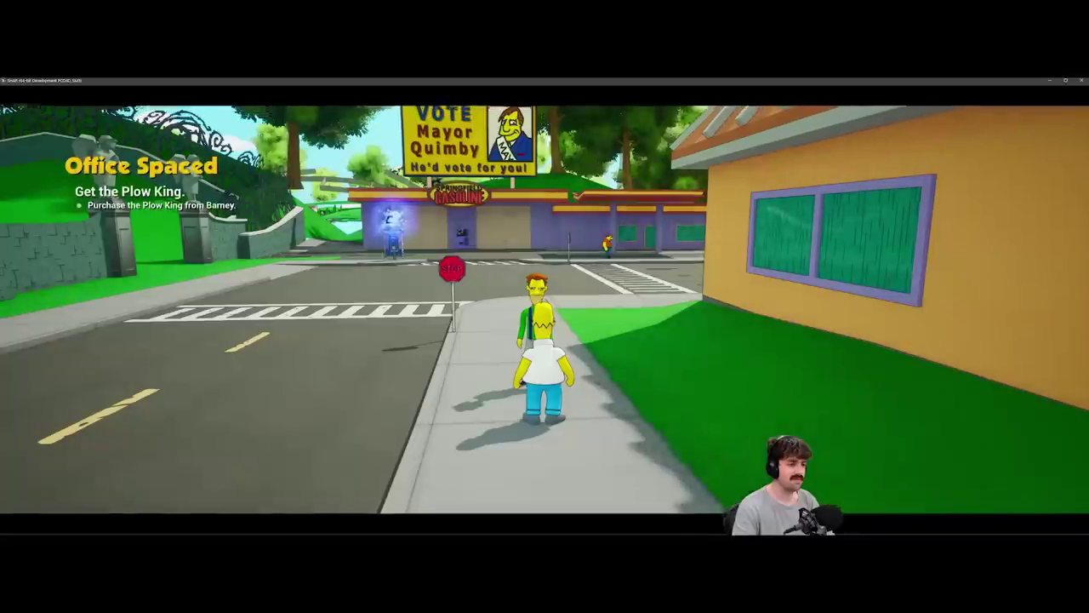
Cross the road to Springfield Gasoline and collect the coins in front of the garage doors.
{"action": "key", "text": "a"}
{"action": "key", "text": "w"}
{"action": "key", "text": "w"}
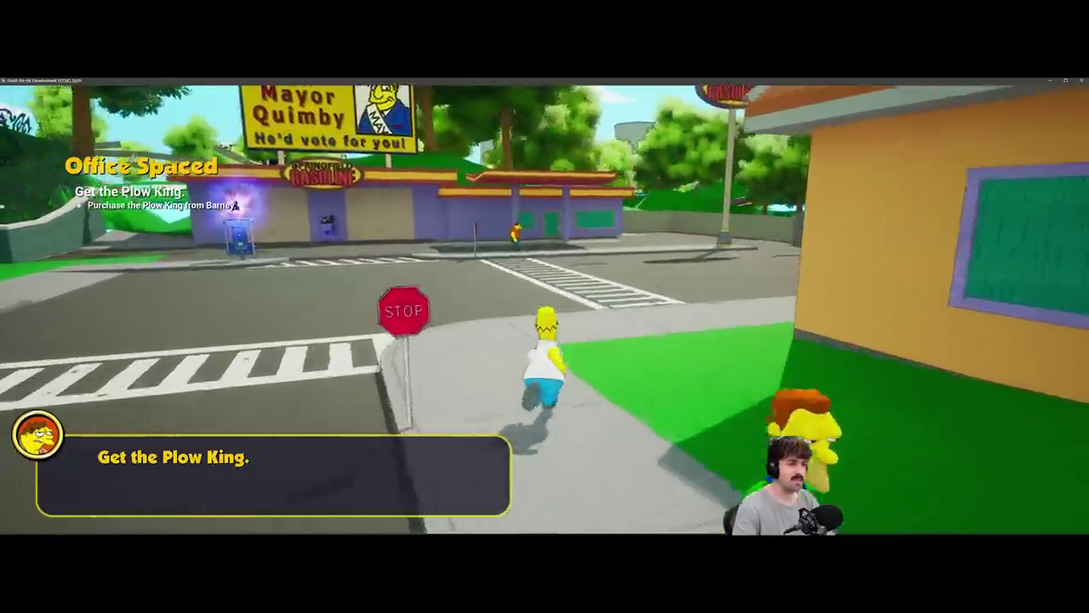
{"action": "key", "text": "w"}
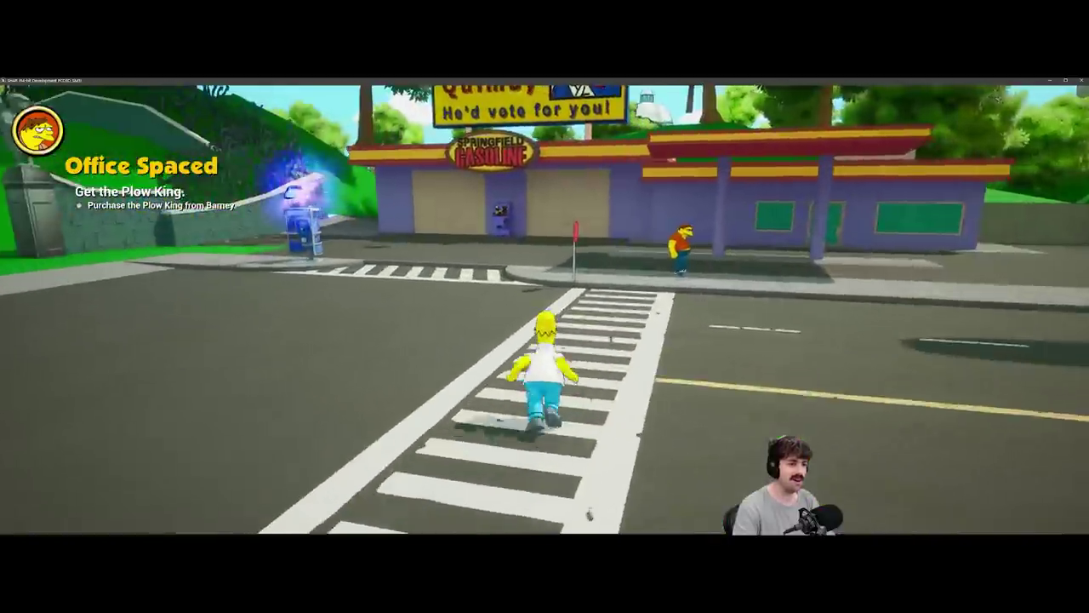
{"action": "key", "text": "space"}
{"action": "key", "text": "w"}
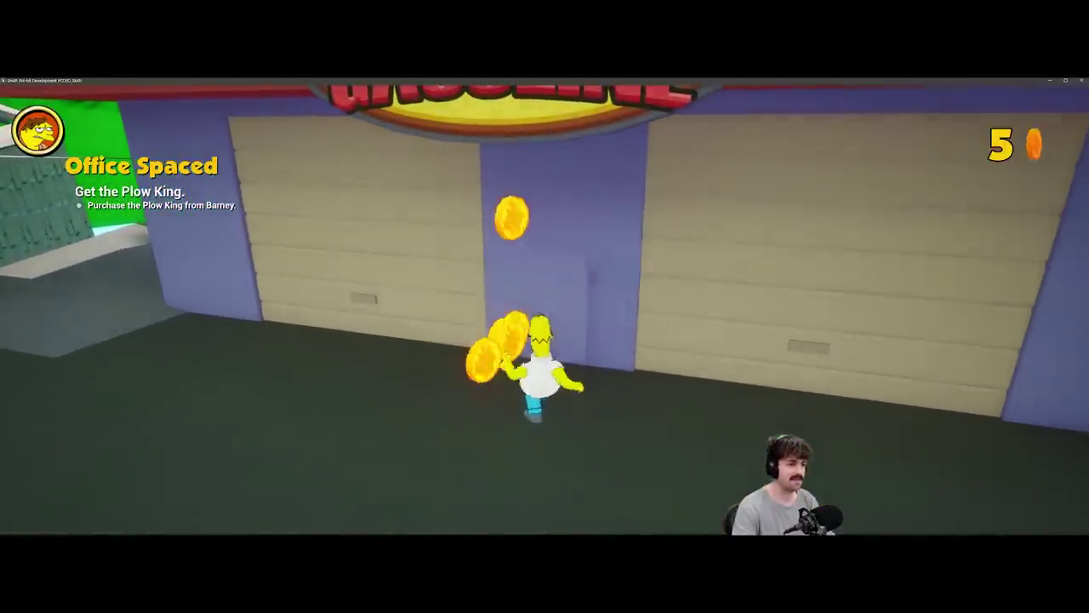
{"action": "key", "text": "w"}
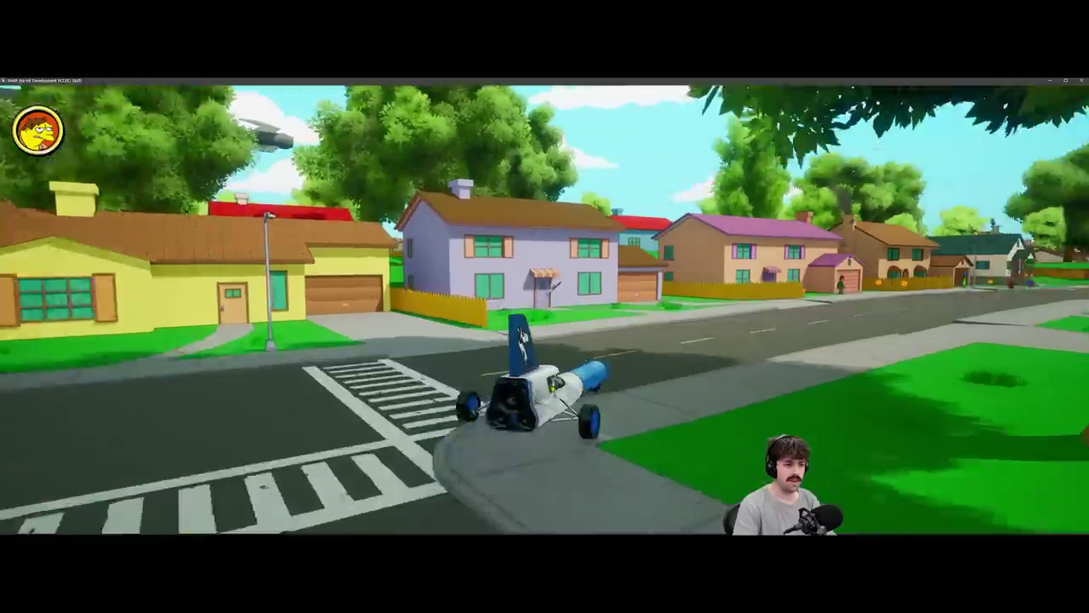
Drive the blue-and-white rocket car down the residential street and get out beside the houses.
{"action": "key", "text": "w"}
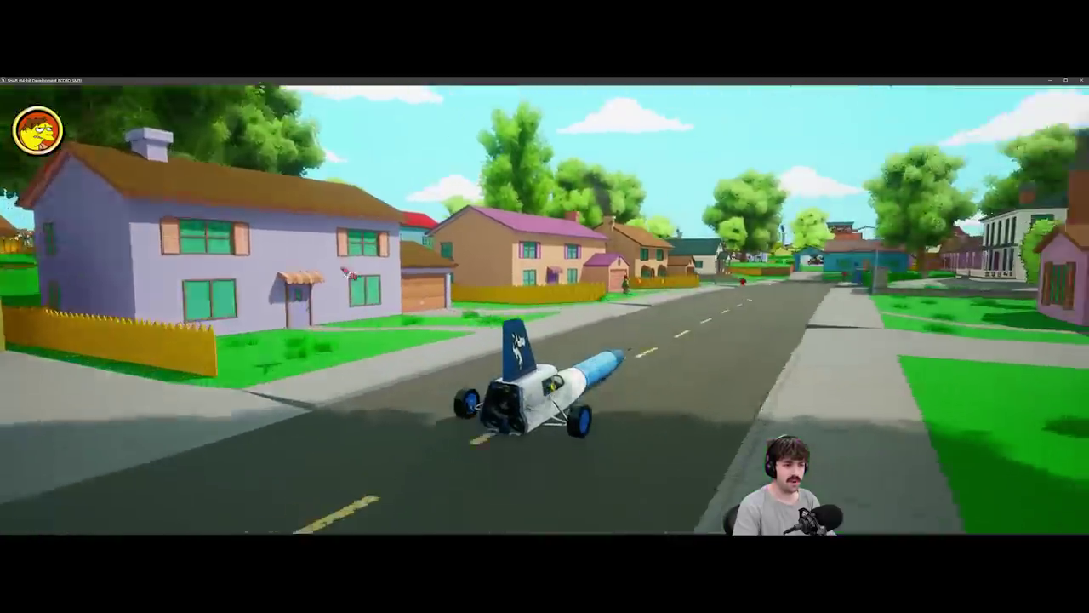
{"action": "key", "text": "w"}
{"action": "key", "text": "d"}
{"action": "key", "text": "a"}
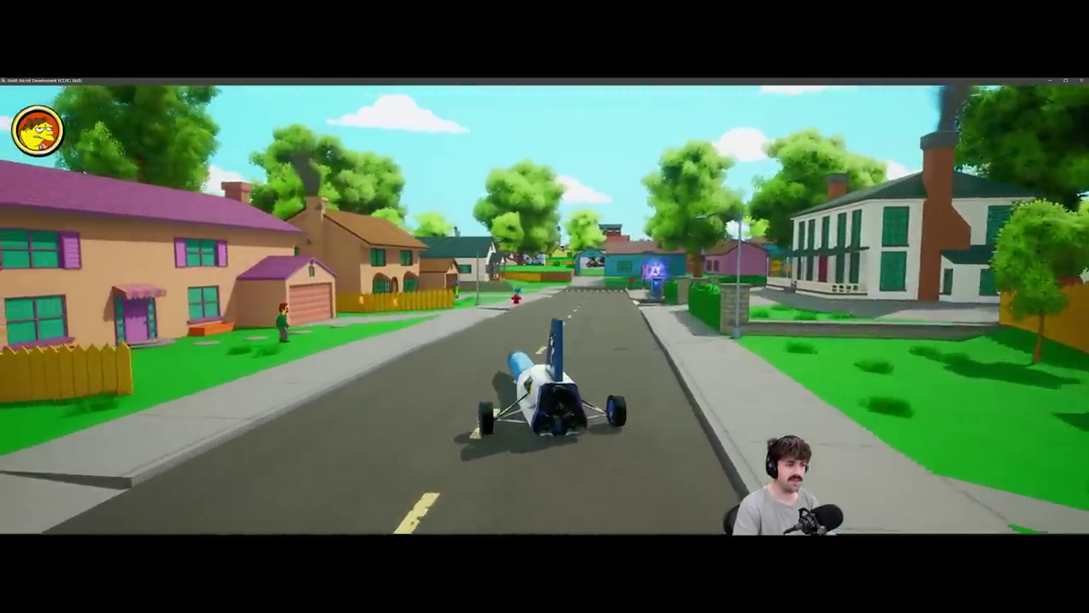
{"action": "key", "text": "e"}
Run through the fenced backyards, gathering coins around the Buzz Cola crates and between the houses.
{"action": "key", "text": "a"}
{"action": "key", "text": "w"}
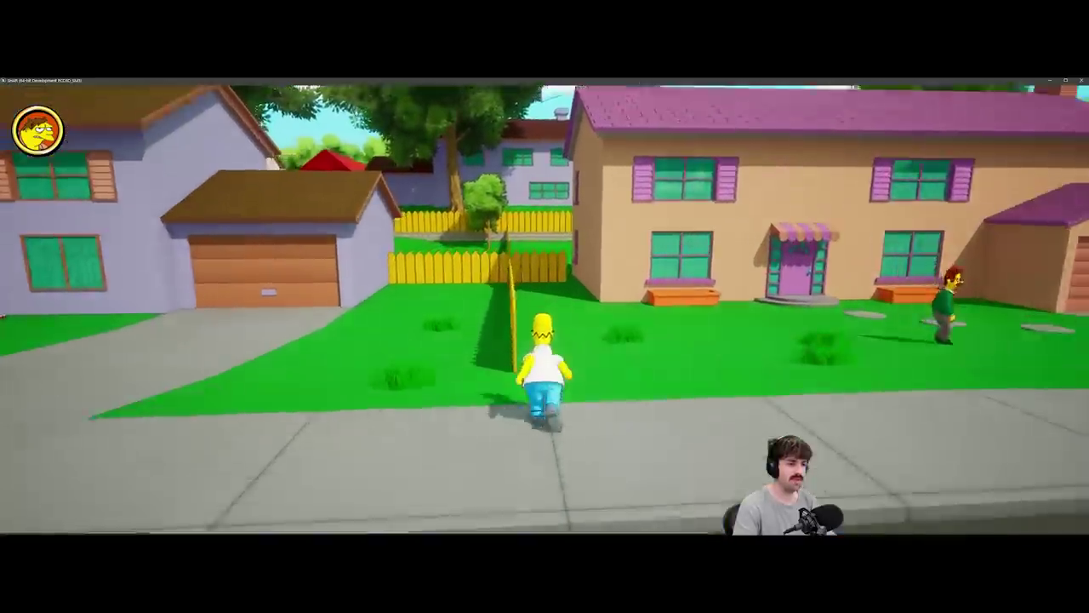
{"action": "key", "text": "w"}
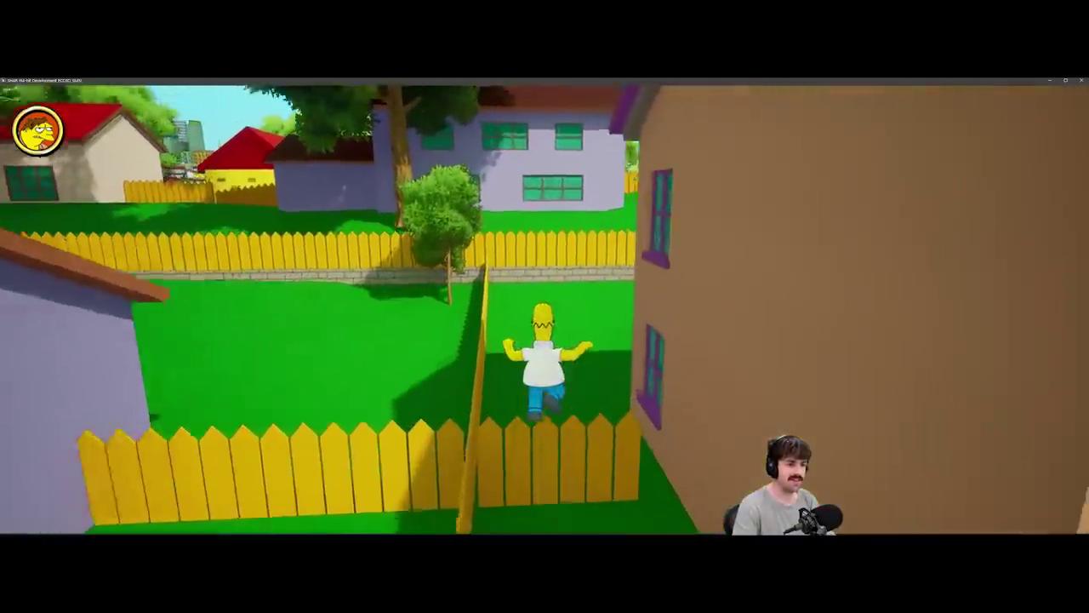
{"action": "key", "text": "w"}
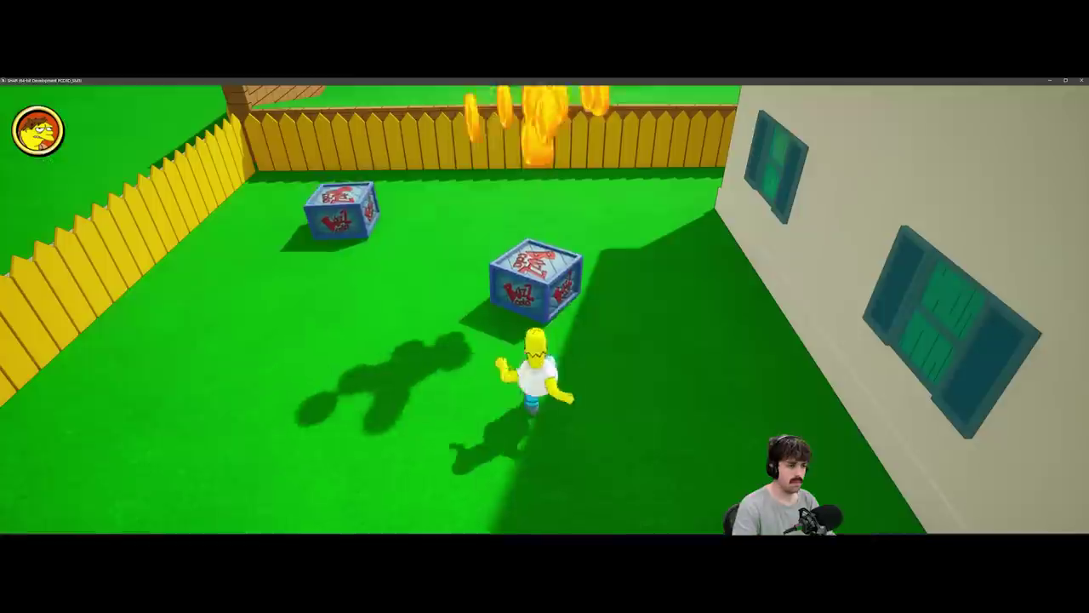
{"action": "key", "text": "w"}
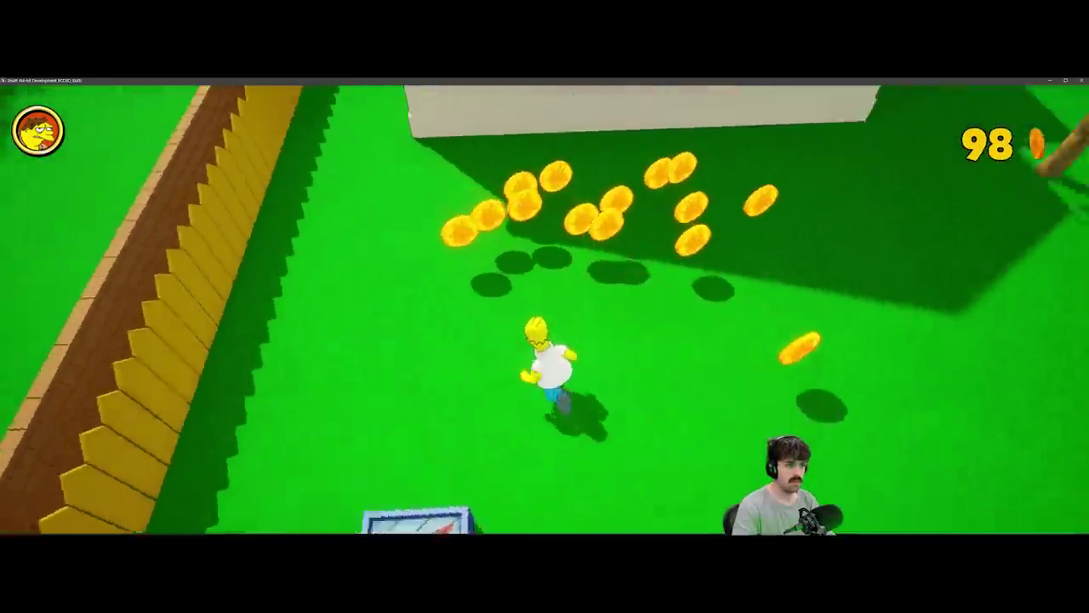
{"action": "key", "text": "w"}
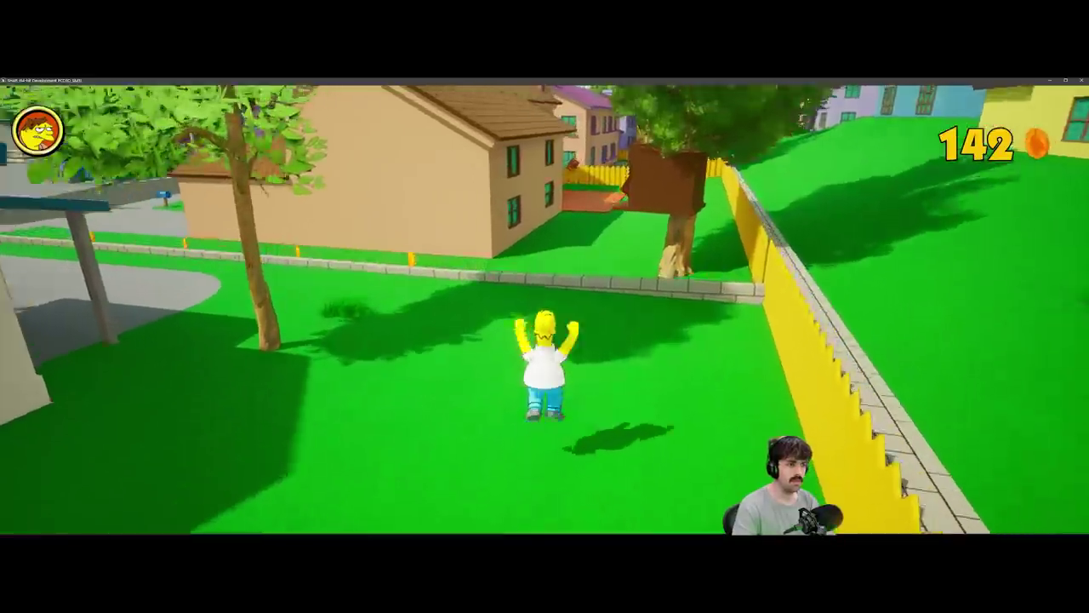
{"action": "key", "text": "w"}
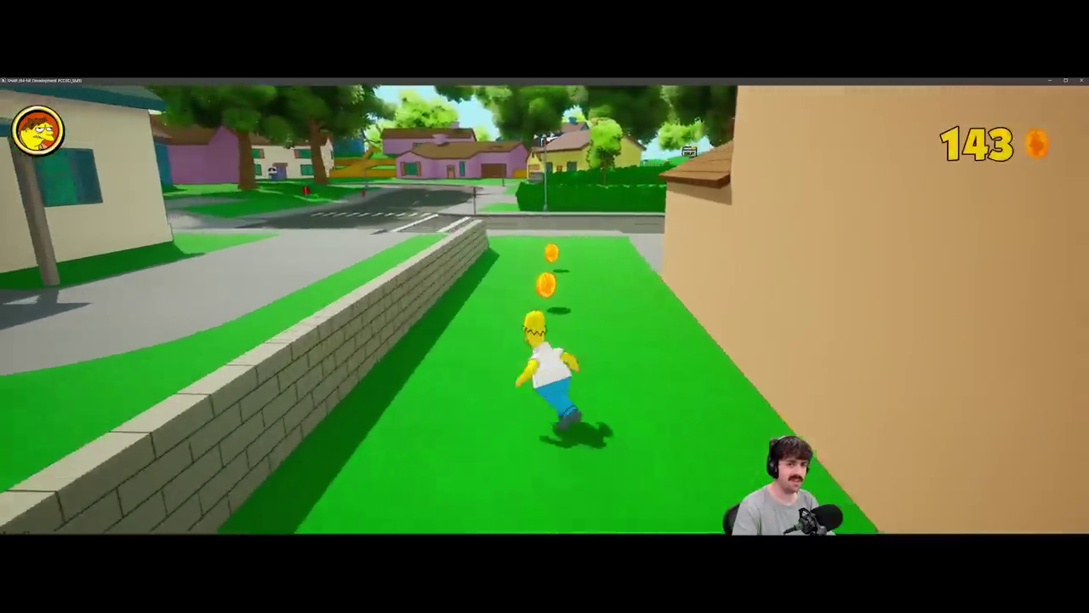
{"action": "key", "text": "w"}
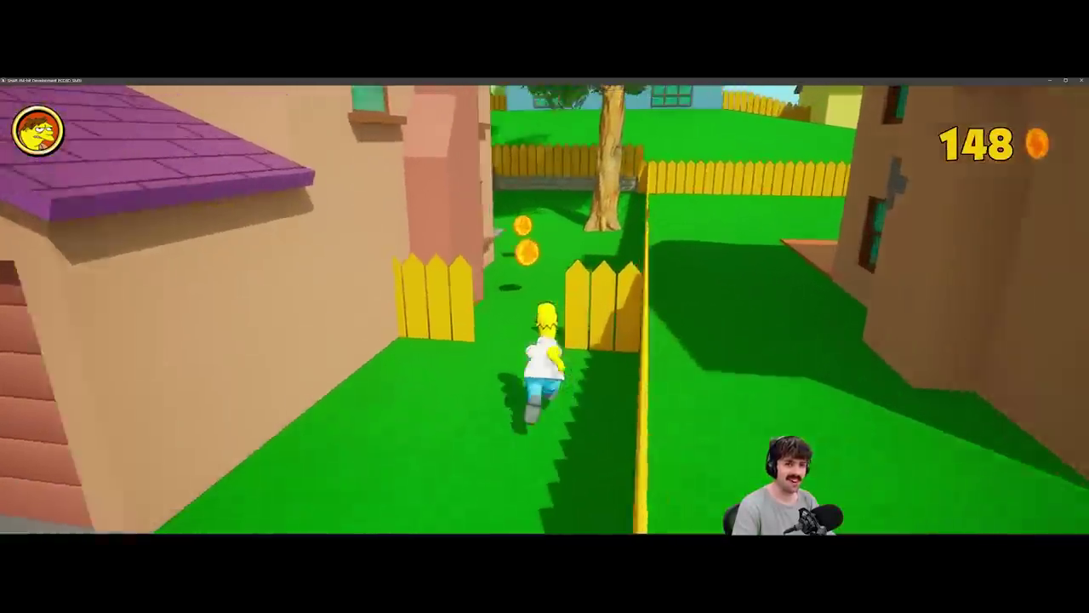
Return to Barney outside Springfield Gasoline and purchase the Plow King from him.
{"action": "key", "text": "w"}
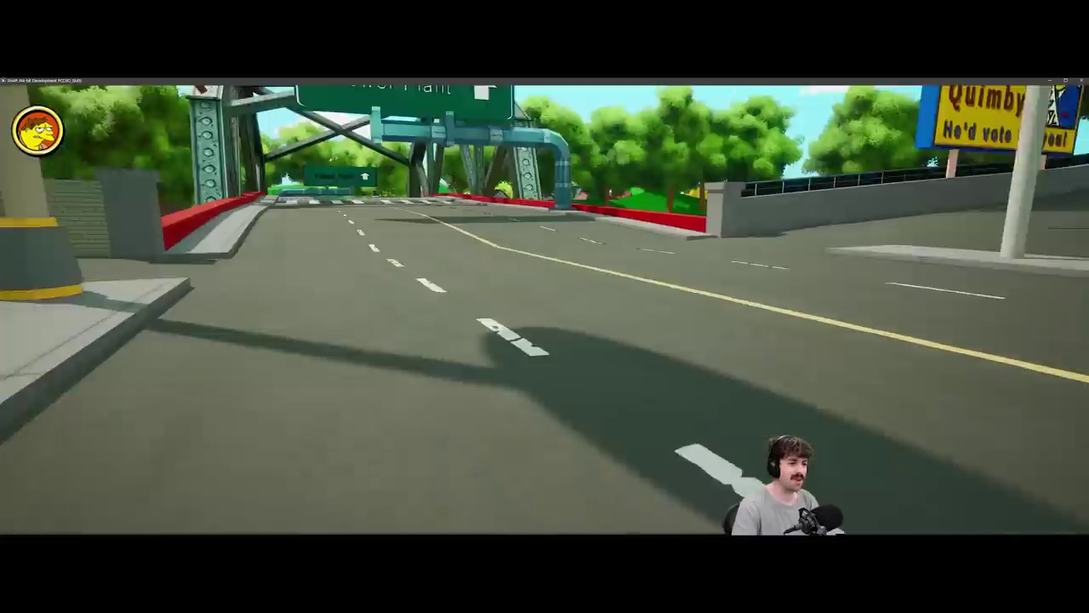
{"action": "key", "text": "w"}
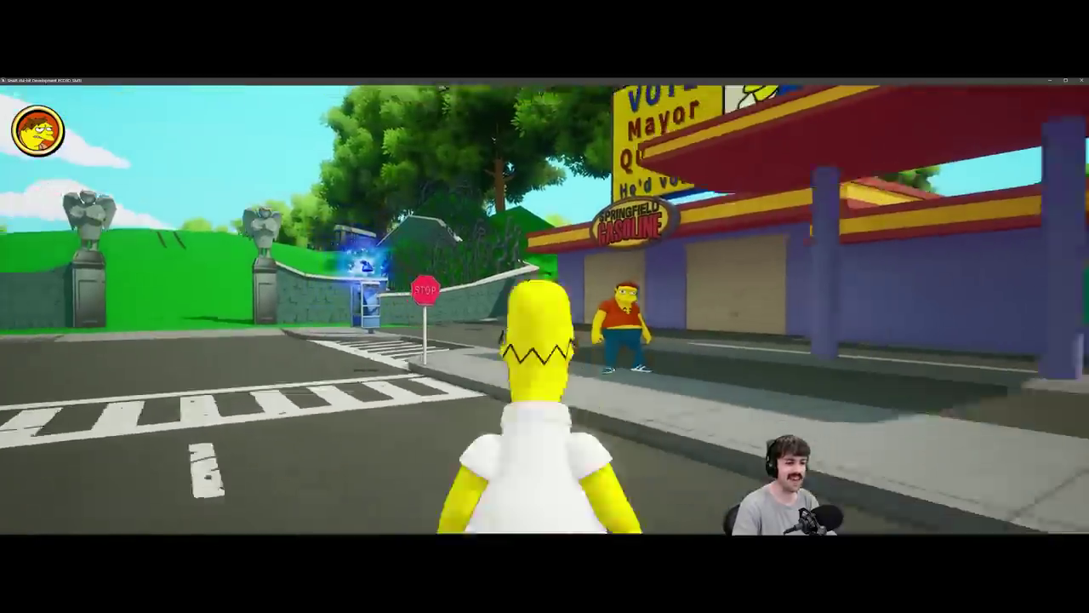
{"action": "key", "text": "w"}
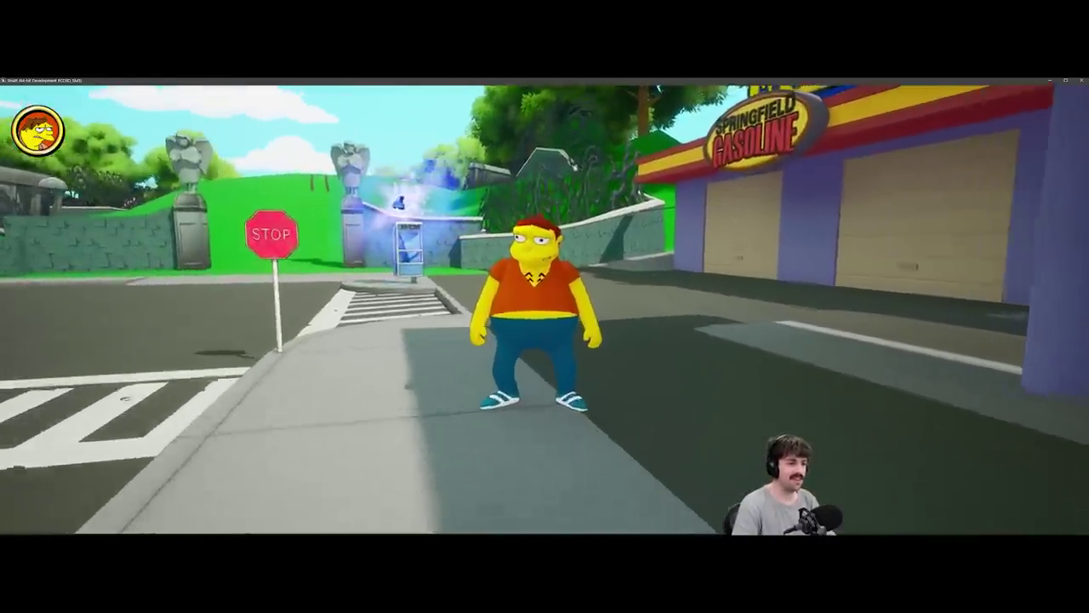
{"action": "key", "text": "e"}
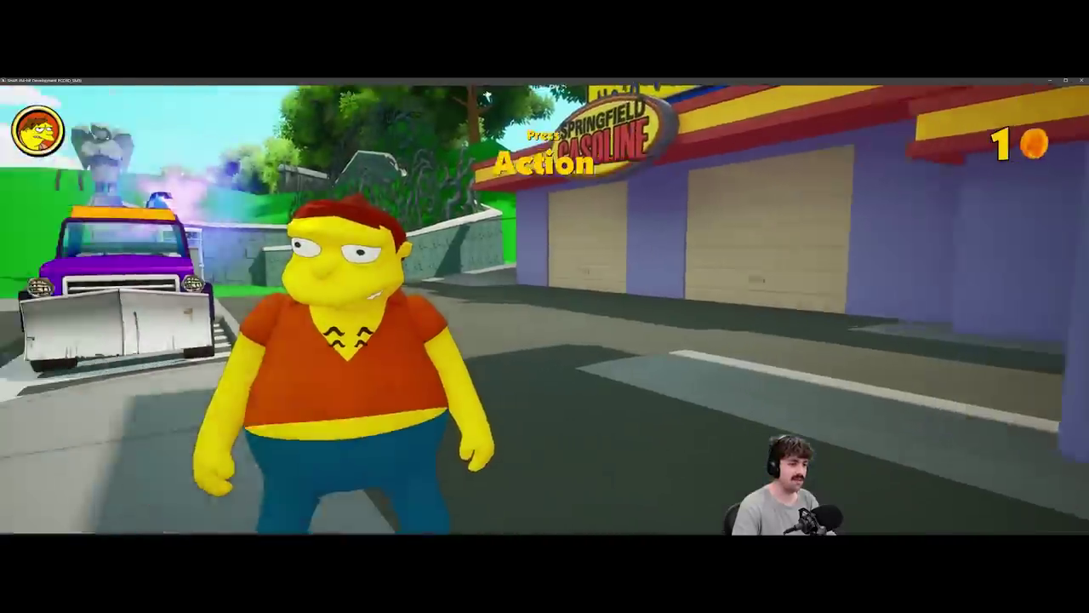
Get into the Plow King and drive it across the lawn to the Kwik-E-Mart within the time limit.
{"action": "key", "text": "w"}
{"action": "key", "text": "w"}
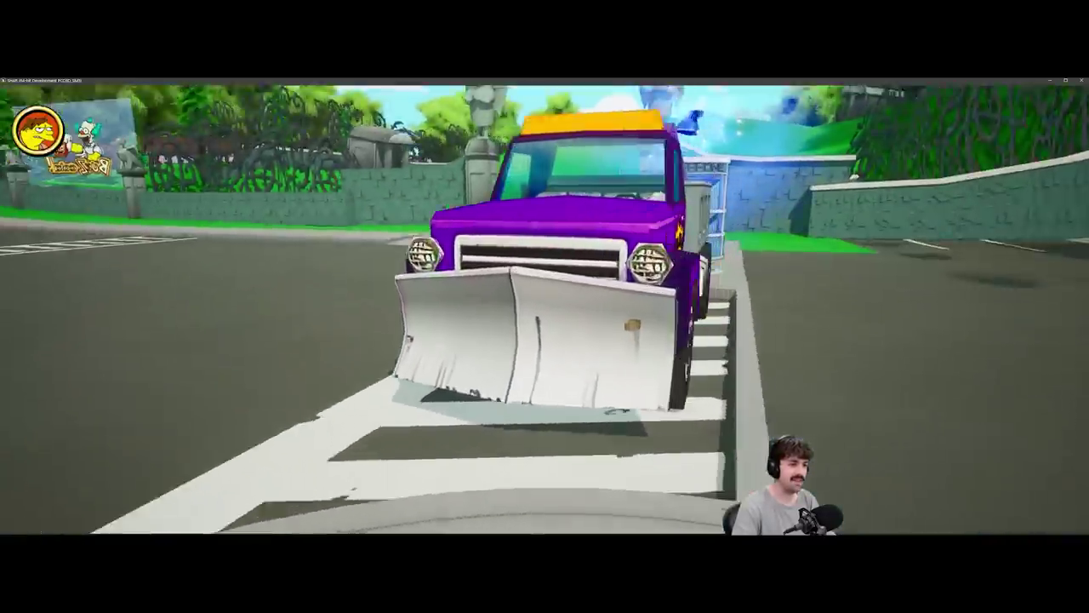
{"action": "key", "text": "d"}
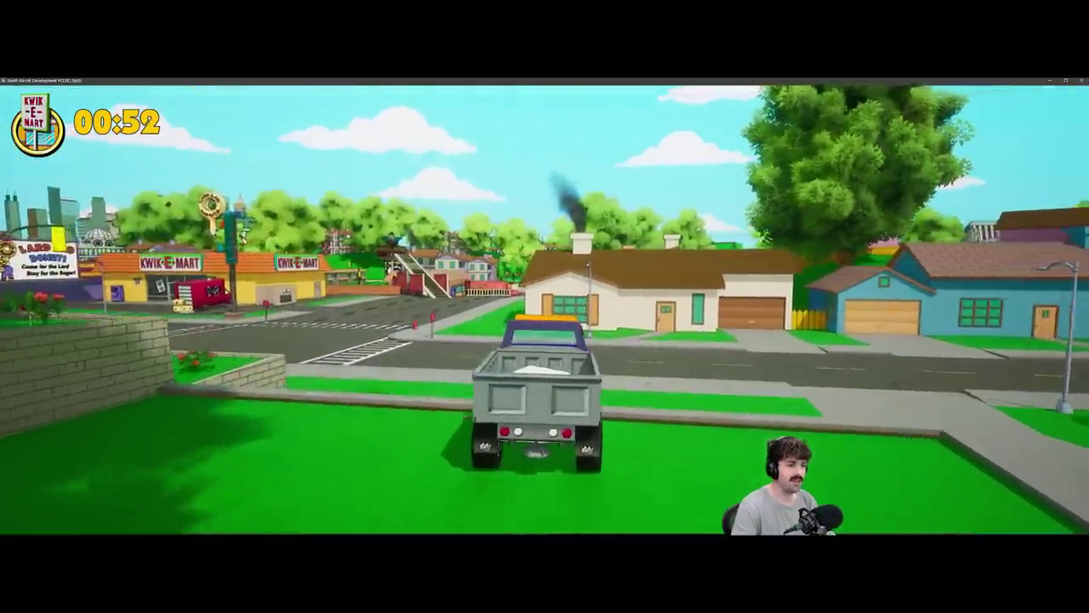
{"action": "key", "text": "w"}
{"action": "key", "text": "a"}
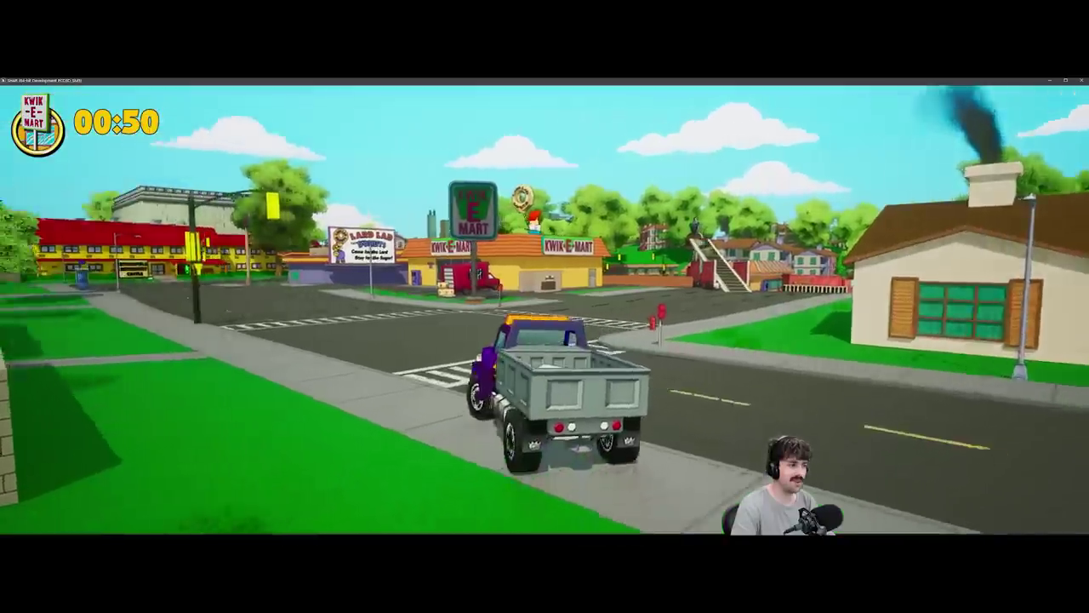
{"action": "key", "text": "w"}
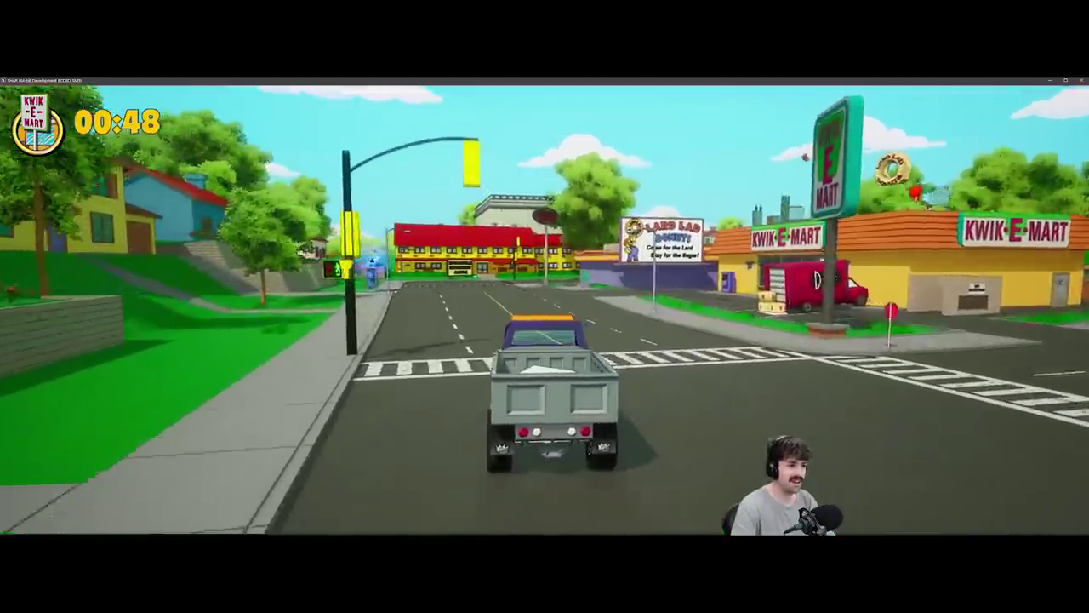
{"action": "key", "text": "w"}
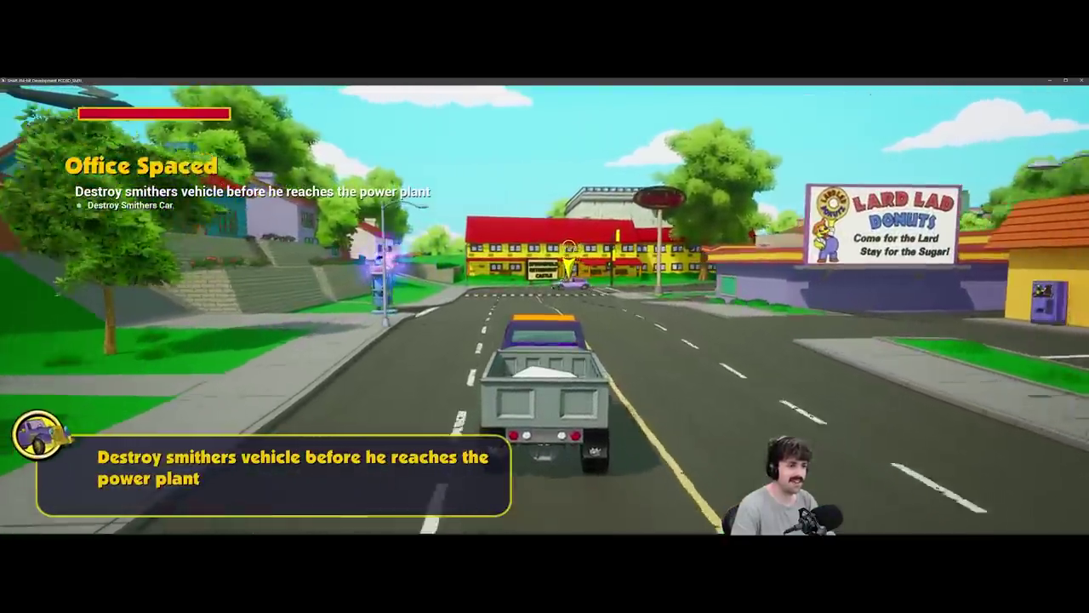
Chase Smithers' car with the Plow King and ram it until it is destroyed.
{"action": "key", "text": "w"}
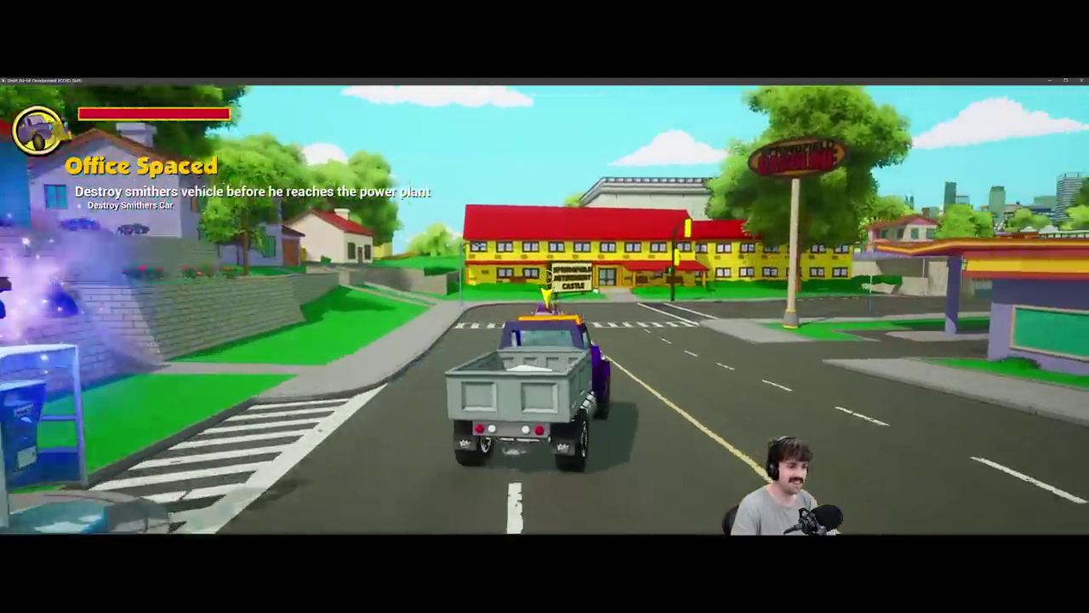
{"action": "key", "text": "w"}
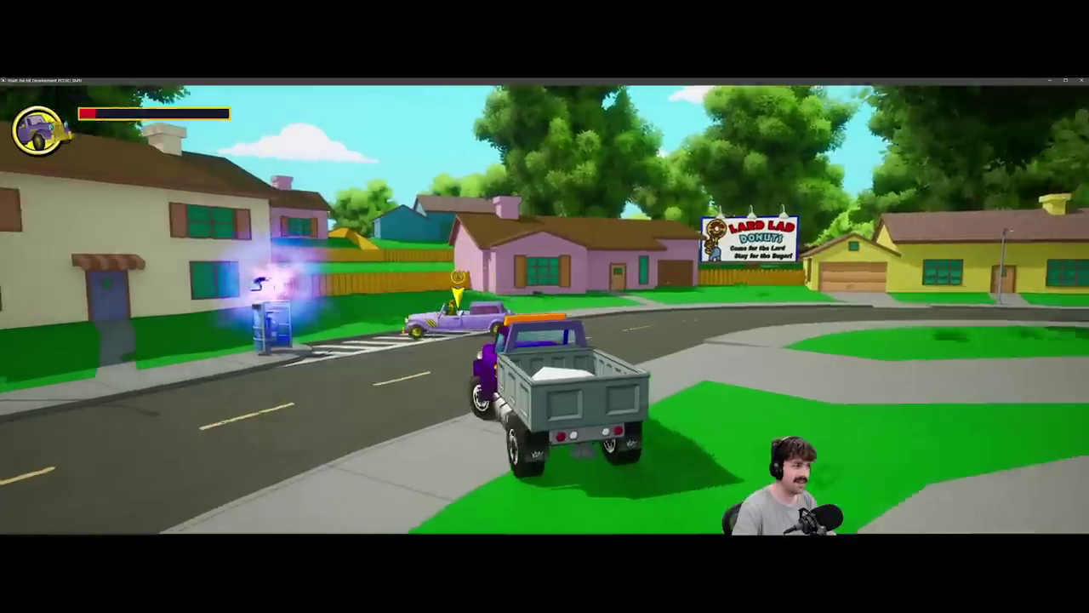
{"action": "key", "text": "w"}
{"action": "key", "text": "w"}
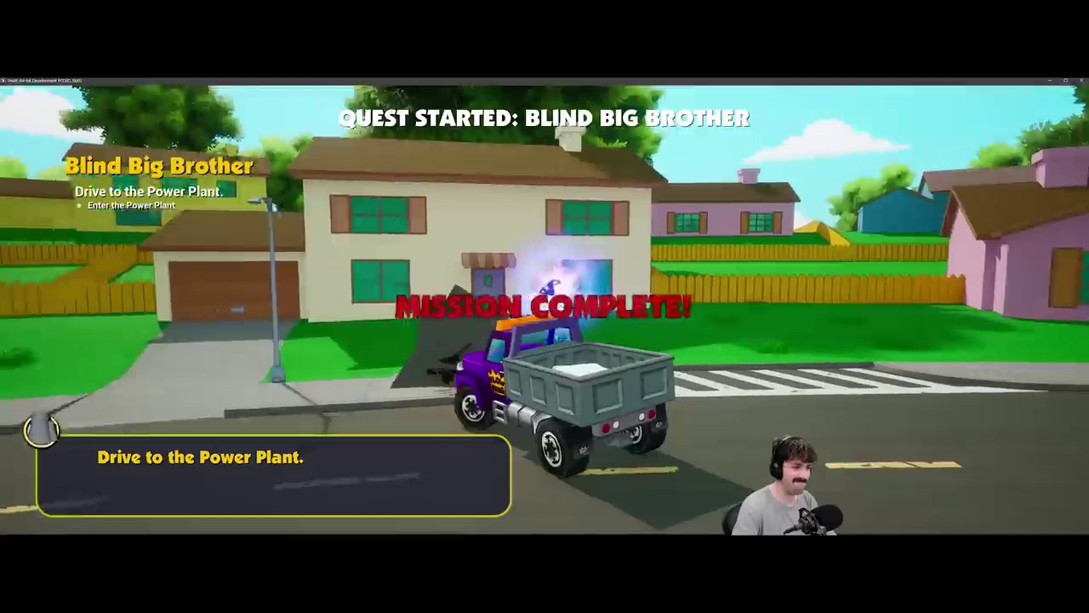
Reverse the Plow King onto the lawn, drive back toward the wreck by the phone booth and change the camera view.
{"action": "key", "text": "s"}
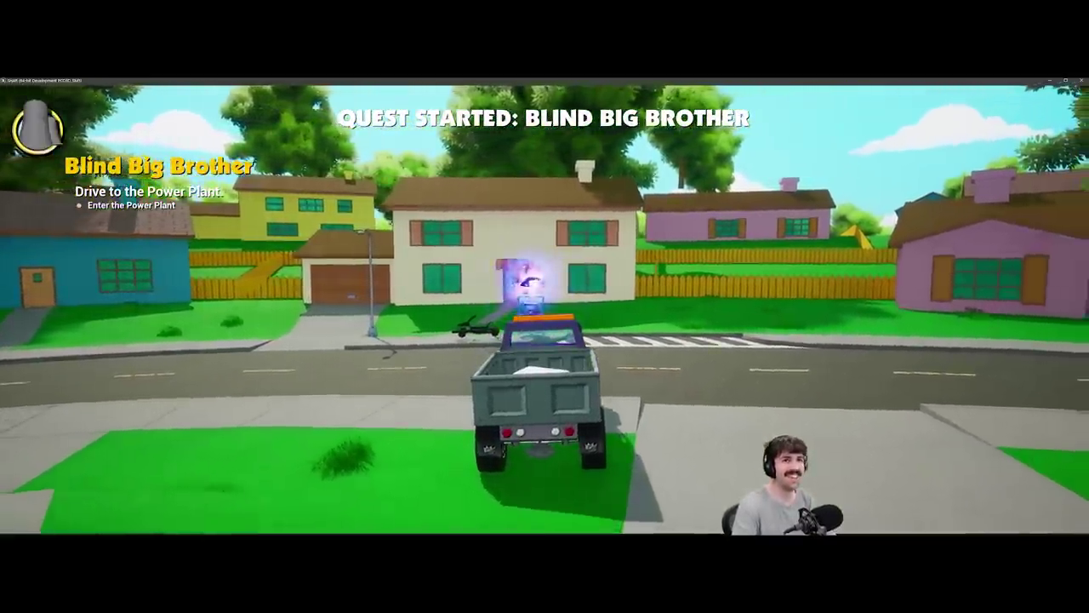
{"action": "key", "text": "s"}
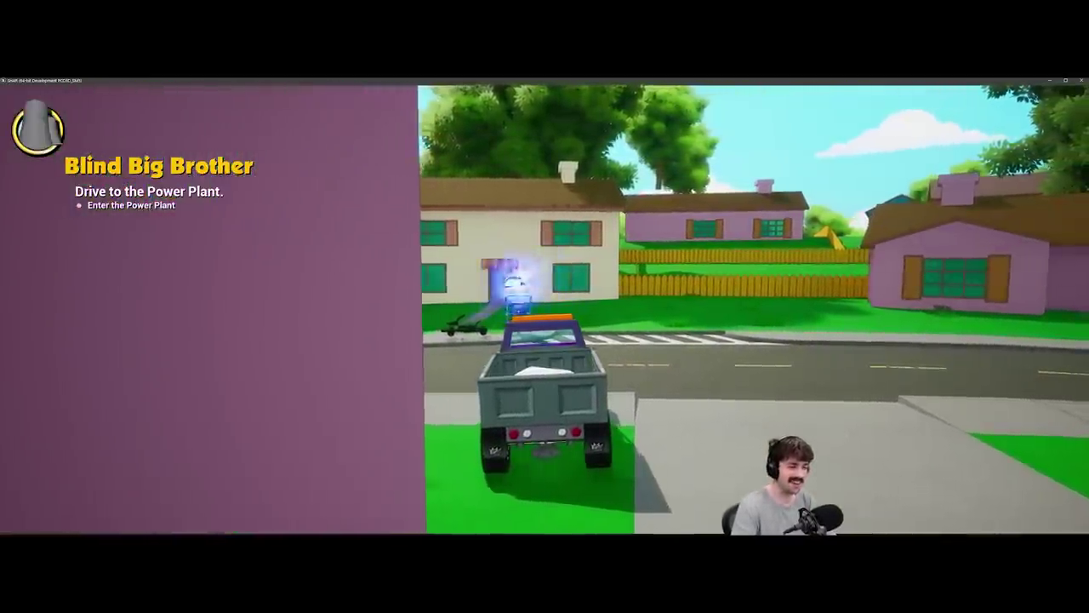
{"action": "key", "text": "w"}
{"action": "key", "text": "c"}
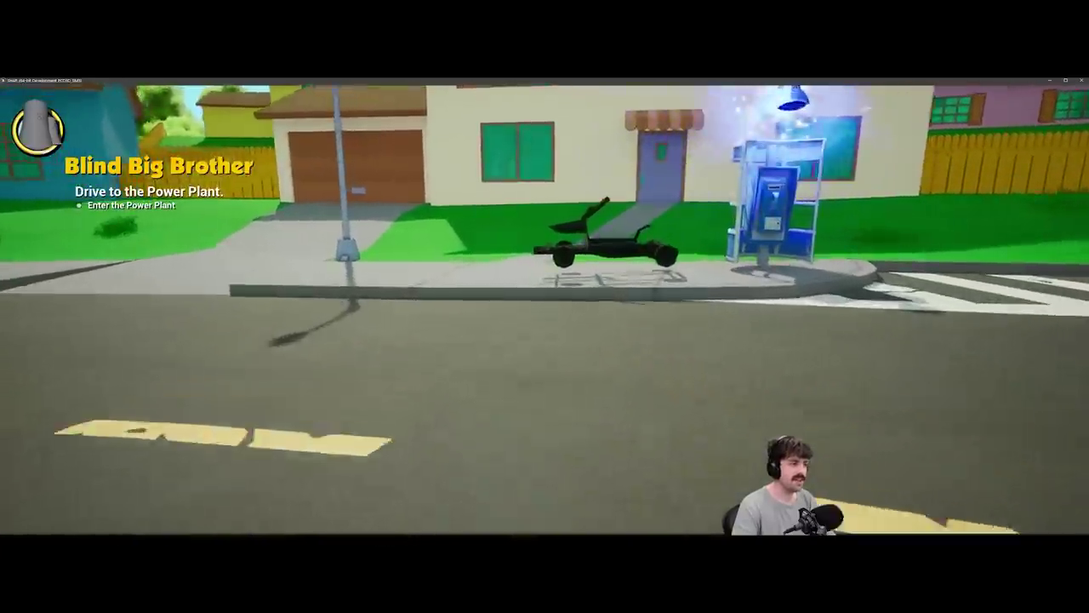
Get Homer into the burnt-out car frame beside the phone booth and drive it onto the curving residential road.
{"action": "key", "text": "w"}
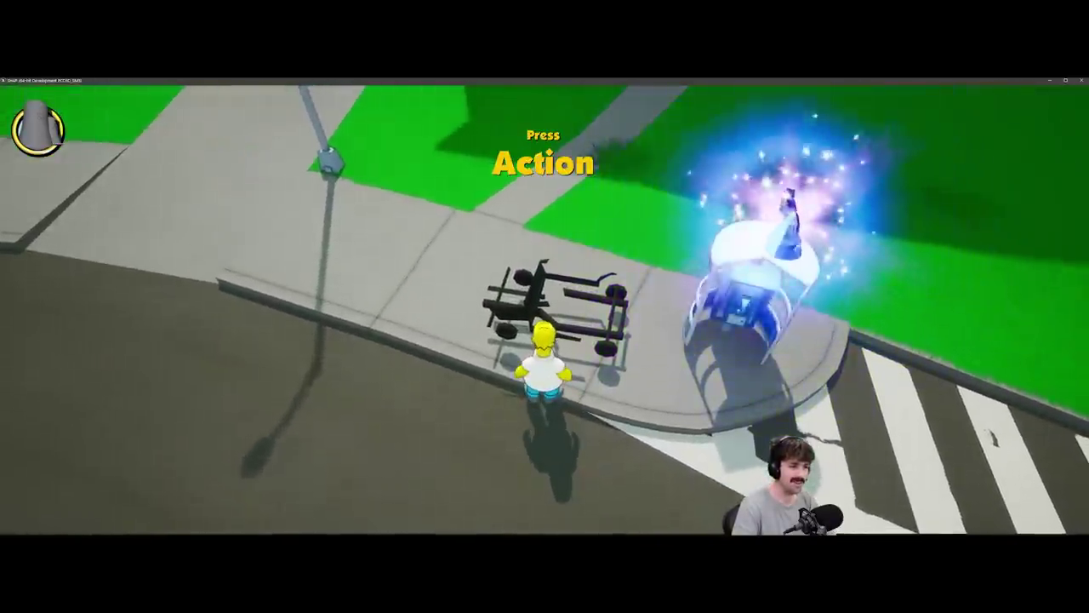
{"action": "key", "text": "e"}
{"action": "key", "text": "s"}
{"action": "key", "text": "c"}
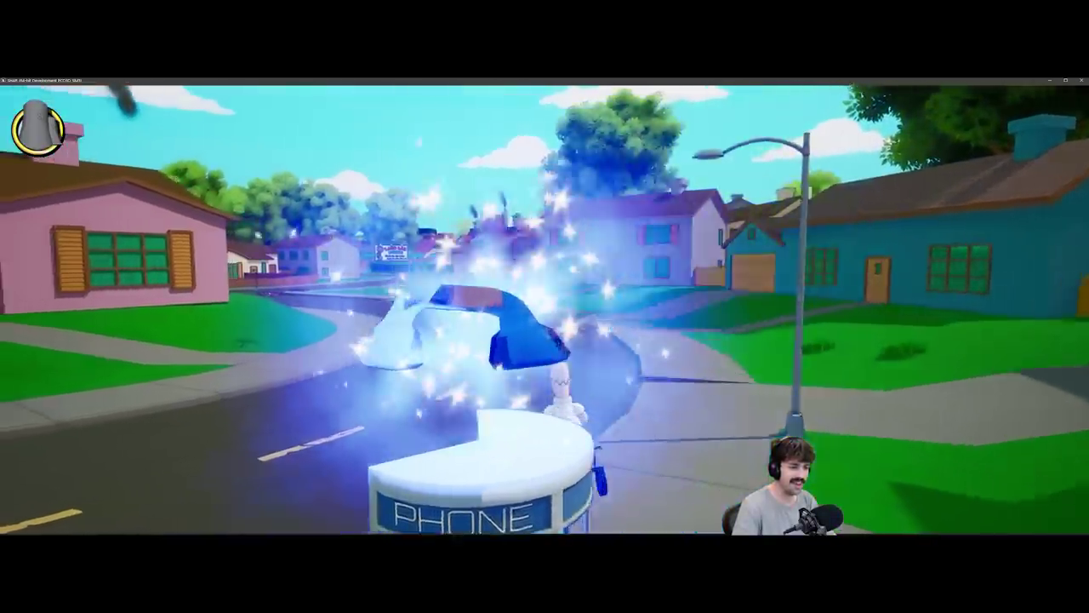
{"action": "key", "text": "w"}
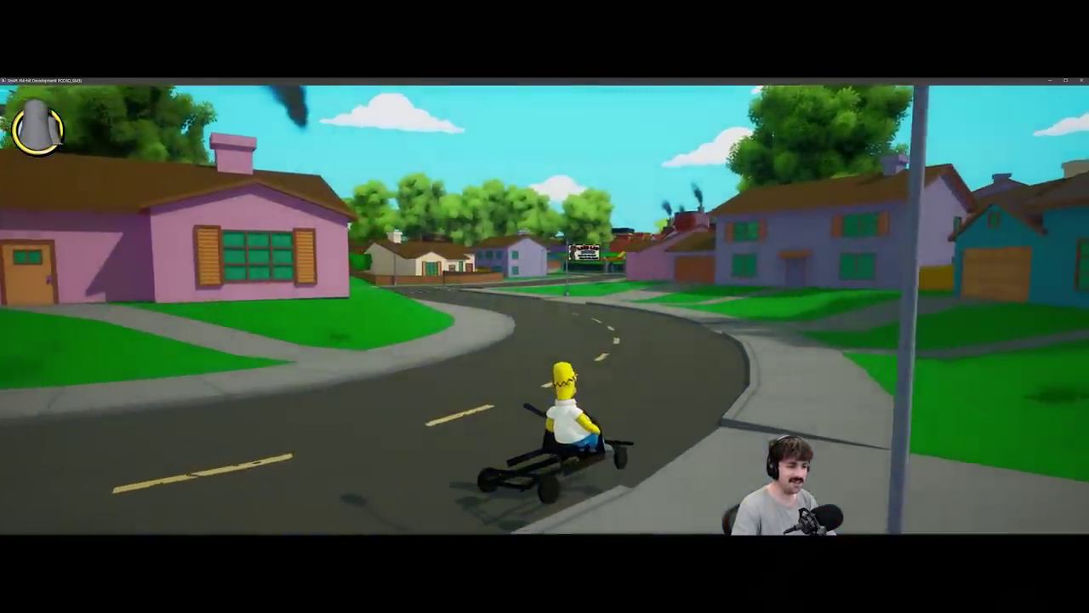
{"action": "key", "text": "w"}
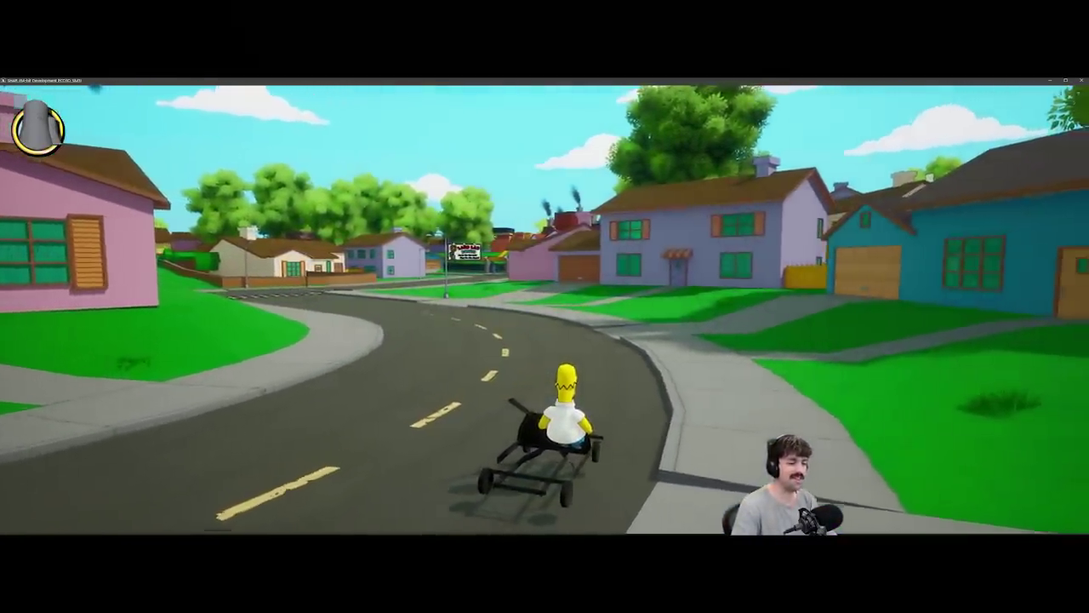
{"action": "key", "text": "w"}
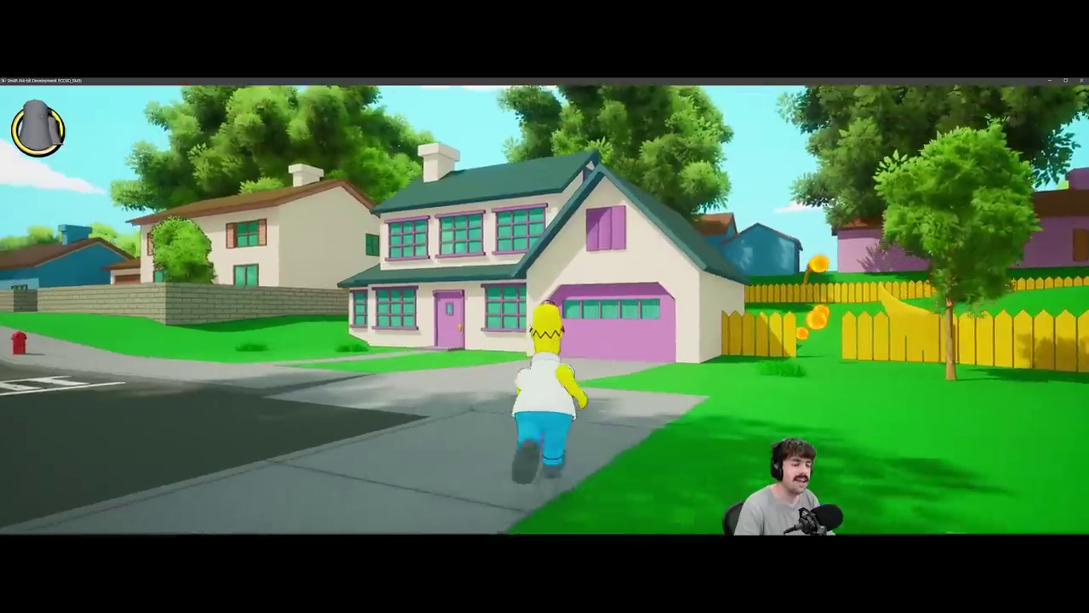
Run Homer up the driveway of the Simpsons' house and across the front lawn past the purple door.
{"action": "key", "text": "w"}
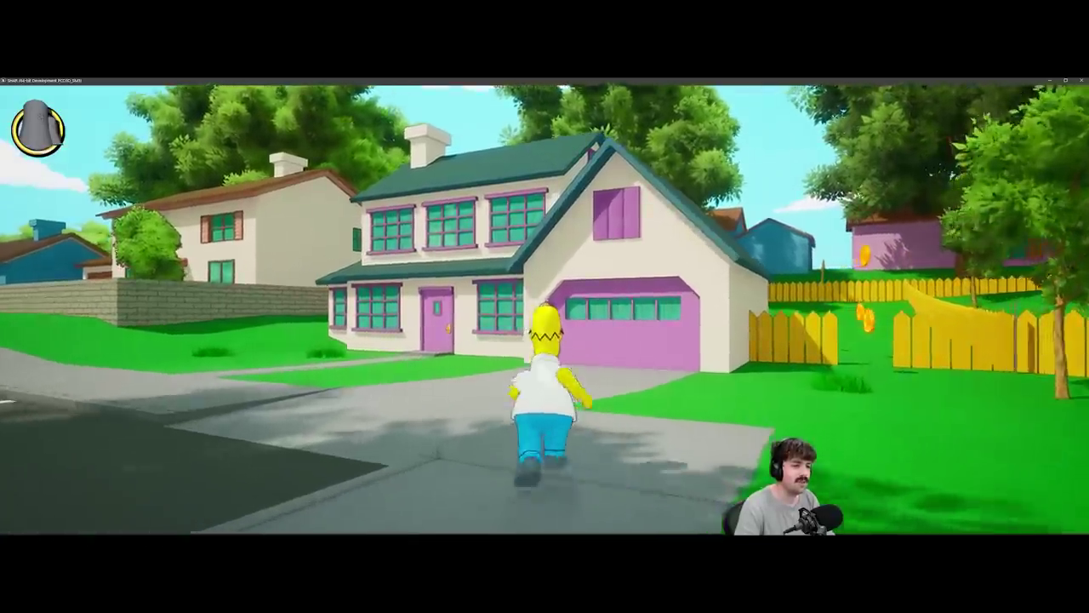
{"action": "key", "text": "w"}
{"action": "key", "text": "a"}
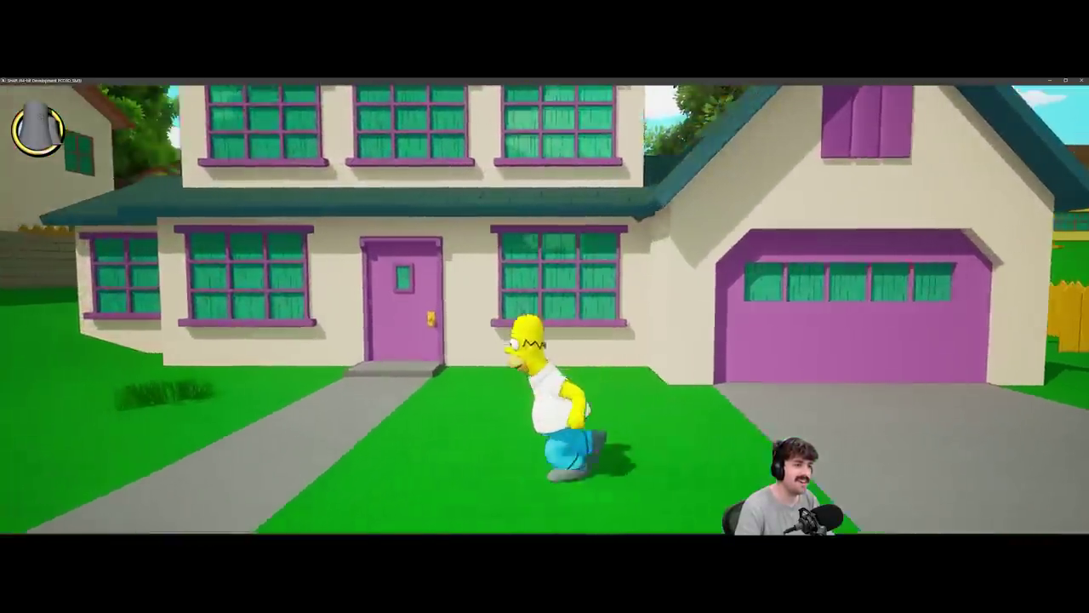
{"action": "key", "text": "s"}
{"action": "key", "text": "a"}
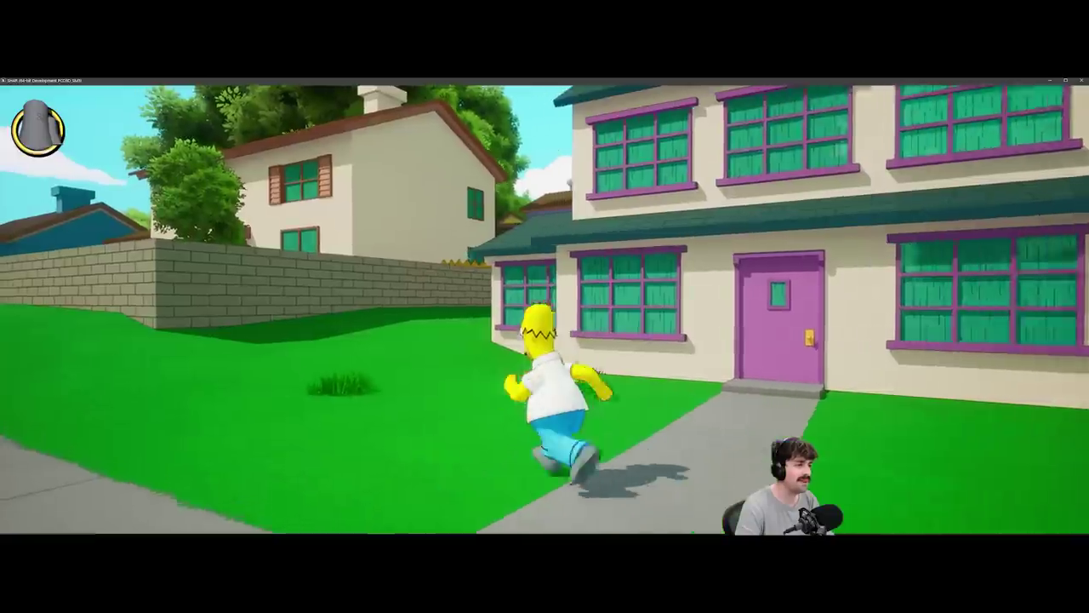
Run Homer along the brick wall beside the house, circle back over the lawn and stop facing away from the front door.
{"action": "key", "text": "w"}
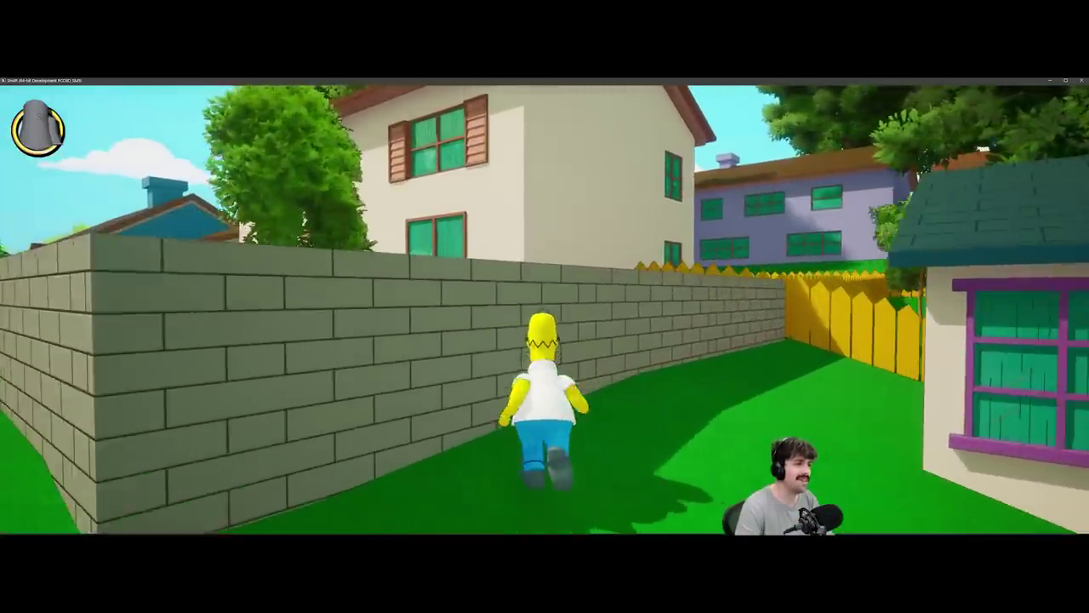
{"action": "key", "text": "d"}
{"action": "key", "text": "s"}
{"action": "key", "text": "a"}
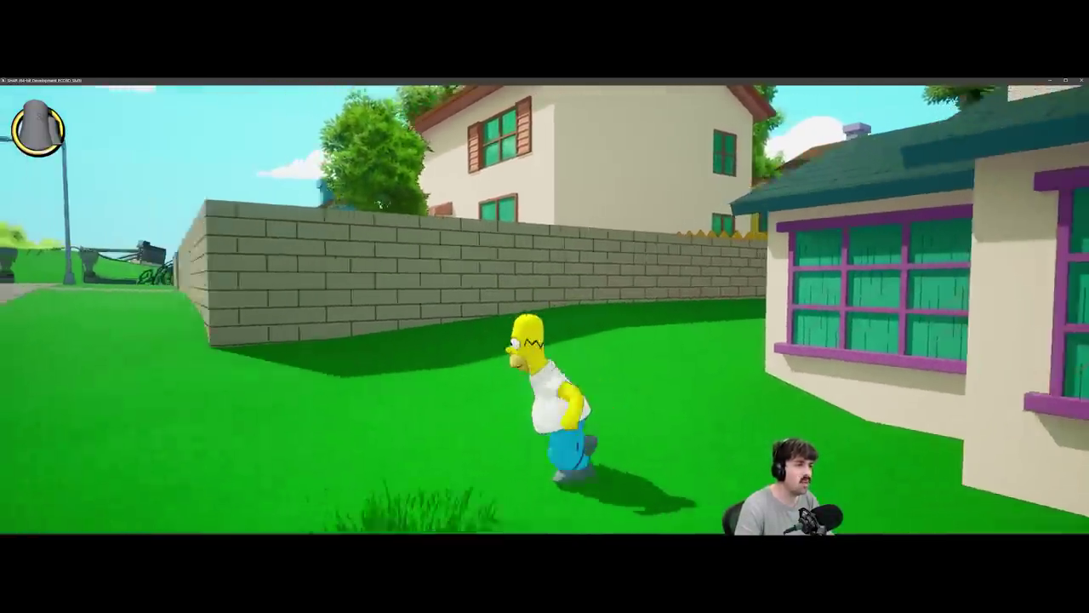
{"action": "key", "text": "w"}
{"action": "key", "text": "d"}
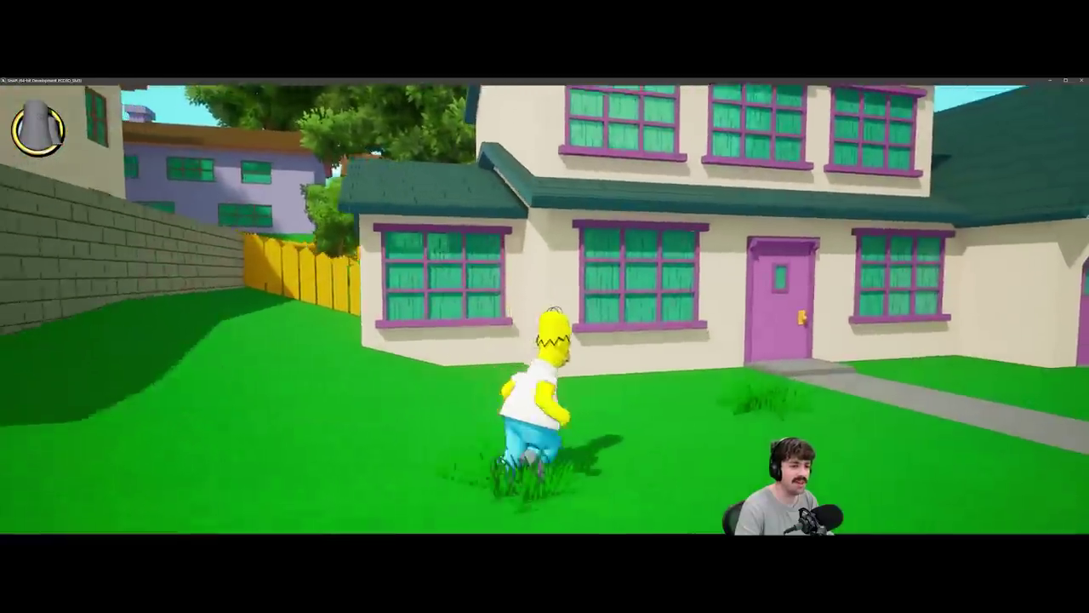
{"action": "key", "text": "s"}
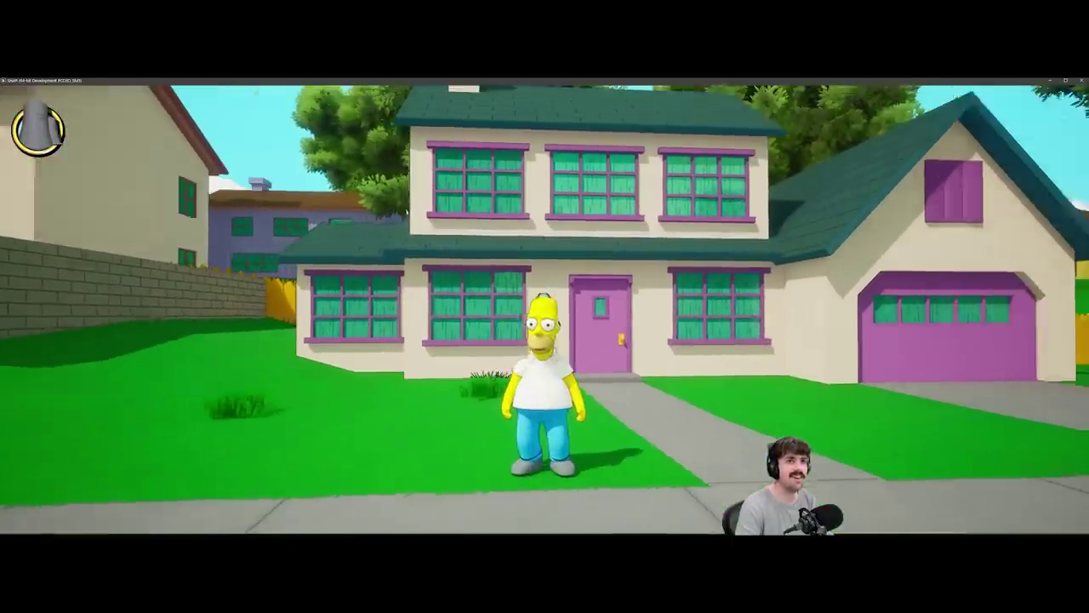